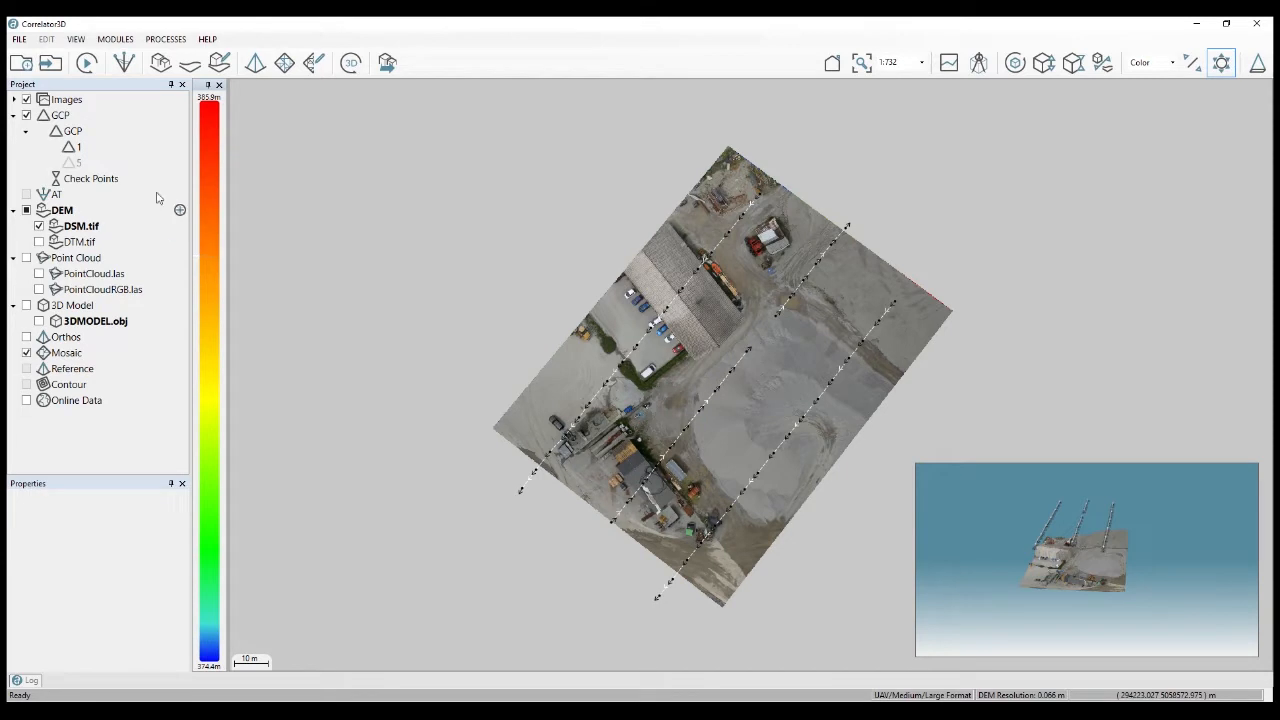
Expand the images and Camera 1 to show their flight lines, and collapse the GCP group in the project tree
{"action": "left_click", "coordinate": [15, 100]}
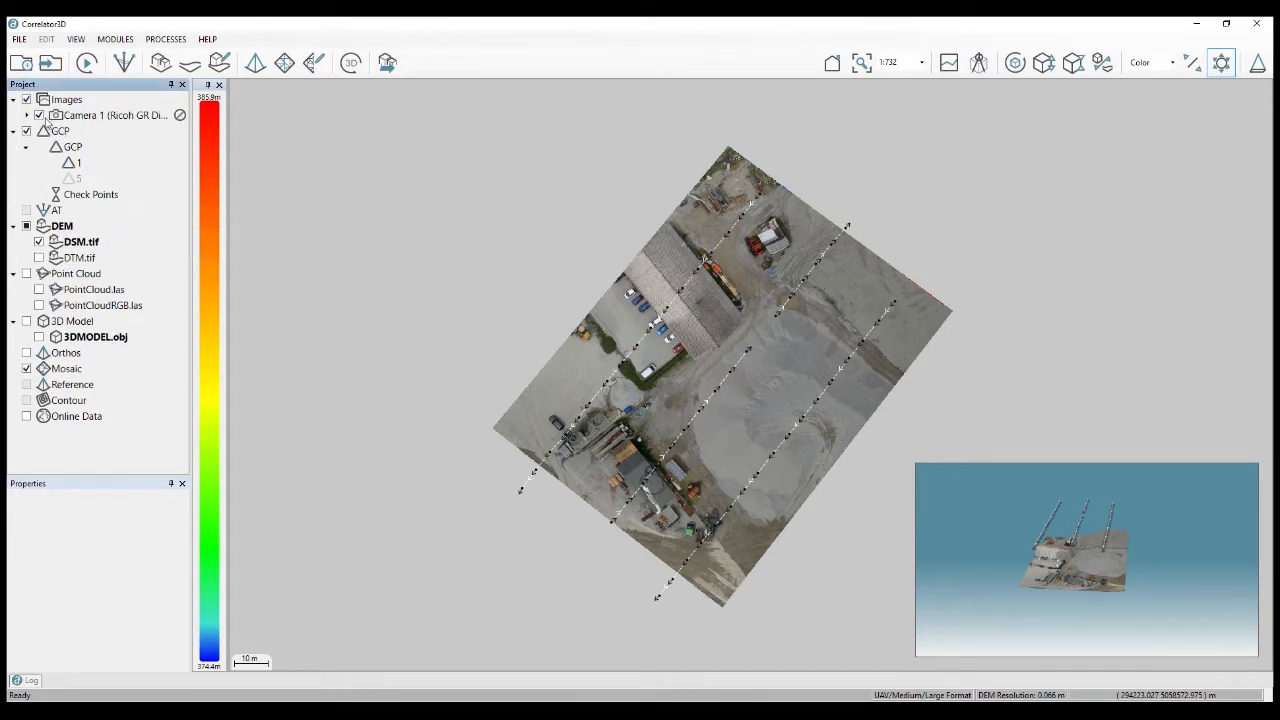
{"action": "left_click", "coordinate": [26, 115]}
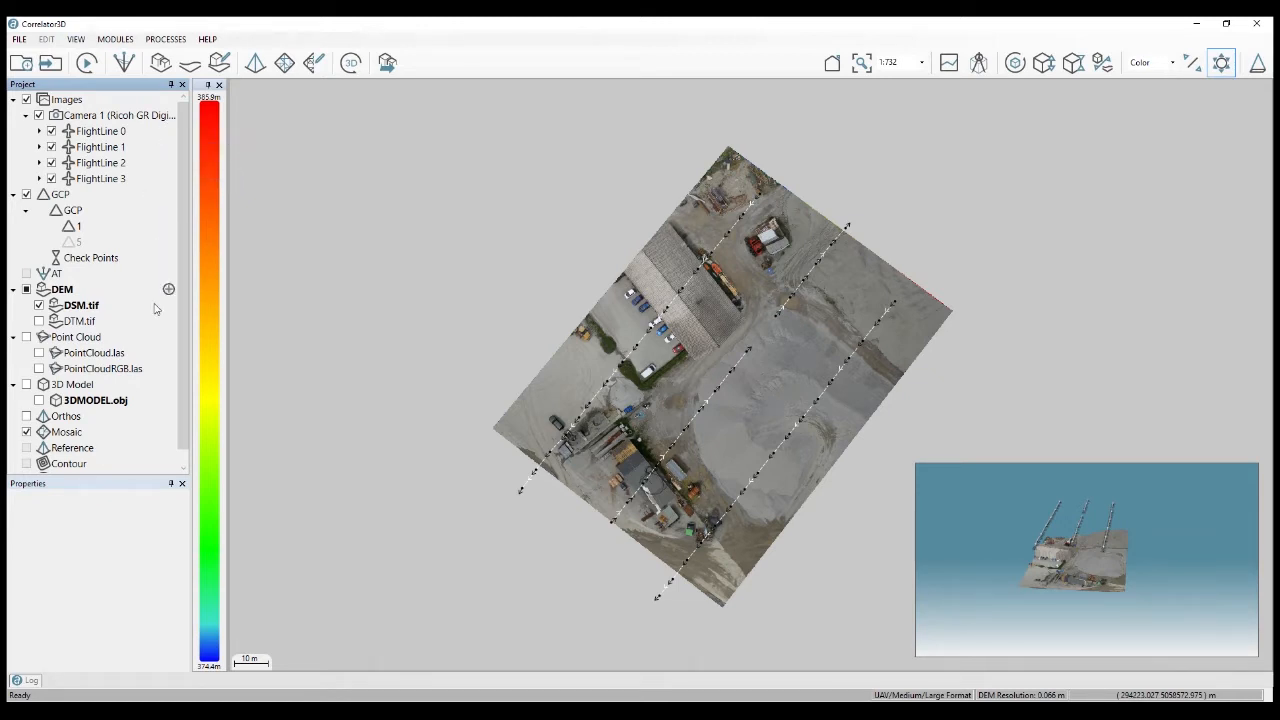
{"action": "scroll", "coordinate": [108, 343], "scroll_direction": "down", "scroll_amount": 1}
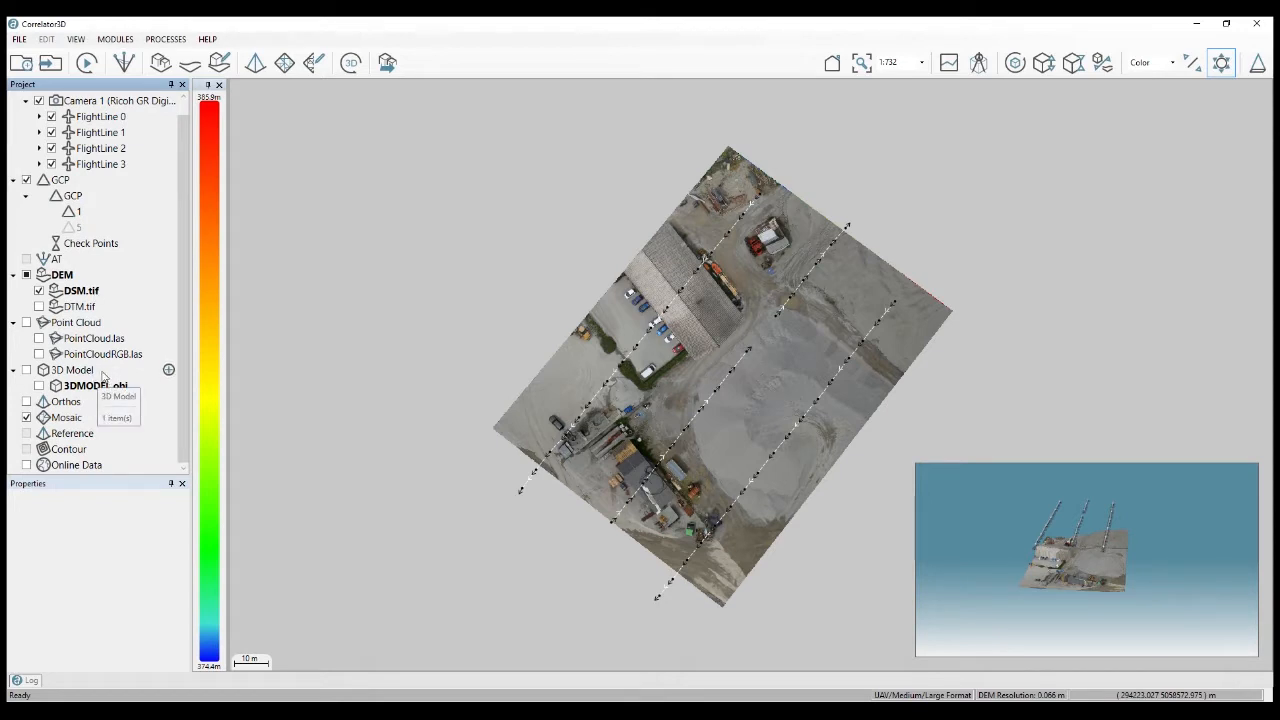
{"action": "left_click", "coordinate": [15, 184]}
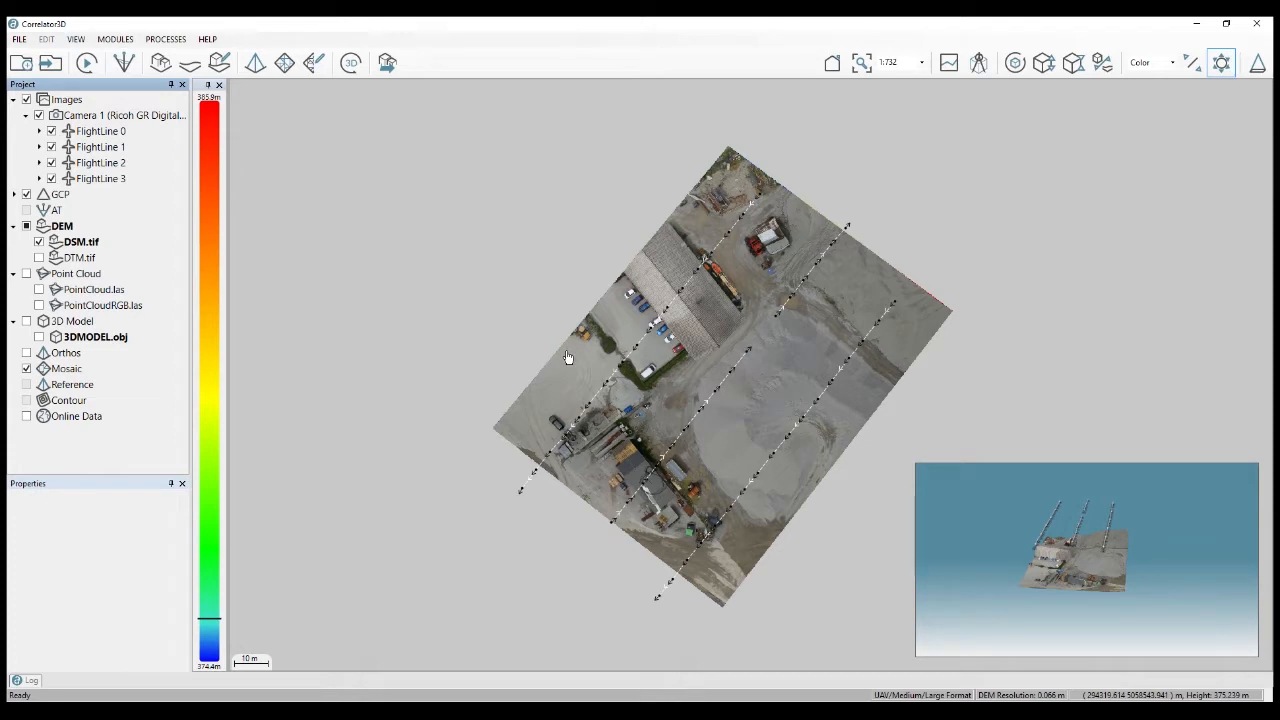
Create a new project of the UAV type
{"action": "left_click", "coordinate": [15, 40]}
{"action": "left_click", "coordinate": [30, 51]}
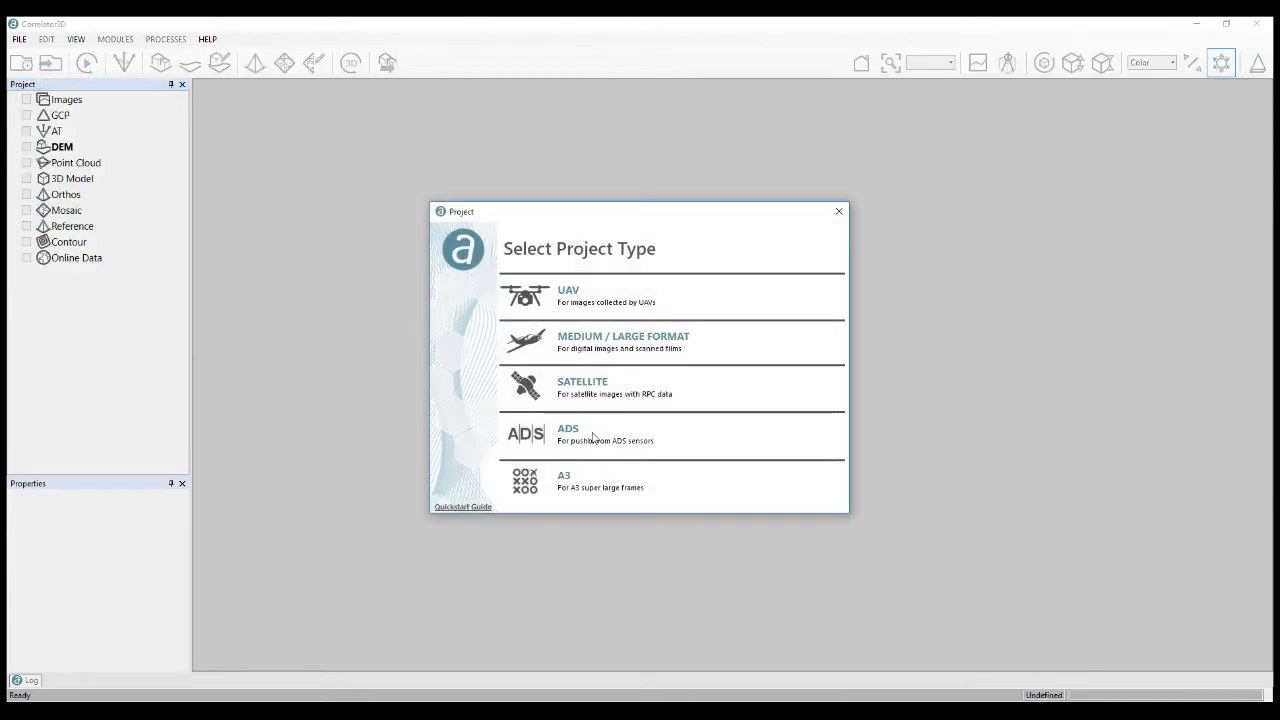
{"action": "left_click", "coordinate": [566, 293]}
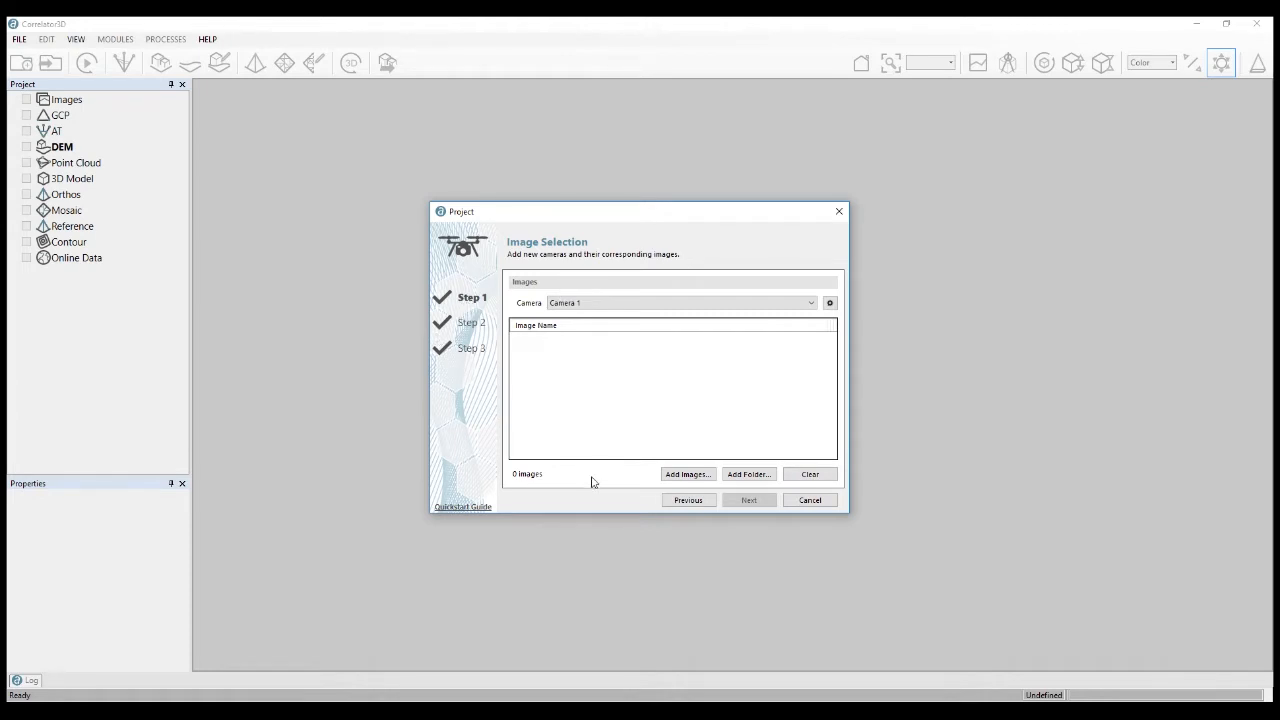
Add the images R0010418.JPG through R0010501.JPG from the DEMO\UAV\UAV\Images folder to Camera 1
{"action": "left_click", "coordinate": [687, 477]}
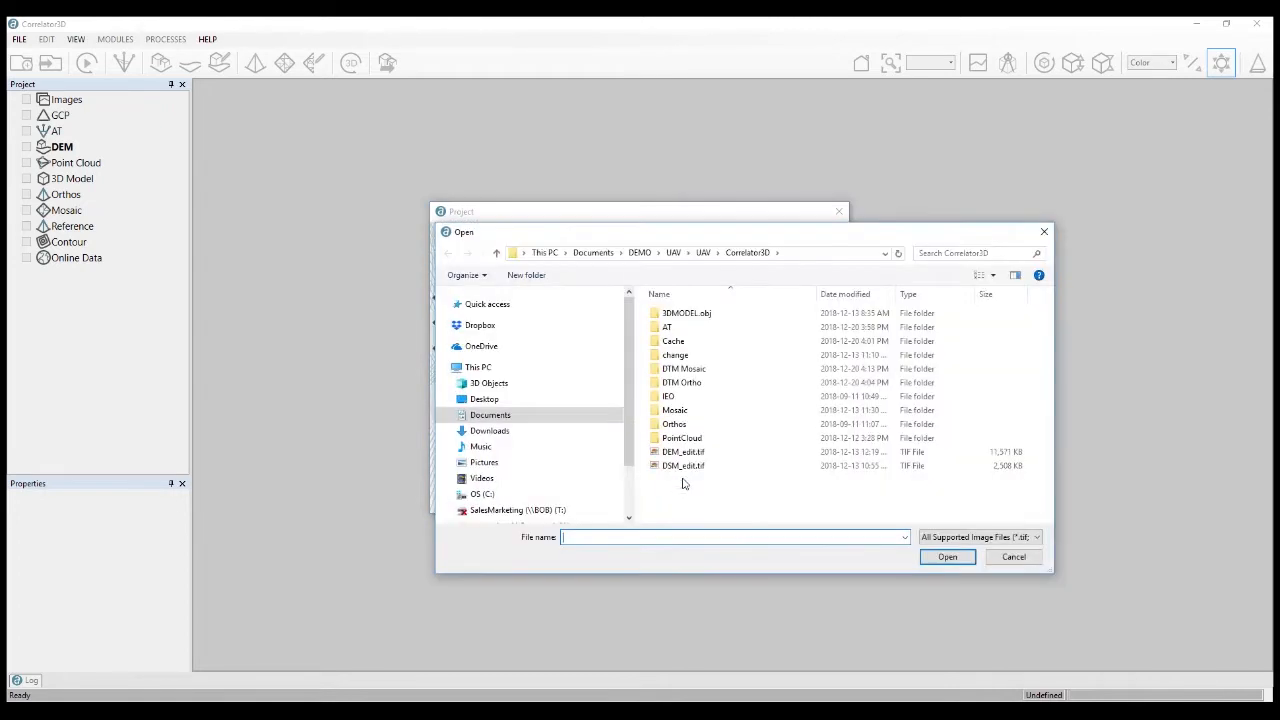
{"action": "left_click", "coordinate": [639, 253]}
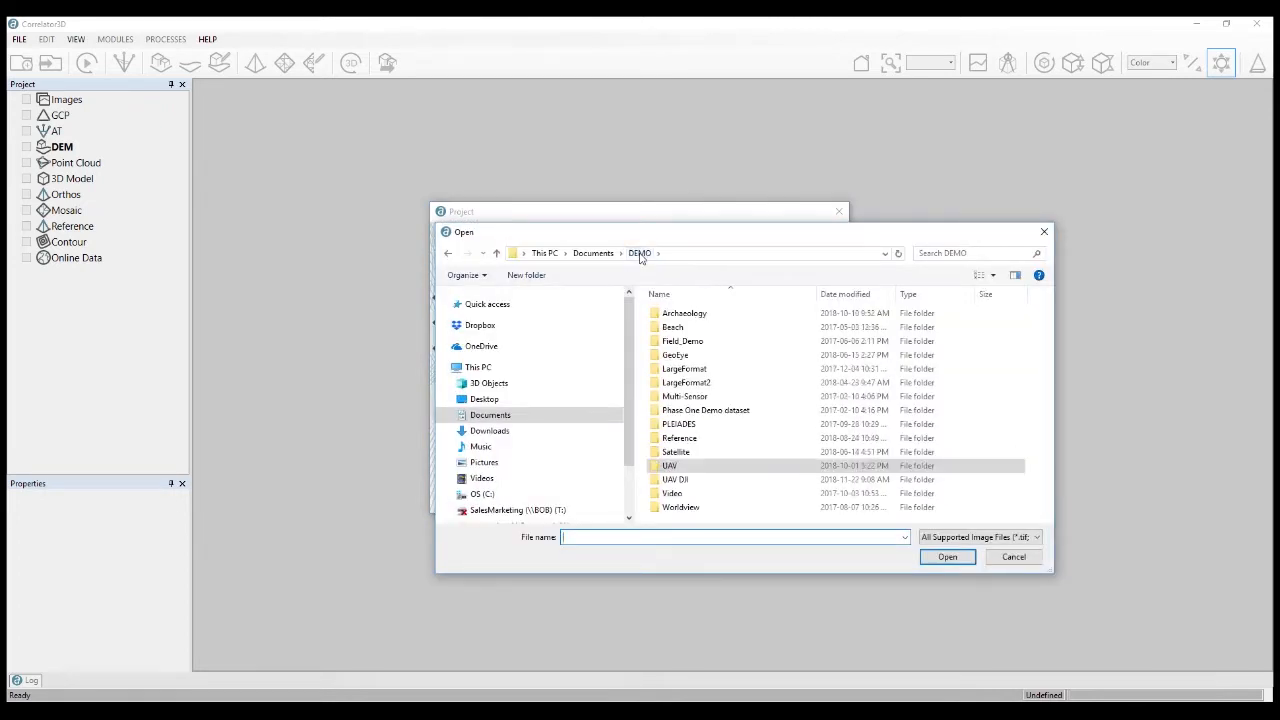
{"action": "double_click", "coordinate": [675, 466]}
{"action": "double_click", "coordinate": [686, 340]}
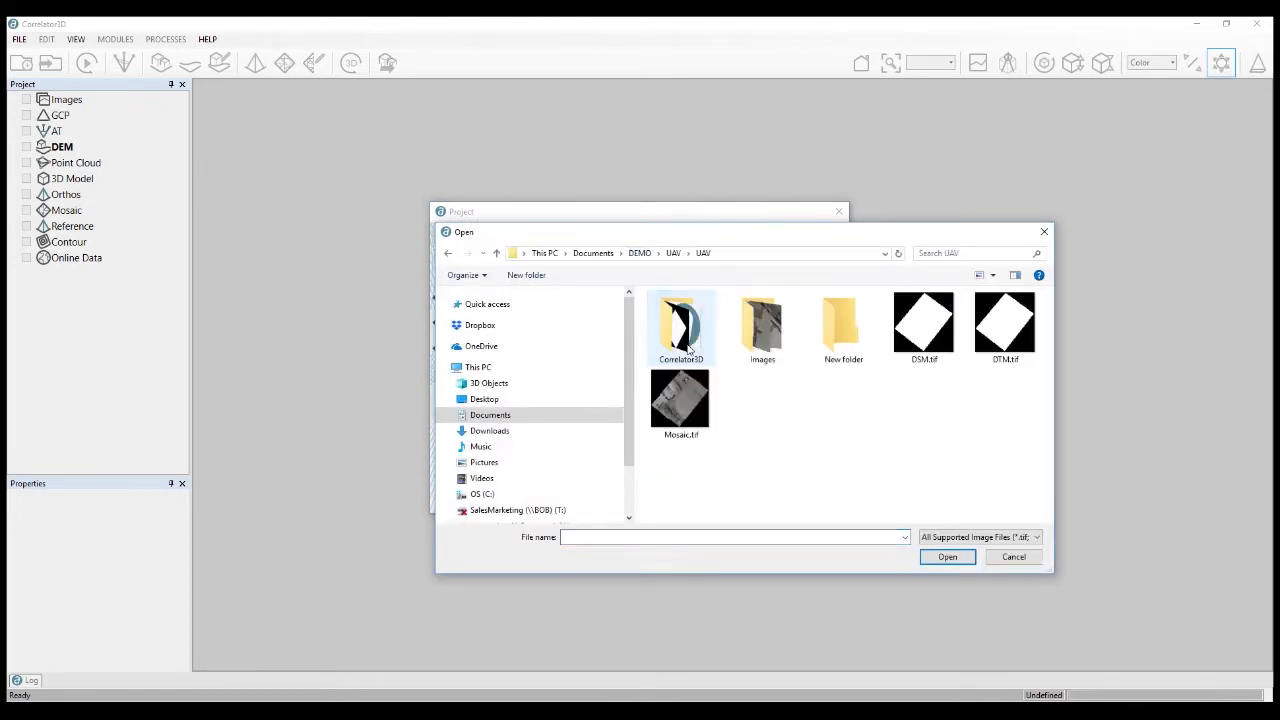
{"action": "double_click", "coordinate": [768, 343]}
{"action": "left_click", "coordinate": [680, 330]}
{"action": "scroll", "coordinate": [950, 428], "scroll_direction": "down", "scroll_amount": 3}
{"action": "scroll", "coordinate": [950, 428], "scroll_direction": "down", "scroll_amount": 10}
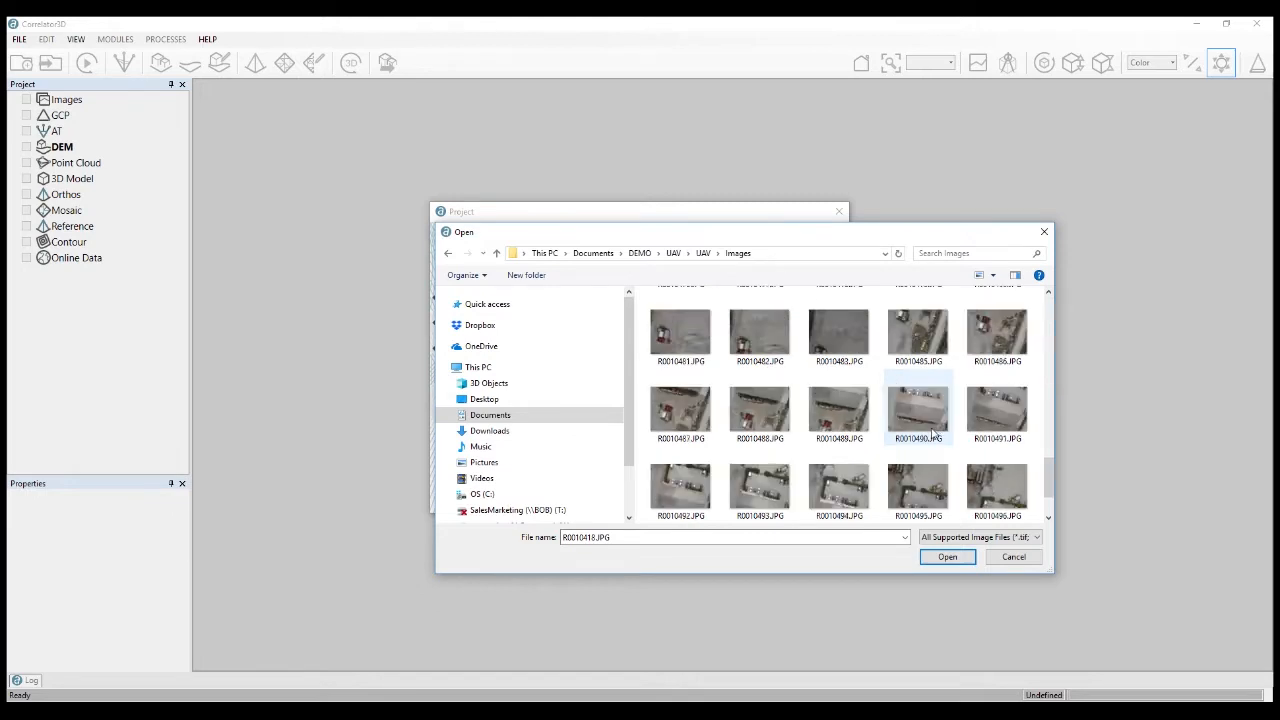
{"action": "left_click", "coordinate": [997, 490], "text": "shift"}
{"action": "left_click", "coordinate": [947, 557]}
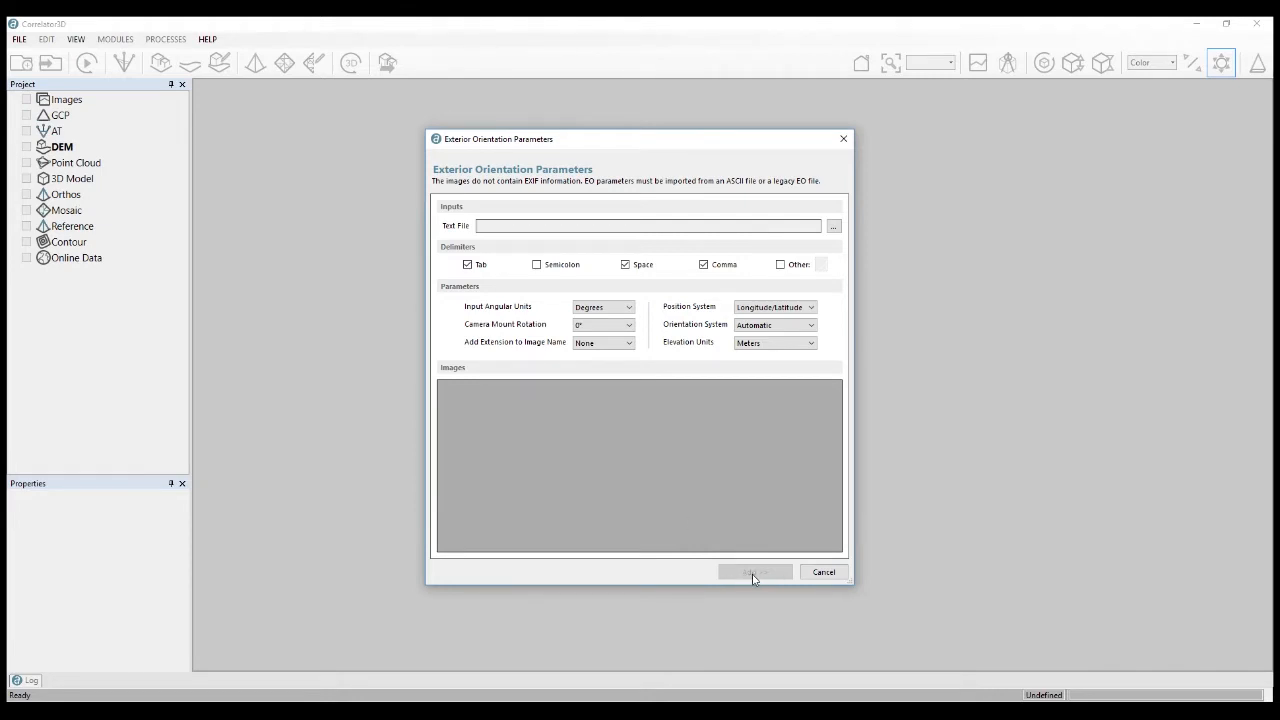
Load RawEO.txt from the DEMO\UAV\UAV folder as the exterior orientation text file
{"action": "left_click", "coordinate": [834, 227]}
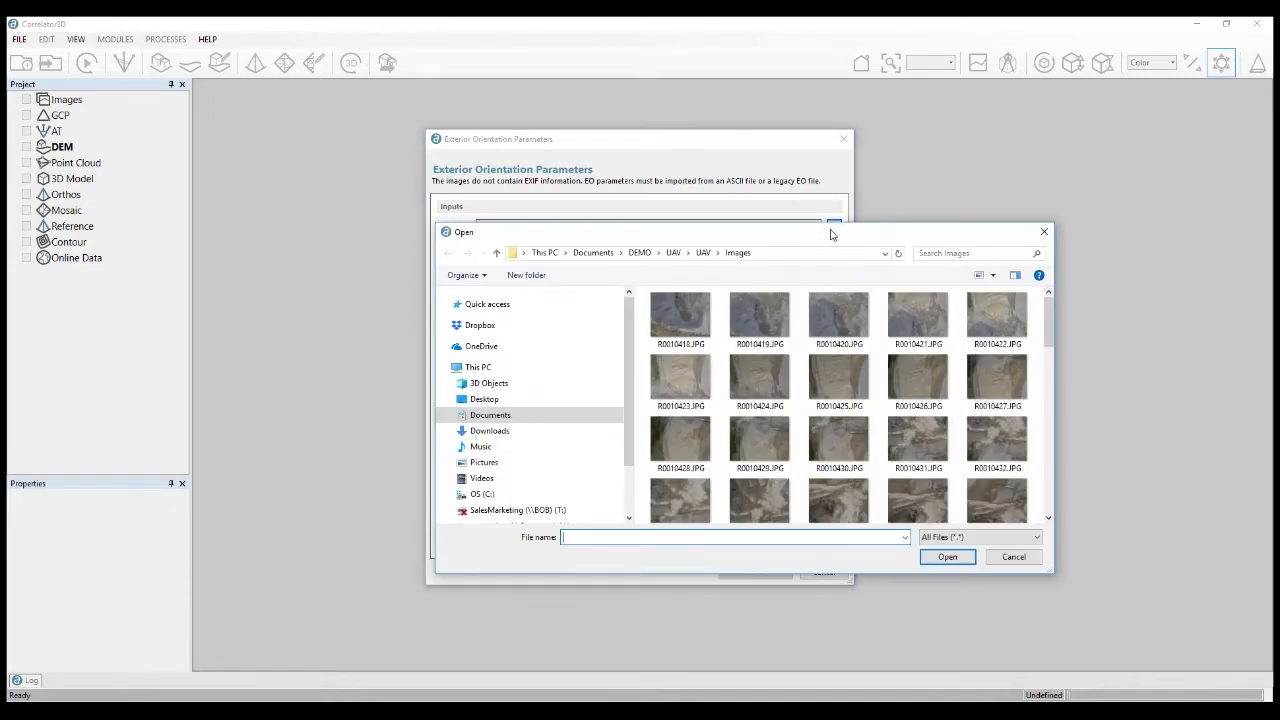
{"action": "left_click", "coordinate": [704, 252]}
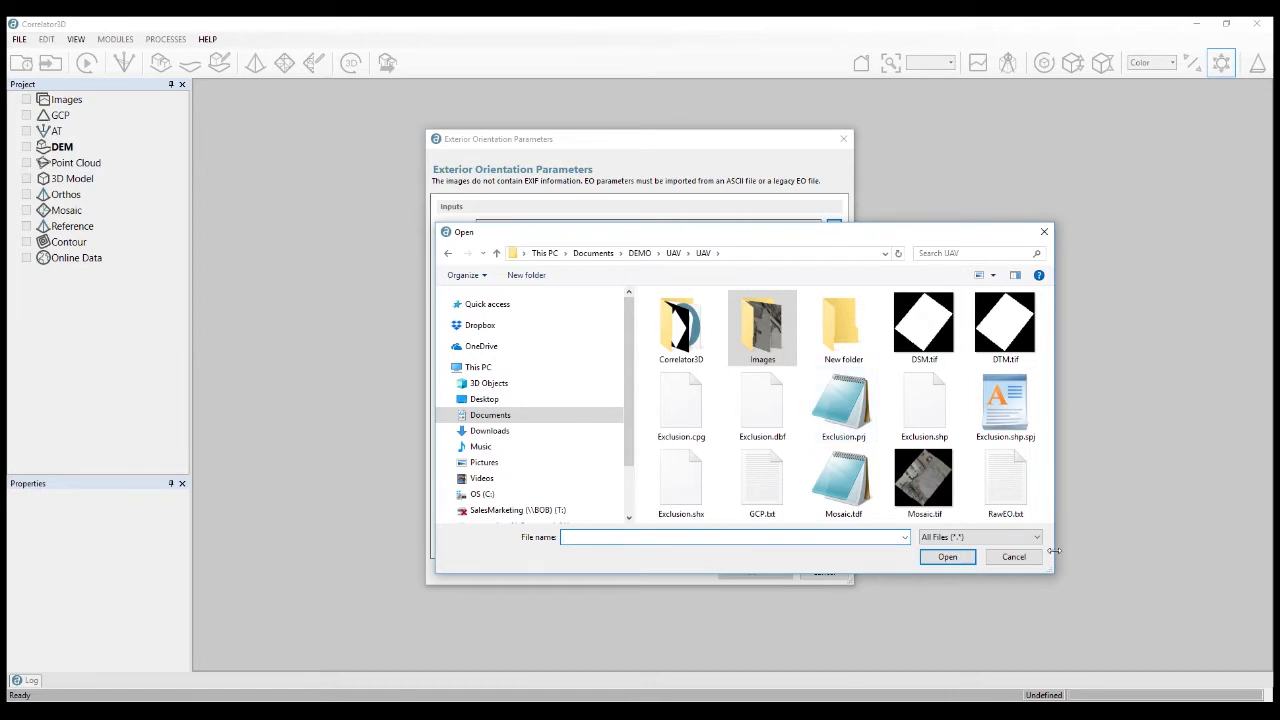
{"action": "left_click", "coordinate": [1008, 484]}
{"action": "left_click", "coordinate": [946, 557]}
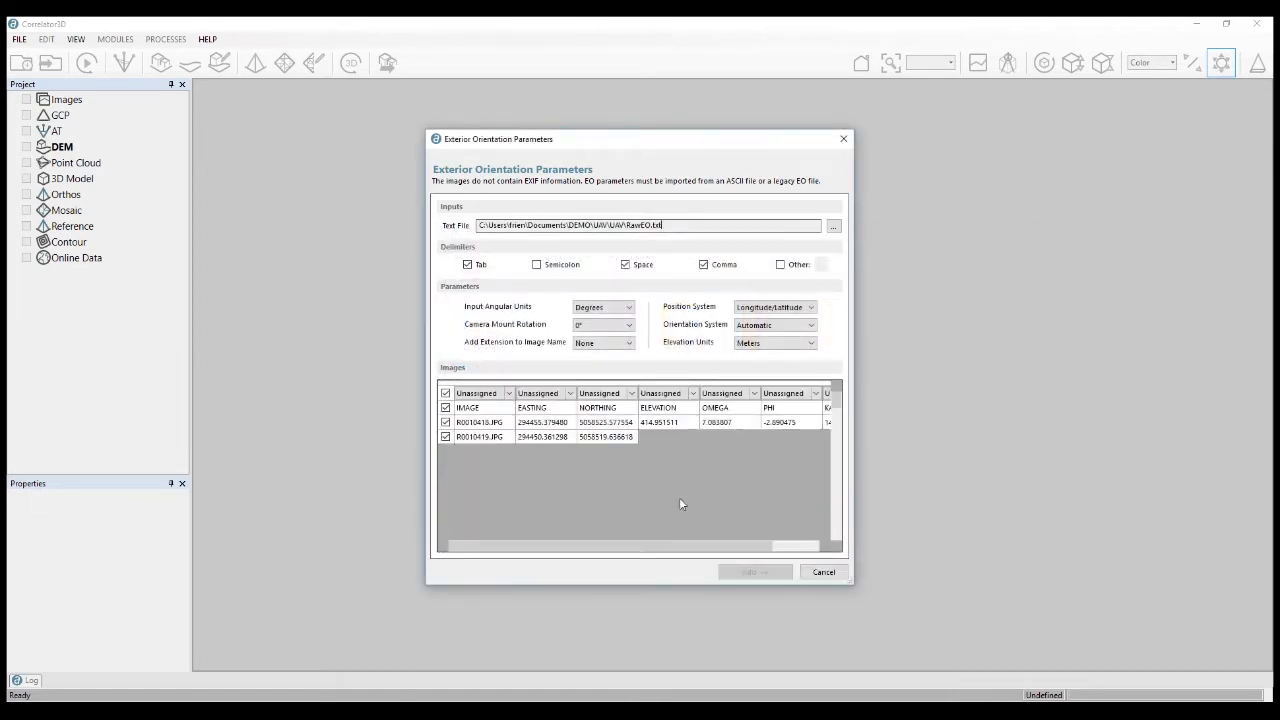
Exclude the header row from the import and assign the first column as ImageName
{"action": "left_click", "coordinate": [446, 408]}
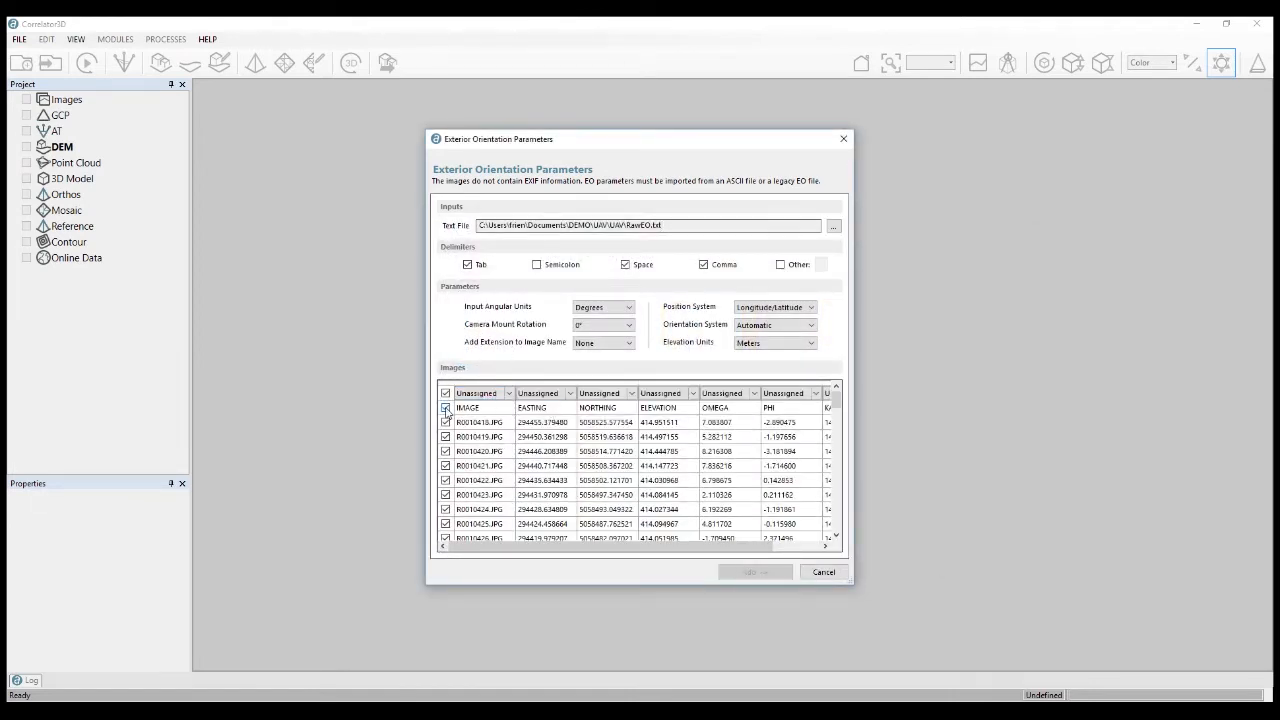
{"action": "left_click", "coordinate": [446, 408]}
{"action": "left_click", "coordinate": [508, 393]}
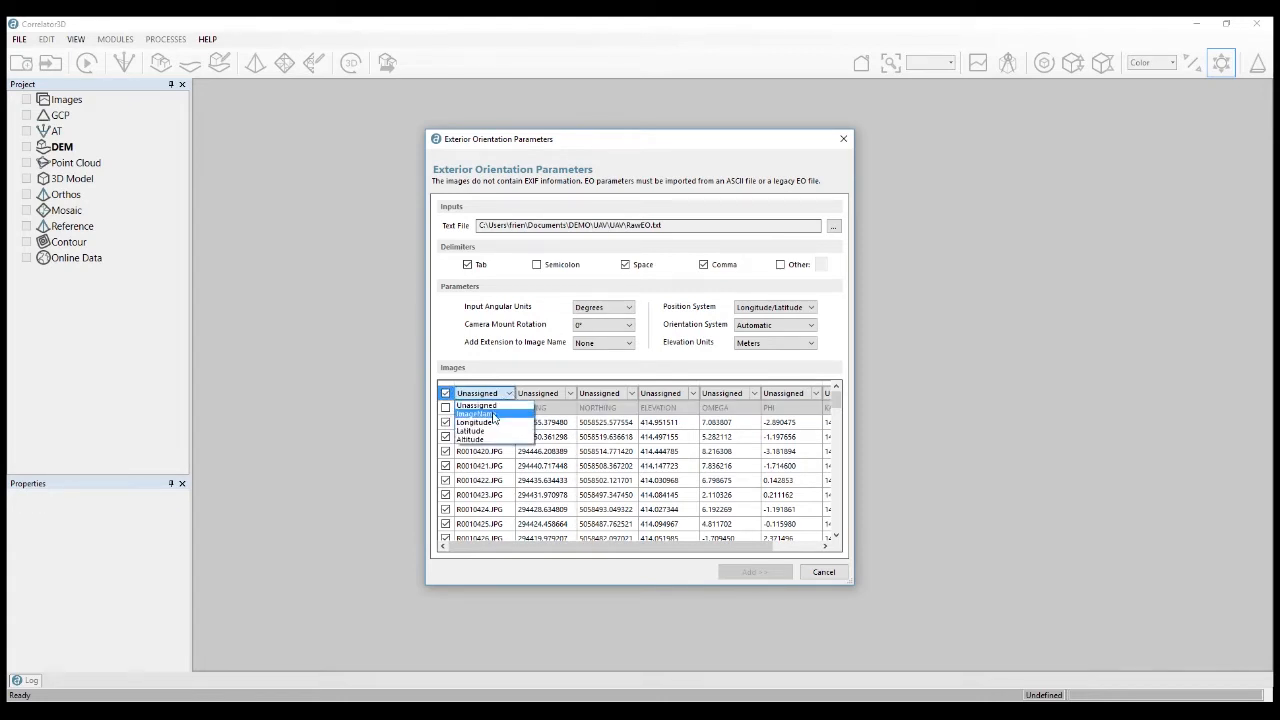
{"action": "left_click", "coordinate": [493, 416]}
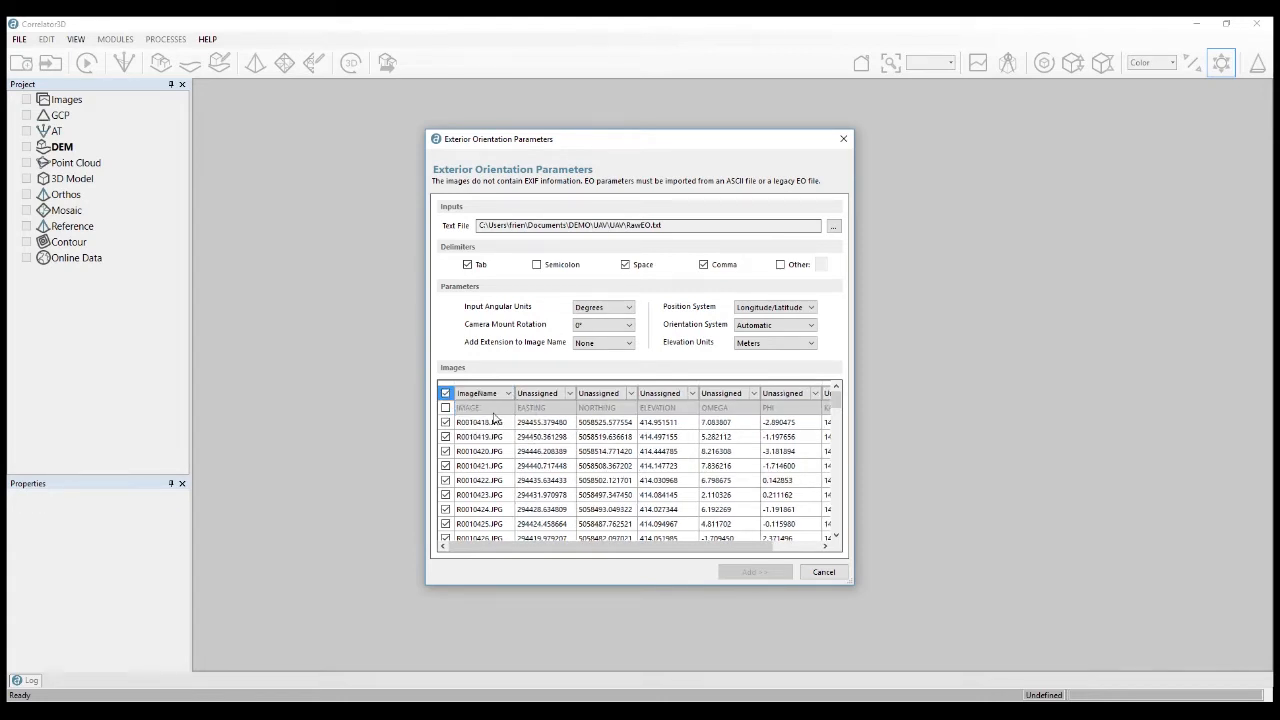
Set the position system to Easting/Northing and the orientation system to Omega/Phi/Kappa
{"action": "left_click", "coordinate": [771, 309]}
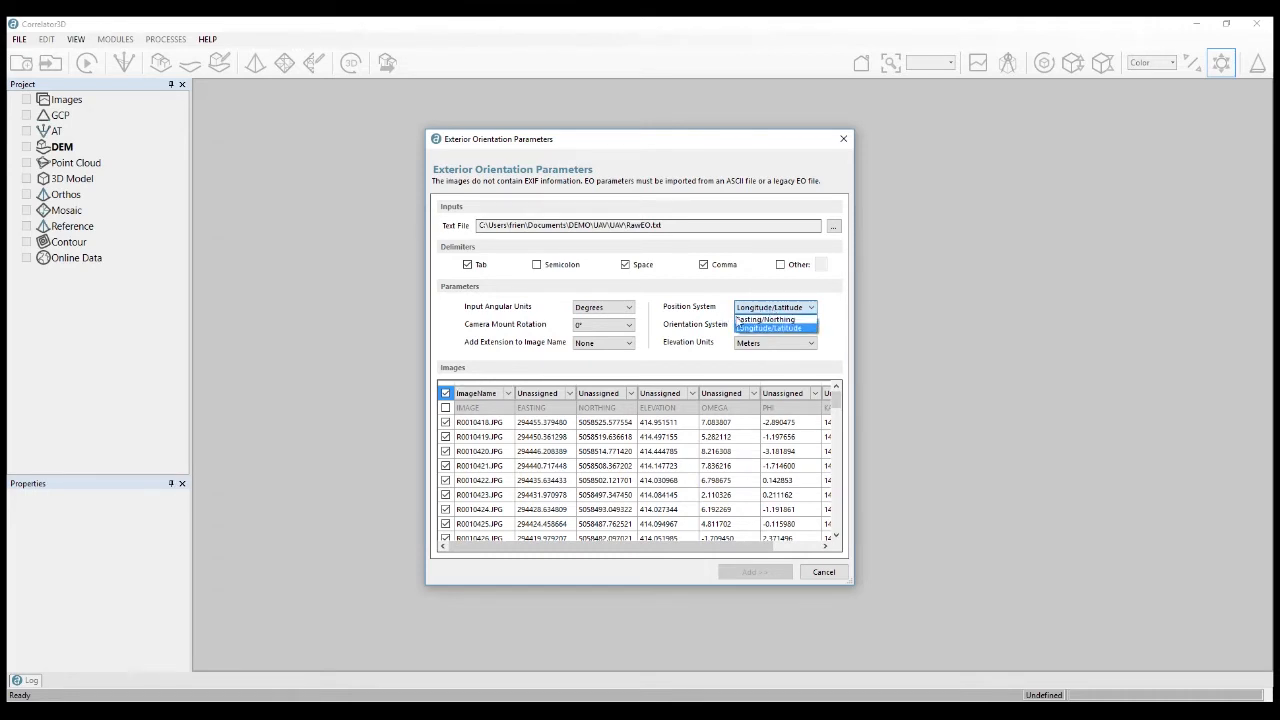
{"action": "left_click", "coordinate": [755, 327]}
{"action": "left_click", "coordinate": [755, 327]}
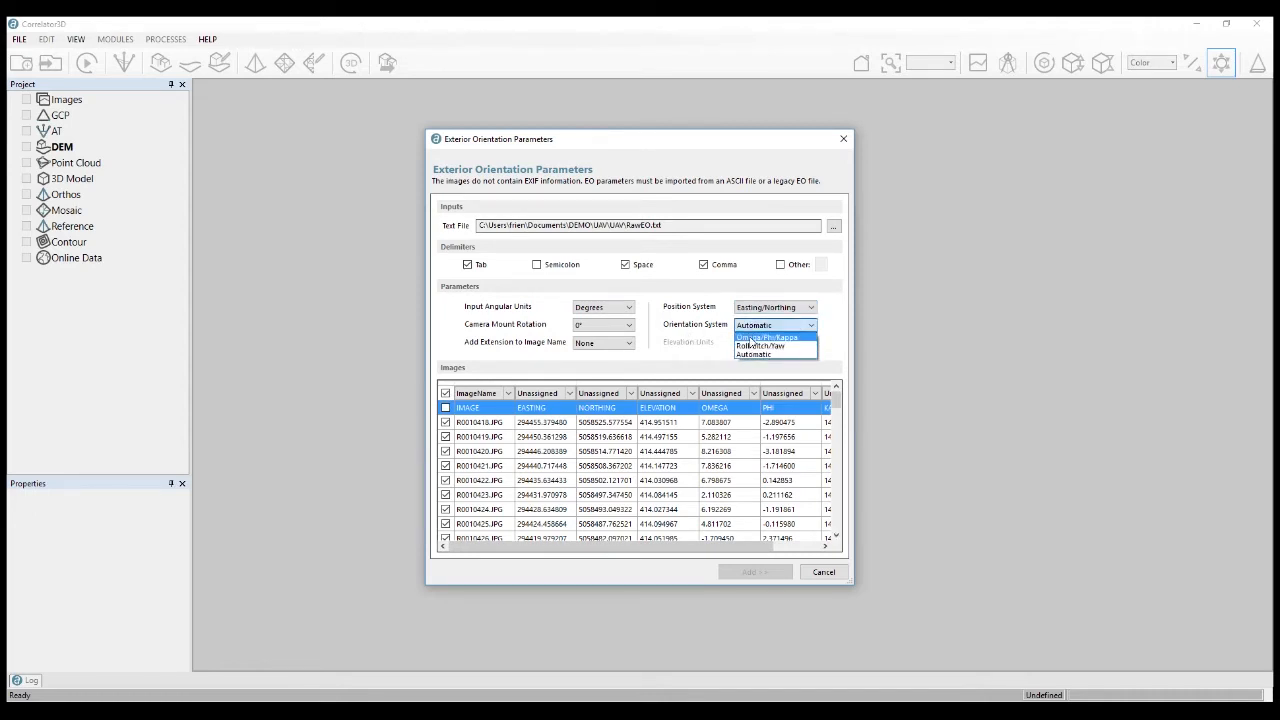
{"action": "left_click", "coordinate": [752, 338]}
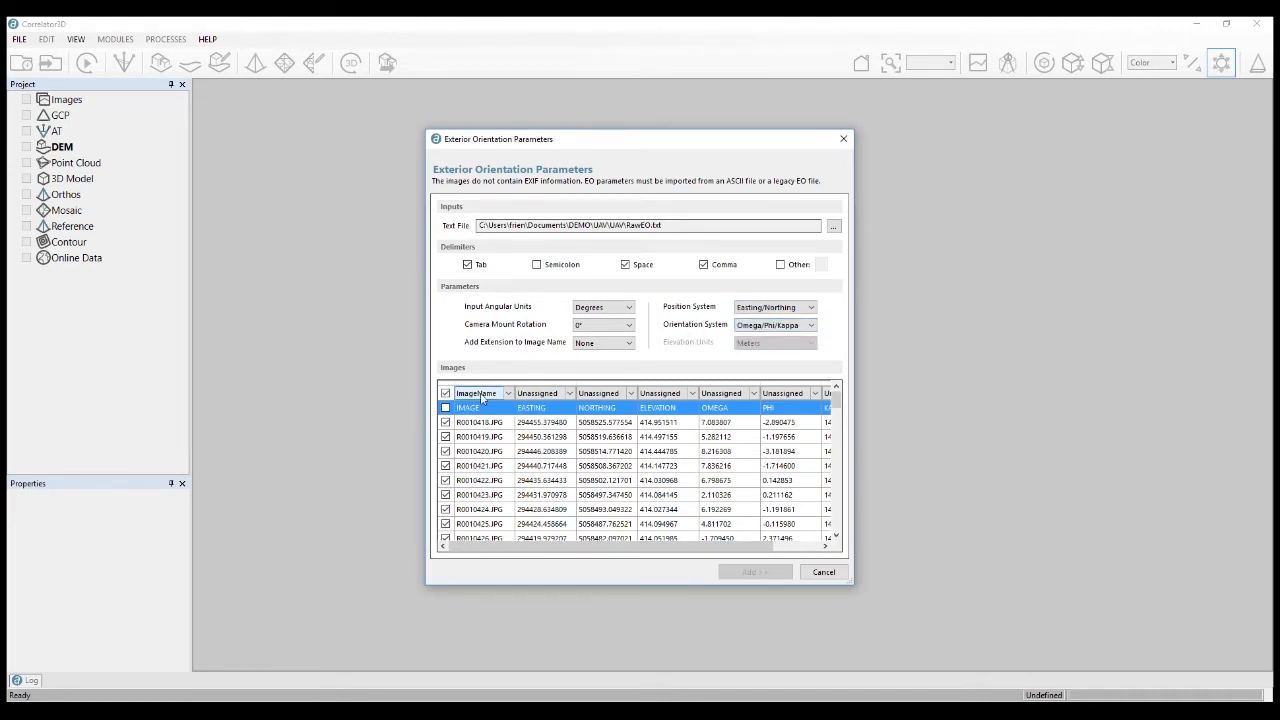
Assign the three position columns as Easting, Northing and Elevation
{"action": "left_click", "coordinate": [545, 393]}
{"action": "left_click", "coordinate": [535, 422]}
{"action": "left_click", "coordinate": [627, 393]}
{"action": "left_click", "coordinate": [598, 430]}
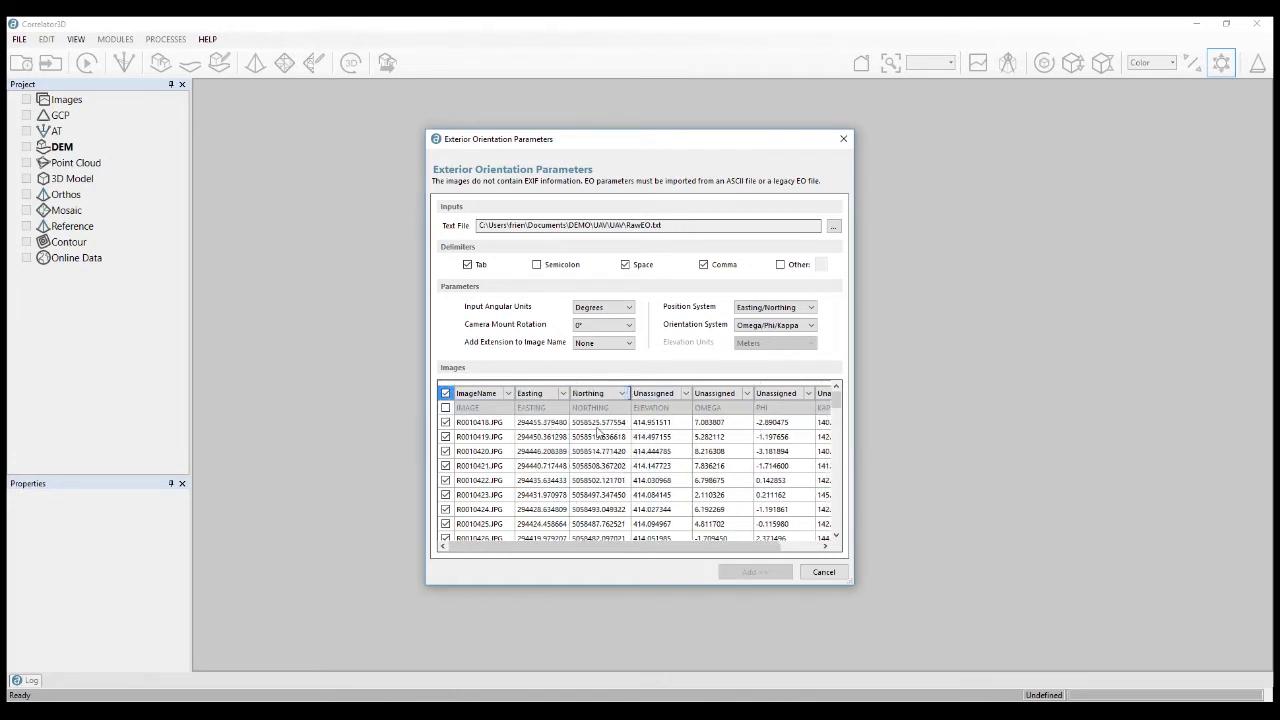
{"action": "left_click", "coordinate": [682, 393]}
{"action": "left_click", "coordinate": [688, 437]}
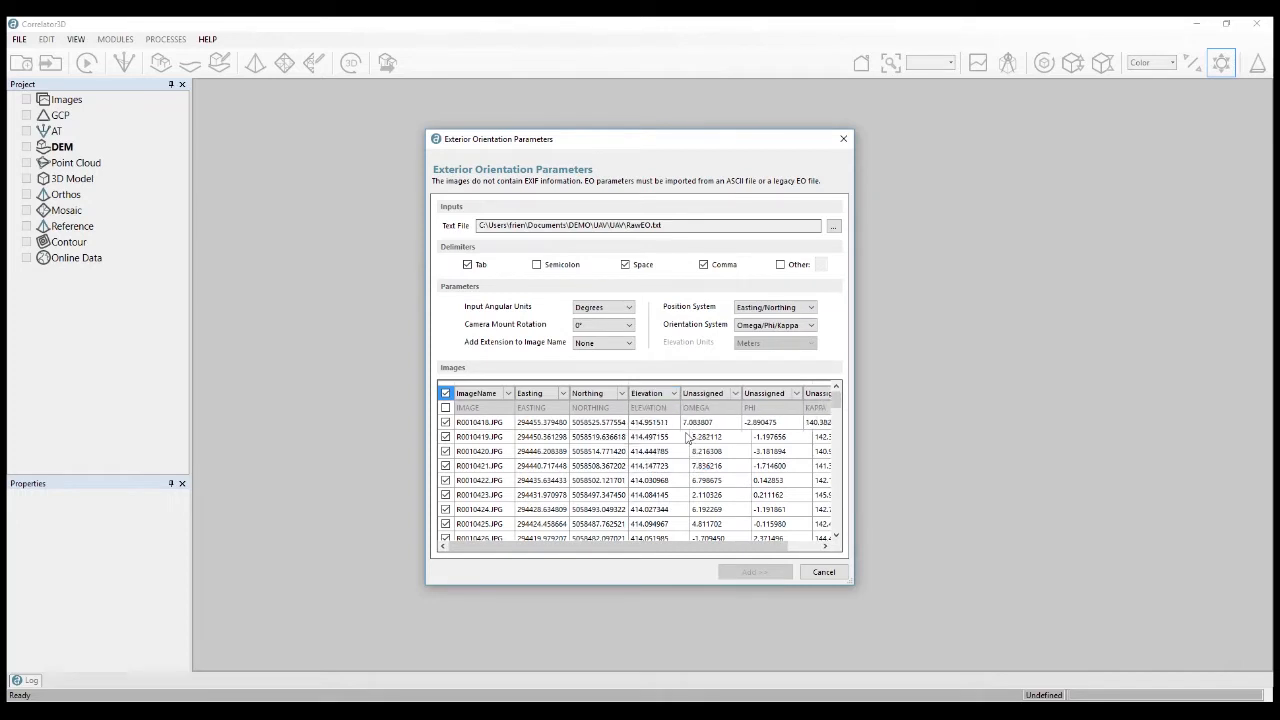
Assign the remaining three columns as Omega, Phi and Kappa, and add the exterior orientation parameters
{"action": "left_click", "coordinate": [735, 393]}
{"action": "left_click", "coordinate": [716, 445]}
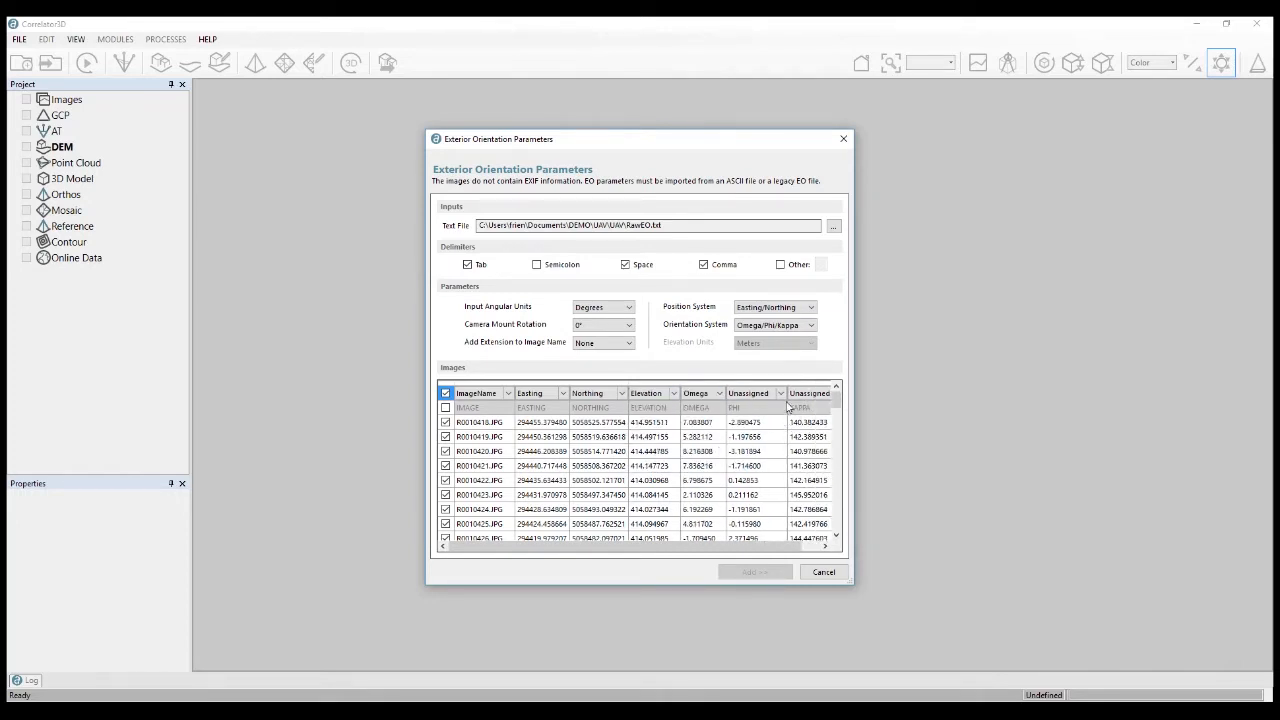
{"action": "left_click", "coordinate": [760, 393]}
{"action": "left_click", "coordinate": [750, 453]}
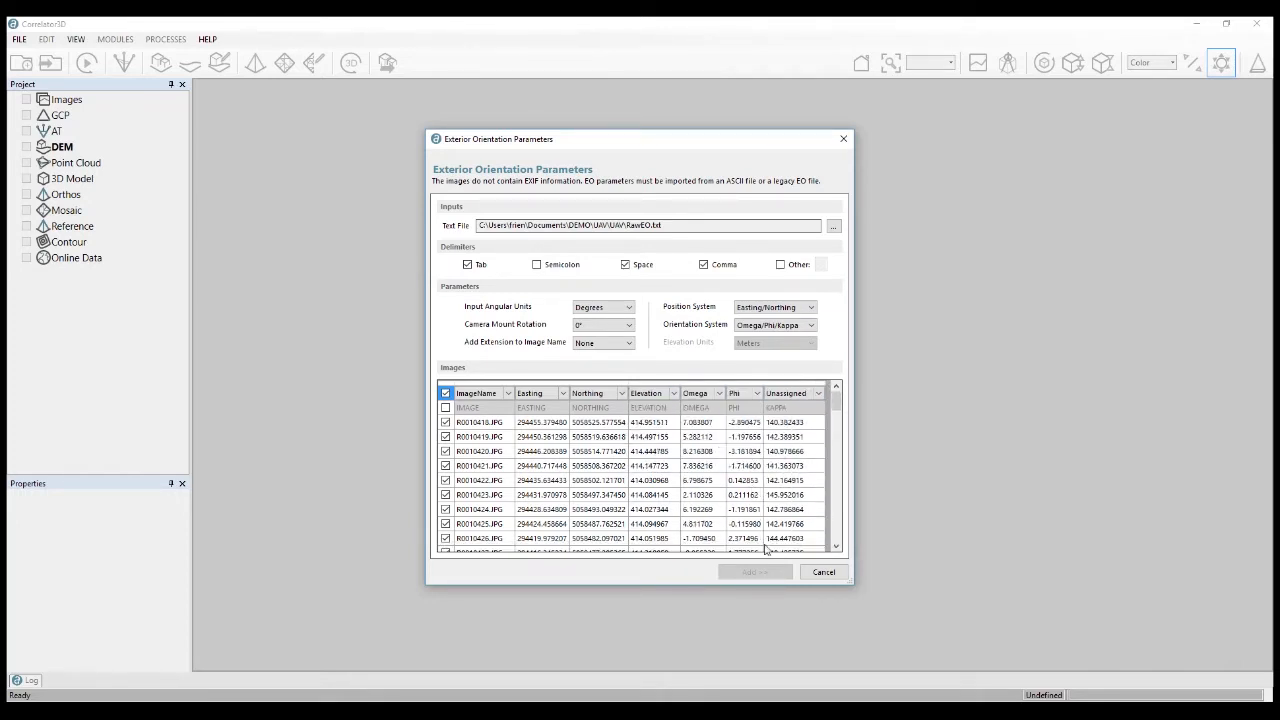
{"action": "left_click", "coordinate": [818, 397]}
{"action": "left_click", "coordinate": [790, 464]}
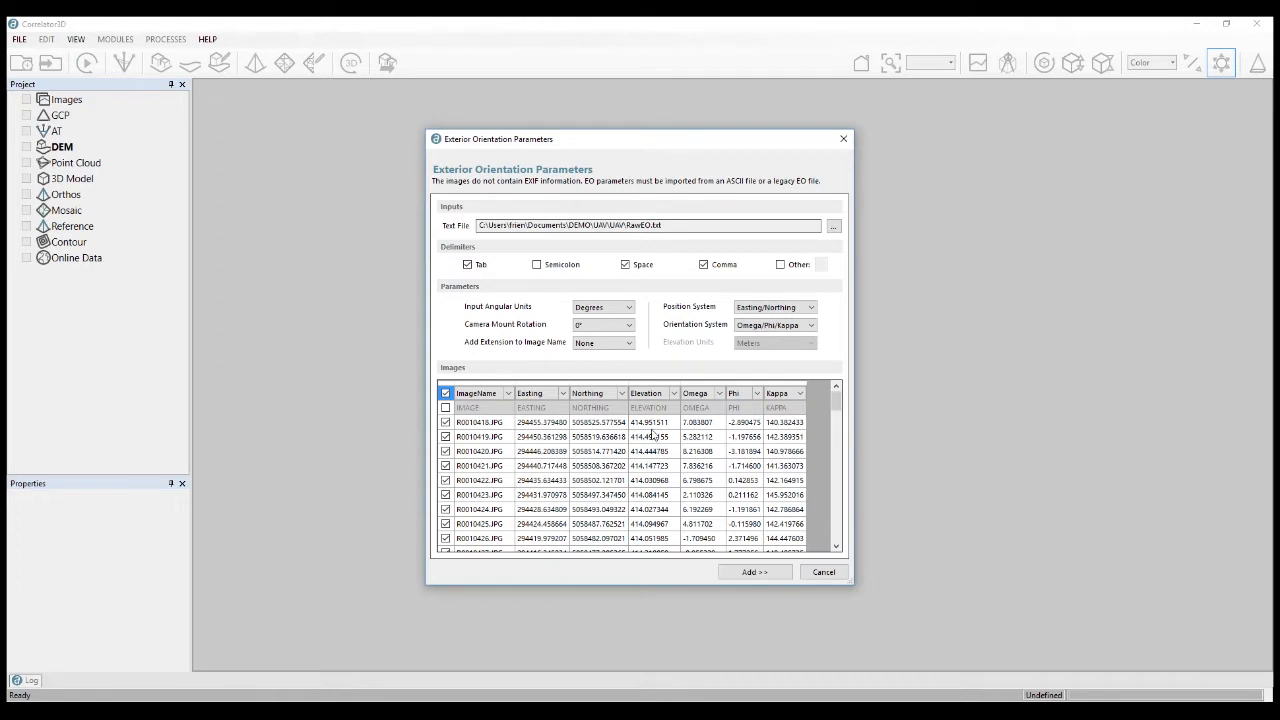
{"action": "left_click", "coordinate": [752, 572]}
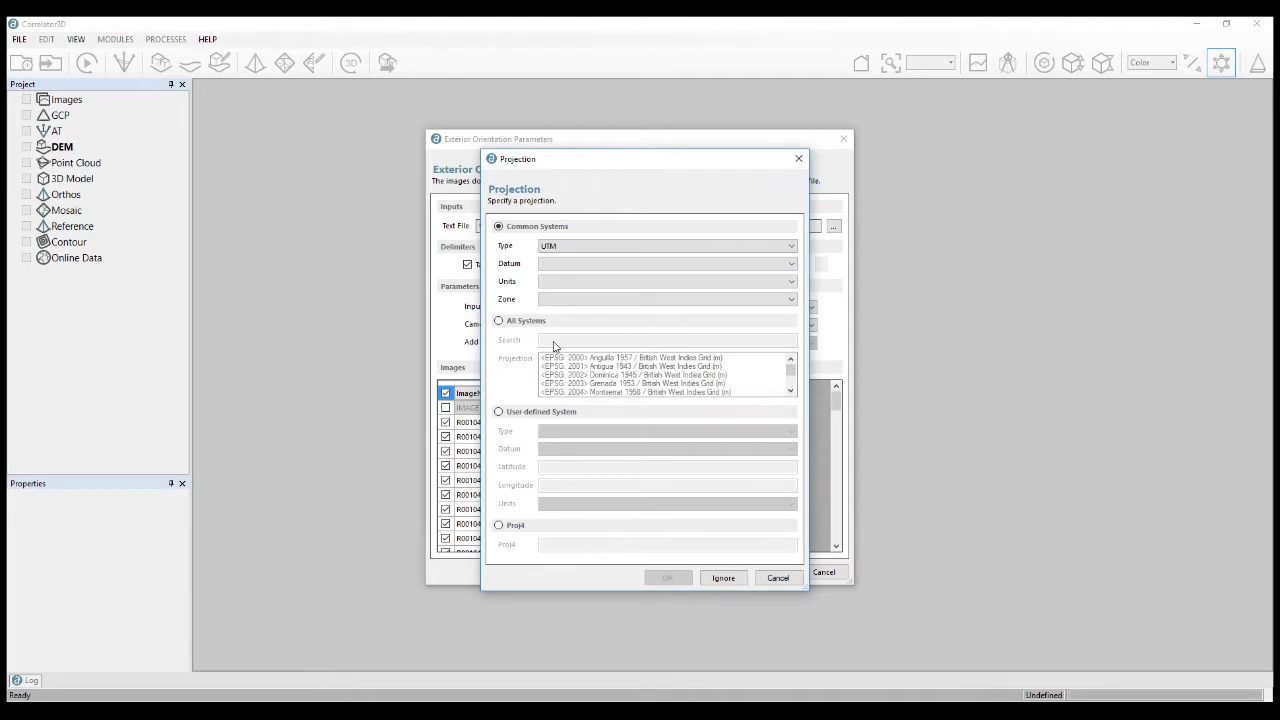
{"action": "left_click", "coordinate": [525, 321]}
{"action": "type", "text": "4567"}
{"action": "key", "text": "BackSpace"}
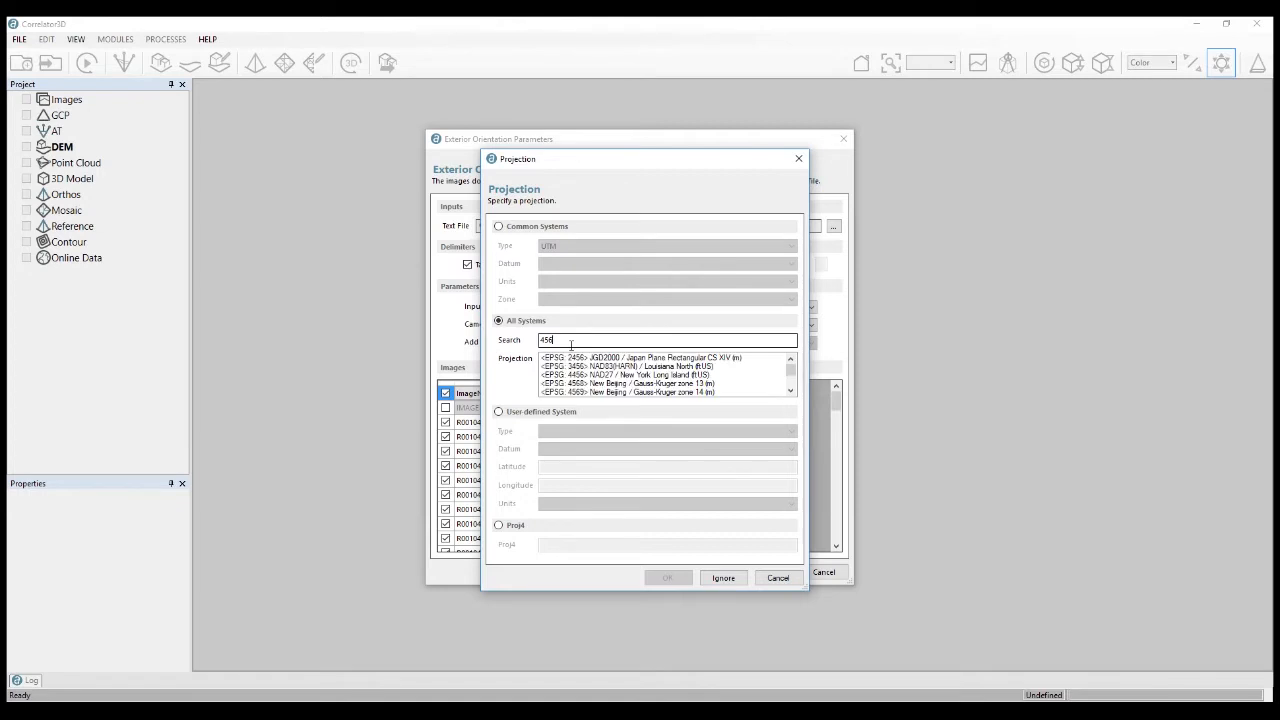
{"action": "key", "text": "BackSpace"}
{"action": "key", "text": "BackSpace"}
{"action": "key", "text": "BackSpace"}
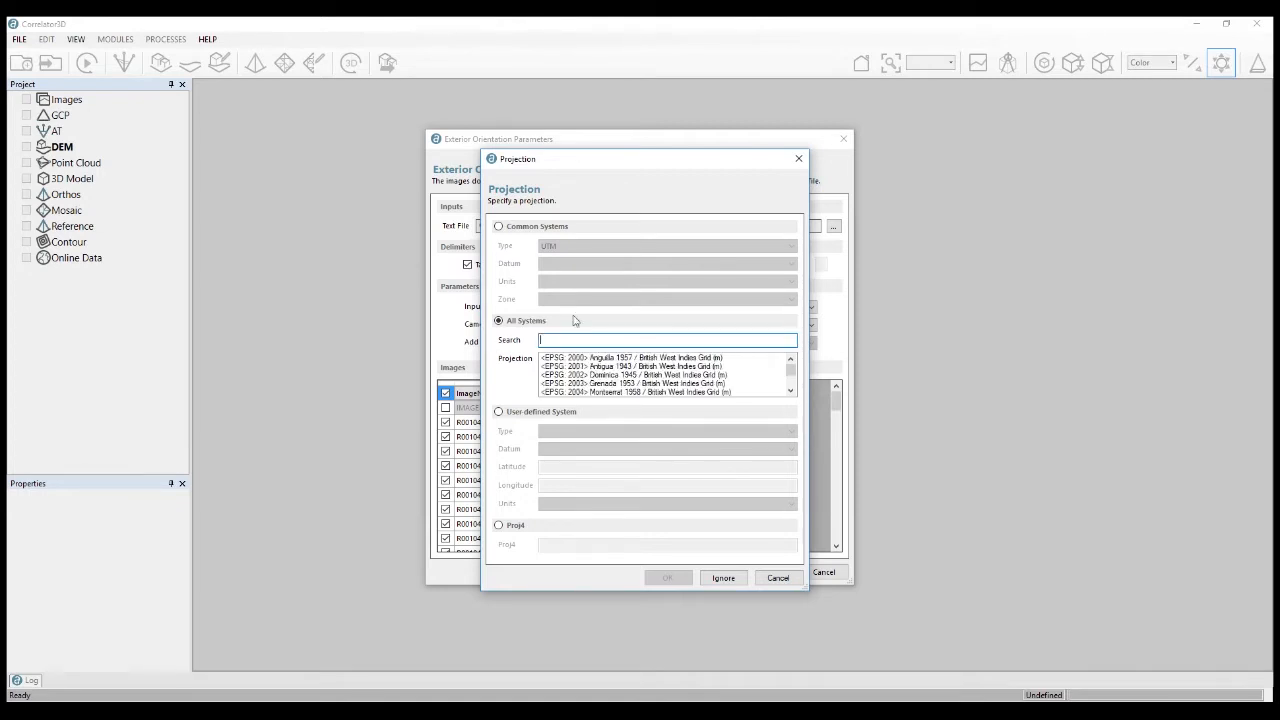
{"action": "left_click", "coordinate": [510, 226]}
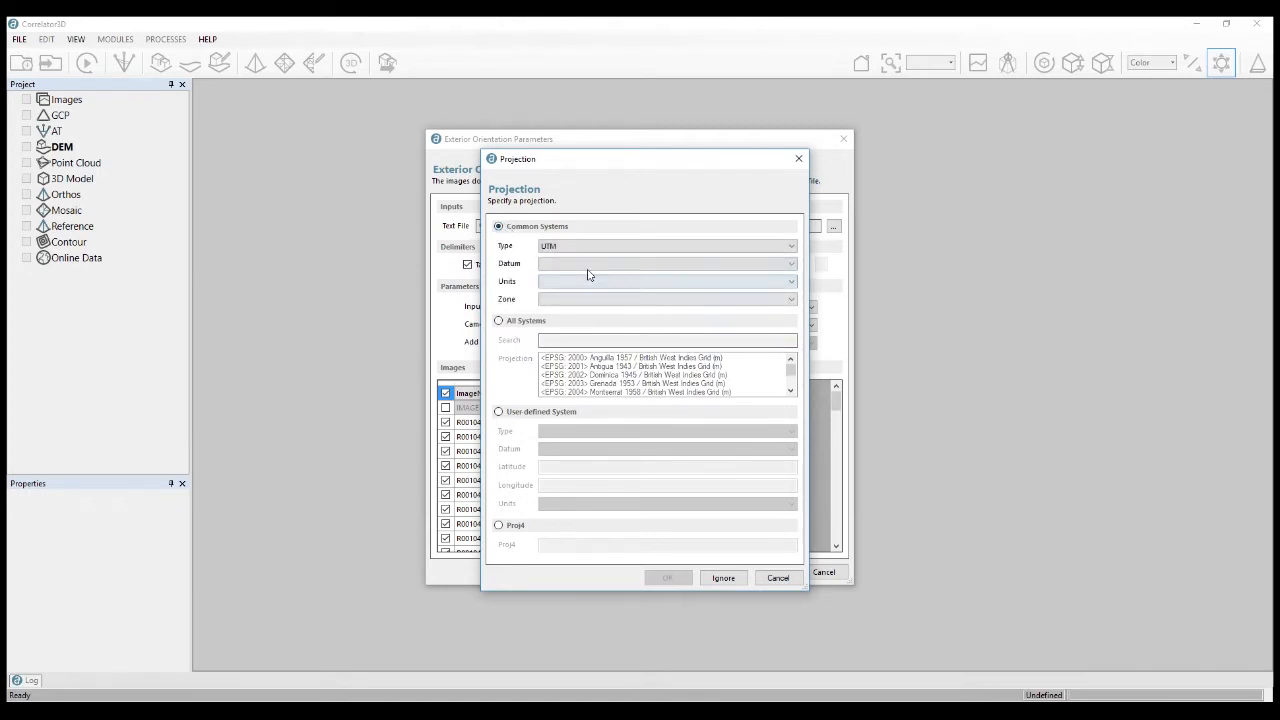
Specify the projection as UTM with datum WGS84, units Meter and zone 18 N
{"action": "left_click", "coordinate": [564, 247]}
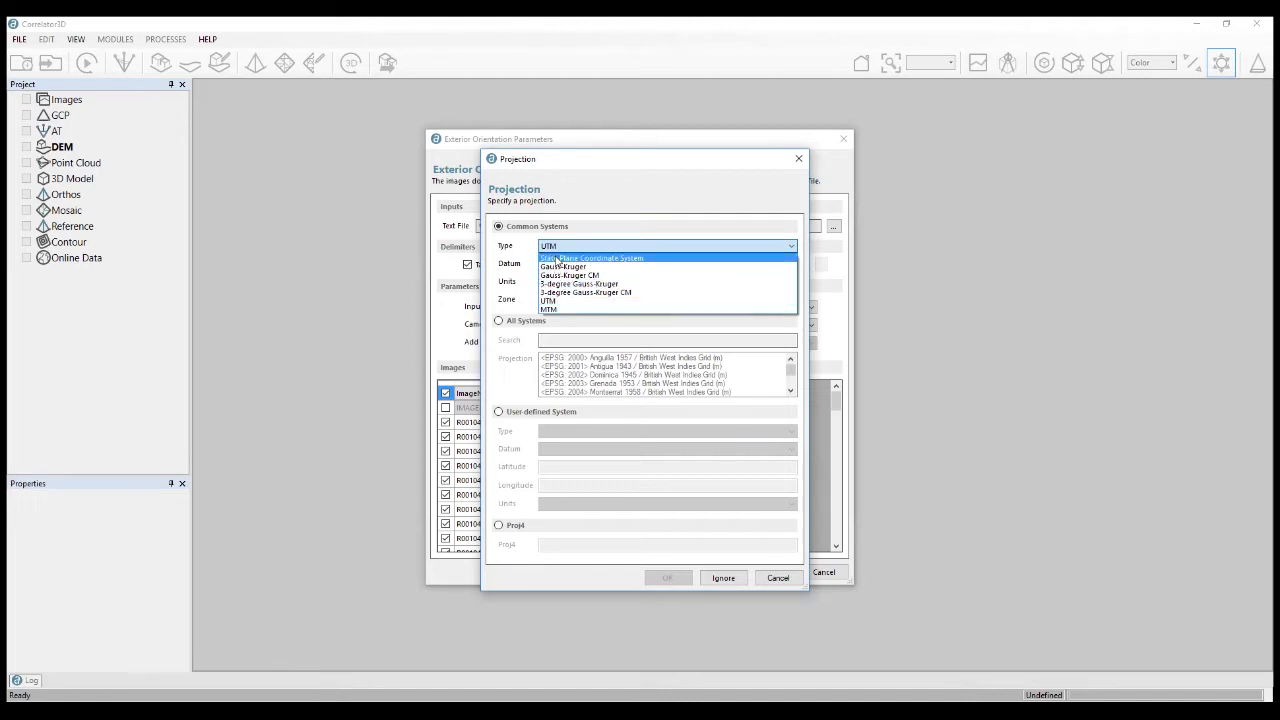
{"action": "left_click", "coordinate": [562, 246]}
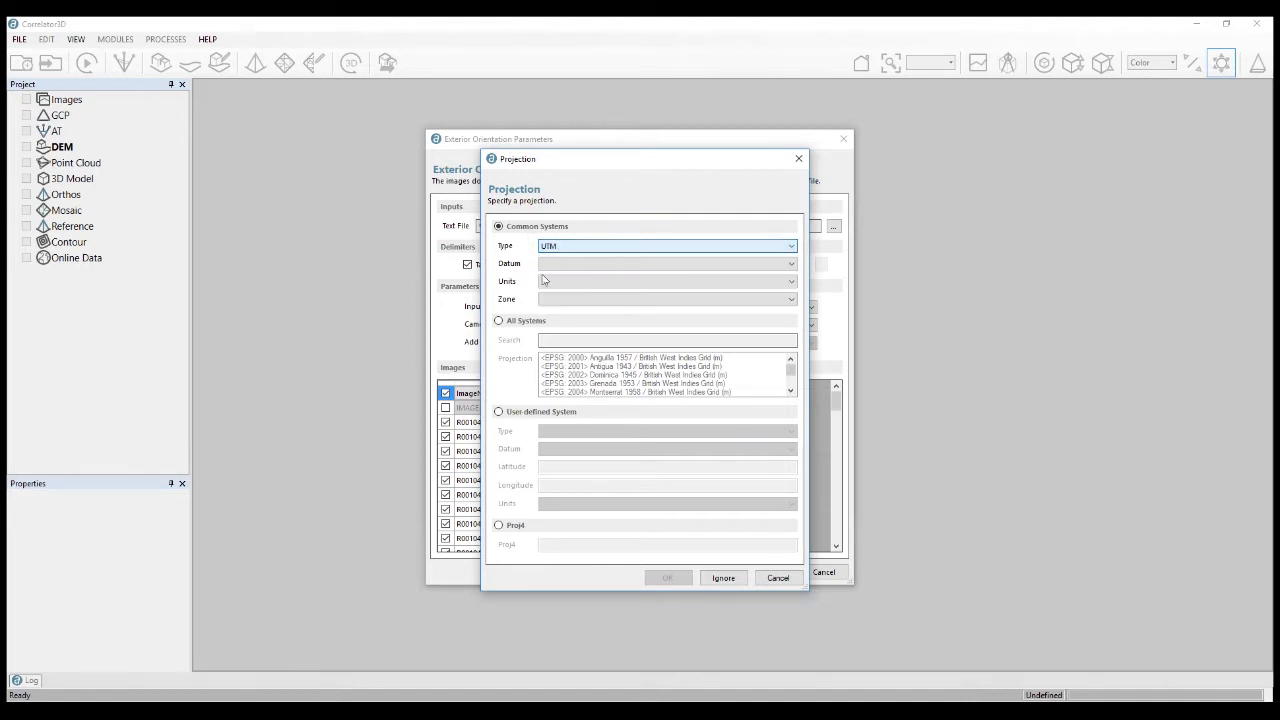
{"action": "left_click", "coordinate": [553, 265]}
{"action": "left_click", "coordinate": [552, 292]}
{"action": "left_click", "coordinate": [556, 282]}
{"action": "left_click", "coordinate": [556, 297]}
{"action": "left_click", "coordinate": [556, 300]}
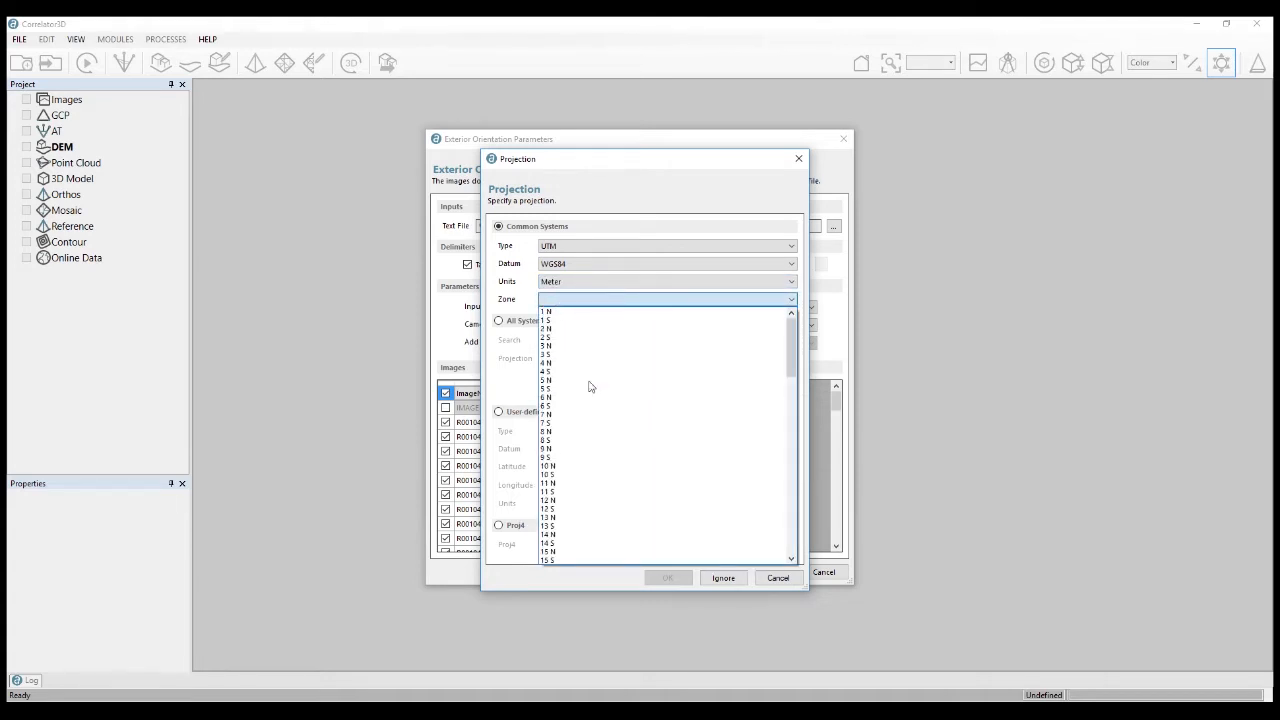
{"action": "scroll", "coordinate": [574, 537], "scroll_direction": "down", "scroll_amount": 2}
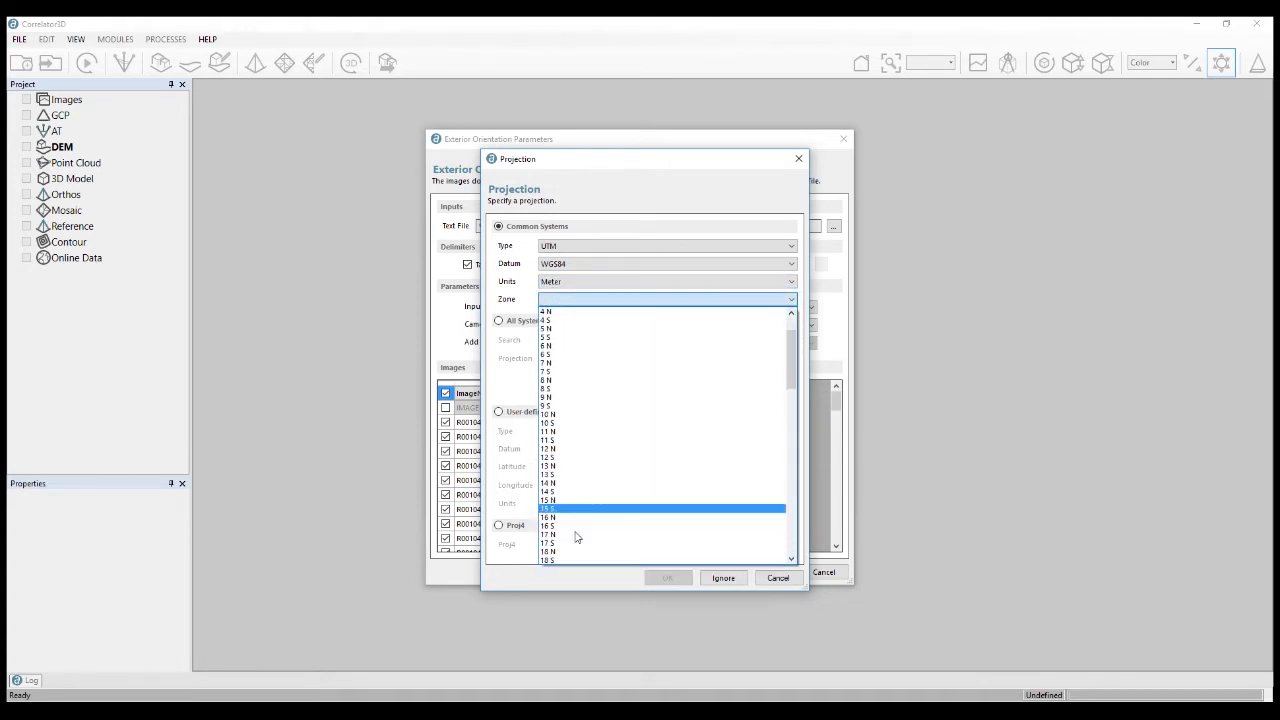
{"action": "left_click", "coordinate": [569, 553]}
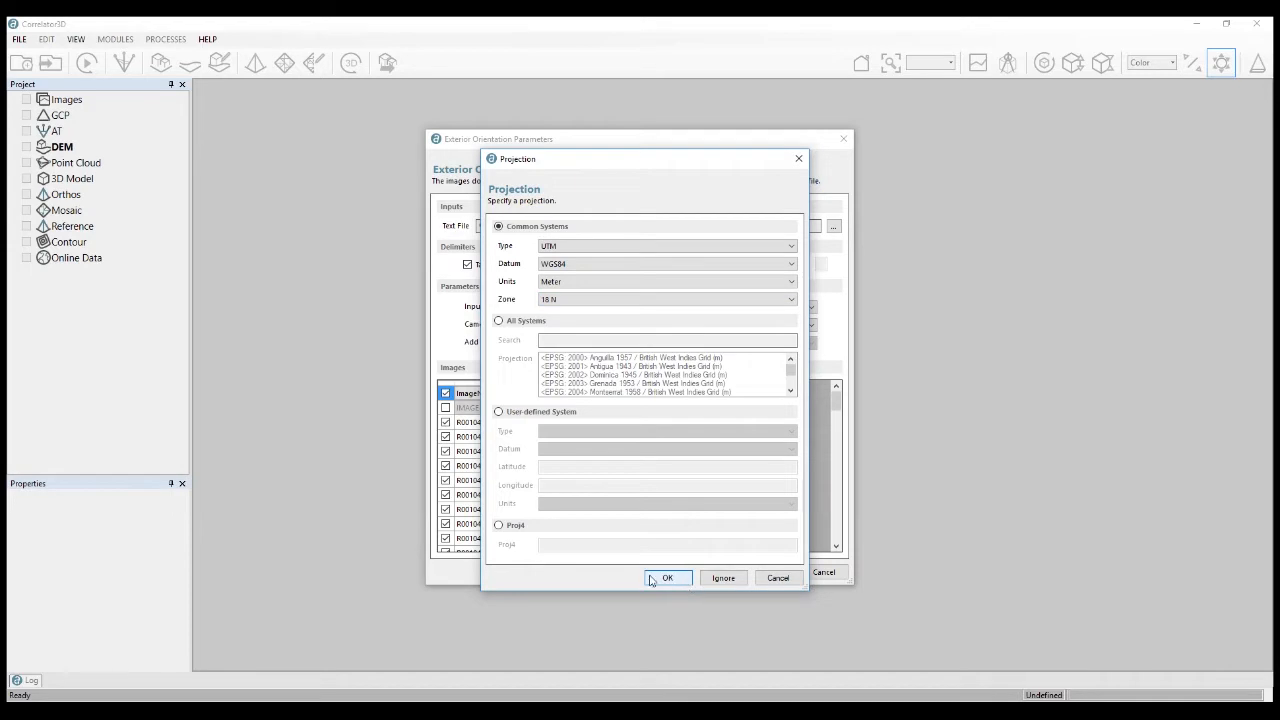
{"action": "left_click", "coordinate": [659, 579]}
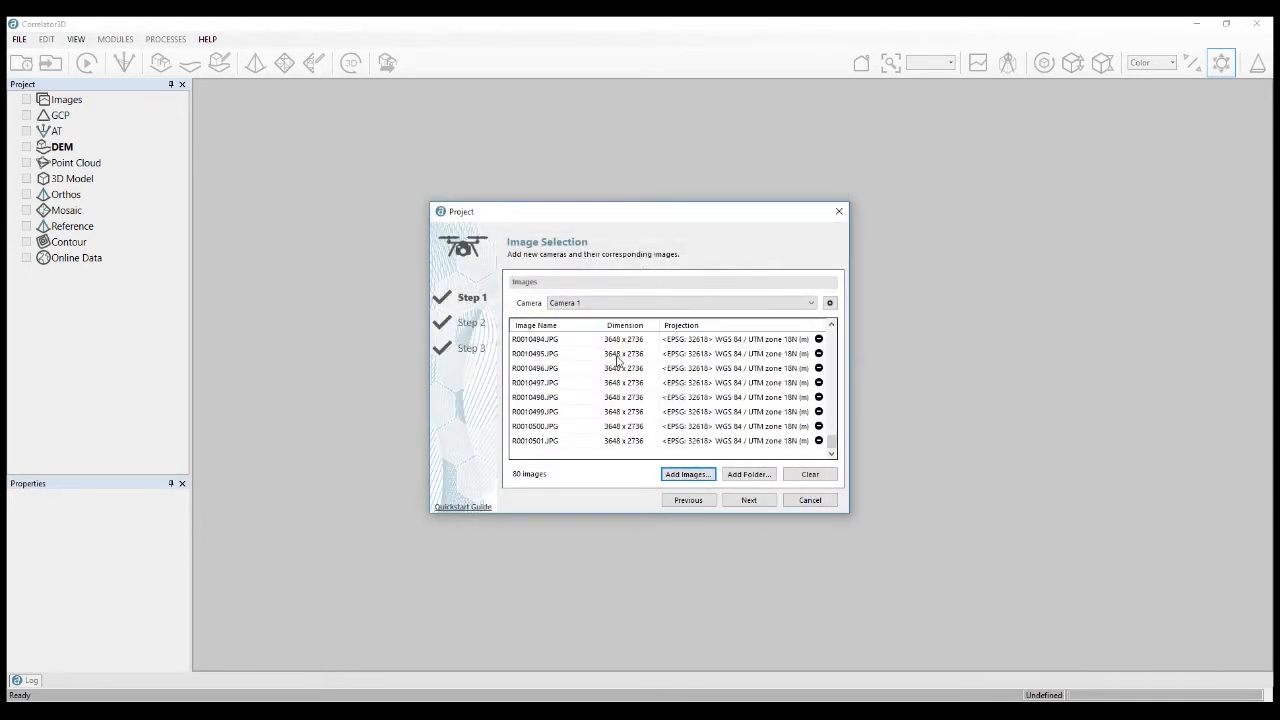
{"action": "left_click", "coordinate": [586, 306]}
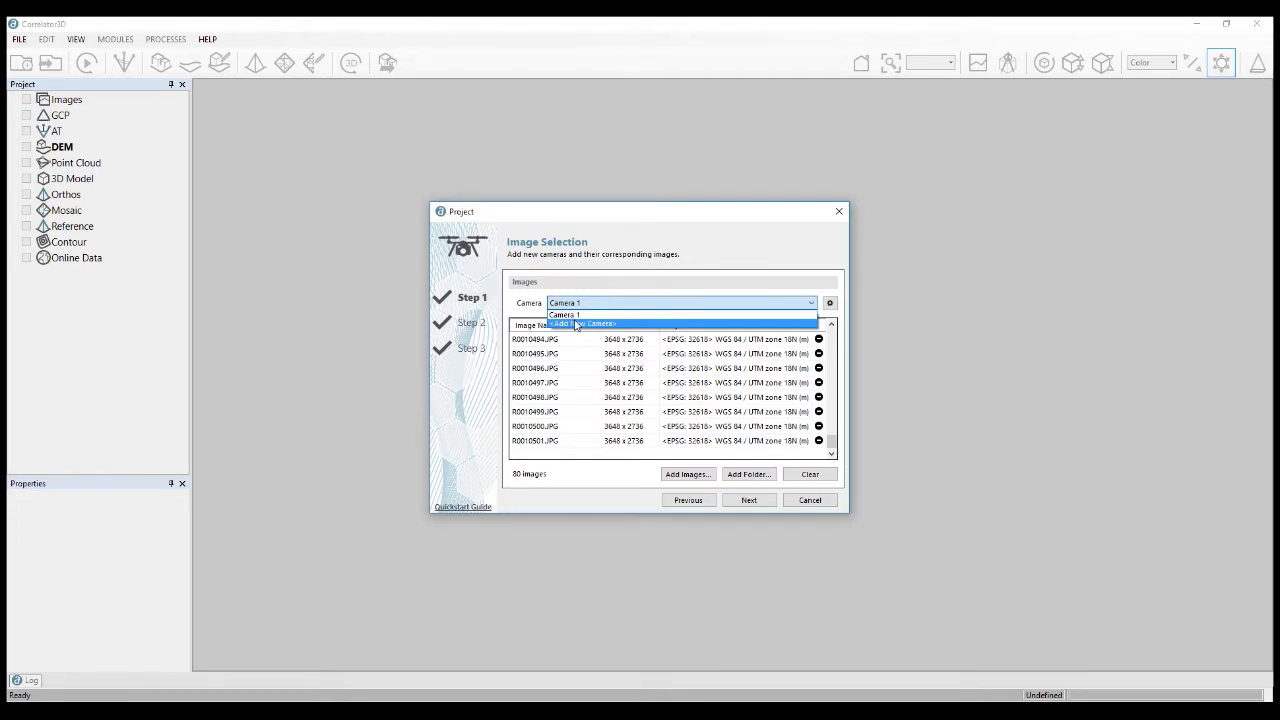
{"action": "left_click", "coordinate": [583, 325]}
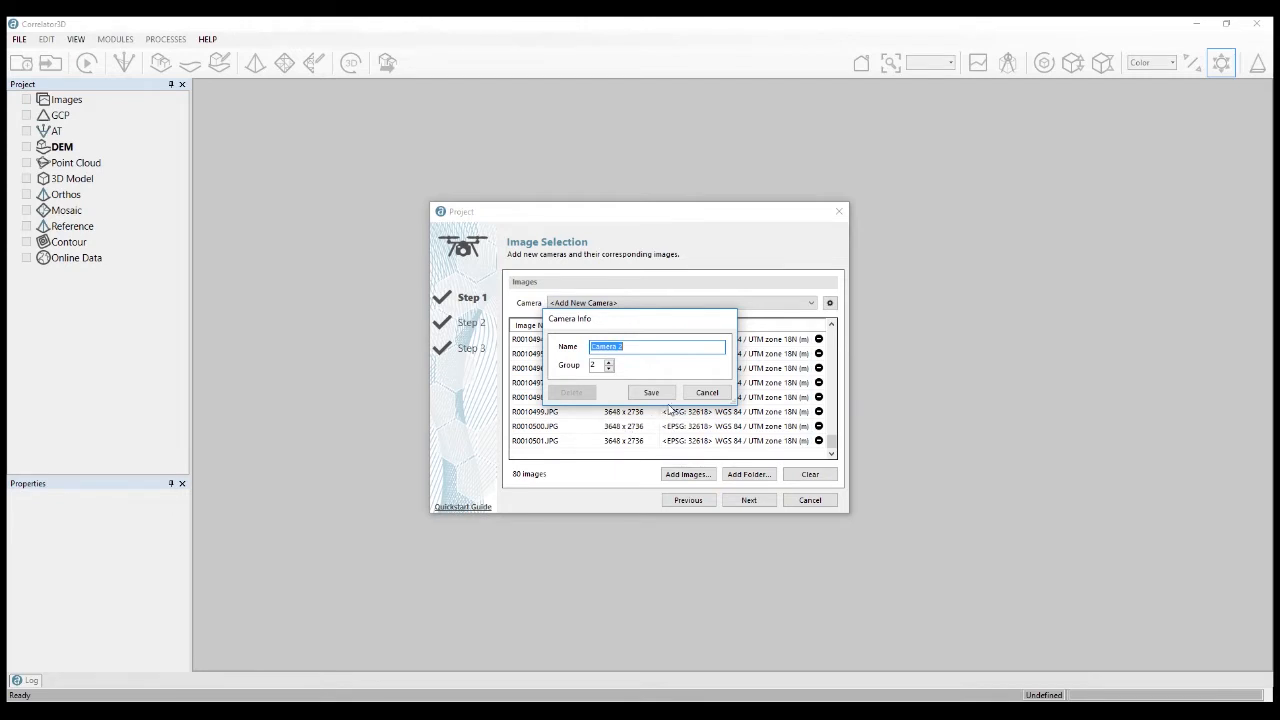
{"action": "left_click", "coordinate": [707, 392]}
Proceed to the camera parameters and set the camera type to Digital - Polynomial for Camera 1
{"action": "left_click", "coordinate": [749, 501]}
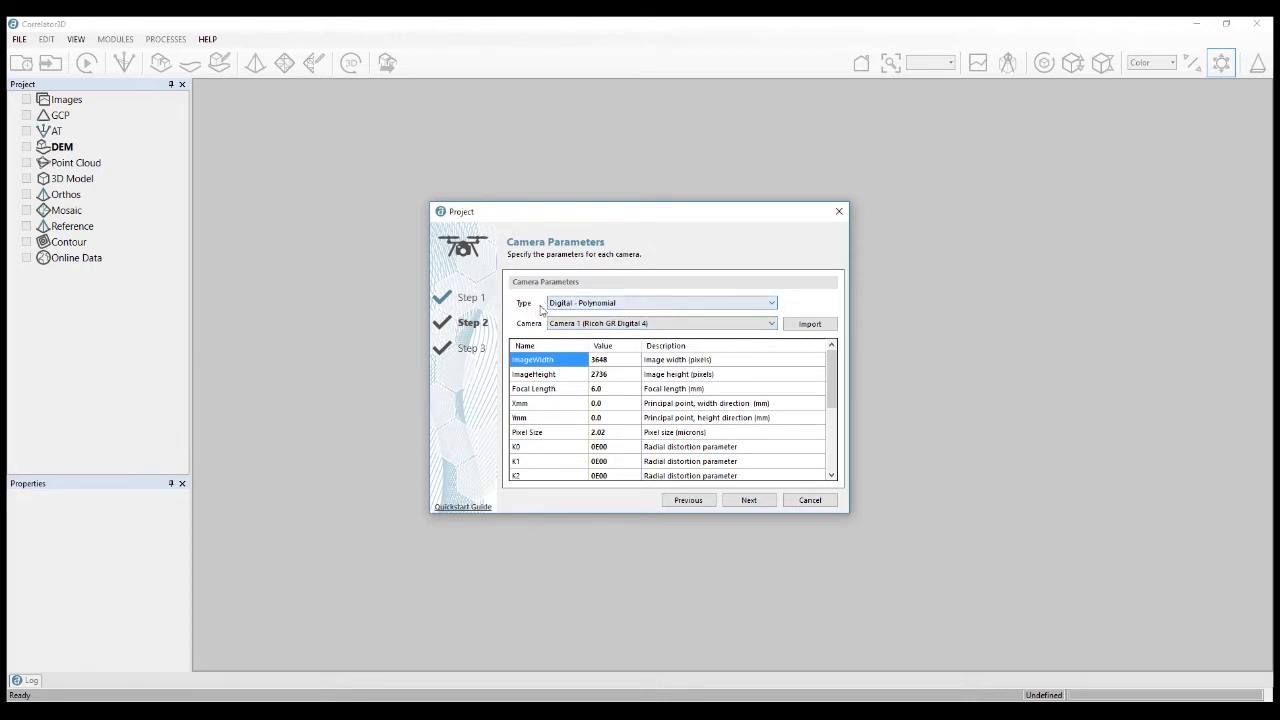
{"action": "left_click", "coordinate": [590, 305]}
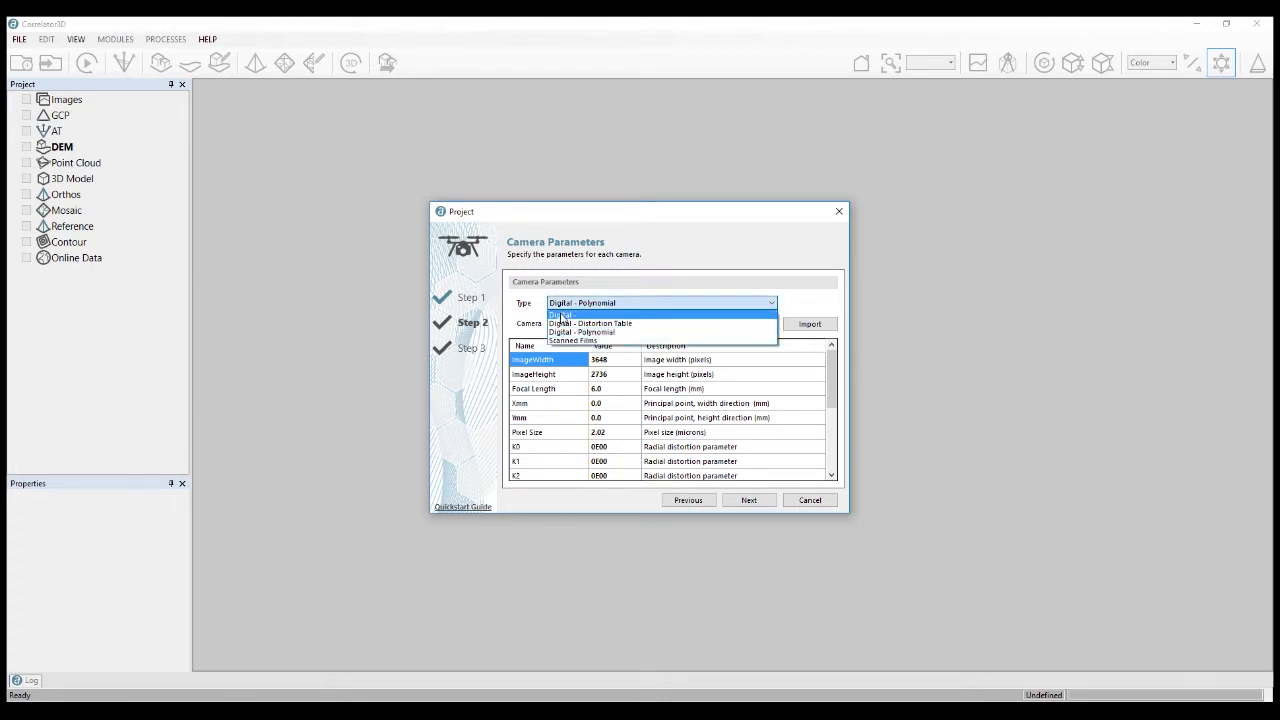
{"action": "left_click", "coordinate": [561, 315]}
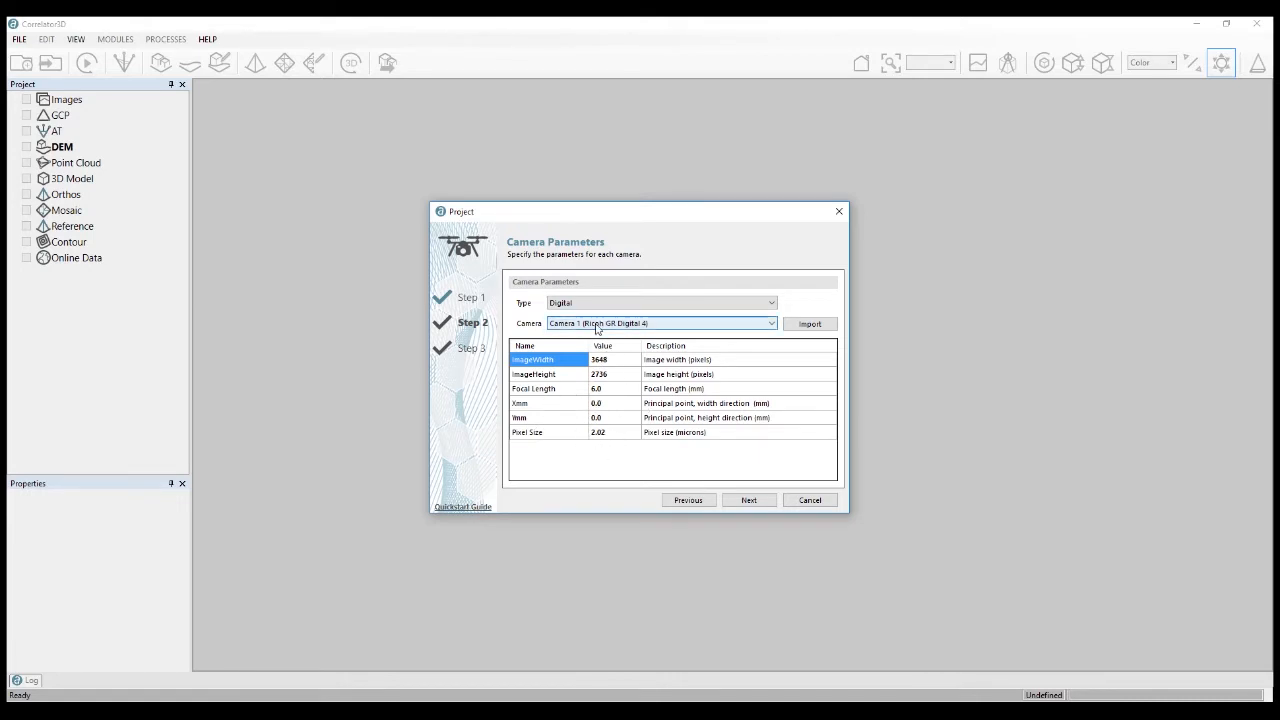
{"action": "left_click", "coordinate": [591, 330]}
{"action": "left_click", "coordinate": [580, 336]}
{"action": "left_click", "coordinate": [576, 301]}
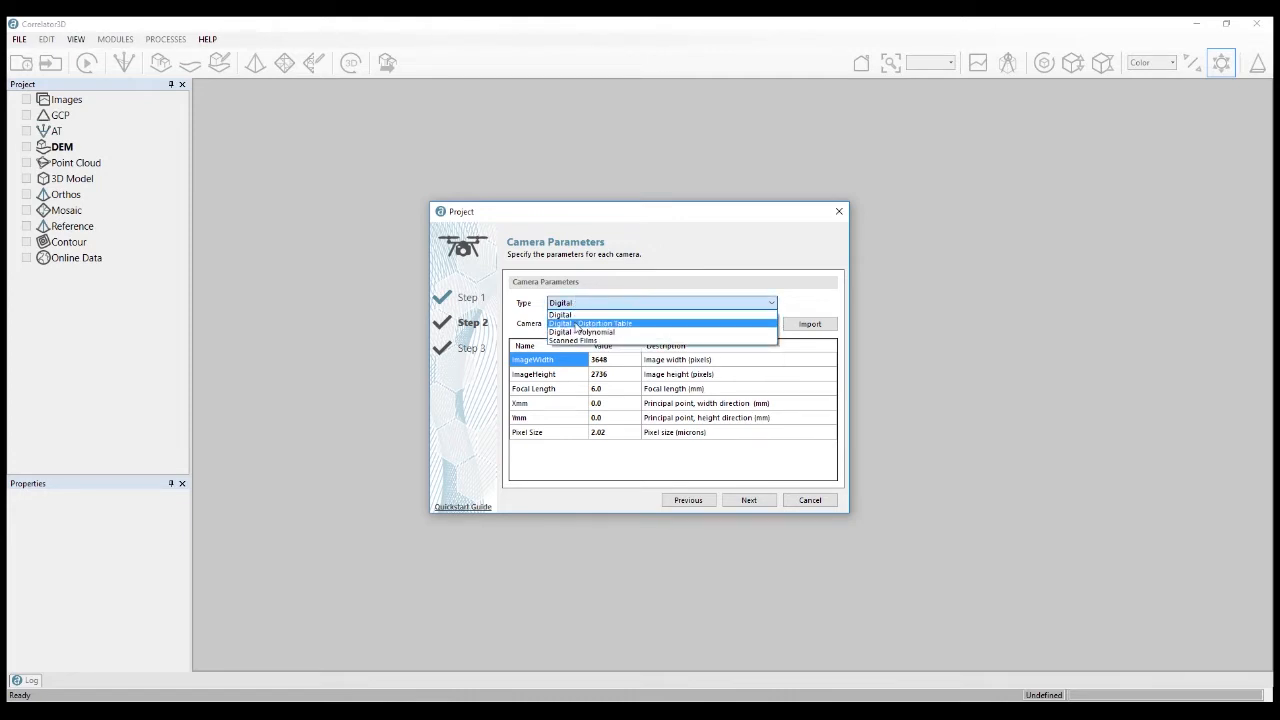
{"action": "left_click", "coordinate": [579, 333]}
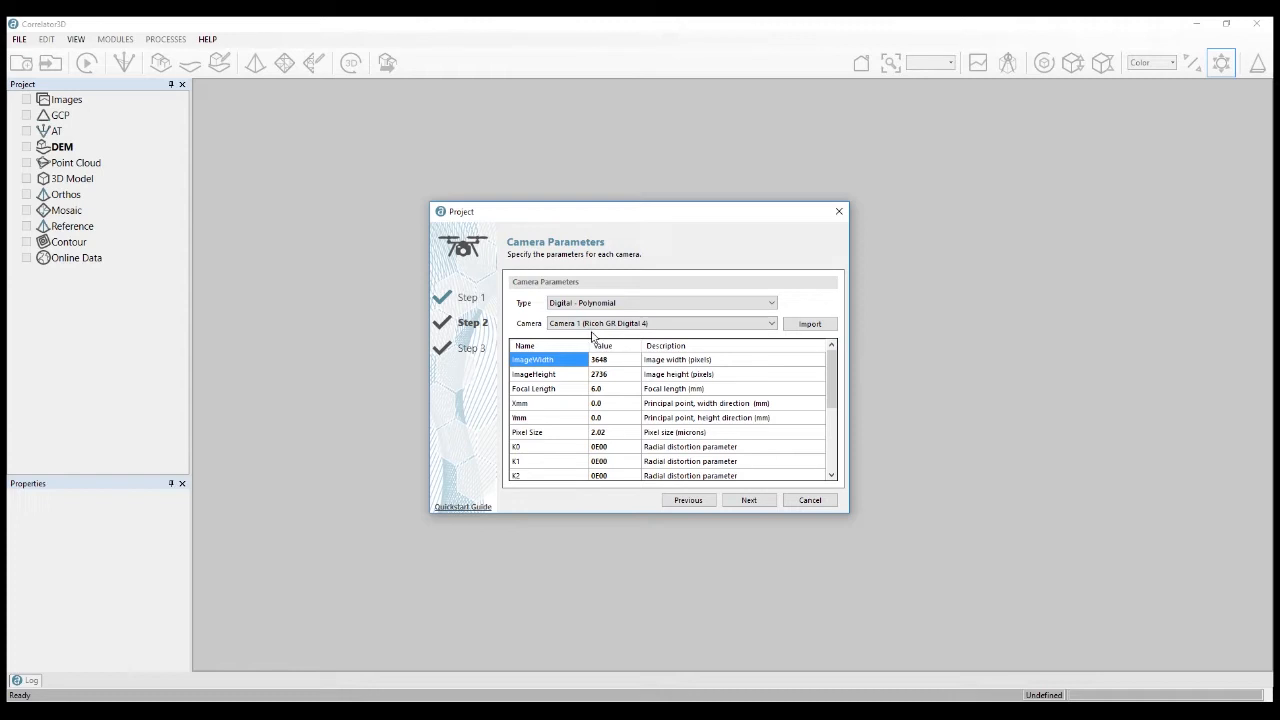
Review the pixel size, focal length and radial distortion parameters of Camera 1, and accept the camera parameters
{"action": "double_click", "coordinate": [613, 436]}
{"action": "double_click", "coordinate": [612, 392]}
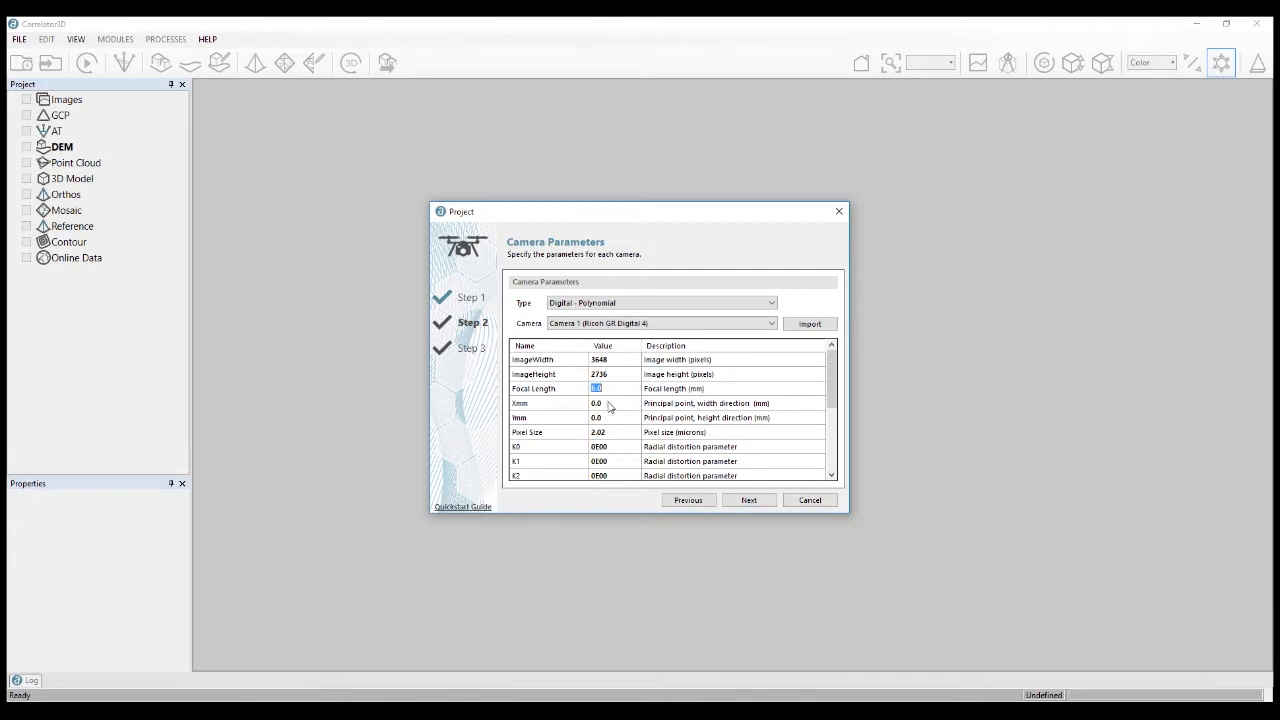
{"action": "scroll", "coordinate": [607, 401], "scroll_direction": "down", "scroll_amount": 1}
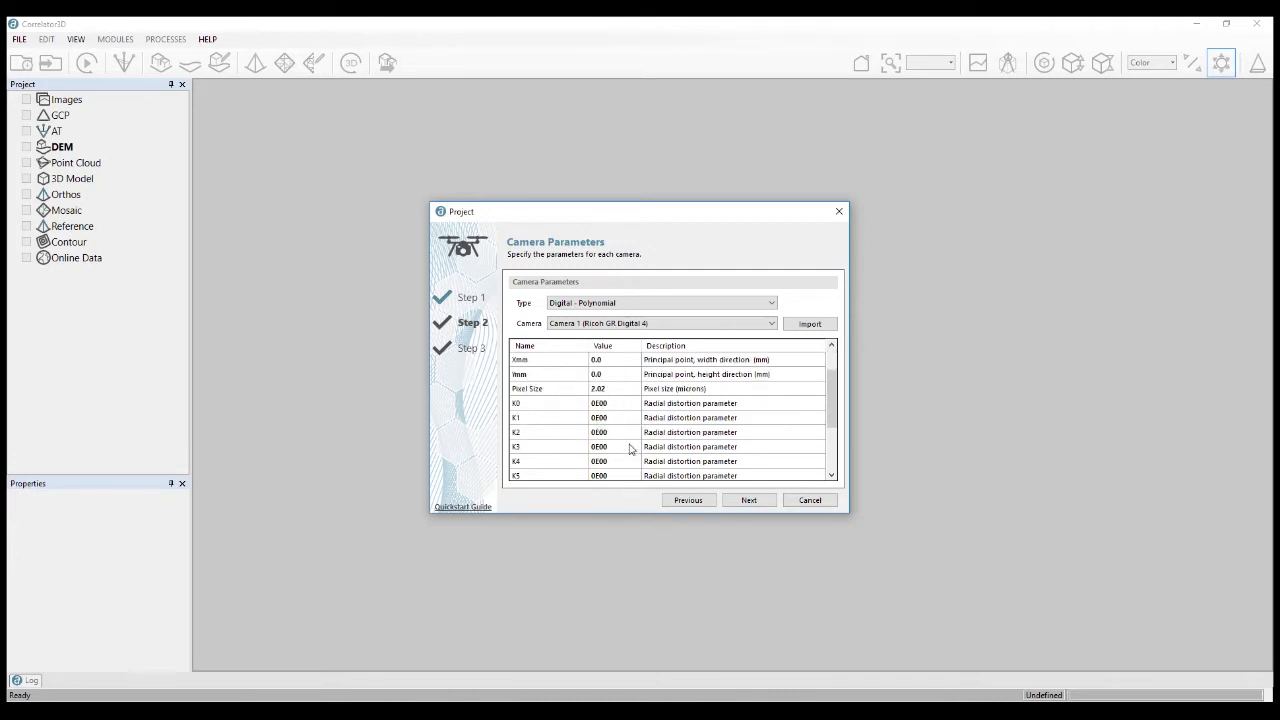
{"action": "left_click", "coordinate": [749, 502]}
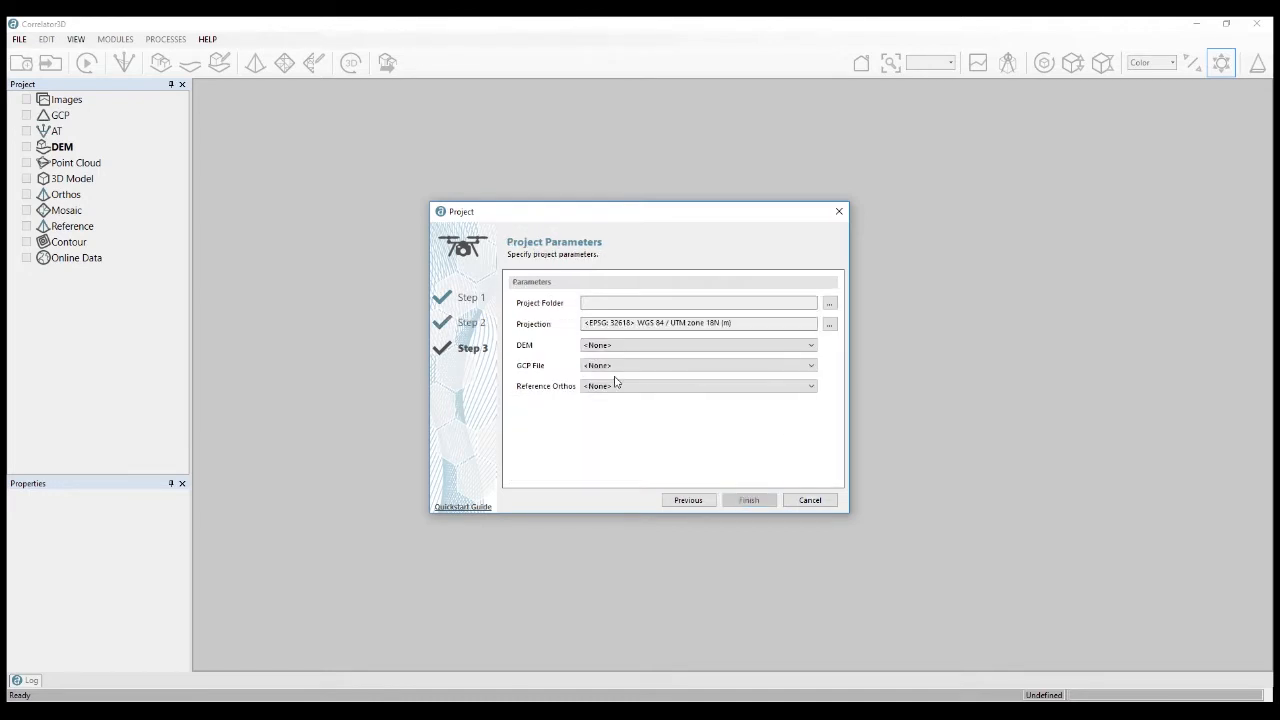
Set the project folder to C:\TEMP and finish creating the project
{"action": "left_click", "coordinate": [829, 304]}
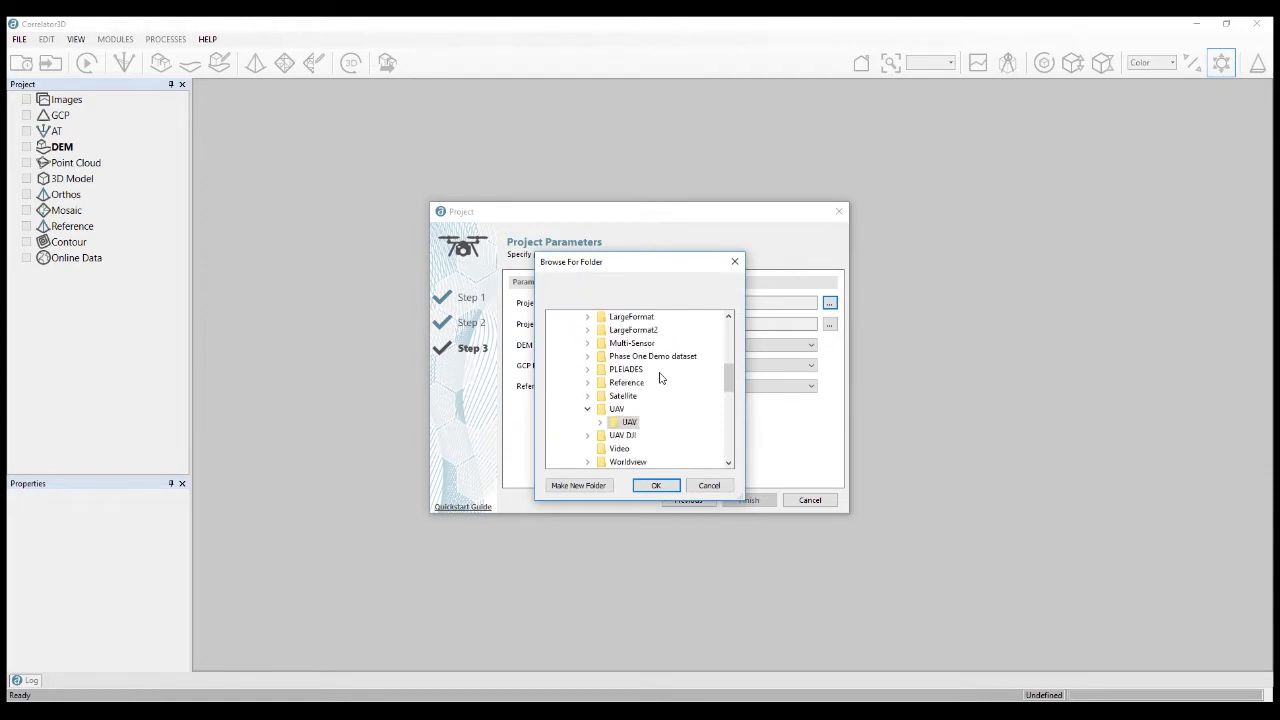
{"action": "scroll", "coordinate": [660, 378], "scroll_direction": "up", "scroll_amount": 10}
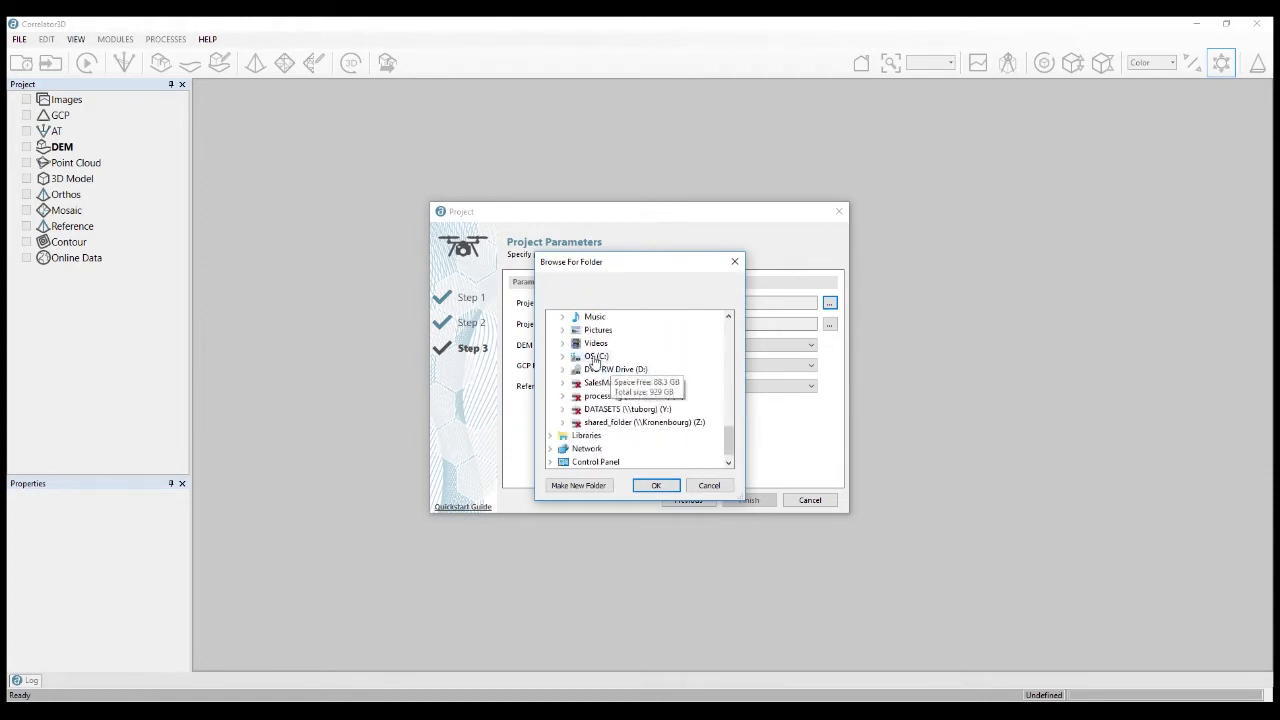
{"action": "double_click", "coordinate": [595, 357]}
{"action": "scroll", "coordinate": [634, 400], "scroll_direction": "down", "scroll_amount": 3}
{"action": "double_click", "coordinate": [607, 369]}
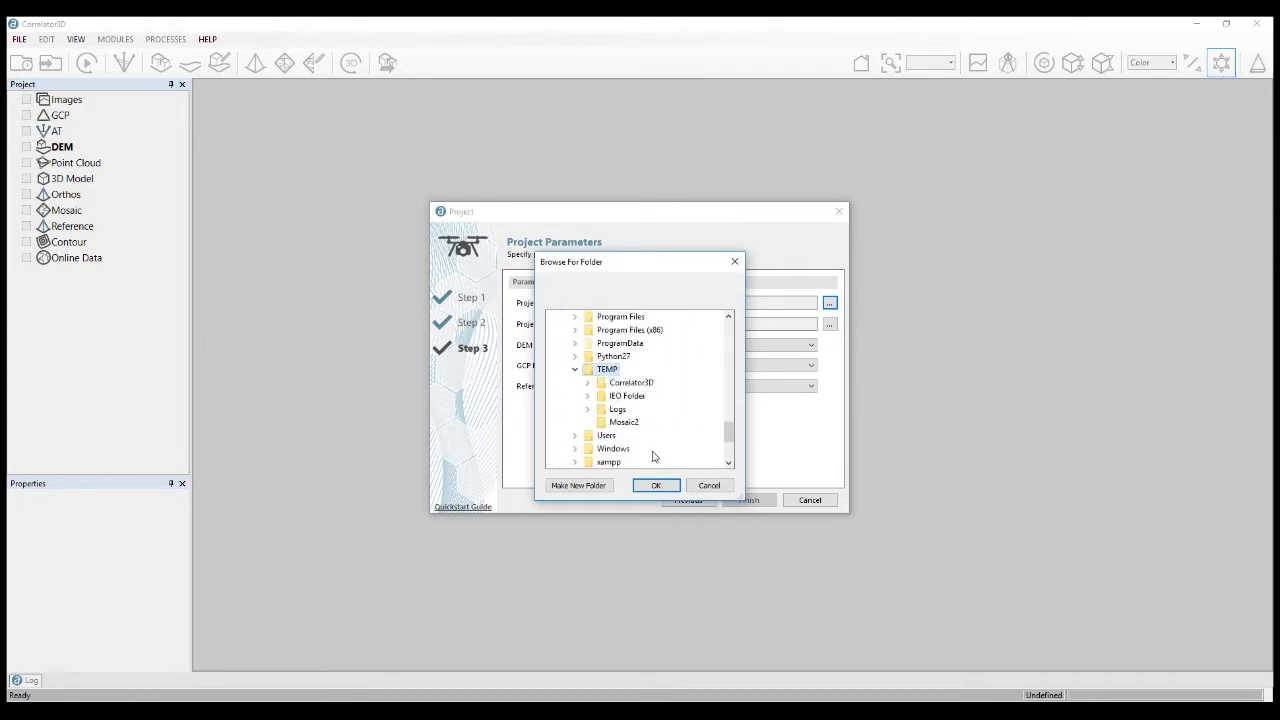
{"action": "left_click", "coordinate": [656, 485]}
{"action": "left_click", "coordinate": [678, 412]}
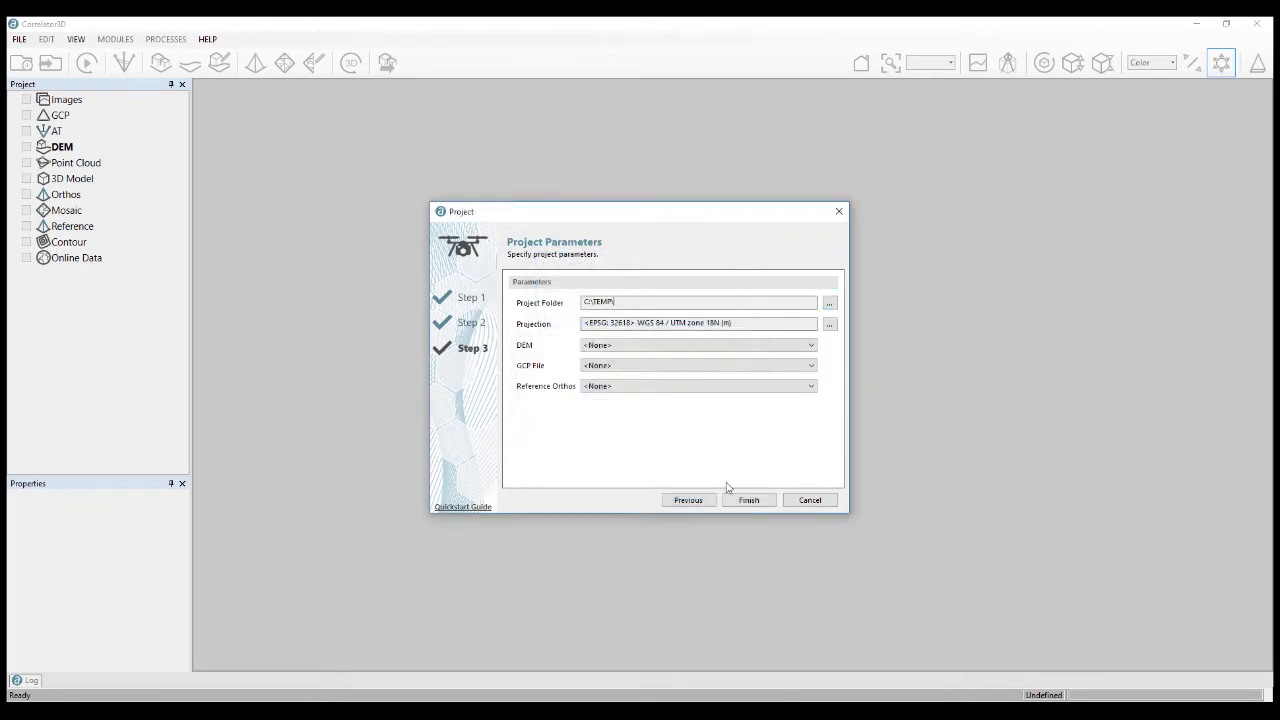
{"action": "left_click", "coordinate": [749, 500]}
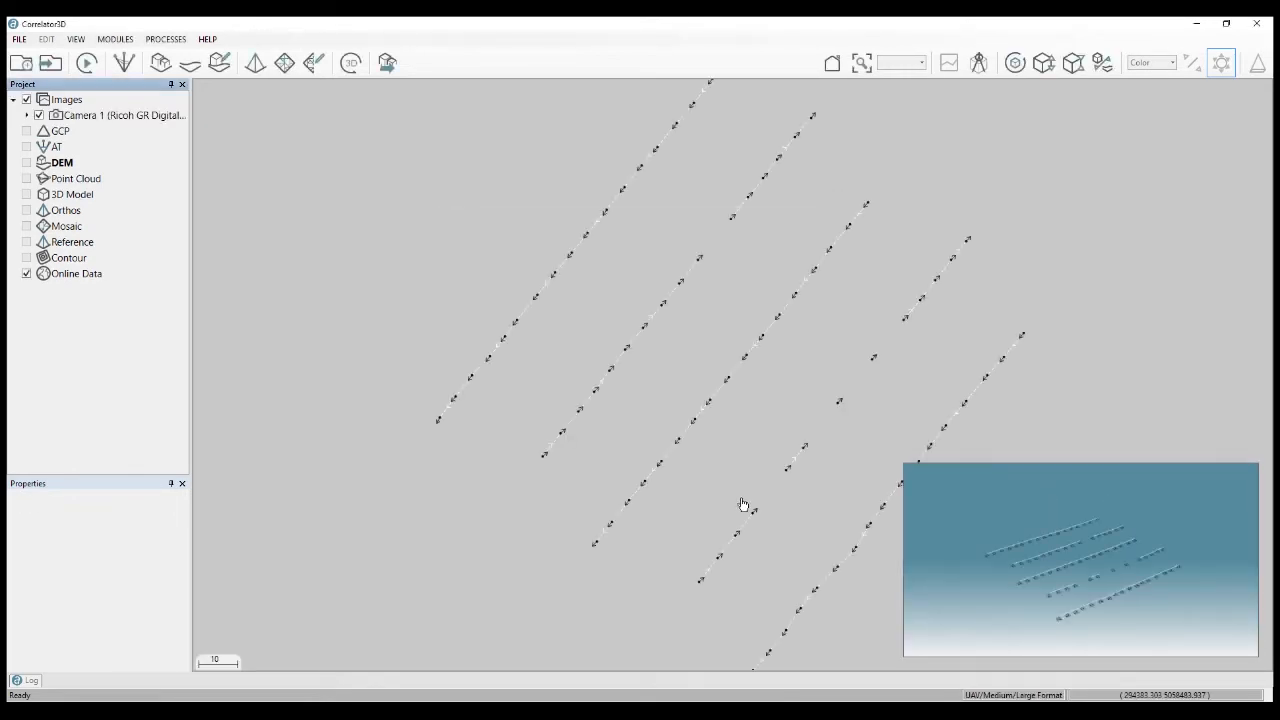
Turn off the display of Online Data behind the image positions
{"action": "scroll", "coordinate": [818, 345], "scroll_direction": "down", "scroll_amount": 3}
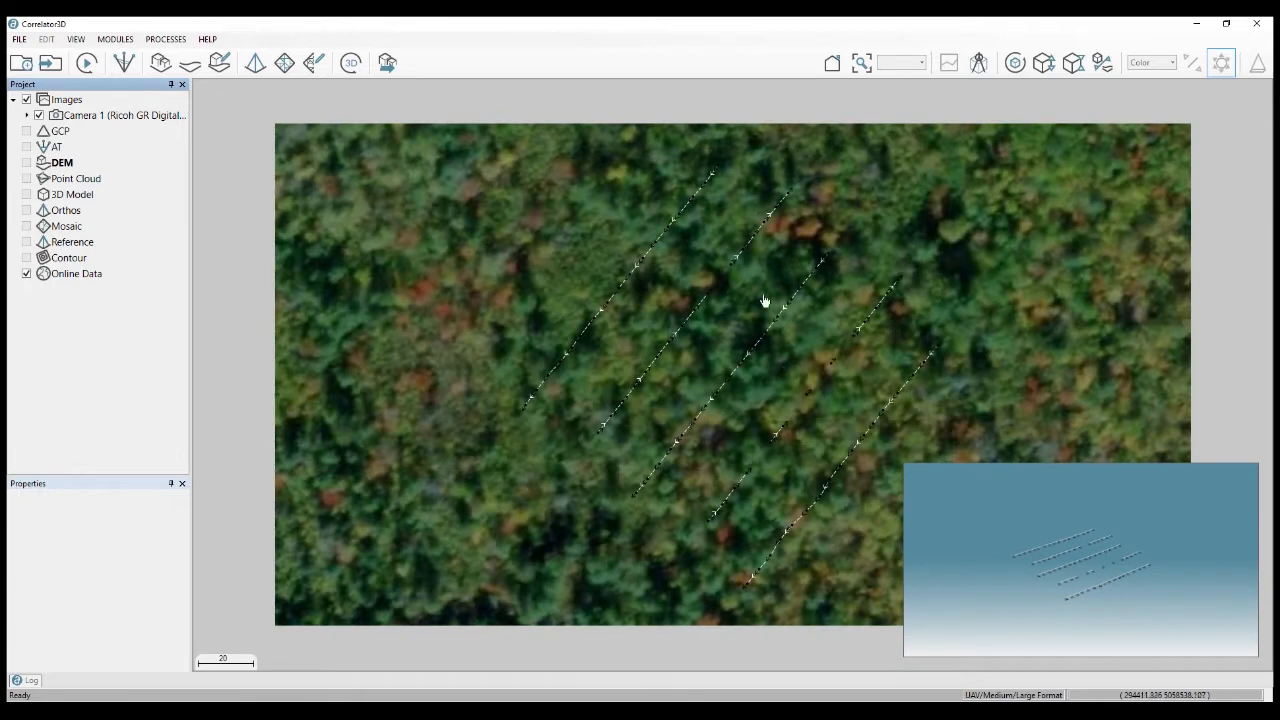
{"action": "scroll", "coordinate": [552, 376], "scroll_direction": "down", "scroll_amount": 1}
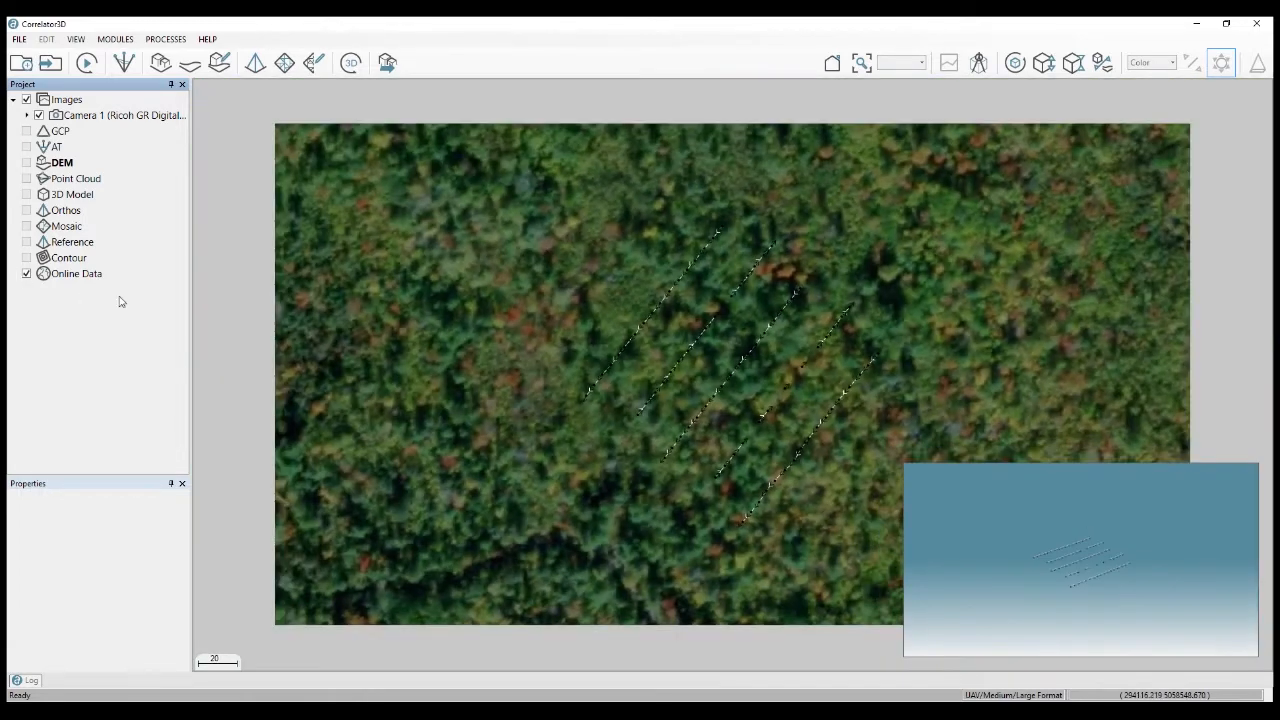
{"action": "left_click", "coordinate": [25, 274]}
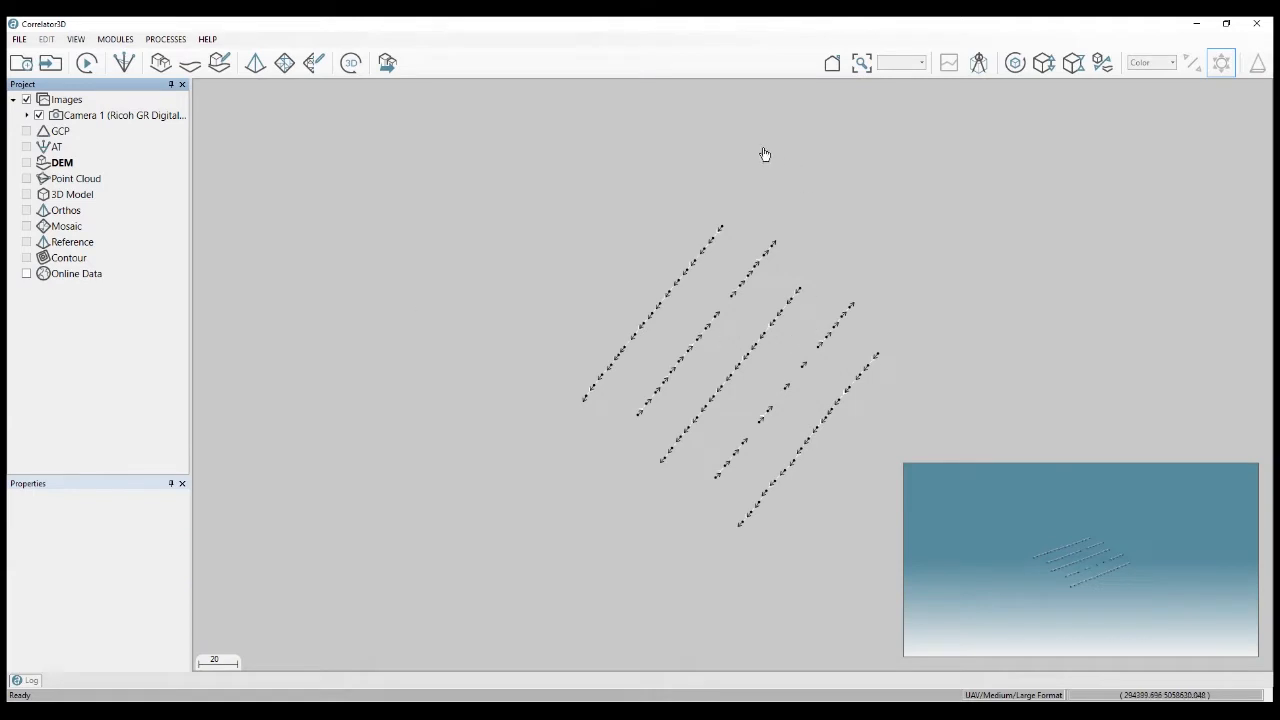
Preview images R0010491.JPG and R0010492.JPG from FlightLine 9 side by side to compare their overlap, and close both previews
{"action": "left_click", "coordinate": [667, 297]}
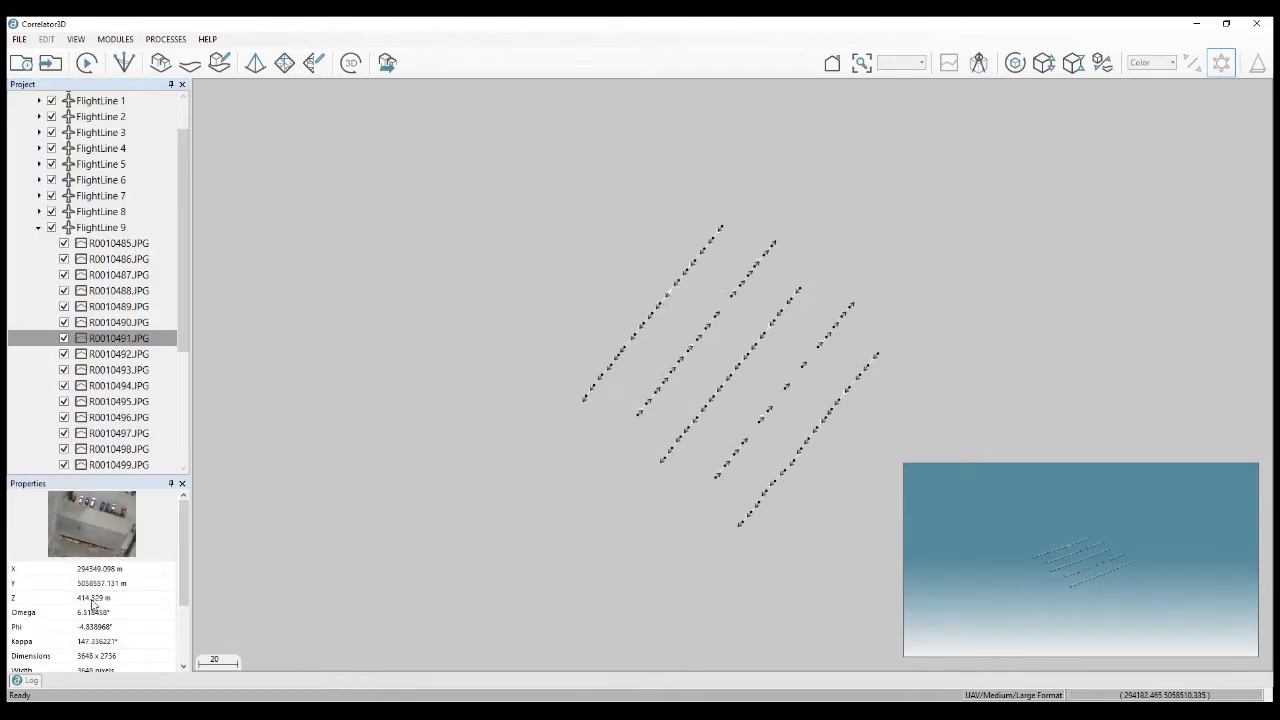
{"action": "double_click", "coordinate": [80, 537]}
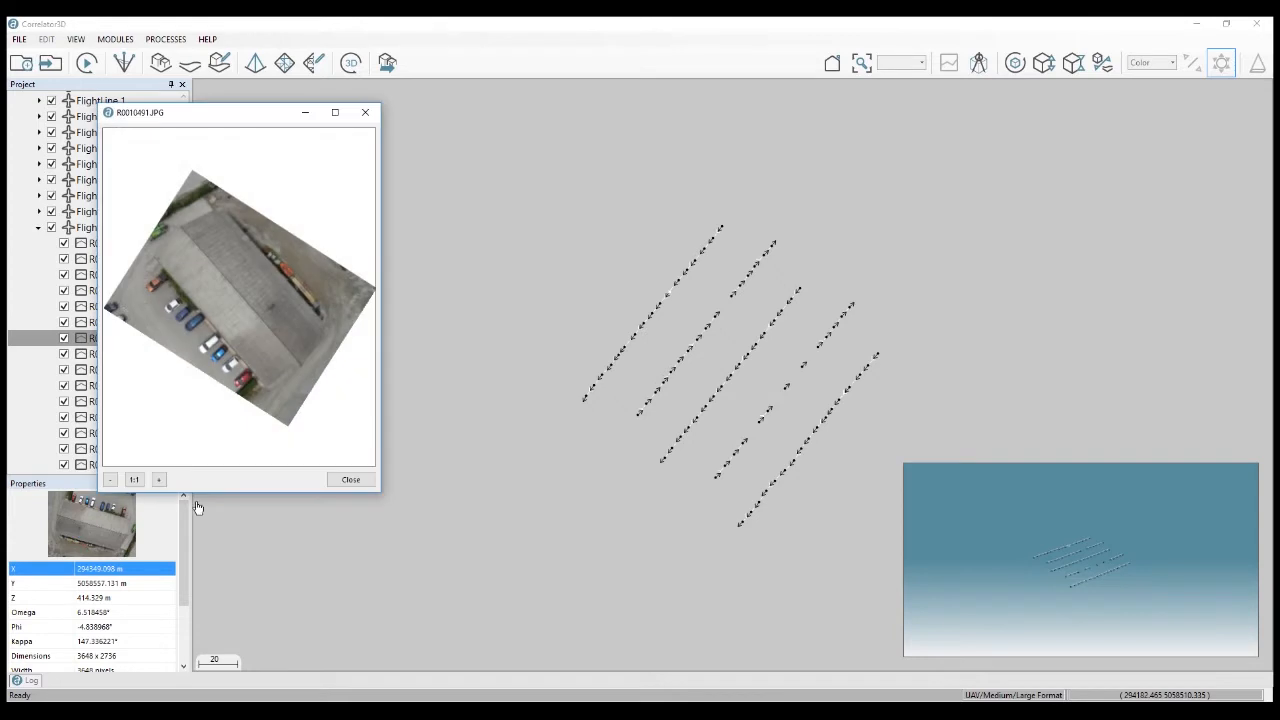
{"action": "left_click_drag", "start_coordinate": [188, 111], "coordinate": [430, 146]}
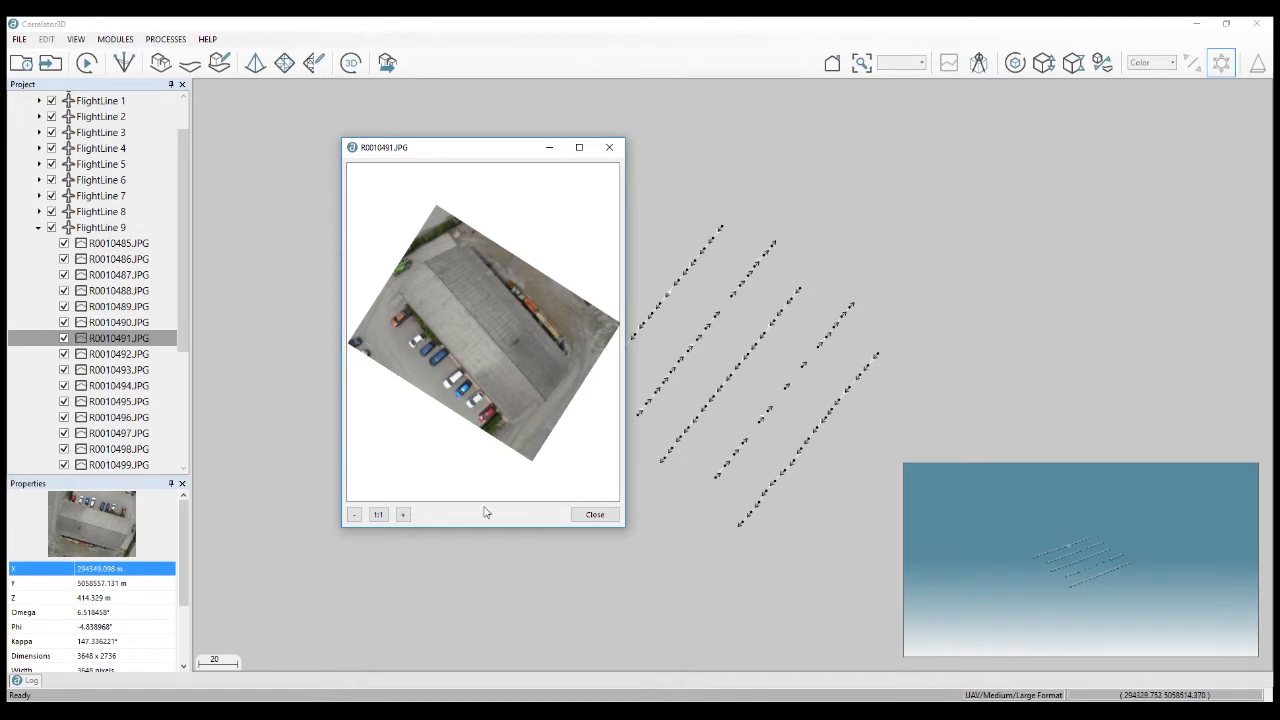
{"action": "left_click", "coordinate": [662, 308]}
{"action": "double_click", "coordinate": [118, 354]}
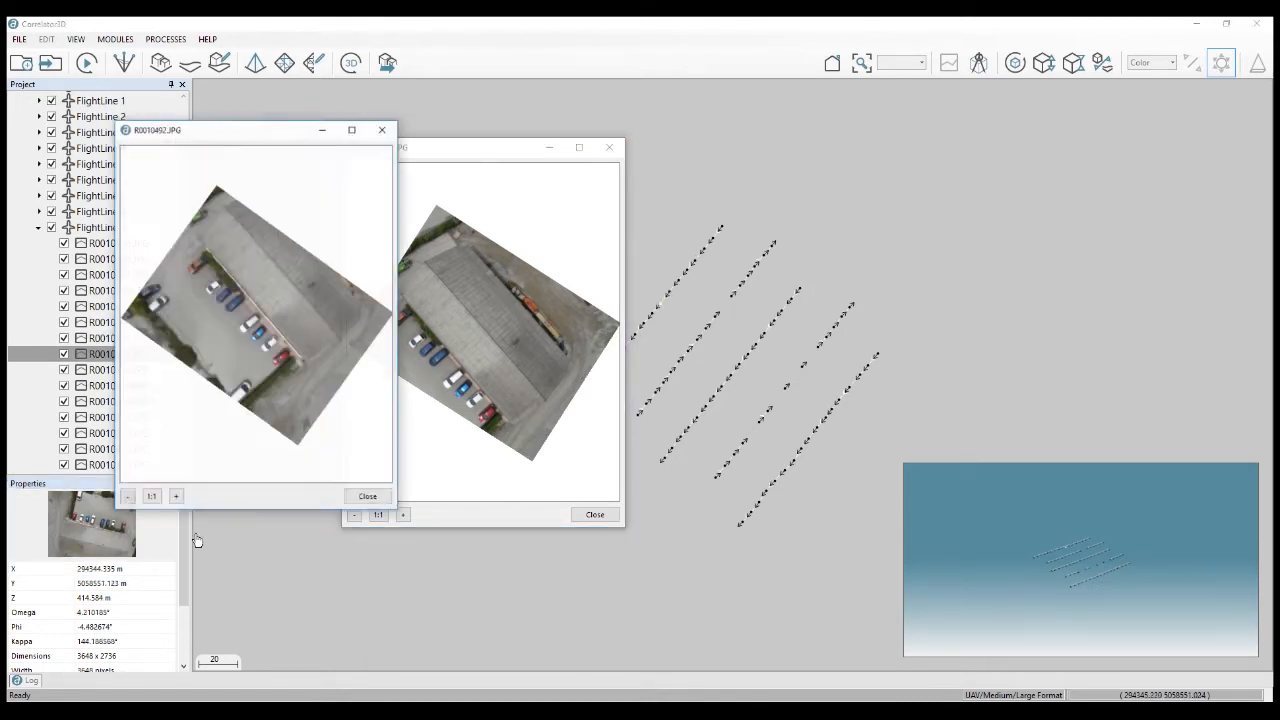
{"action": "left_click_drag", "start_coordinate": [252, 132], "coordinate": [420, 251]}
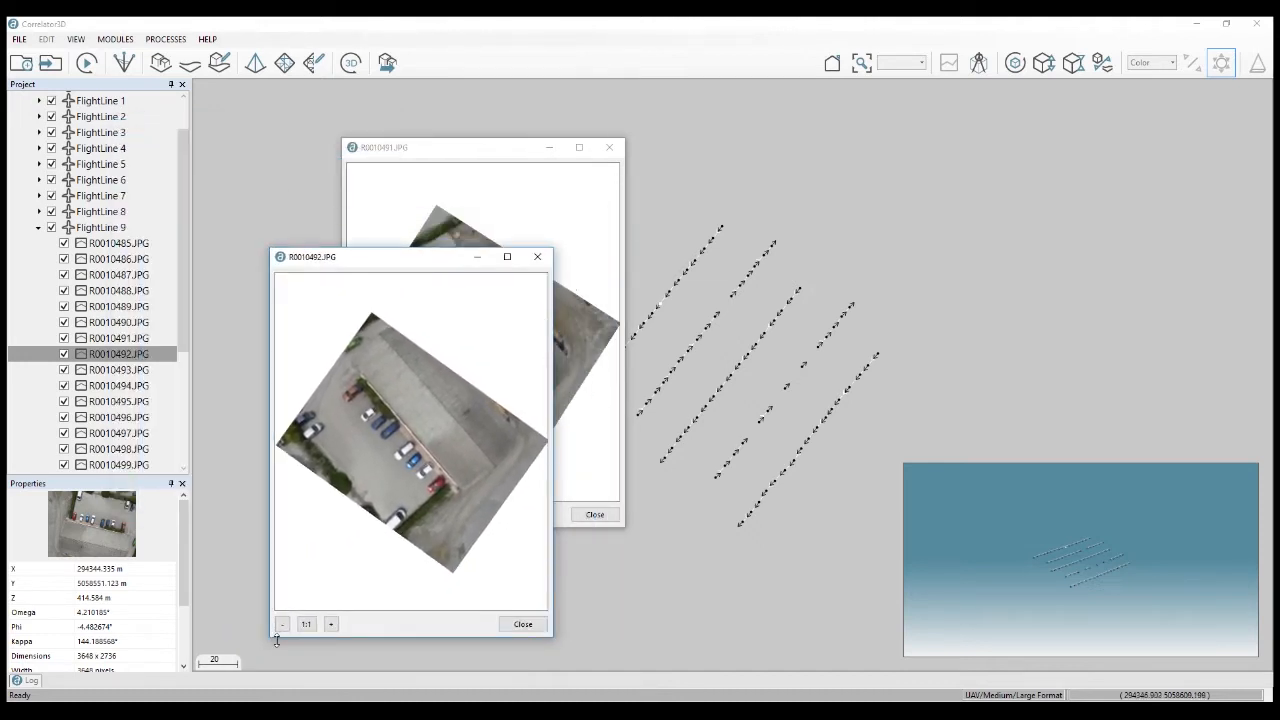
{"action": "left_click", "coordinate": [538, 257]}
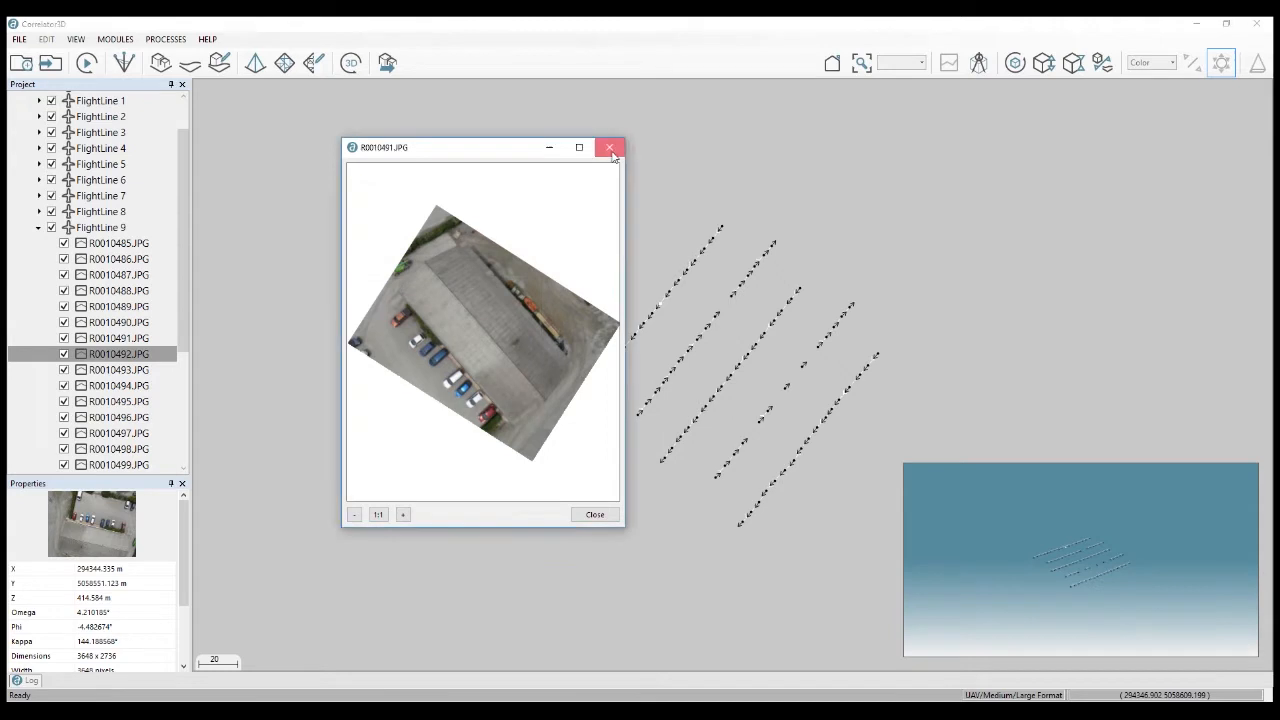
{"action": "left_click", "coordinate": [609, 147]}
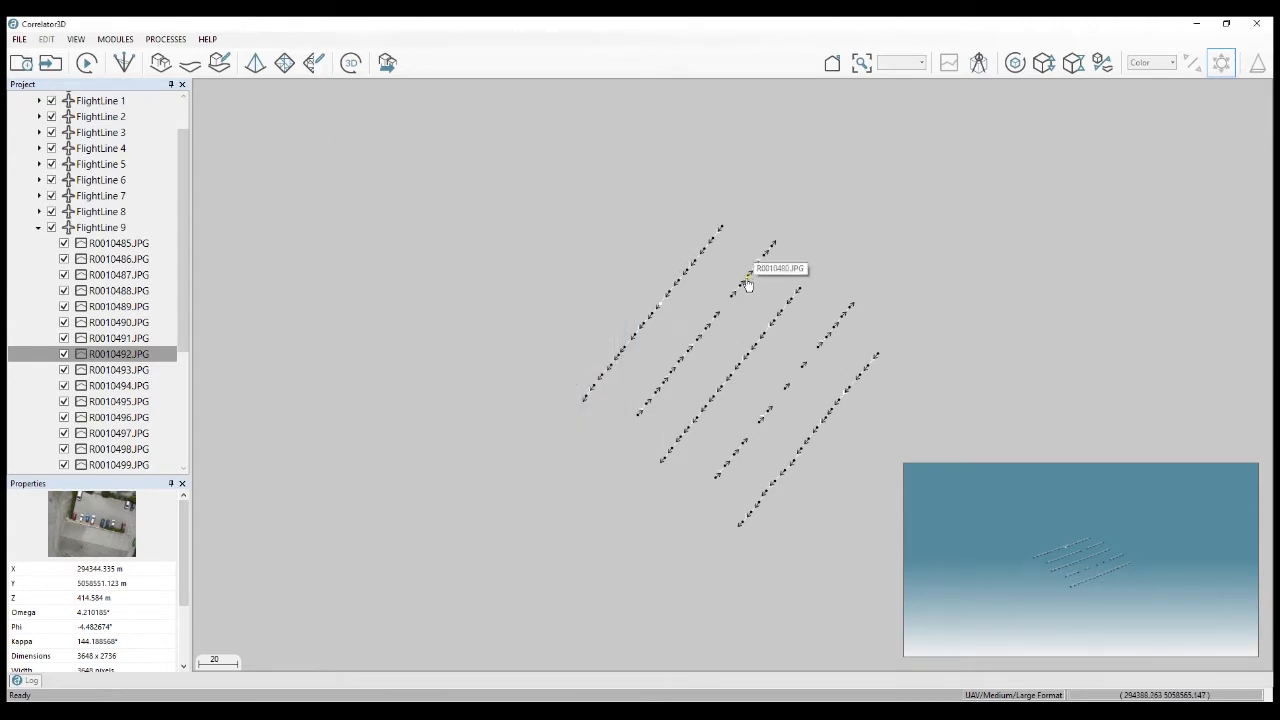
{"action": "scroll", "coordinate": [668, 399], "scroll_direction": "up", "scroll_amount": 3}
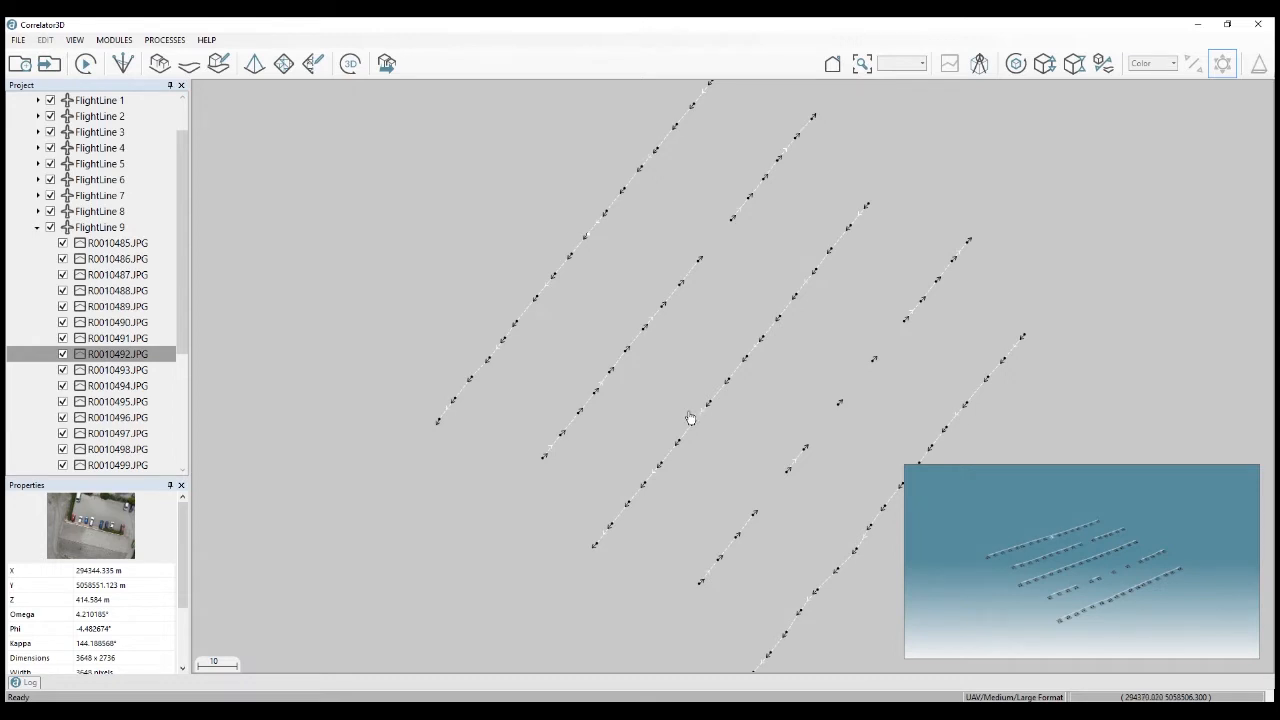
Generate an automated workflow script without processing, using the Quick Project Overview profile
{"action": "left_click", "coordinate": [84, 64]}
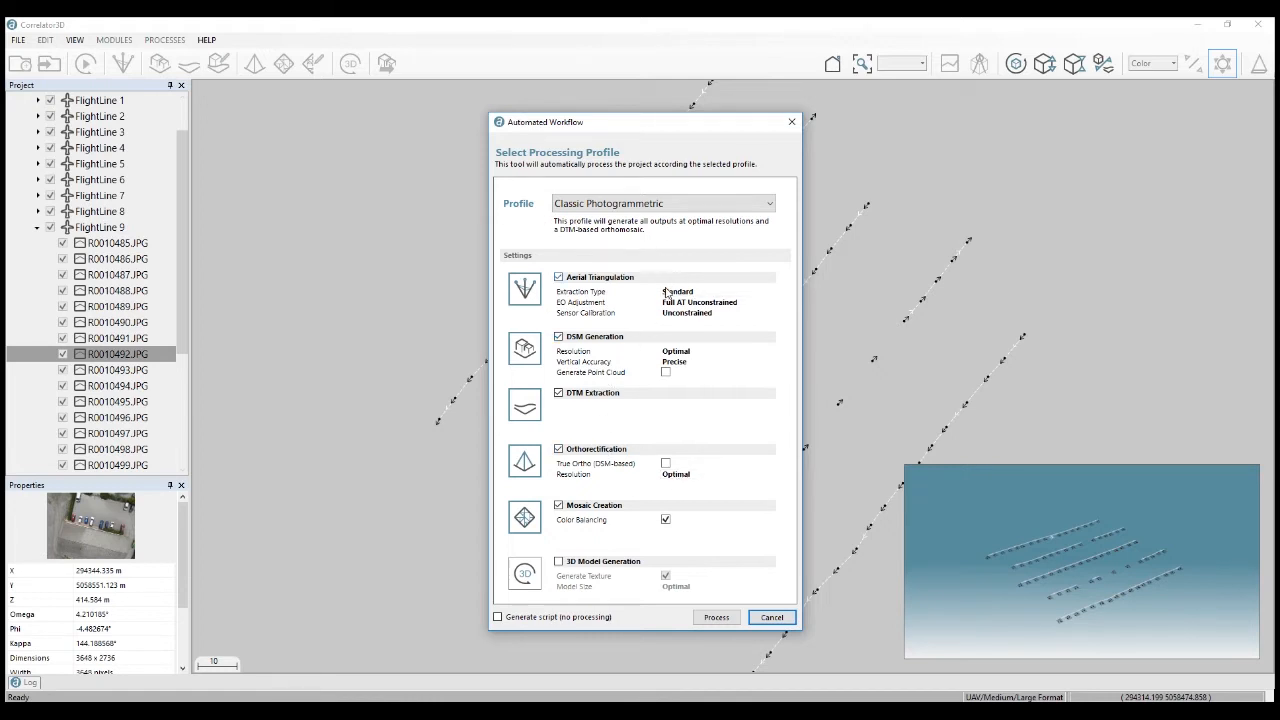
{"action": "left_click", "coordinate": [575, 211]}
{"action": "left_click", "coordinate": [579, 222]}
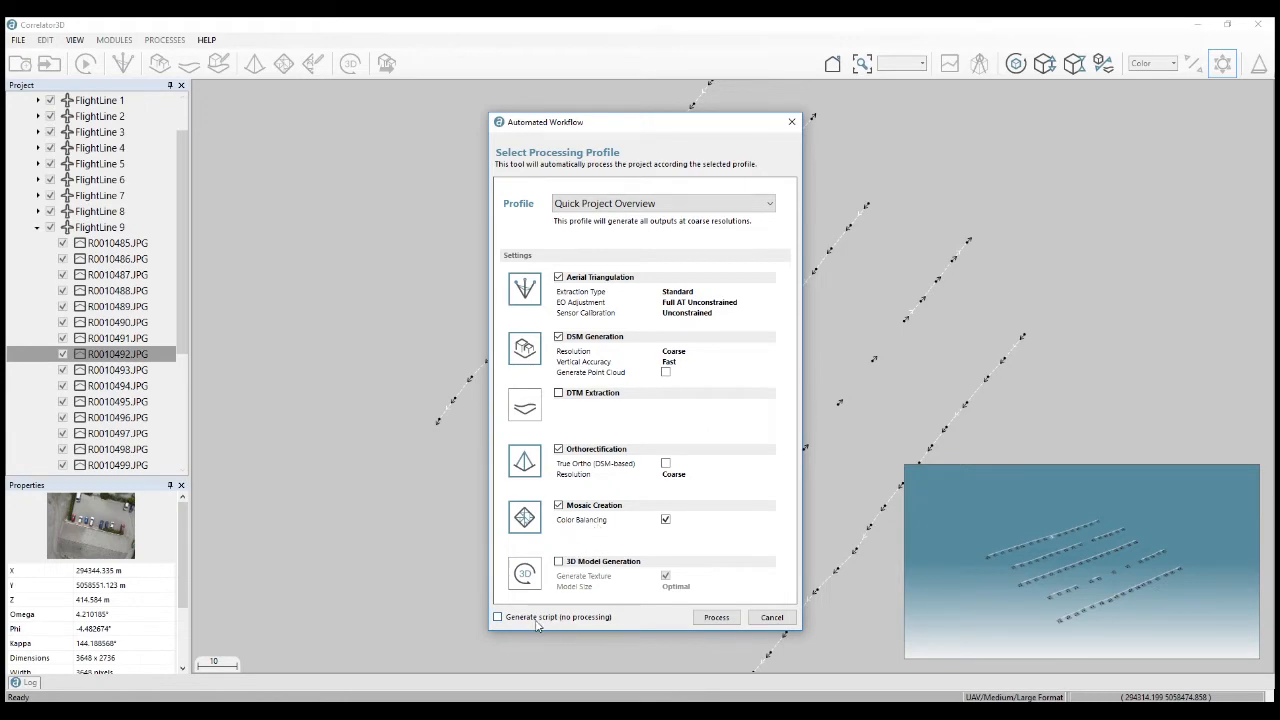
{"action": "left_click", "coordinate": [714, 617]}
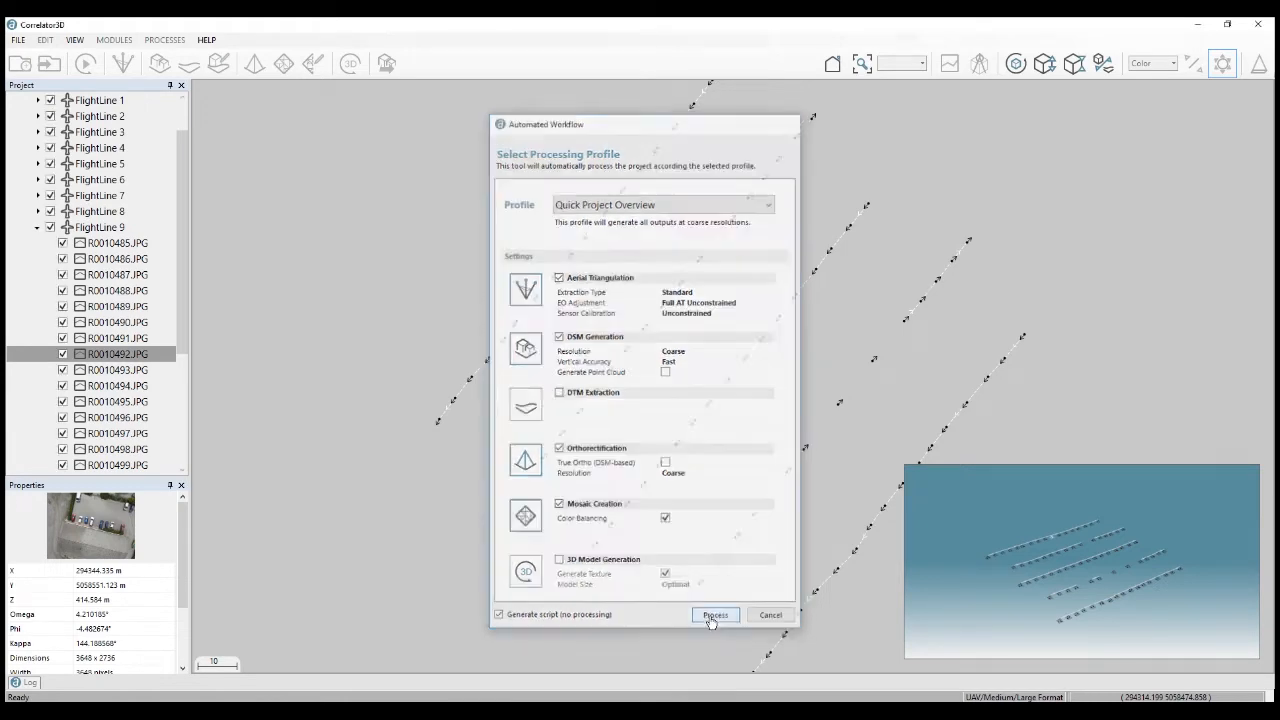
Examine the processing modules and parameters in the generated Project.spt script, and close it
{"action": "scroll", "coordinate": [765, 290], "scroll_direction": "down", "scroll_amount": 1}
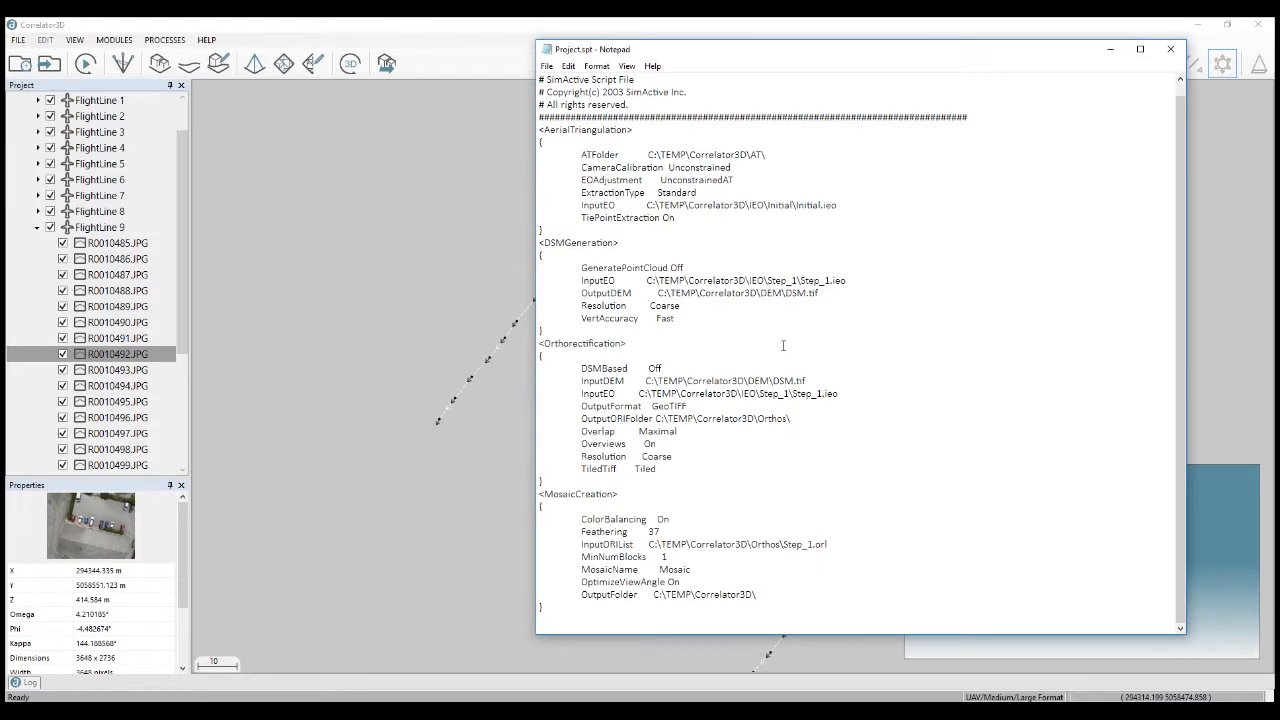
{"action": "scroll", "coordinate": [783, 345], "scroll_direction": "up", "scroll_amount": 1}
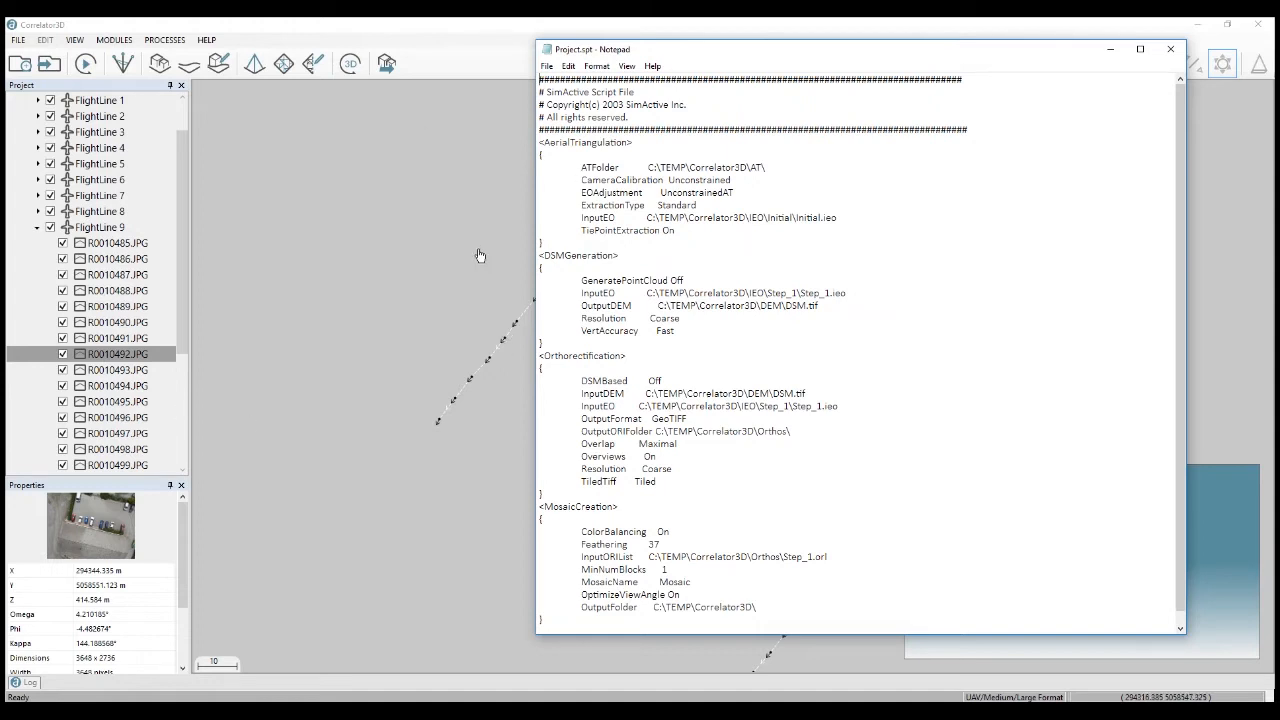
{"action": "left_click", "coordinate": [1171, 49]}
{"action": "left_click", "coordinate": [85, 63]}
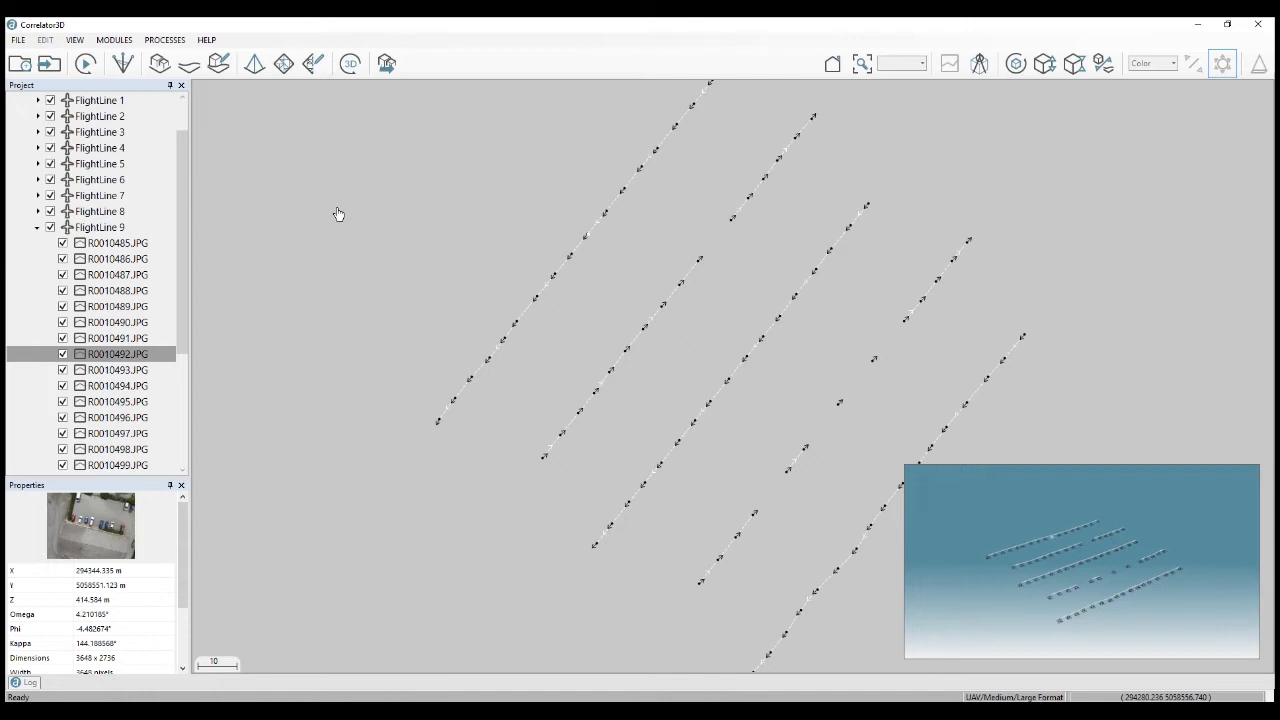
Start aerial triangulation, check the Tie Point Extraction settings, and cancel without processing
{"action": "left_click", "coordinate": [113, 39]}
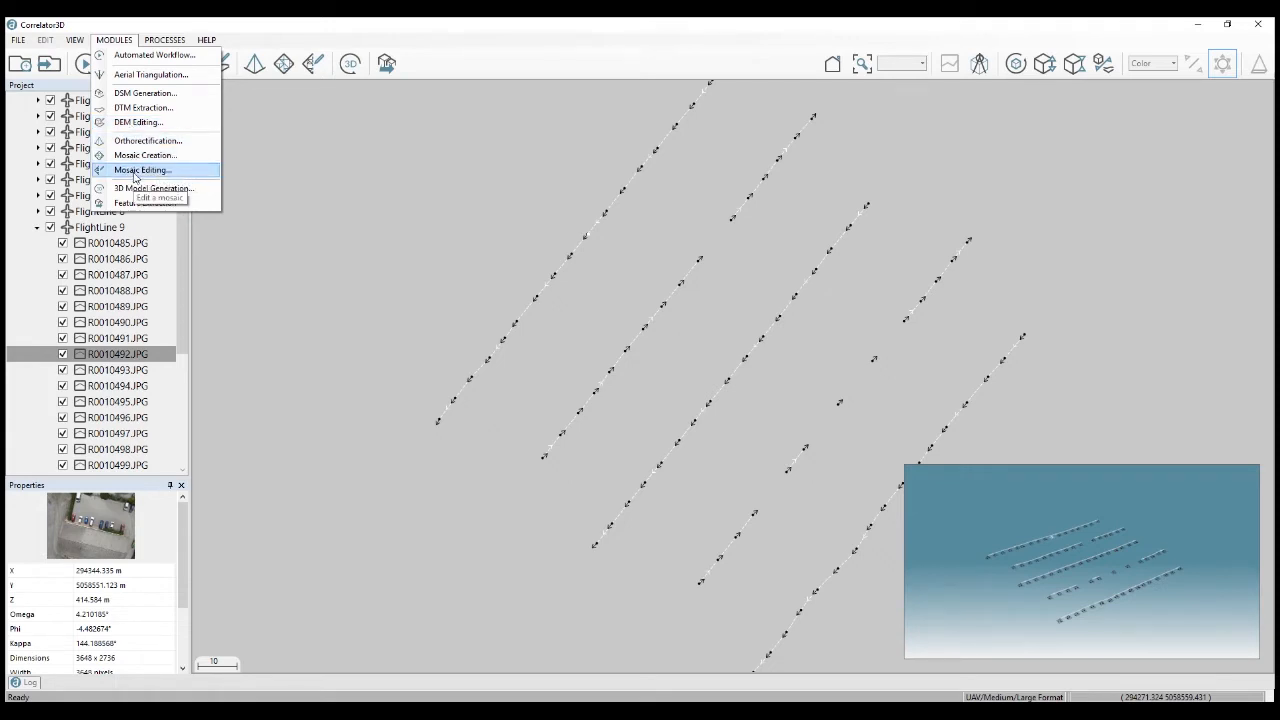
{"action": "left_click", "coordinate": [150, 75]}
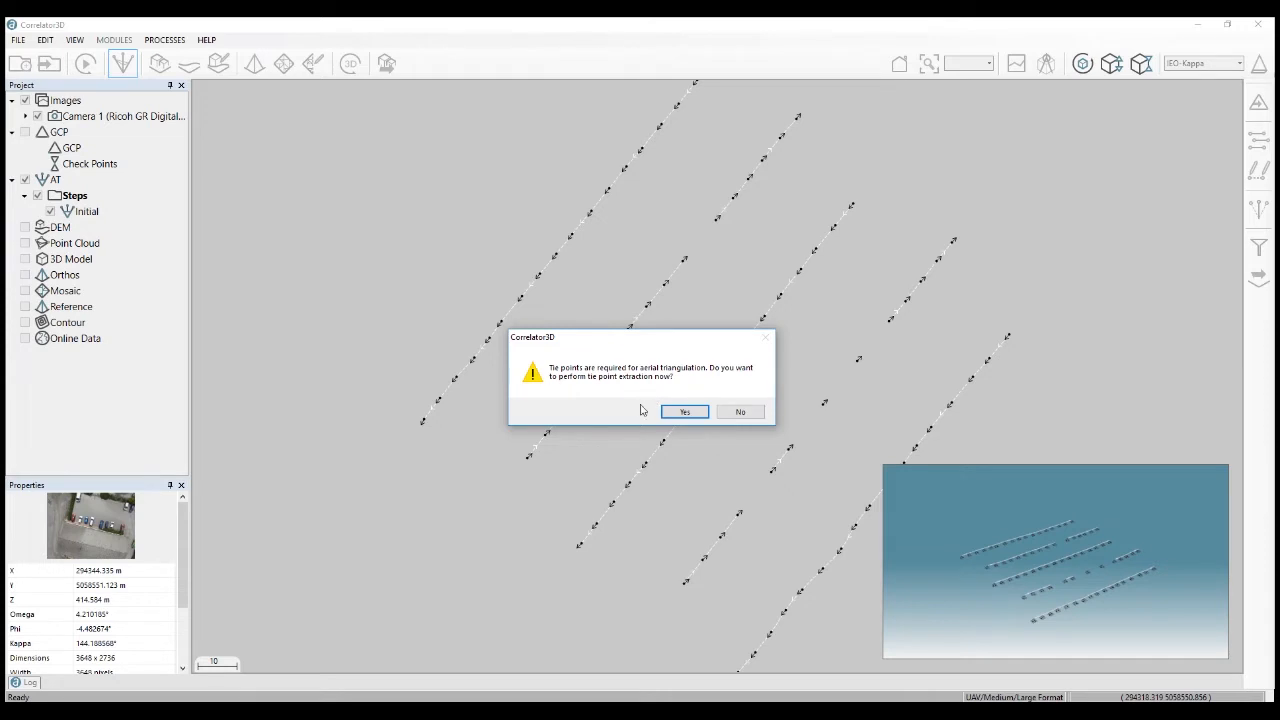
{"action": "left_click", "coordinate": [685, 411]}
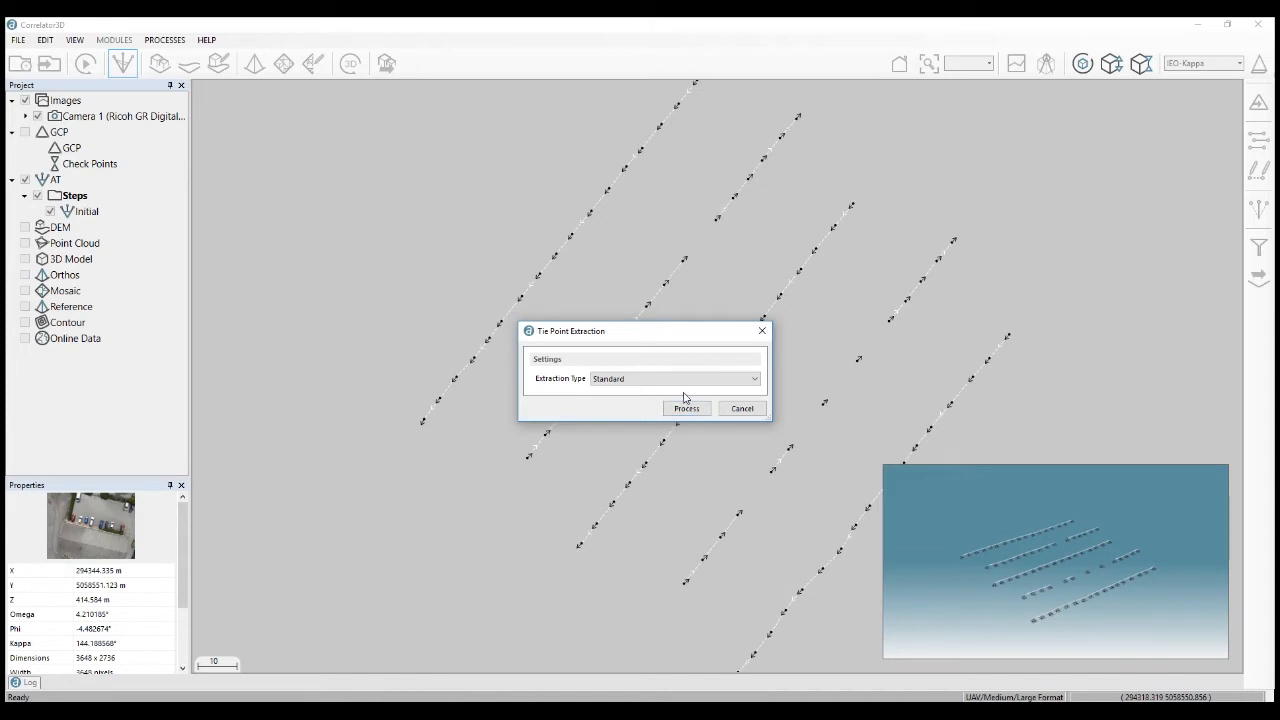
{"action": "left_click", "coordinate": [742, 408]}
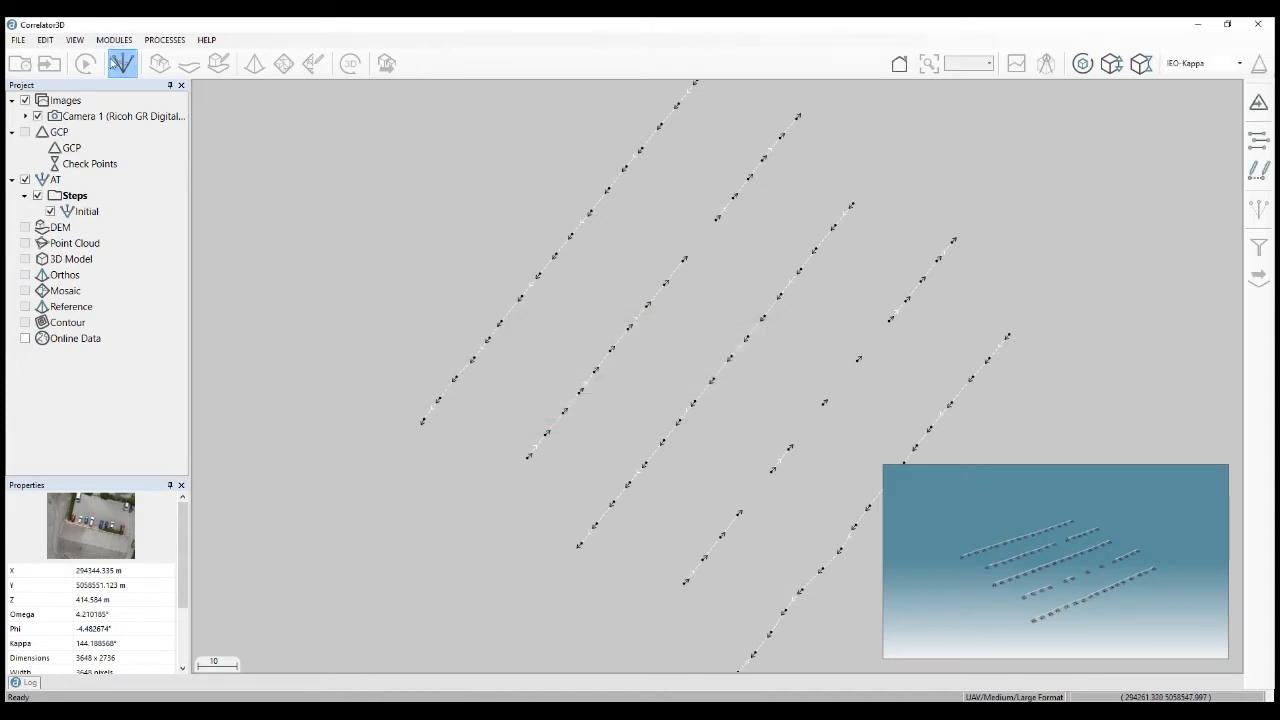
Open the existing project file stored in the Documents\DEMO\UAV\UAV\Correlator3D folder
{"action": "left_click", "coordinate": [18, 40]}
{"action": "left_click", "coordinate": [40, 69]}
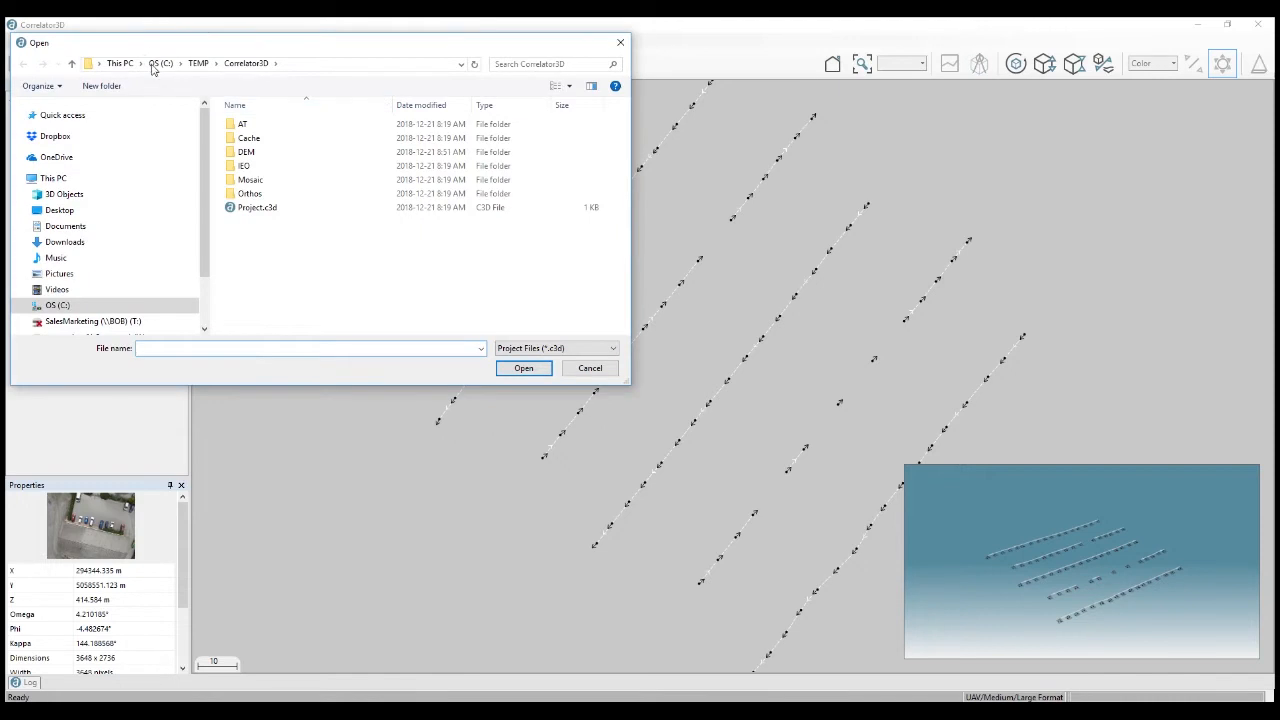
{"action": "left_click", "coordinate": [55, 228]}
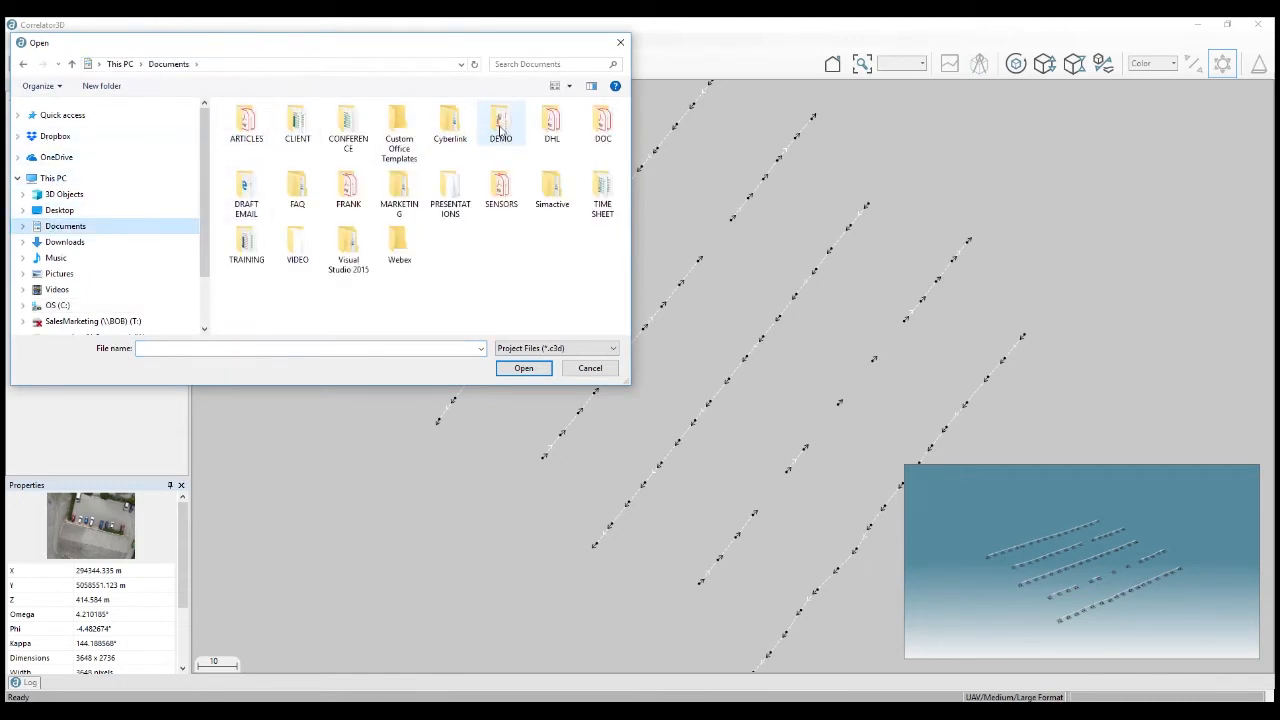
{"action": "double_click", "coordinate": [497, 128]}
{"action": "double_click", "coordinate": [250, 276]}
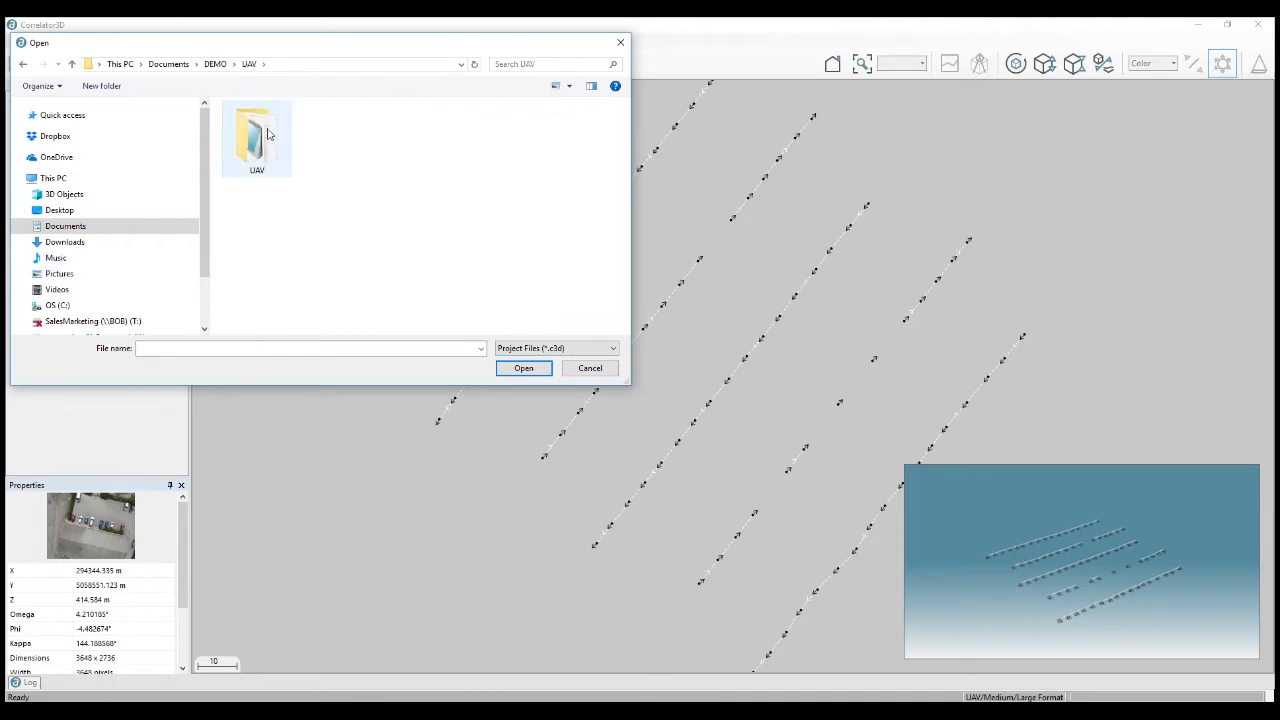
{"action": "double_click", "coordinate": [257, 137]}
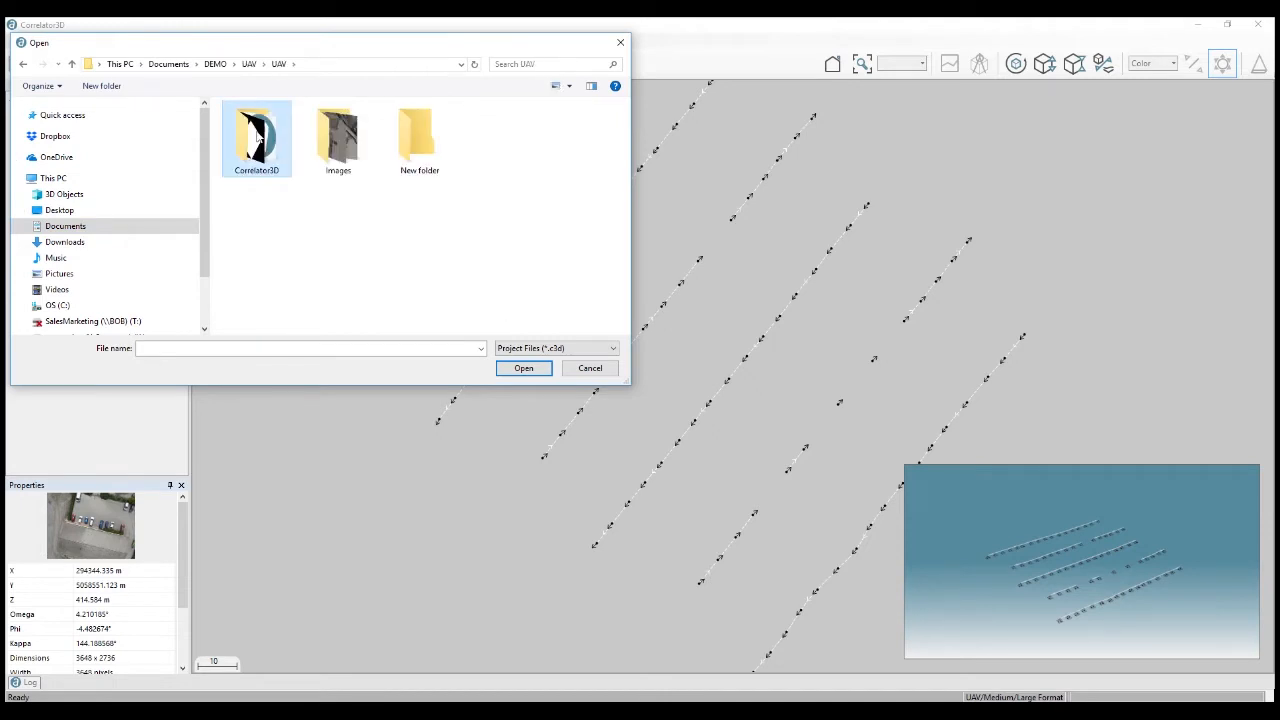
{"action": "double_click", "coordinate": [257, 137]}
{"action": "left_click", "coordinate": [277, 270]}
{"action": "left_click", "coordinate": [515, 370]}
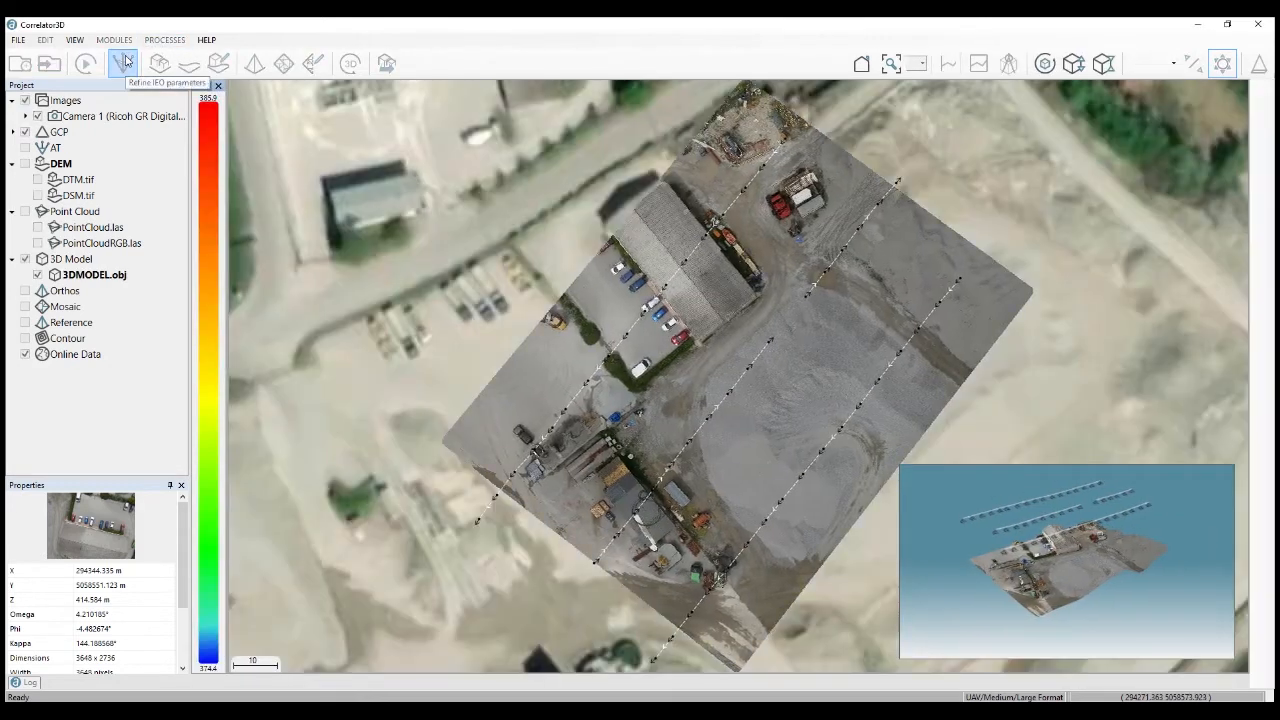
Enter the Aerial Triangulation module and turn off the display of Online Data
{"action": "left_click", "coordinate": [122, 63]}
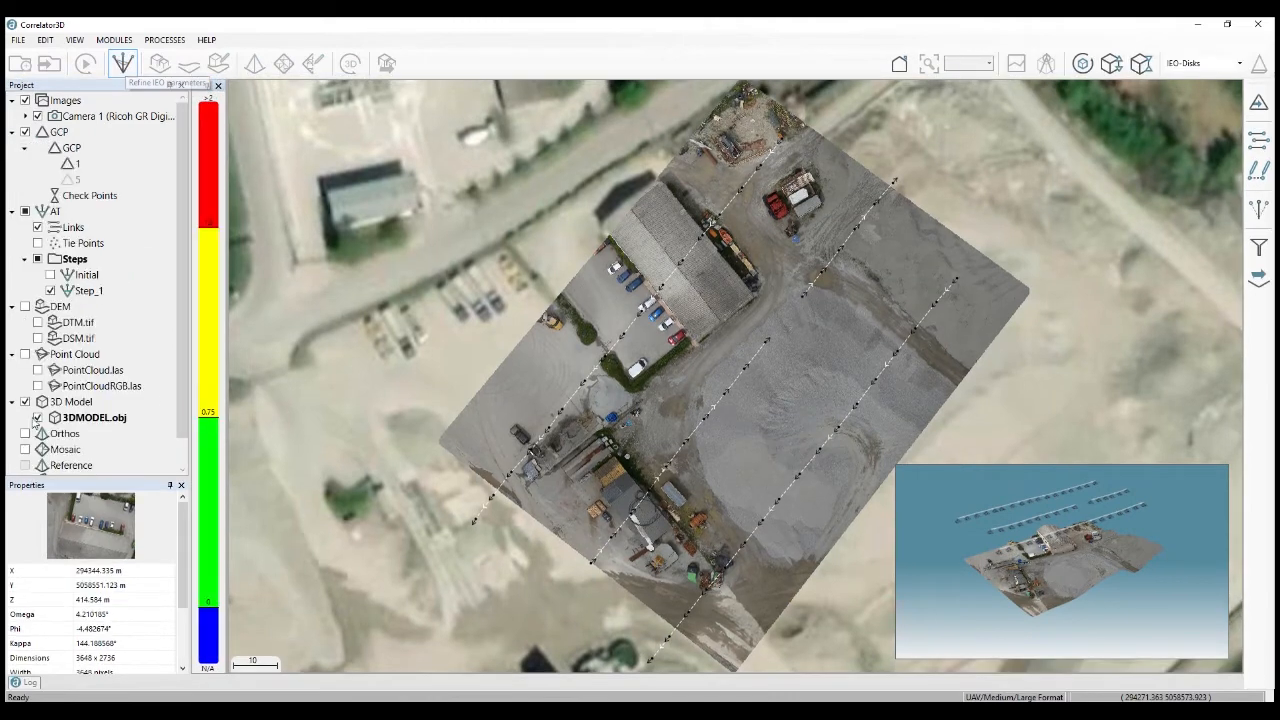
{"action": "scroll", "coordinate": [30, 432], "scroll_direction": "down", "scroll_amount": 1}
{"action": "left_click", "coordinate": [25, 467]}
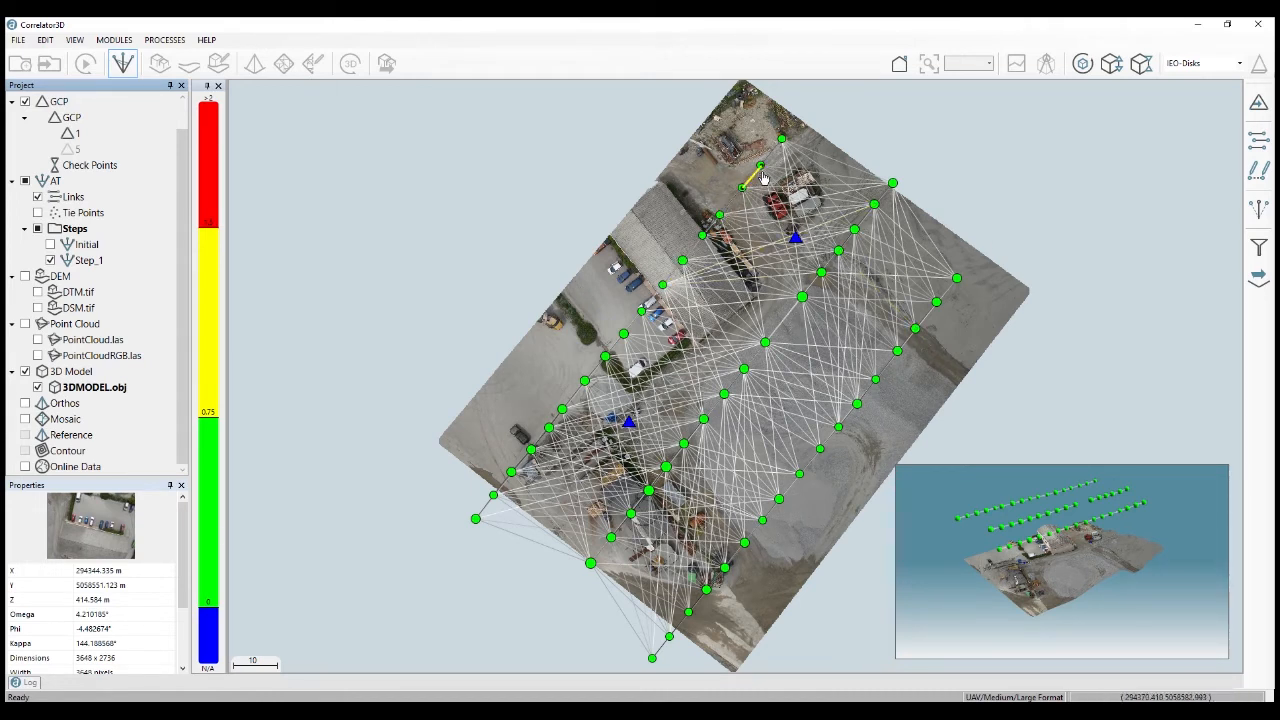
Inspect the tie points linking images R0010490.JPG and R0010491.JPG, view one point's observations, and close the image pair
{"action": "double_click", "coordinate": [677, 282]}
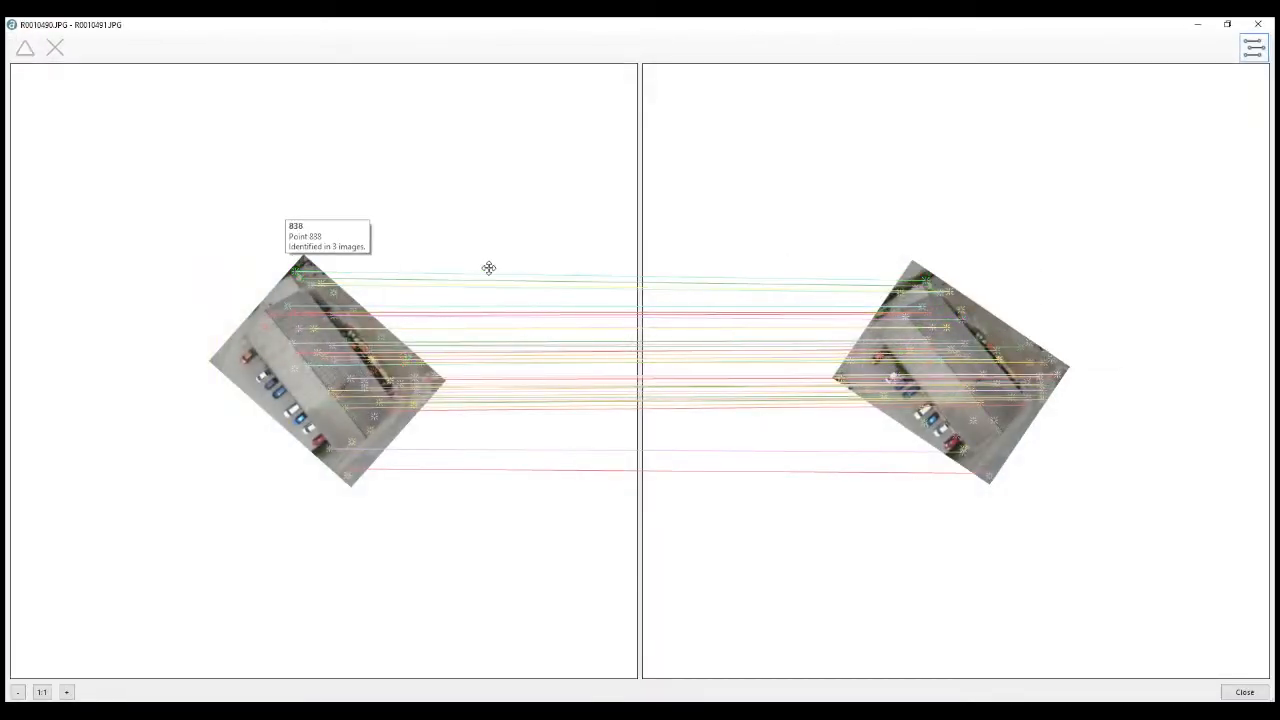
{"action": "double_click", "coordinate": [557, 310]}
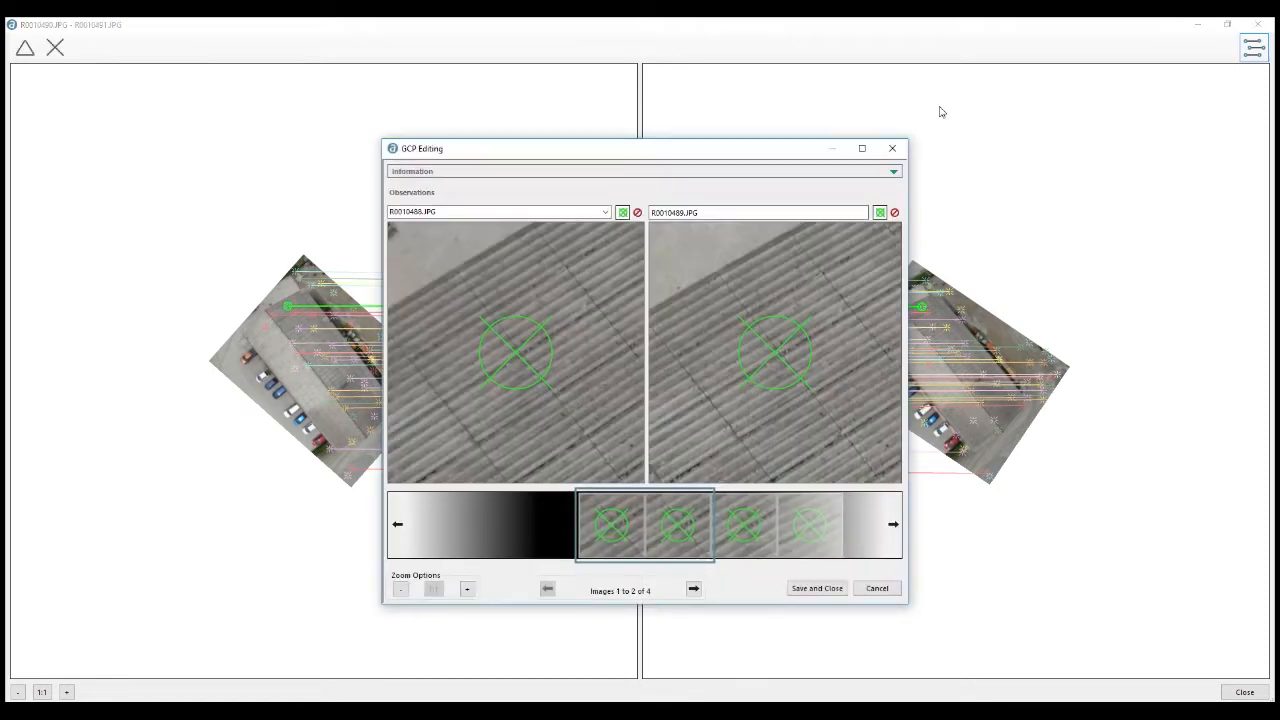
{"action": "left_click", "coordinate": [890, 149]}
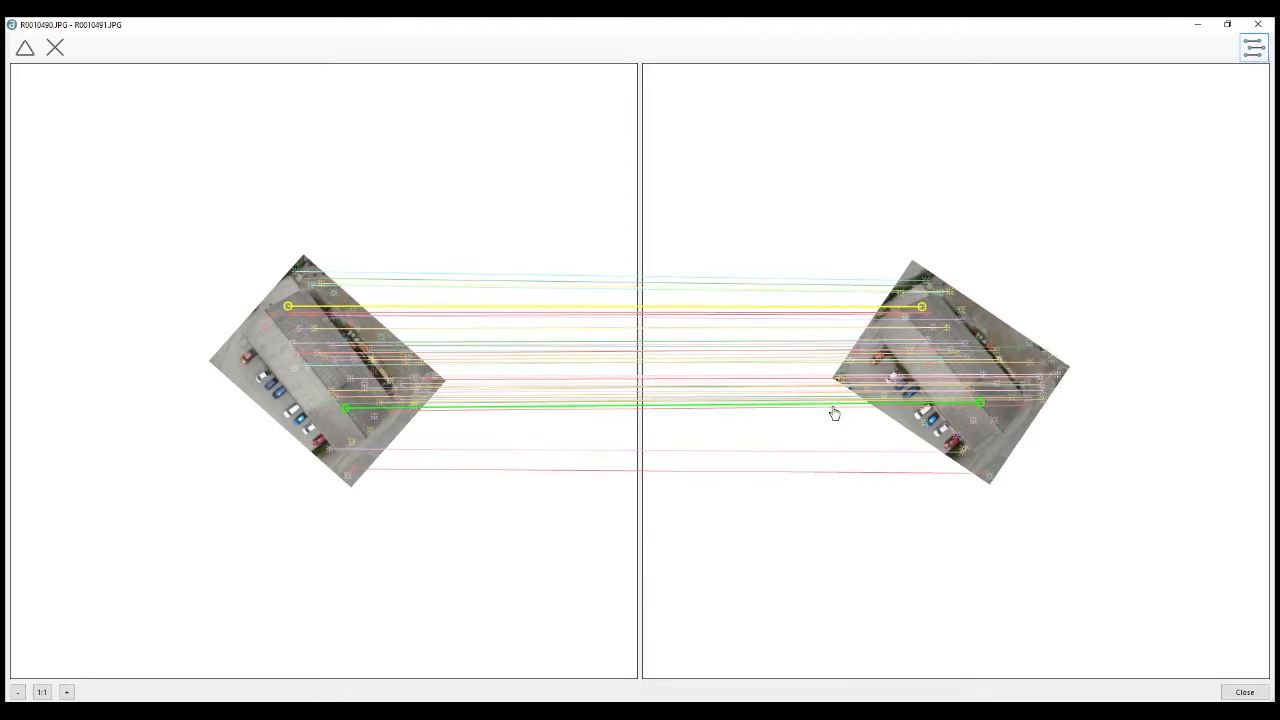
{"action": "left_click", "coordinate": [1258, 23]}
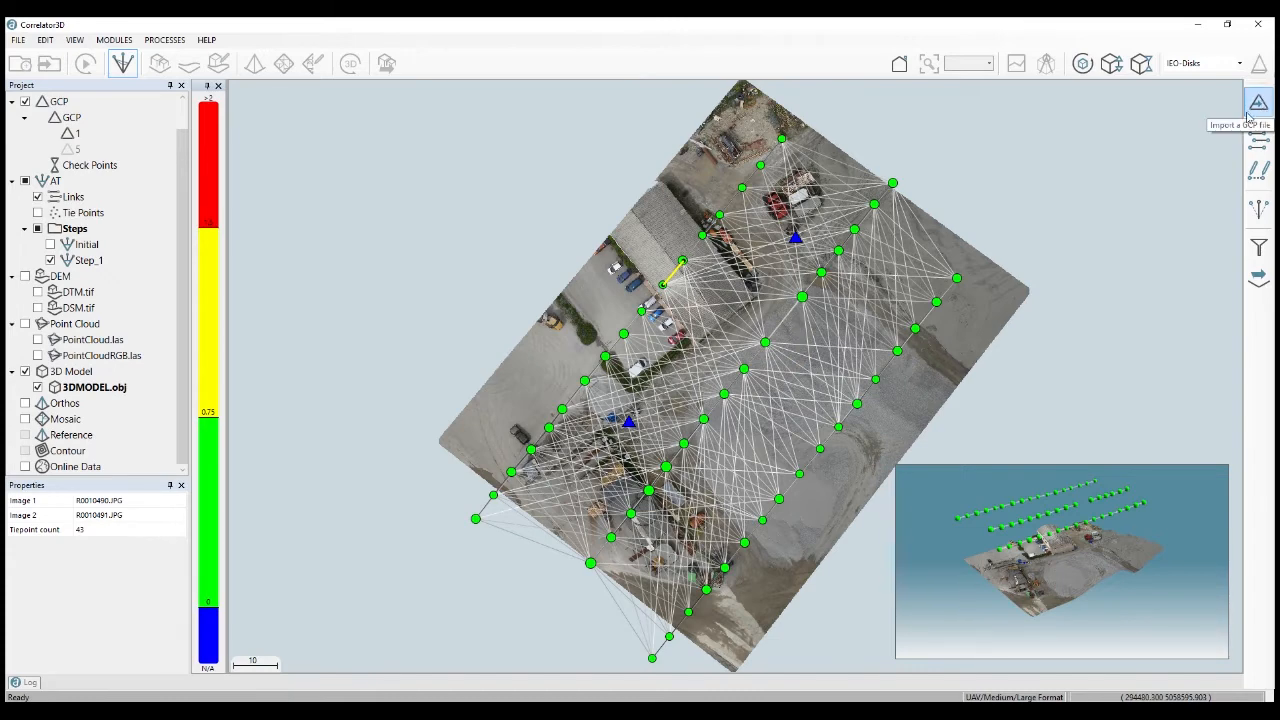
Load GCP.txt from the DEMO\UAV\UAV folder as the source file for a ground control point import
{"action": "left_click", "coordinate": [1258, 104]}
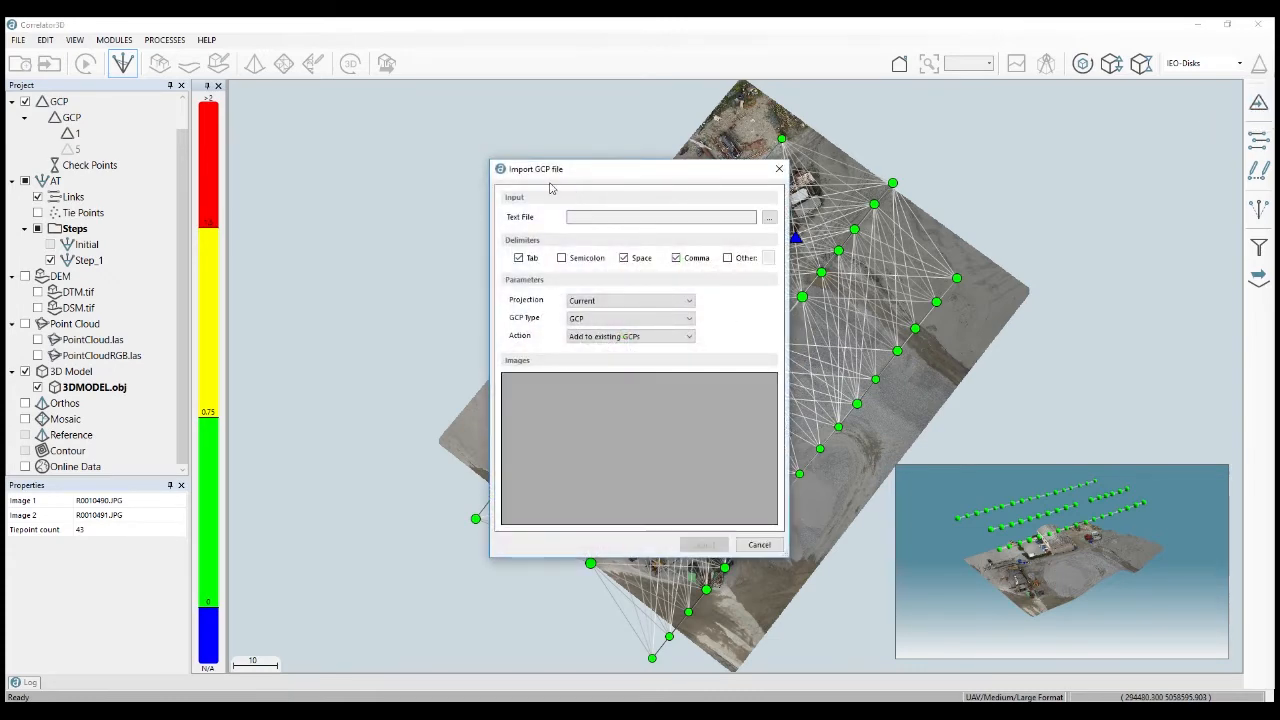
{"action": "left_click", "coordinate": [768, 218]}
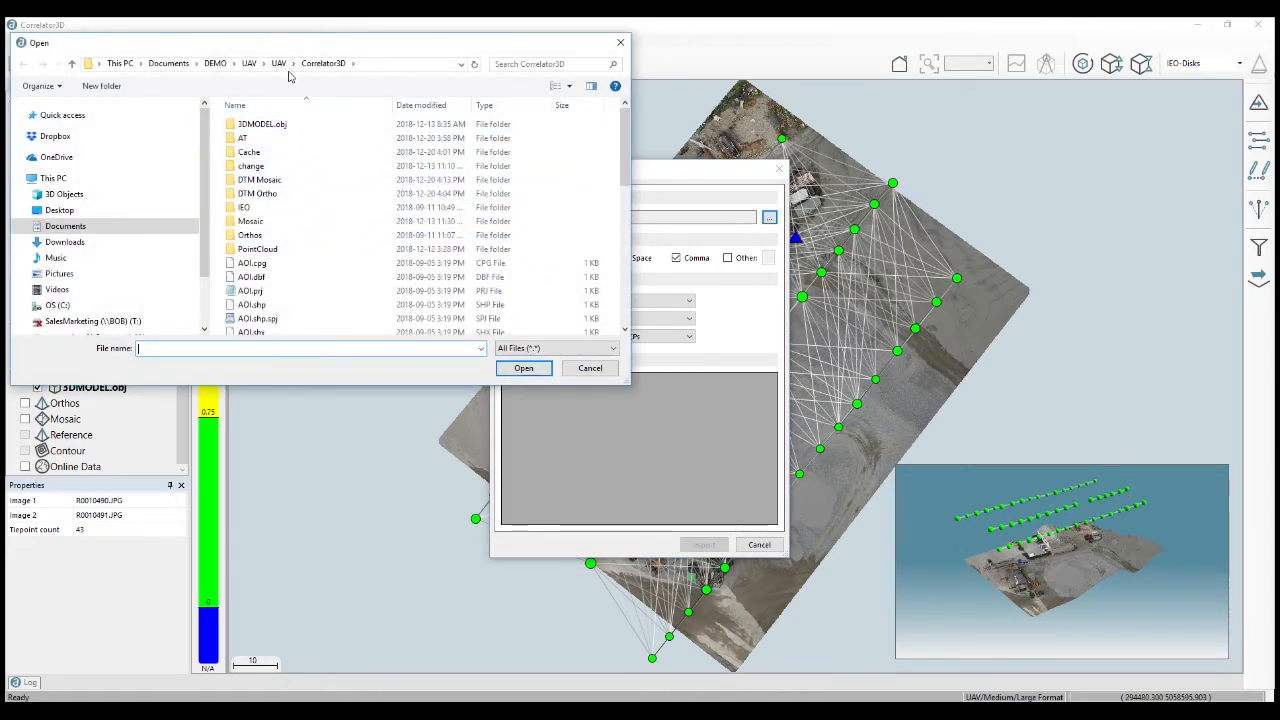
{"action": "left_click", "coordinate": [279, 64]}
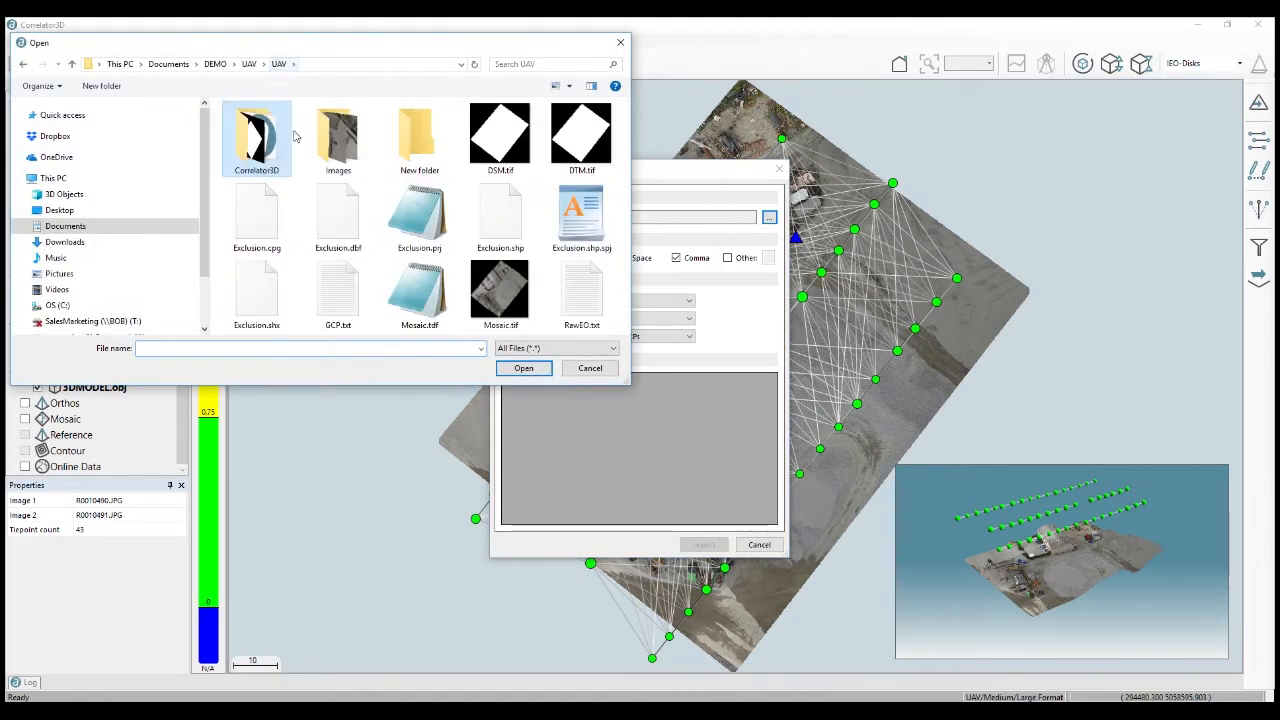
{"action": "double_click", "coordinate": [337, 282]}
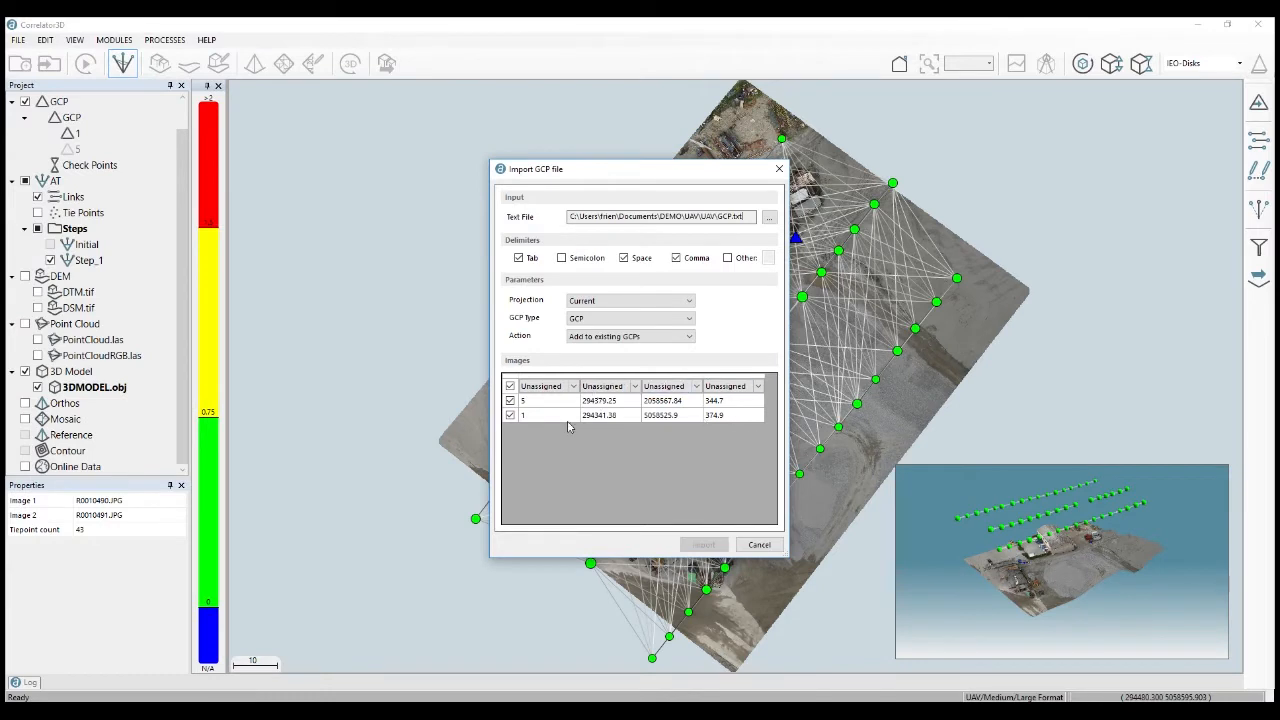
Assign the GCP file's four columns to GCP ID, X, Y and Z, and cancel the import
{"action": "left_click", "coordinate": [573, 386]}
{"action": "left_click", "coordinate": [545, 400]}
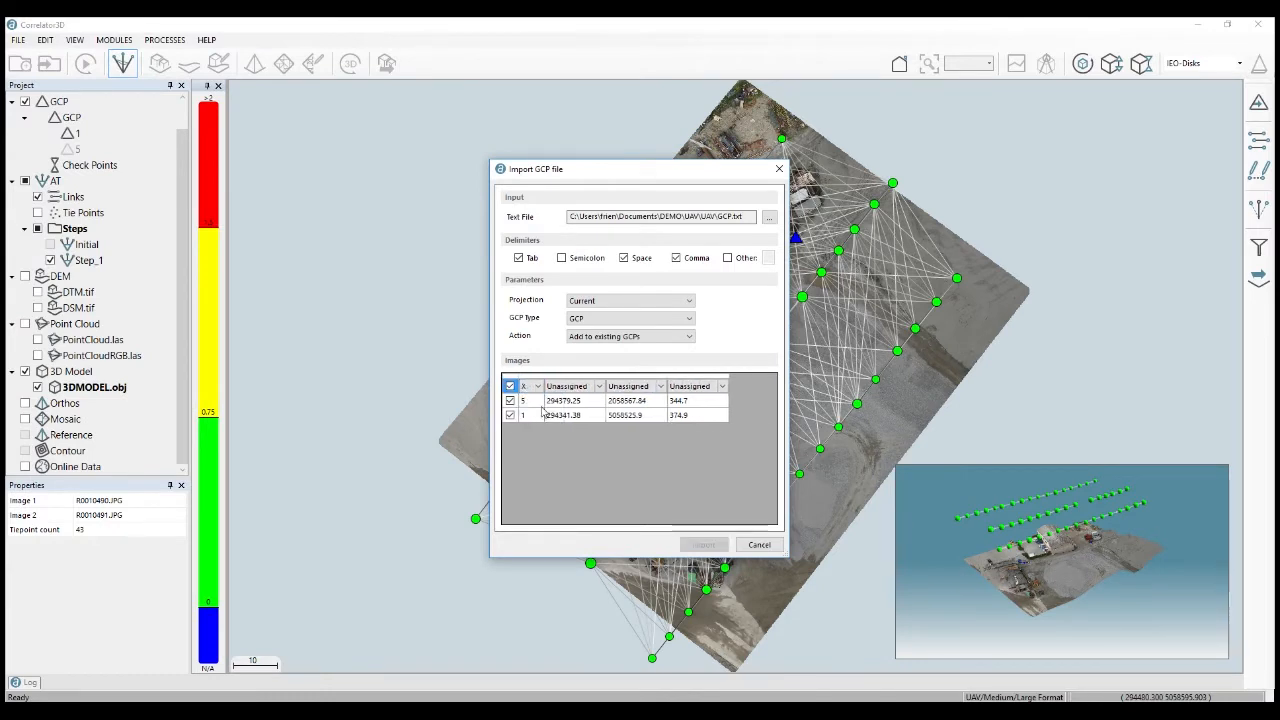
{"action": "left_click", "coordinate": [540, 386]}
{"action": "left_click", "coordinate": [545, 407]}
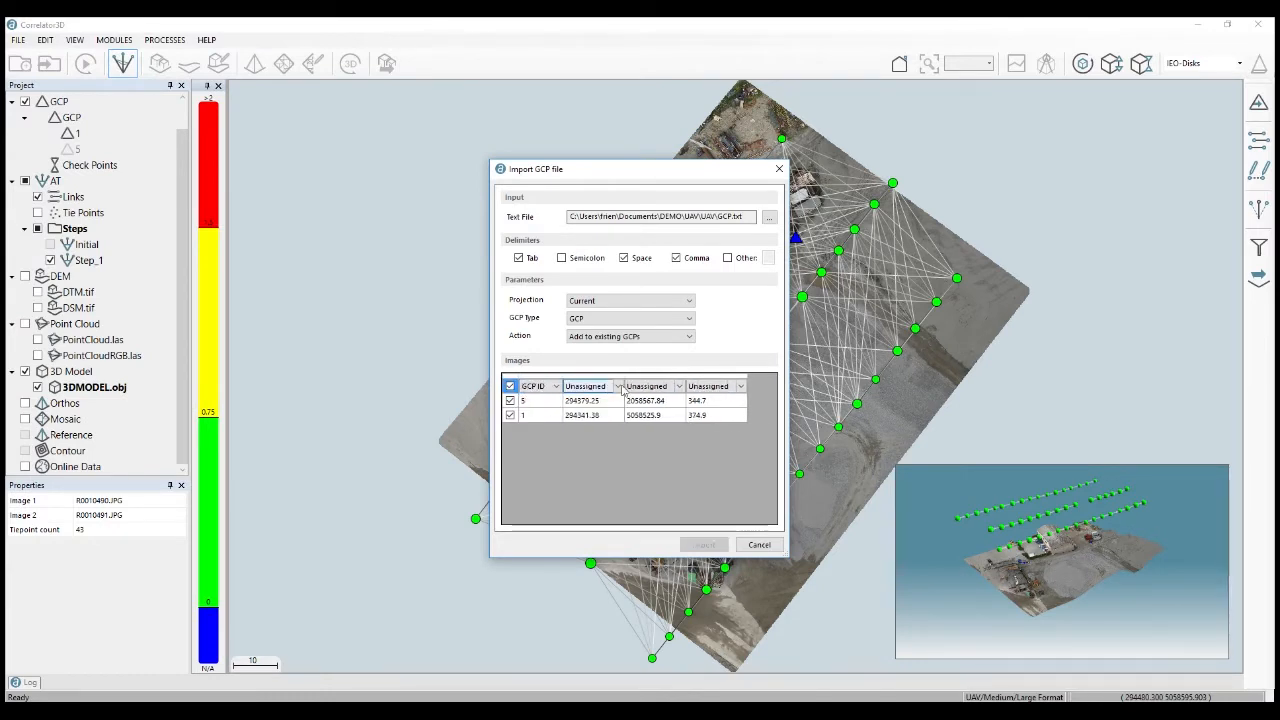
{"action": "left_click", "coordinate": [617, 387]}
{"action": "left_click", "coordinate": [598, 415]}
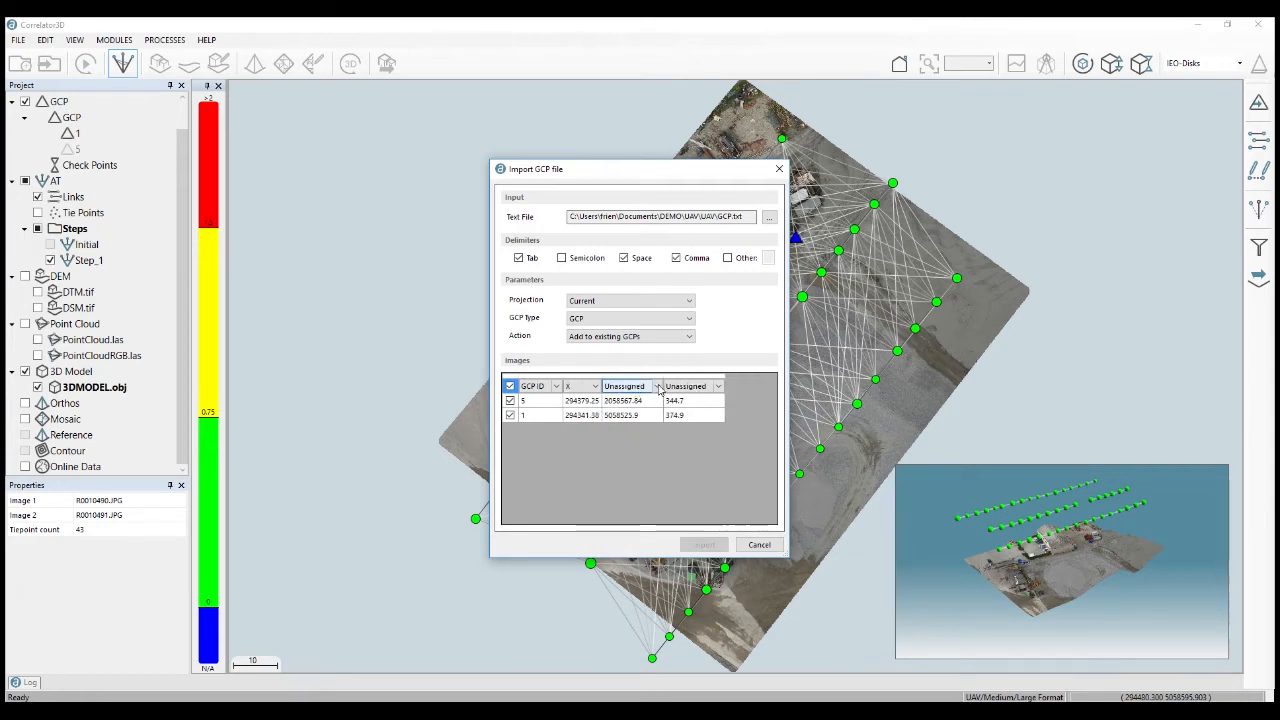
{"action": "left_click", "coordinate": [659, 389]}
{"action": "left_click", "coordinate": [630, 427]}
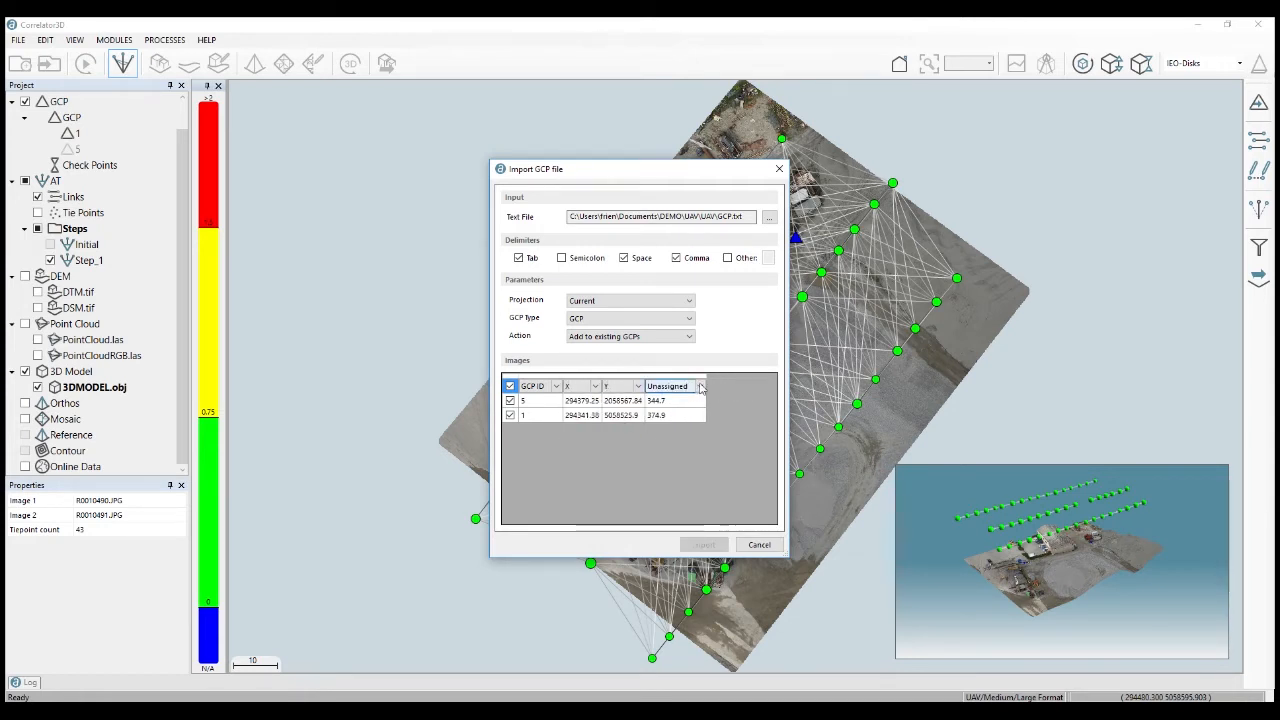
{"action": "left_click", "coordinate": [701, 388]}
{"action": "left_click", "coordinate": [668, 433]}
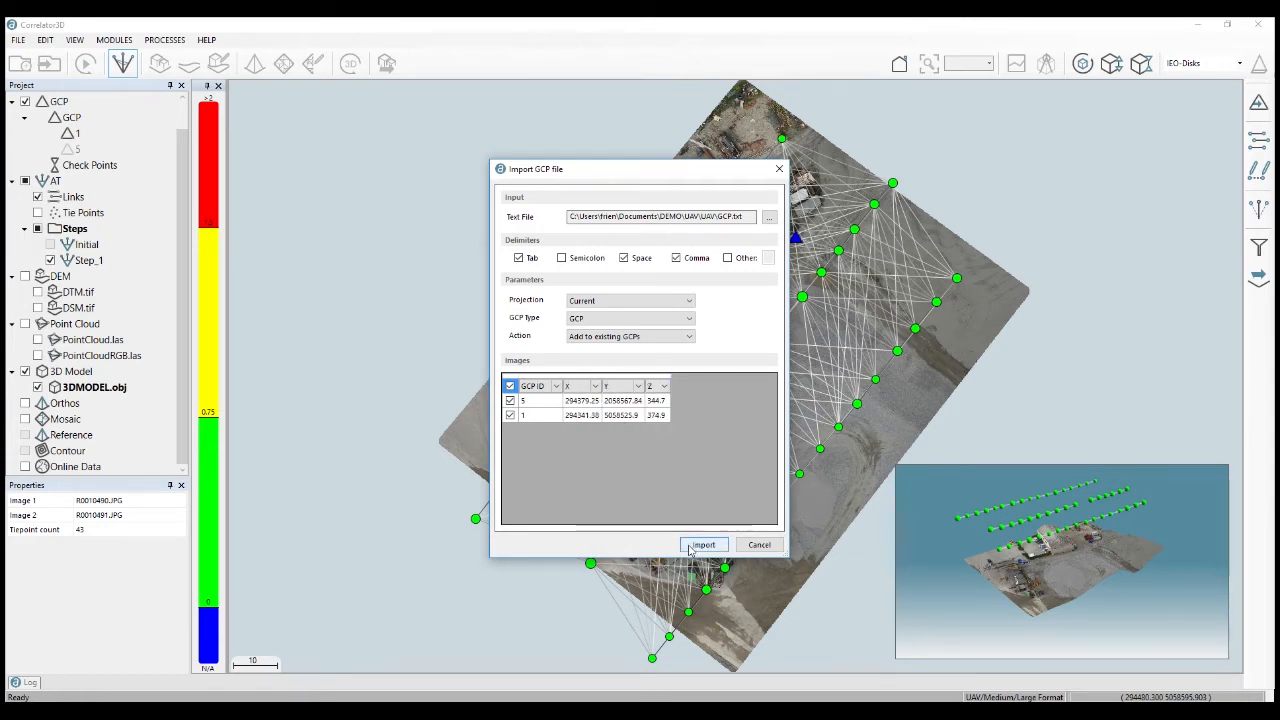
{"action": "left_click", "coordinate": [760, 545]}
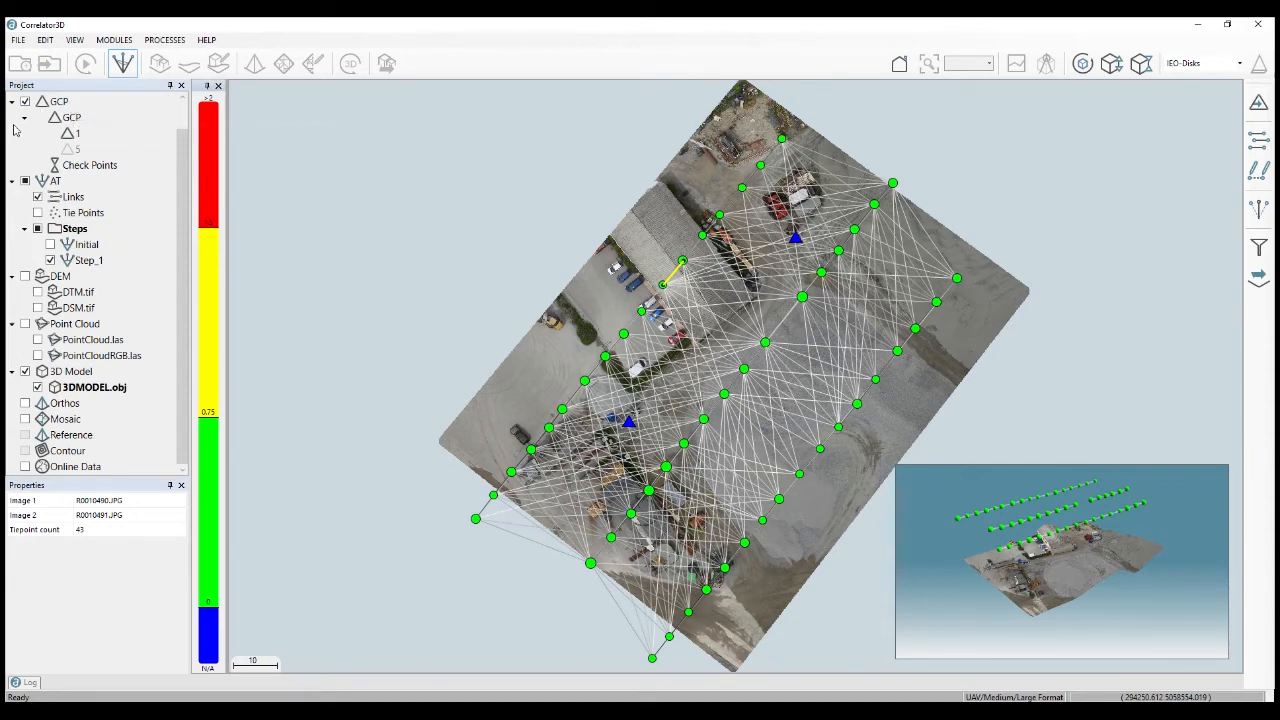
Review ground control point 1's observations across its images and the available point types, and cancel the editing
{"action": "left_click", "coordinate": [151, 133]}
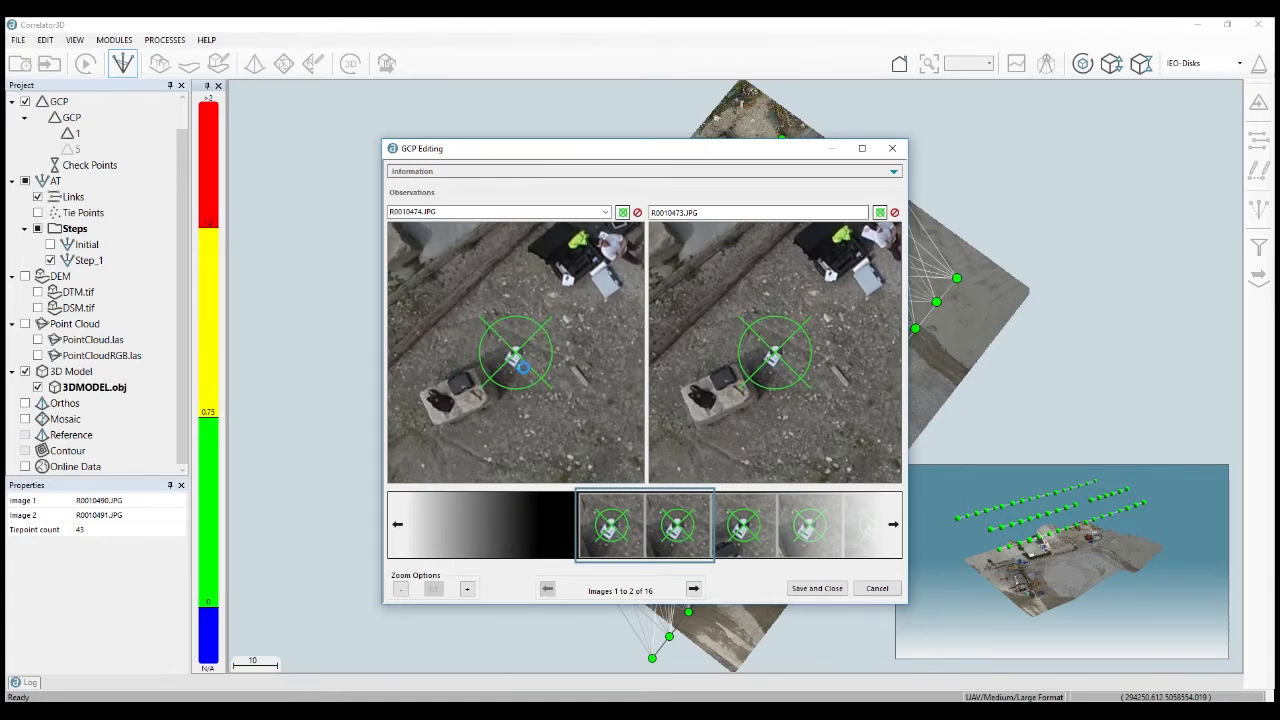
{"action": "scroll", "coordinate": [520, 367], "scroll_direction": "up", "scroll_amount": 3}
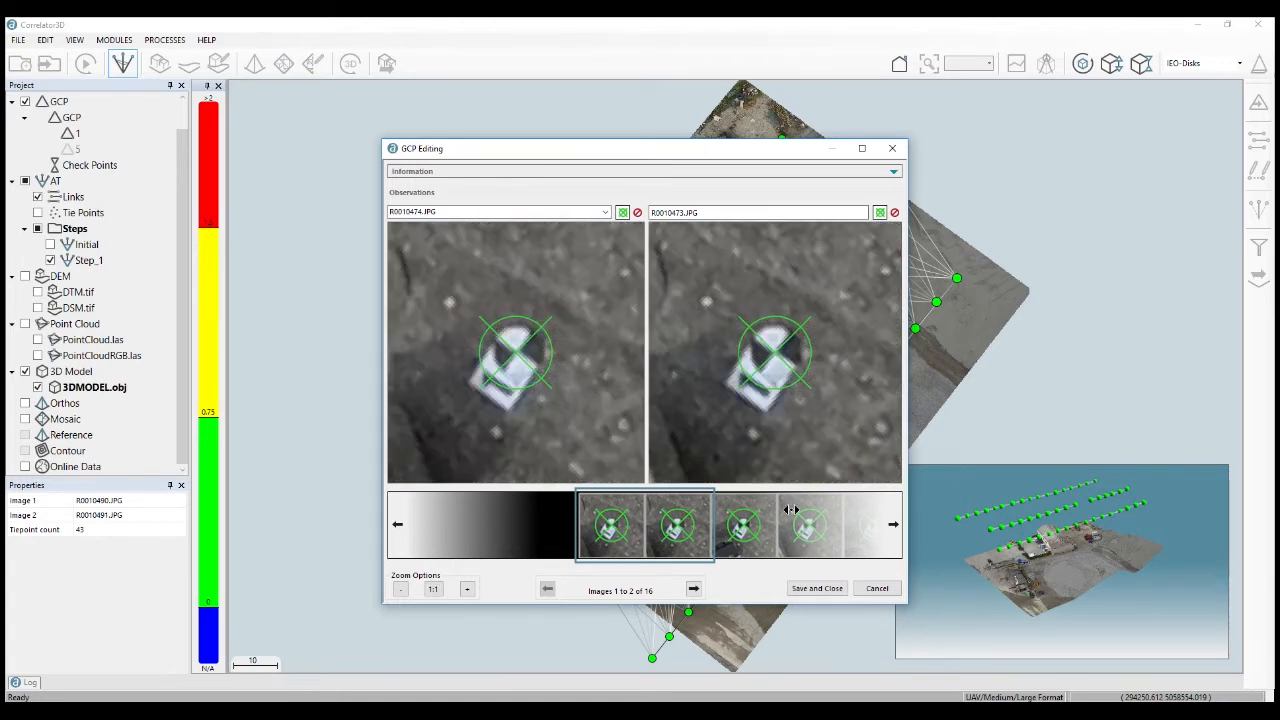
{"action": "left_click", "coordinate": [694, 589]}
{"action": "left_click", "coordinate": [697, 590]}
{"action": "left_click", "coordinate": [697, 590]}
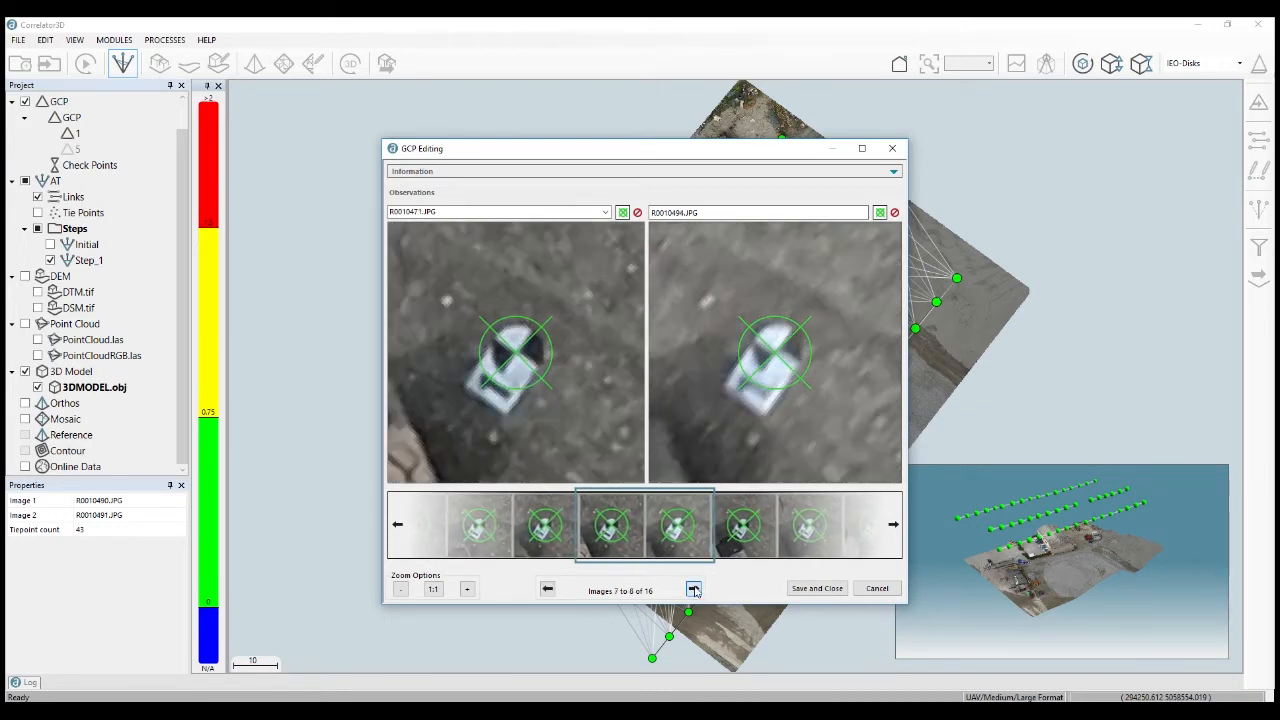
{"action": "left_click", "coordinate": [694, 590]}
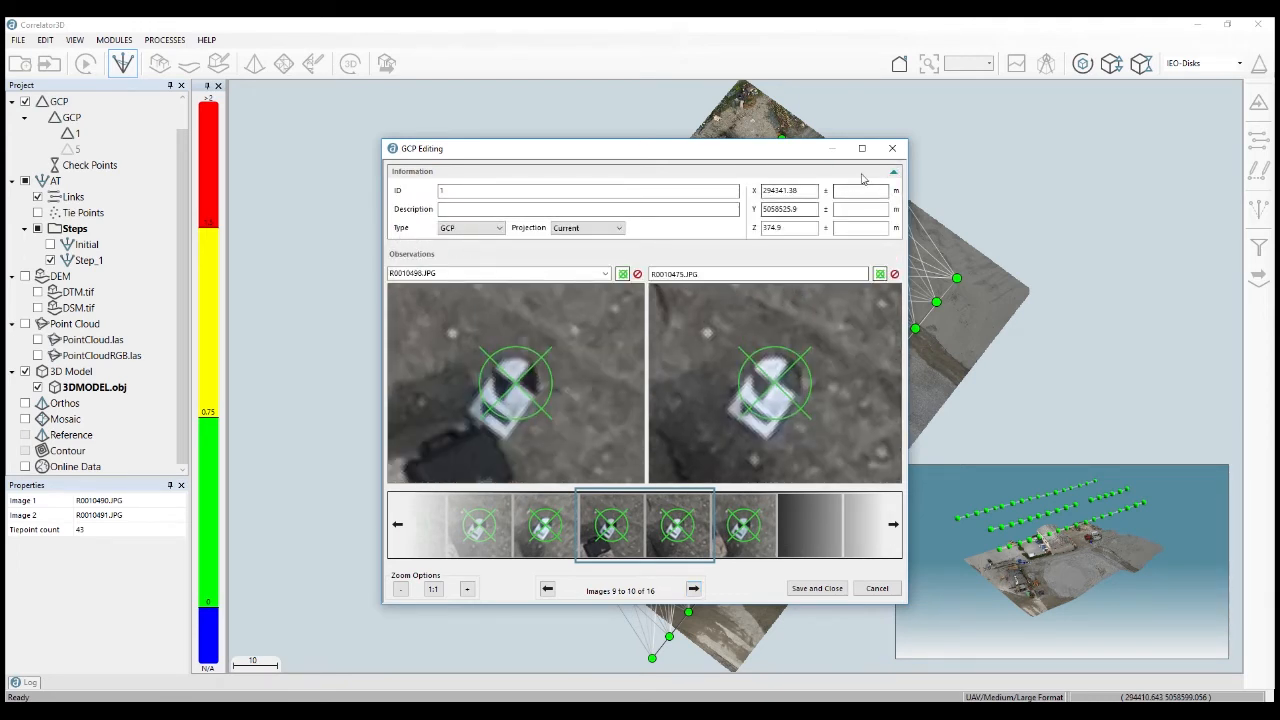
{"action": "left_click", "coordinate": [501, 230]}
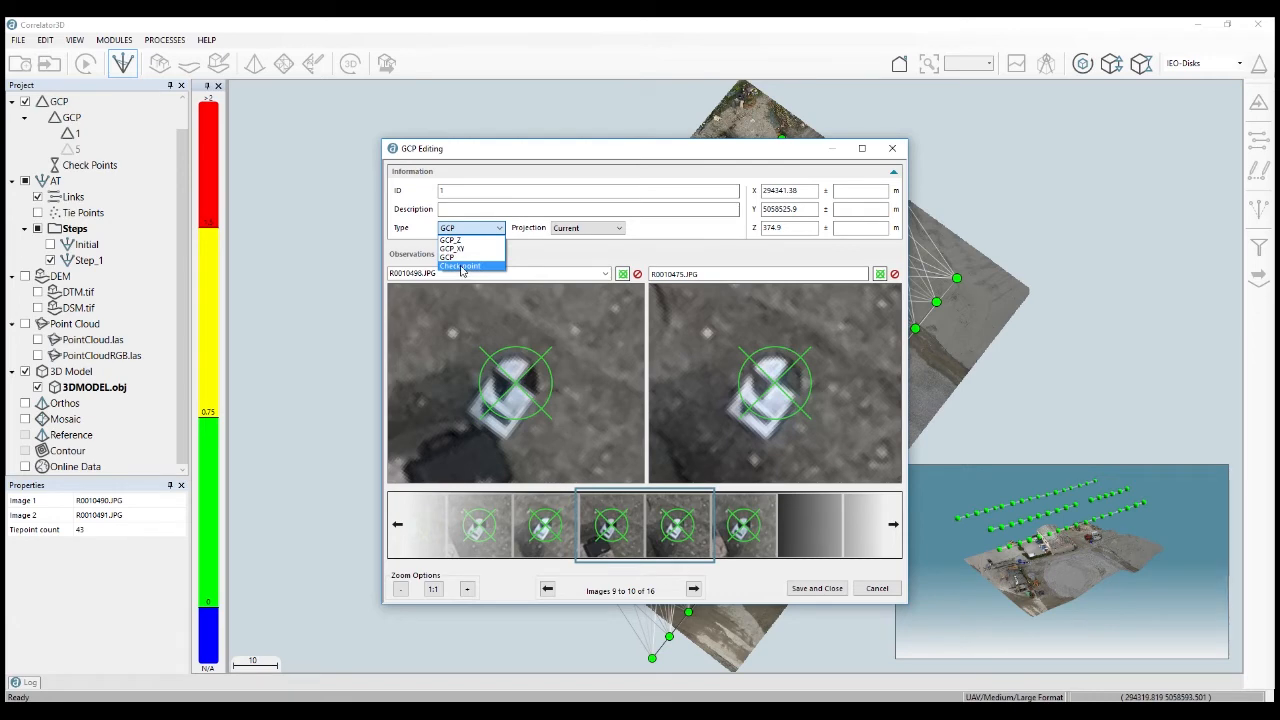
{"action": "left_click", "coordinate": [656, 234]}
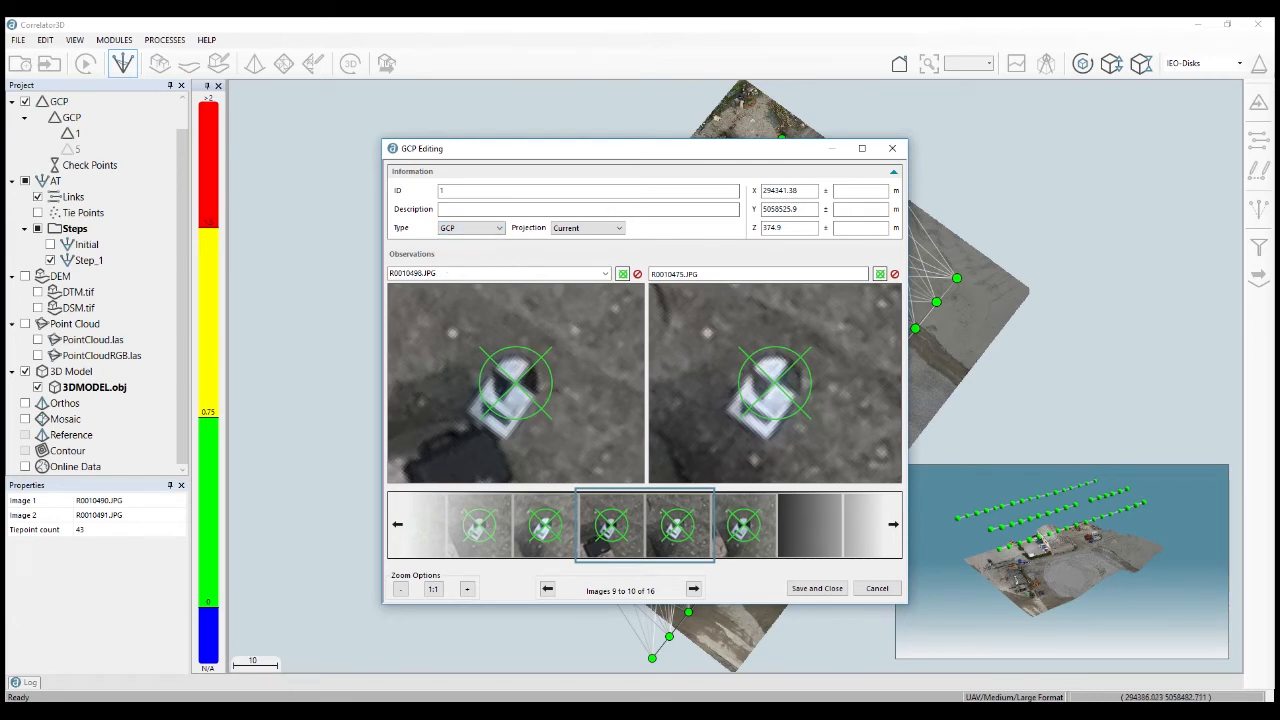
{"action": "left_click", "coordinate": [877, 588]}
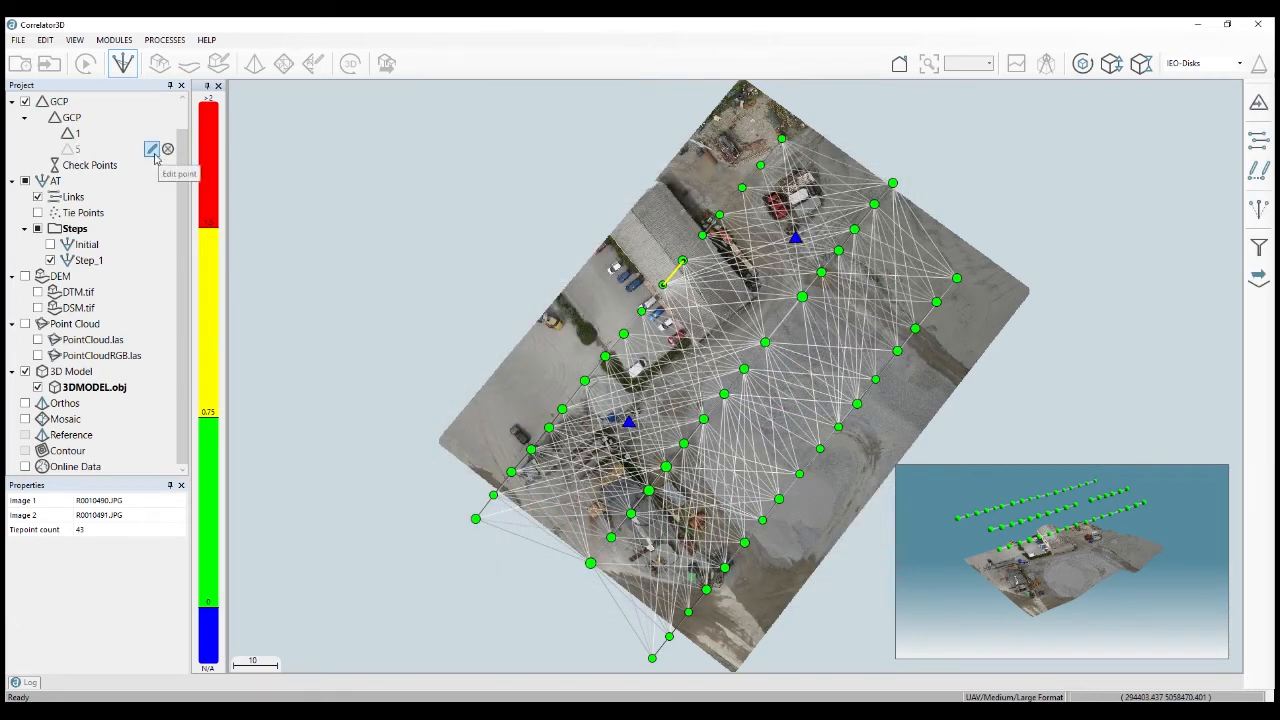
Start editing ground control point 5 and mark its target centre in images R0010480.JPG and R0010479.JPG
{"action": "left_click", "coordinate": [152, 148]}
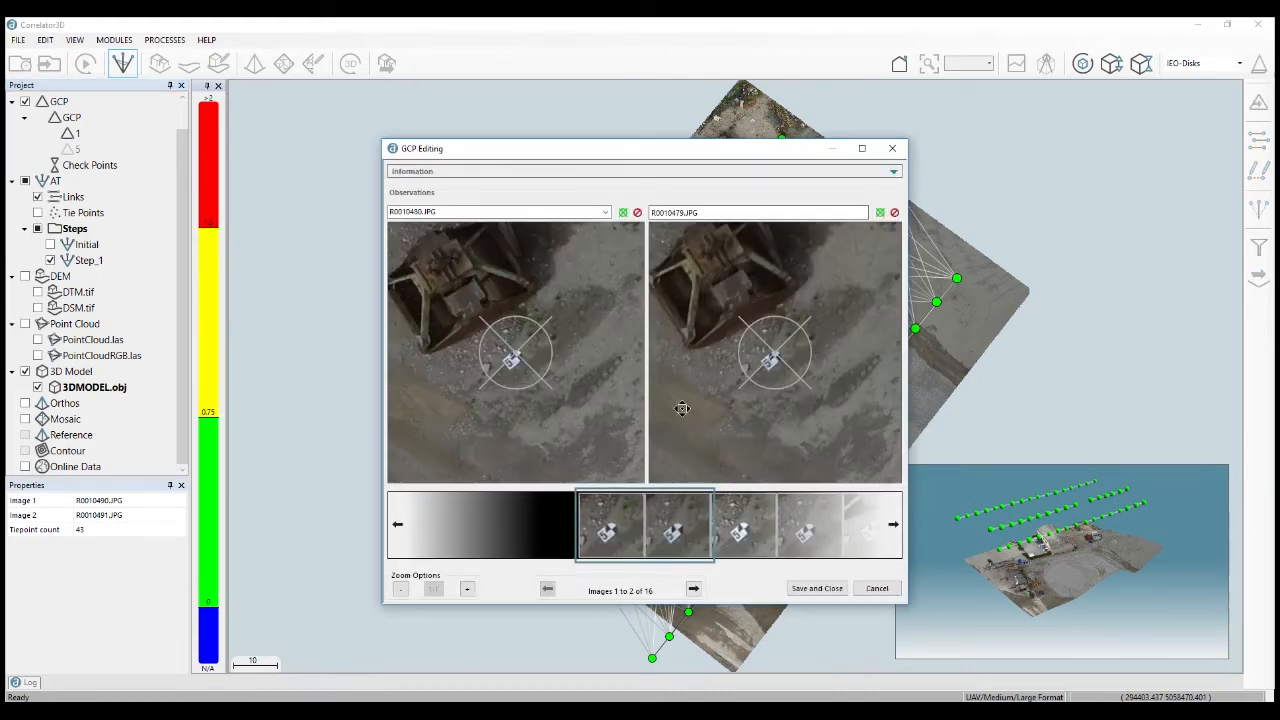
{"action": "scroll", "coordinate": [566, 403], "scroll_direction": "up", "scroll_amount": 3}
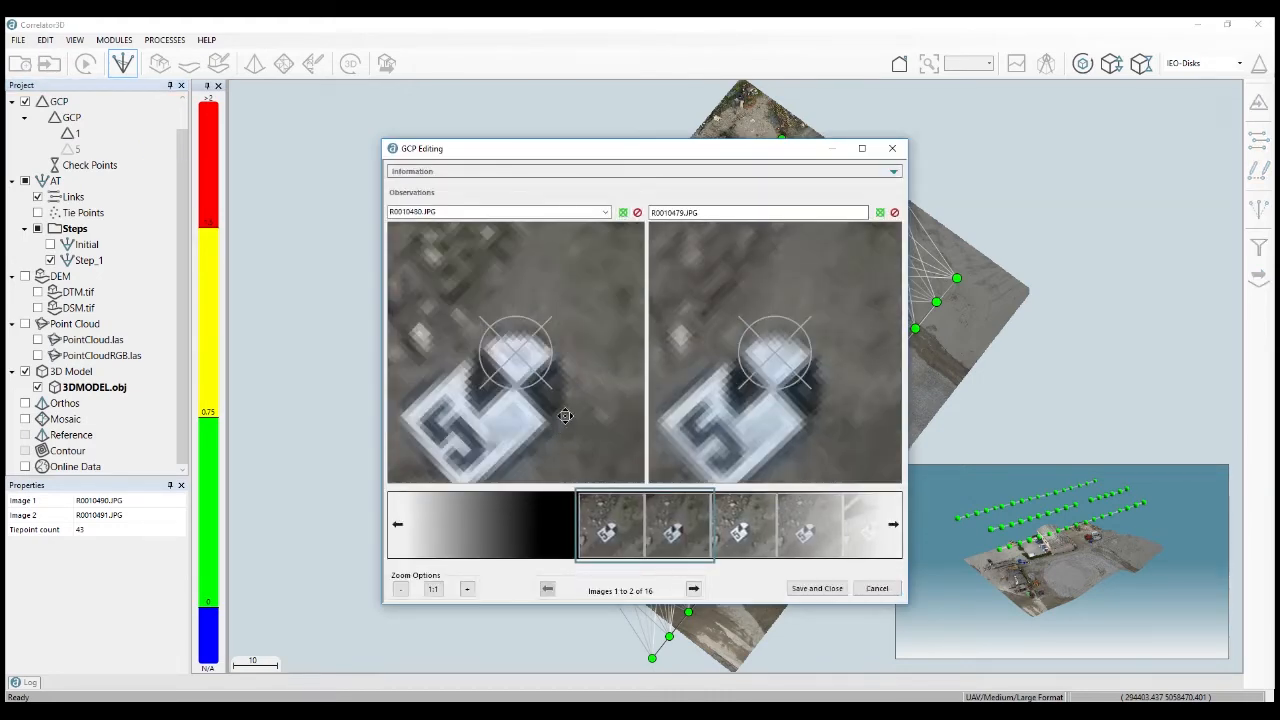
{"action": "left_click_drag", "start_coordinate": [586, 425], "coordinate": [588, 413]}
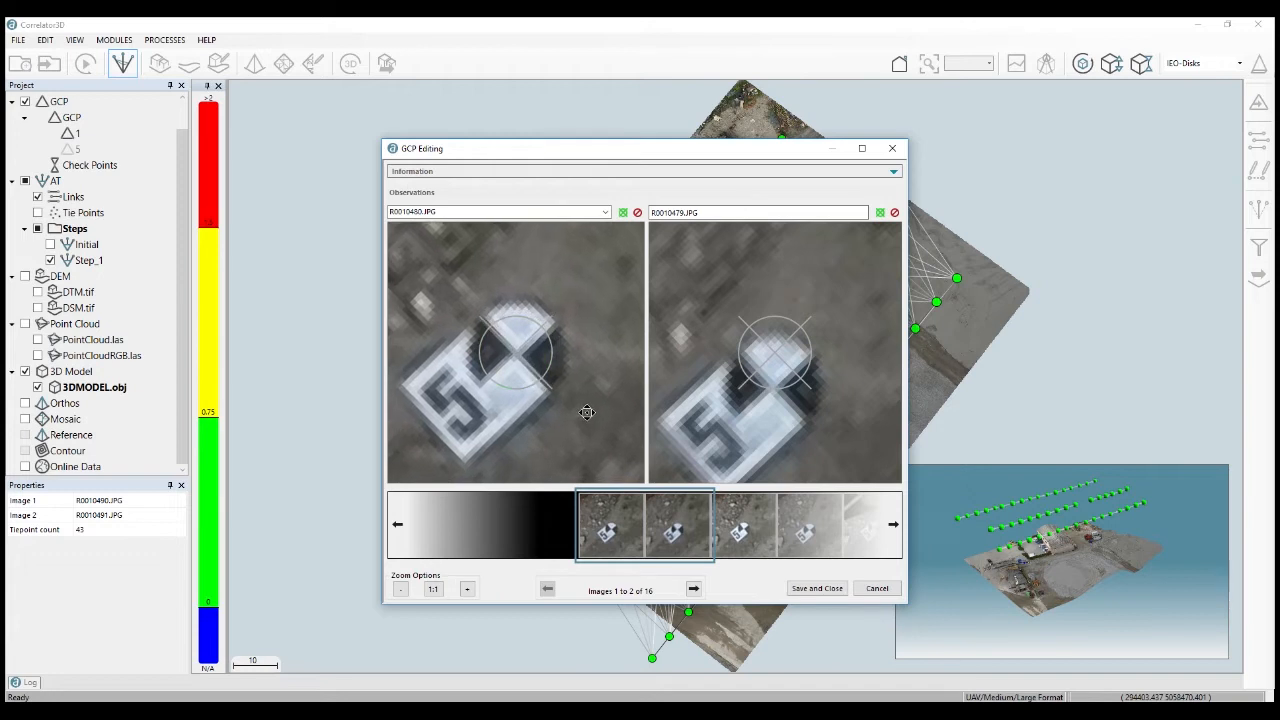
{"action": "left_click_drag", "start_coordinate": [698, 420], "coordinate": [696, 411]}
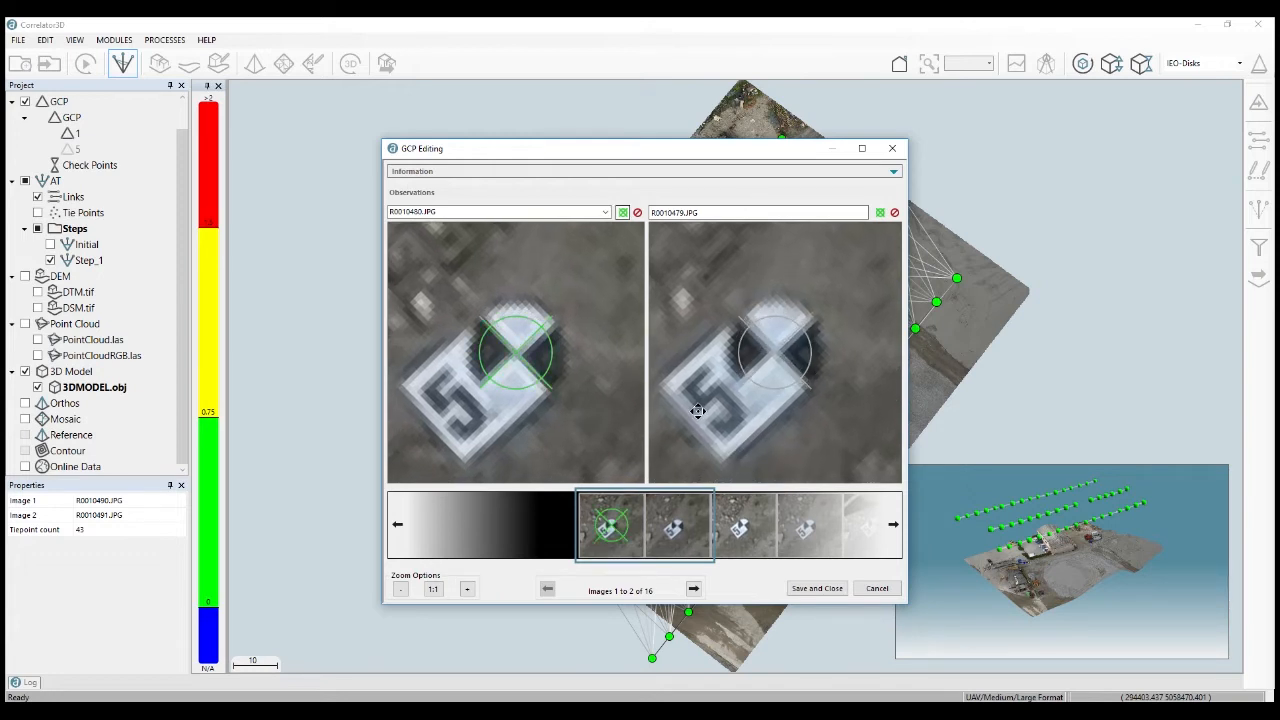
{"action": "left_click", "coordinate": [693, 588]}
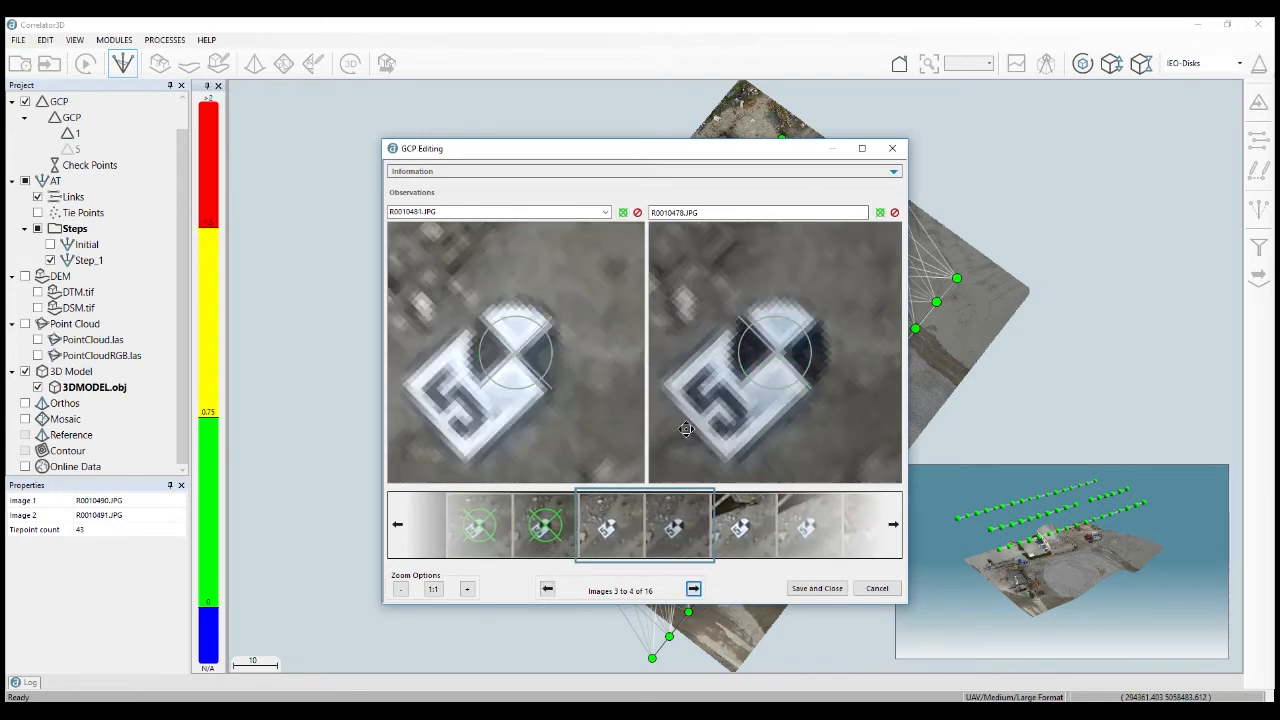
Mark ground control point 5's target centre in images R0010481.JPG, R0010478.JPG, R0010488.JPG and R0010489.JPG
{"action": "left_click", "coordinate": [738, 426]}
{"action": "left_click", "coordinate": [693, 588]}
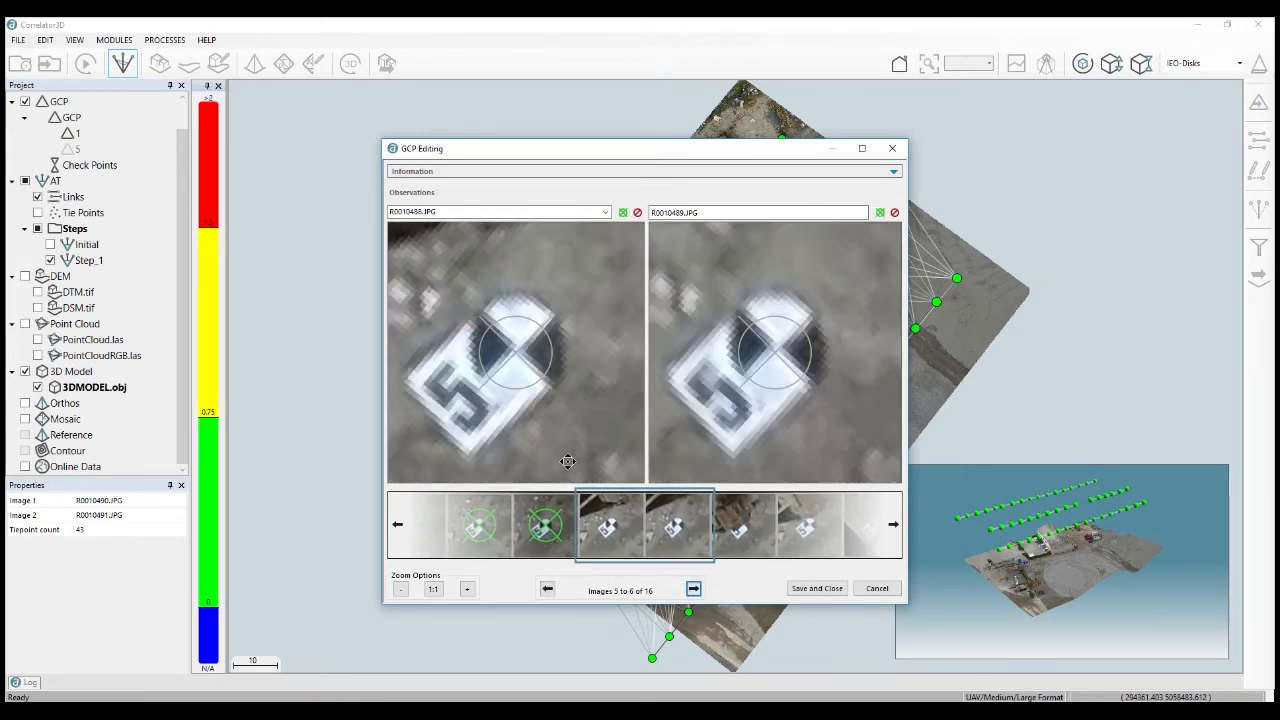
{"action": "left_click", "coordinate": [695, 455]}
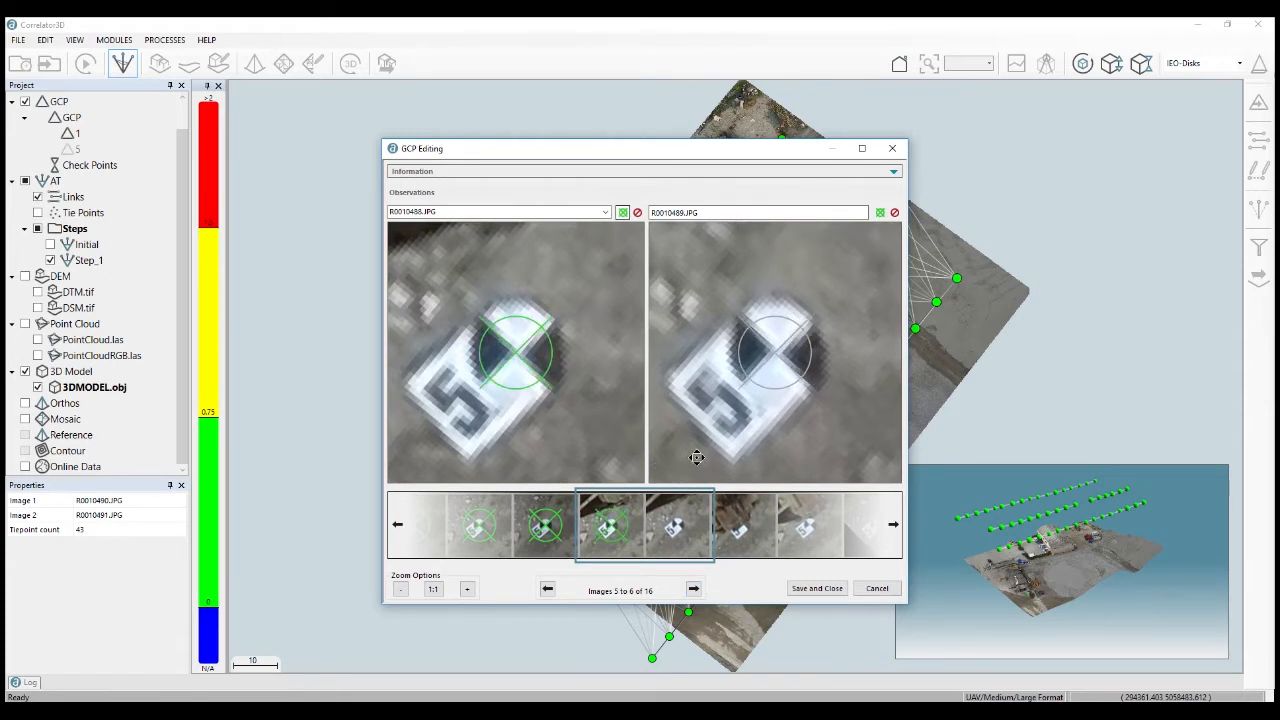
{"action": "left_click", "coordinate": [694, 589]}
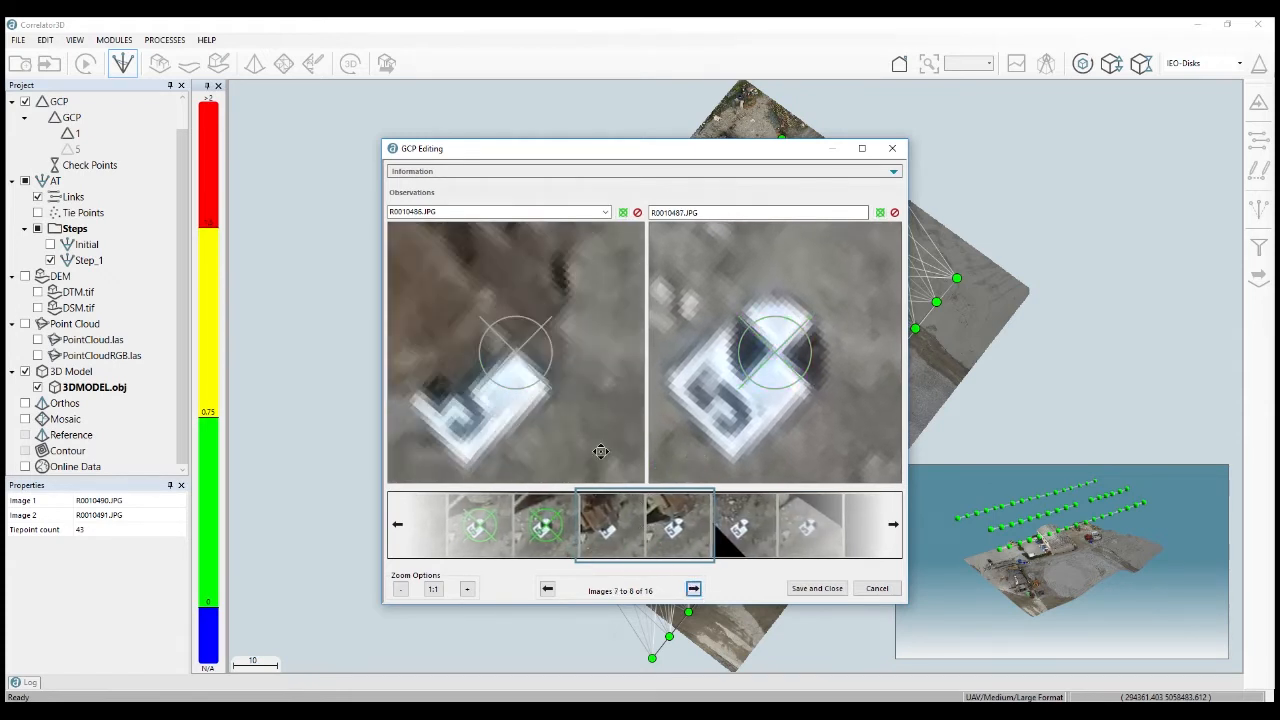
Mark ground control point 5's target centre in images R0010487.JPG and R0010482.JPG, and save its observations
{"action": "left_click", "coordinate": [770, 418]}
{"action": "left_click", "coordinate": [694, 589]}
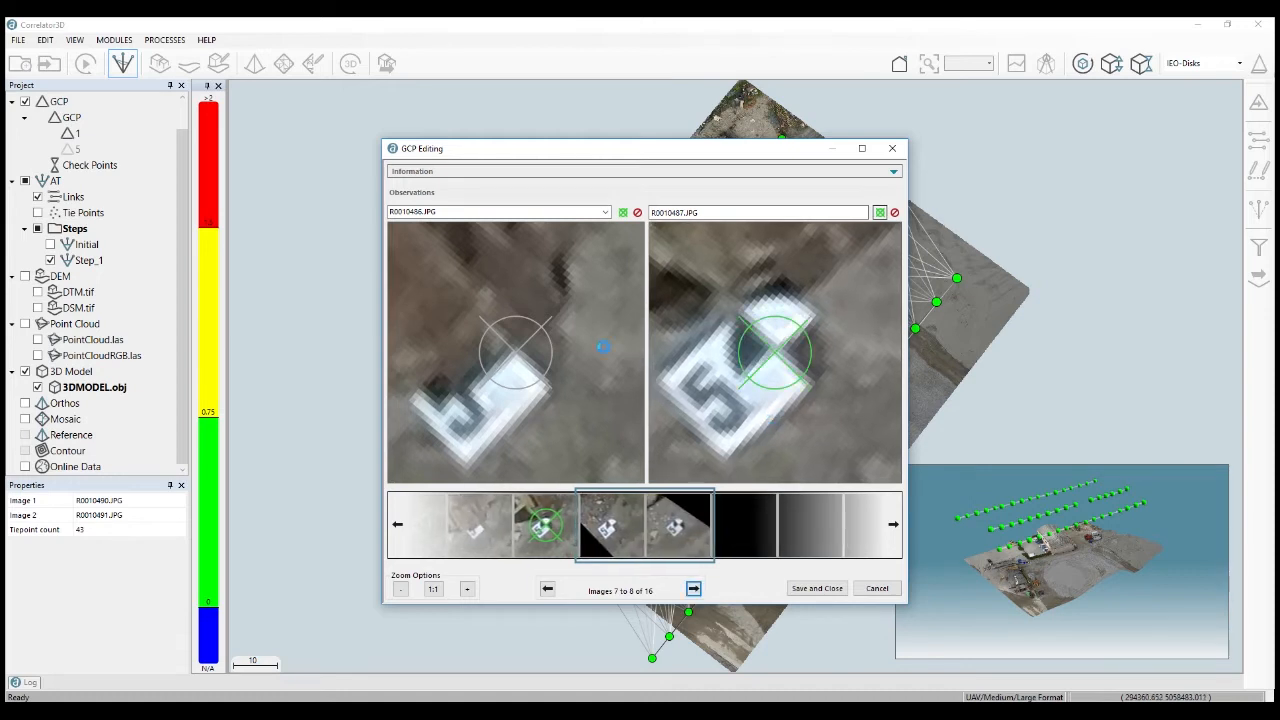
{"action": "left_click", "coordinate": [757, 440]}
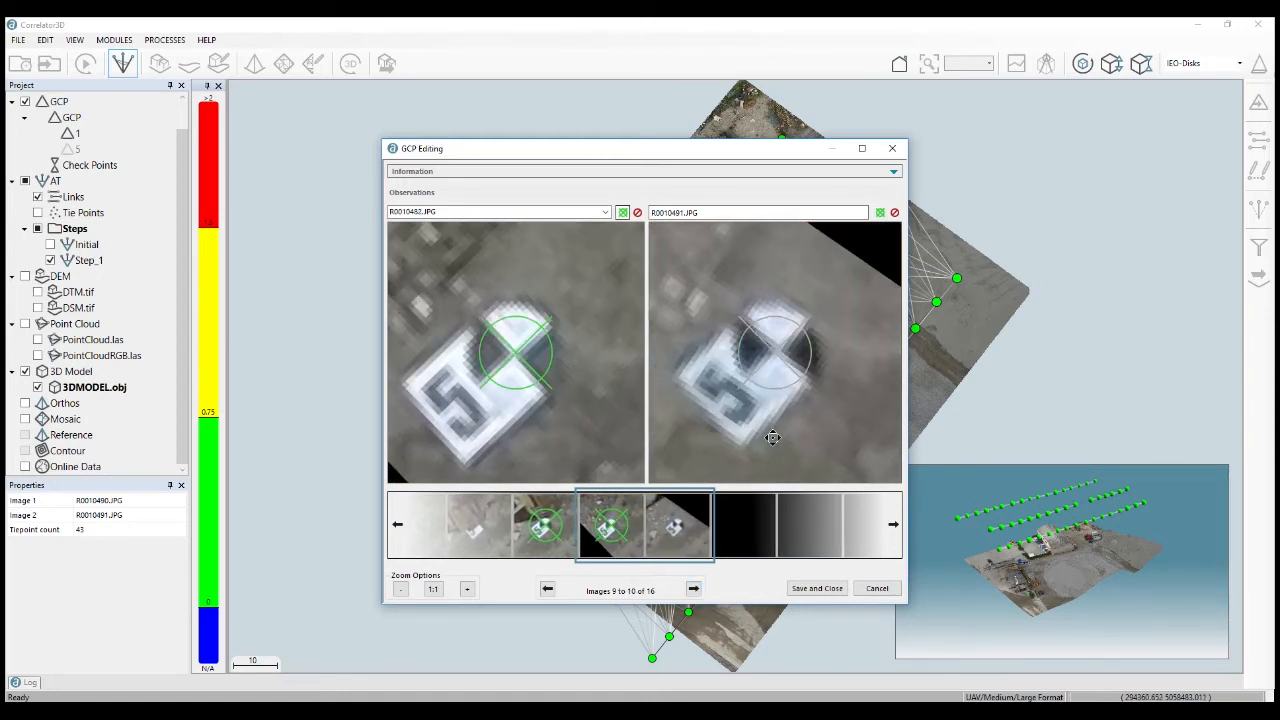
{"action": "left_click", "coordinate": [818, 589]}
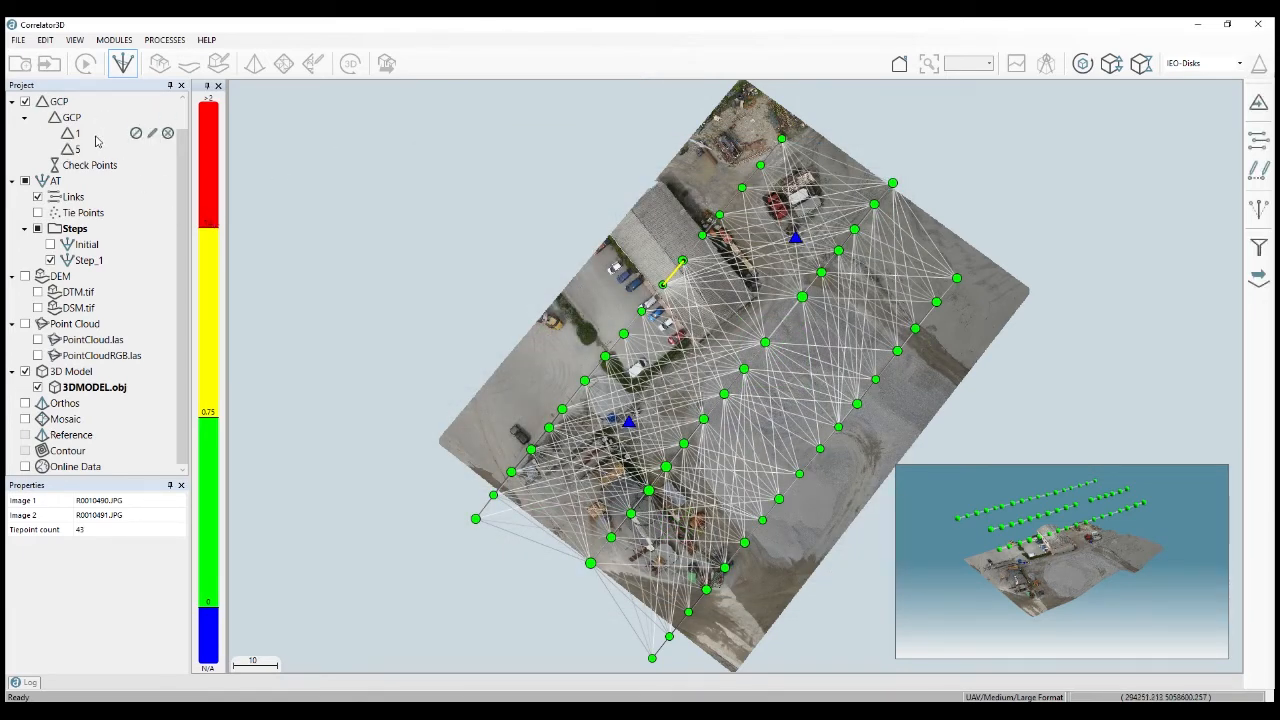
{"action": "left_click", "coordinate": [1259, 208]}
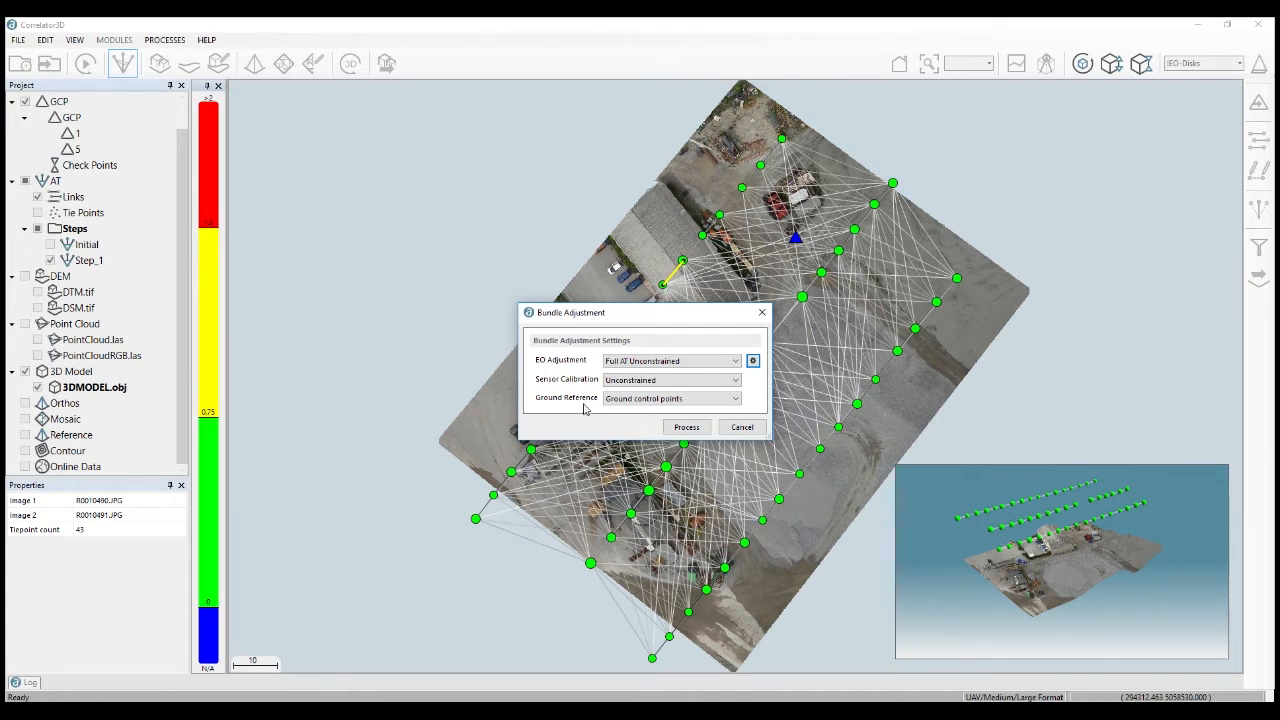
{"action": "left_click", "coordinate": [622, 381]}
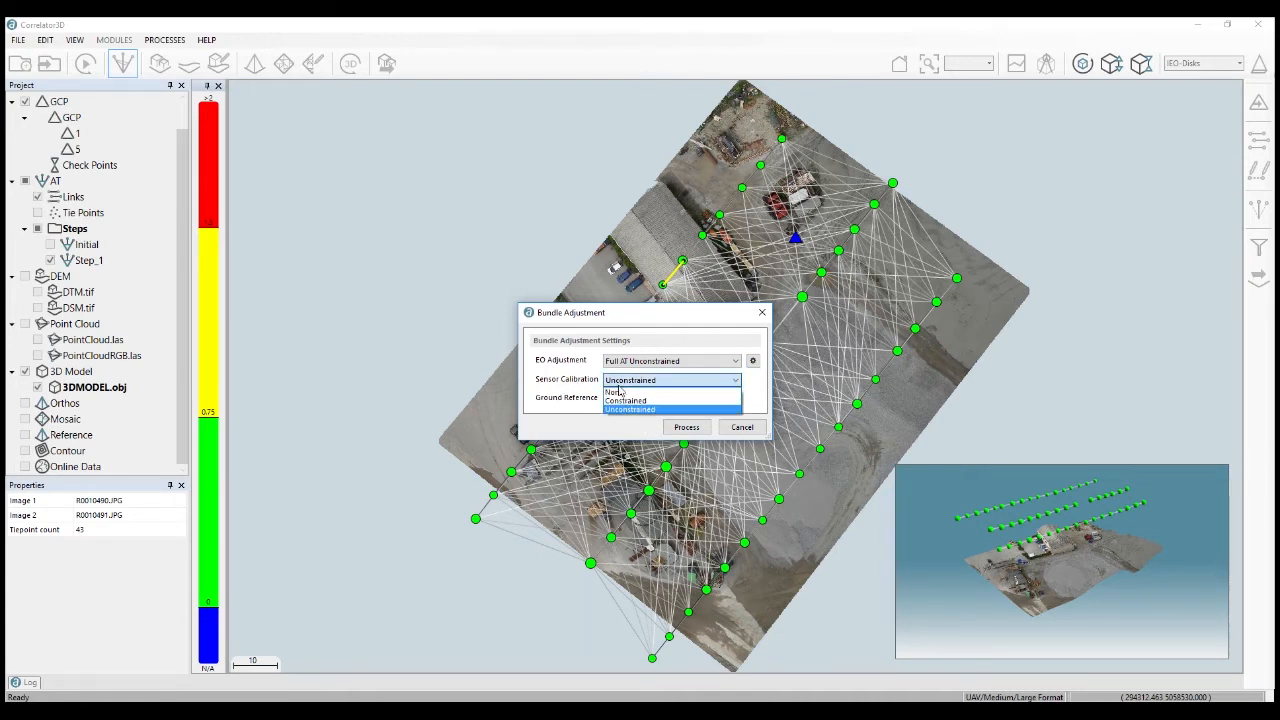
{"action": "left_click", "coordinate": [622, 402]}
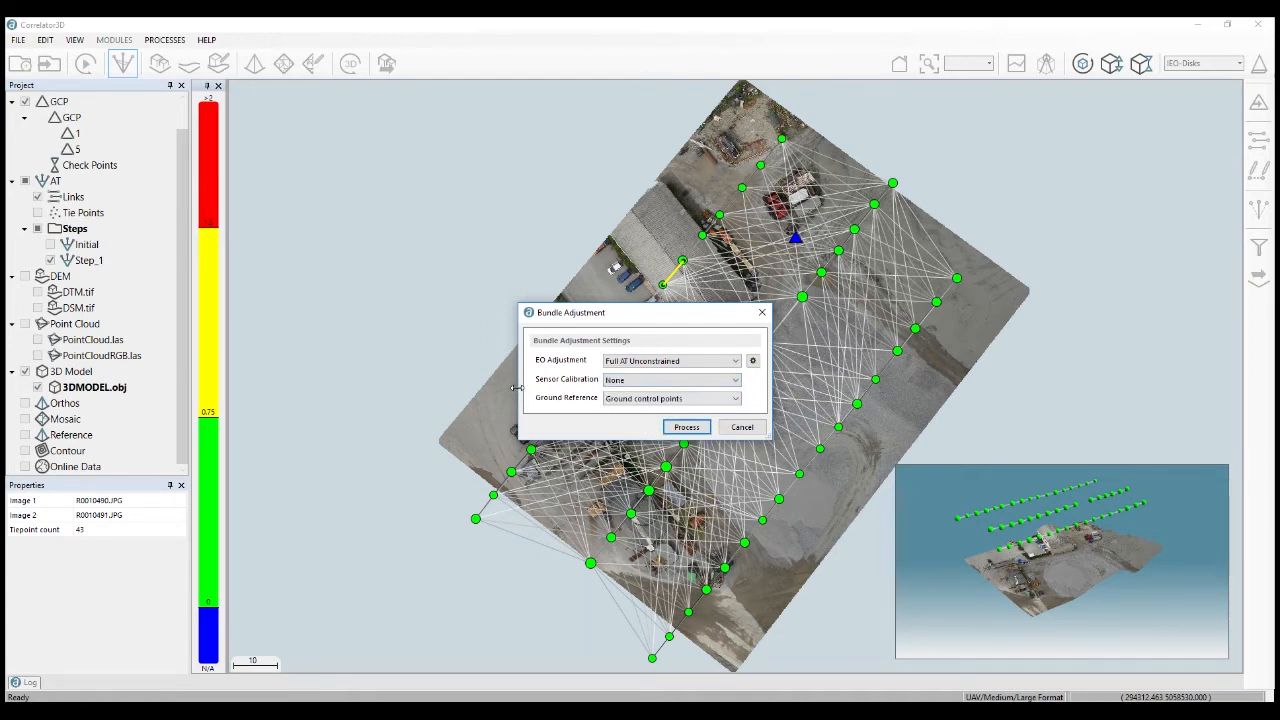
{"action": "left_click", "coordinate": [615, 381]}
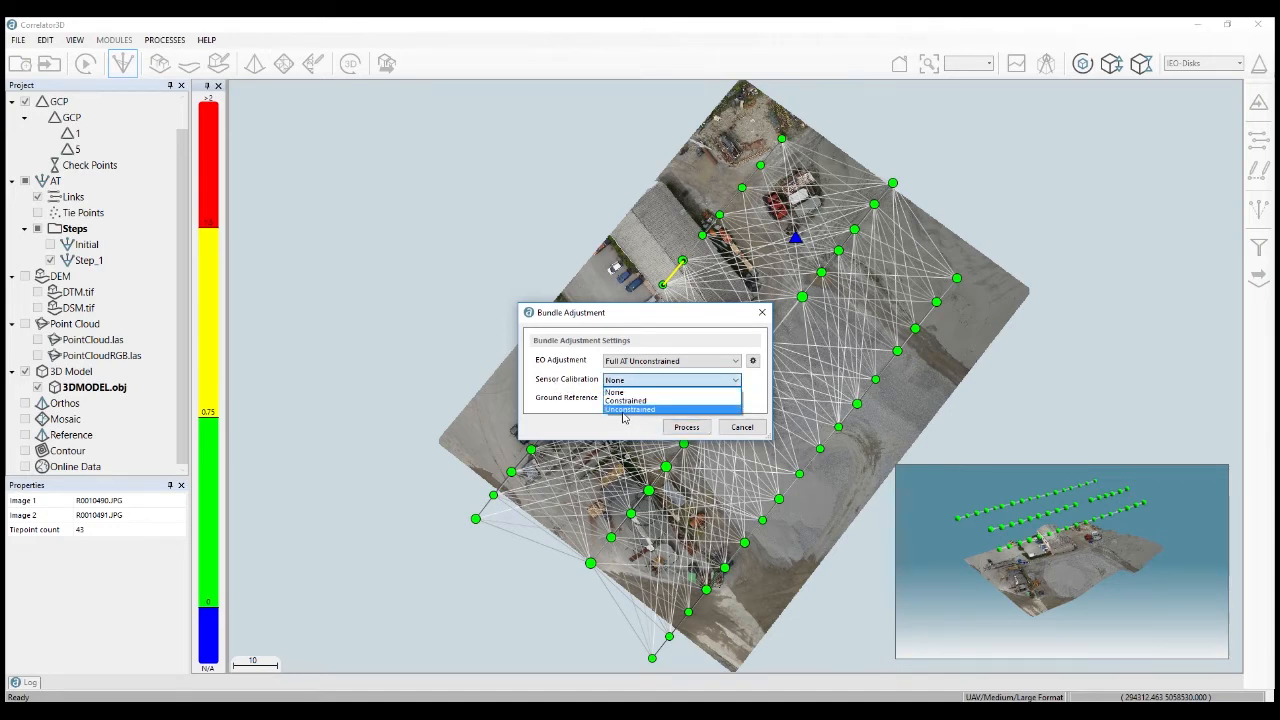
{"action": "left_click", "coordinate": [623, 410]}
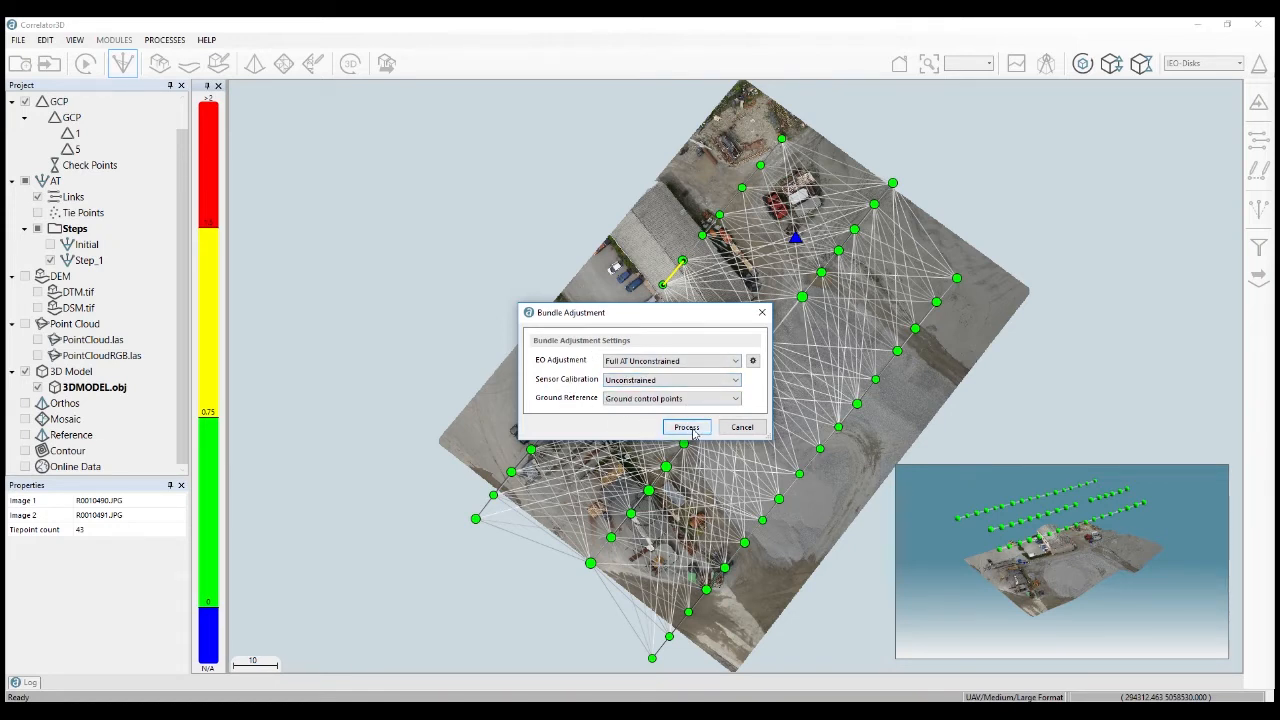
{"action": "left_click", "coordinate": [708, 430]}
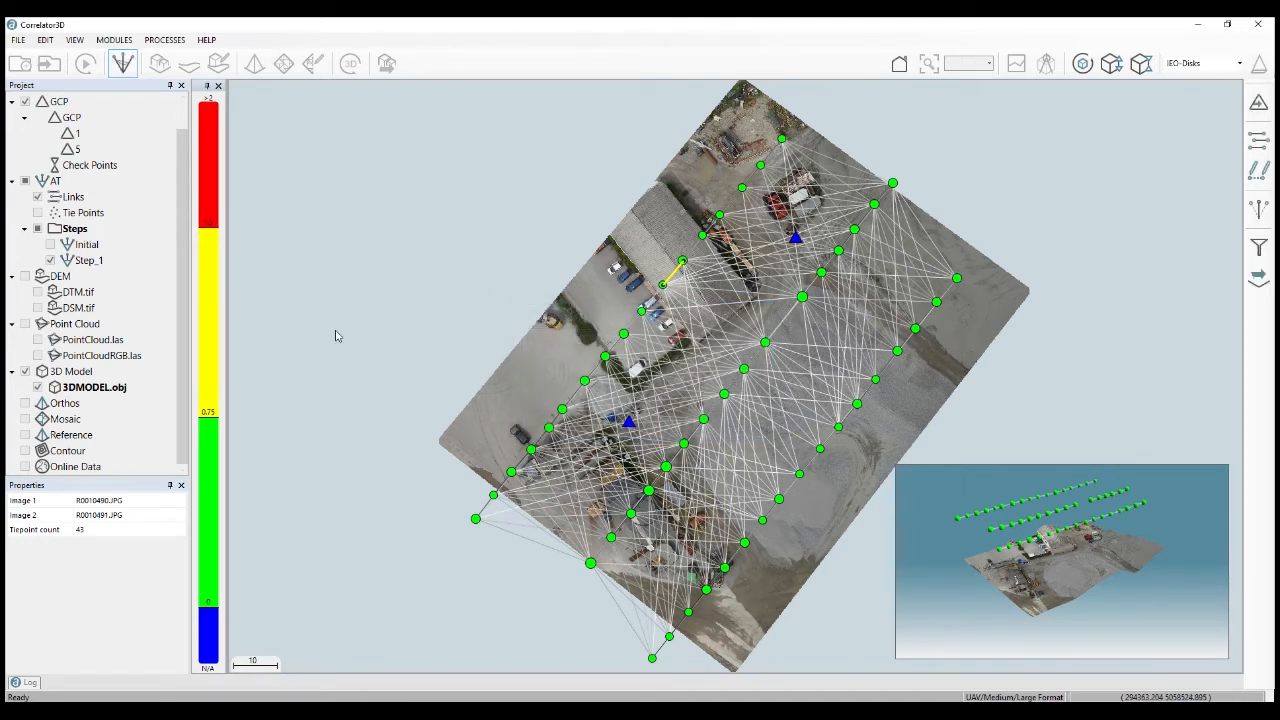
Review the project summary in Step_1's quality report, including the tie point, ground control point and check point sections, and close it
{"action": "left_click", "coordinate": [84, 261]}
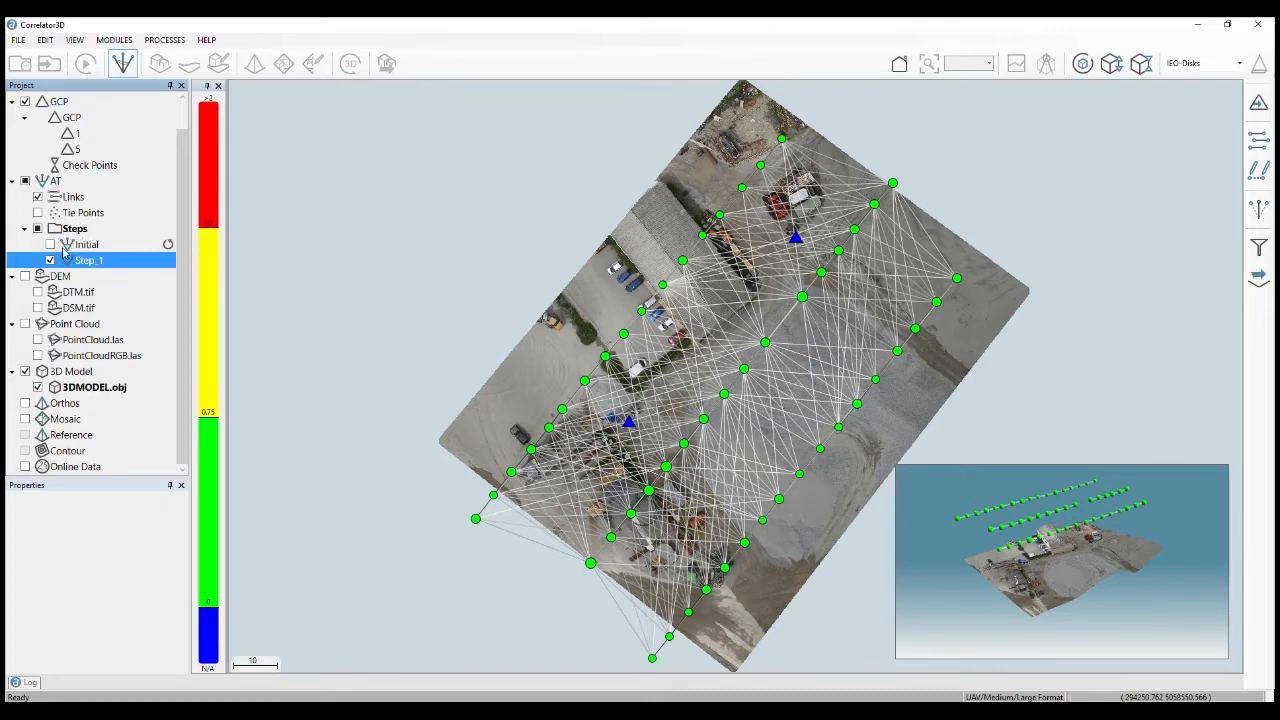
{"action": "left_click", "coordinate": [152, 261]}
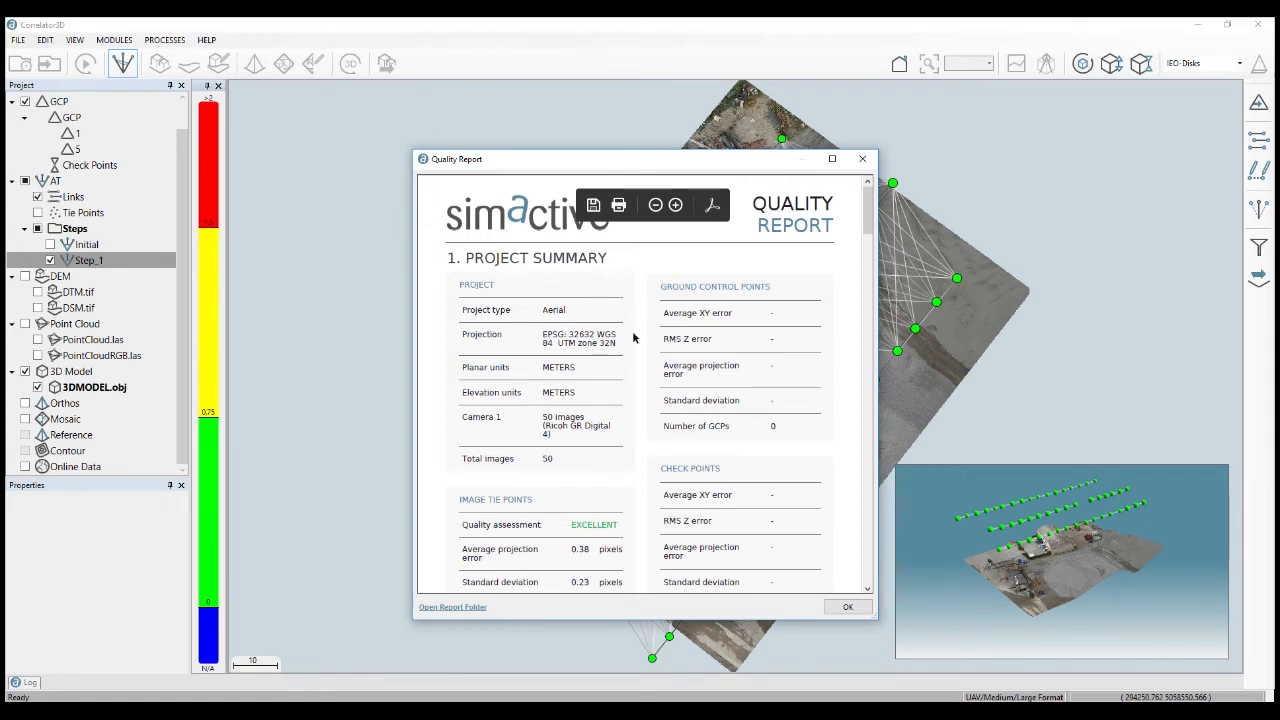
{"action": "scroll", "coordinate": [620, 370], "scroll_direction": "down", "scroll_amount": 1}
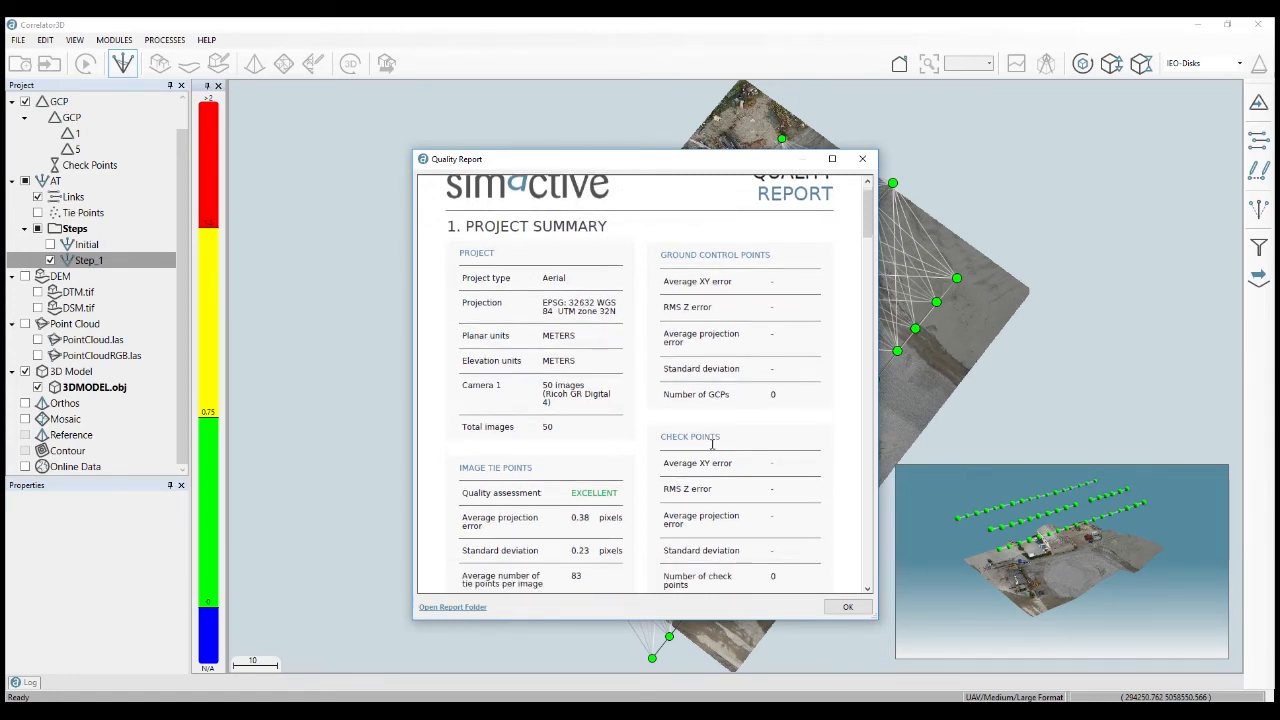
{"action": "scroll", "coordinate": [626, 320], "scroll_direction": "down", "scroll_amount": 2}
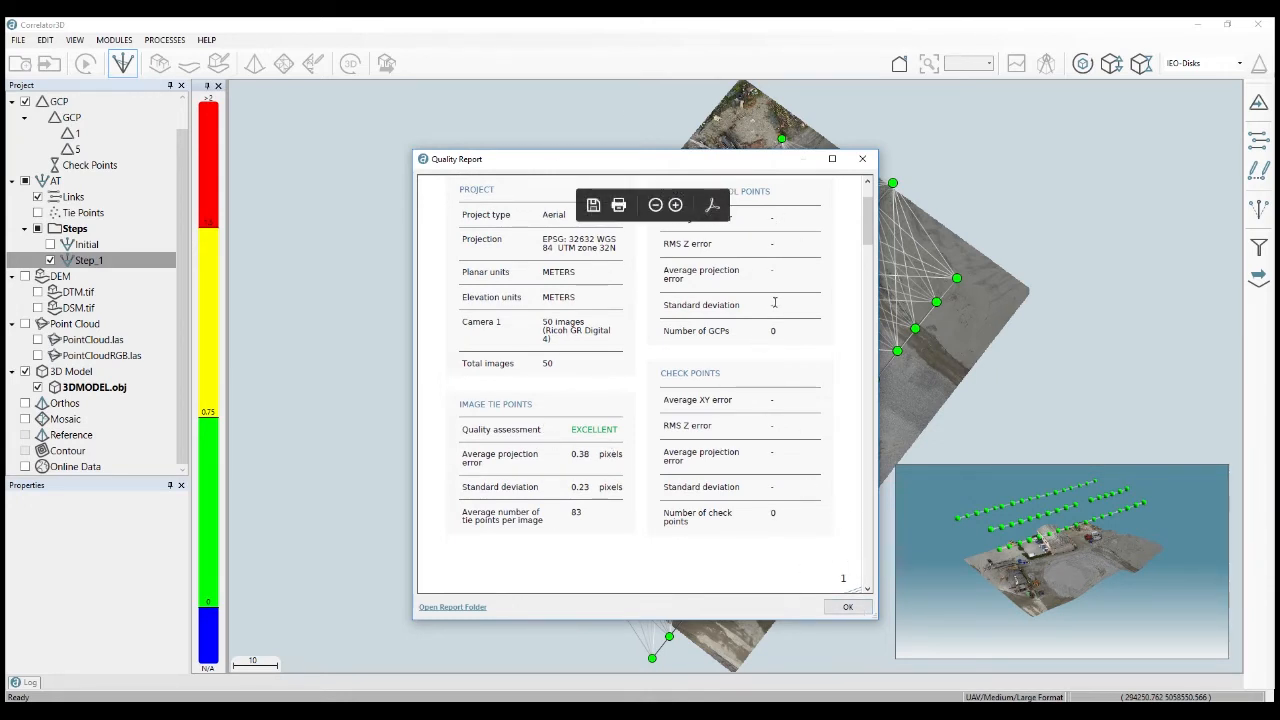
{"action": "scroll", "coordinate": [769, 311], "scroll_direction": "up", "scroll_amount": 1}
{"action": "left_click", "coordinate": [847, 607]}
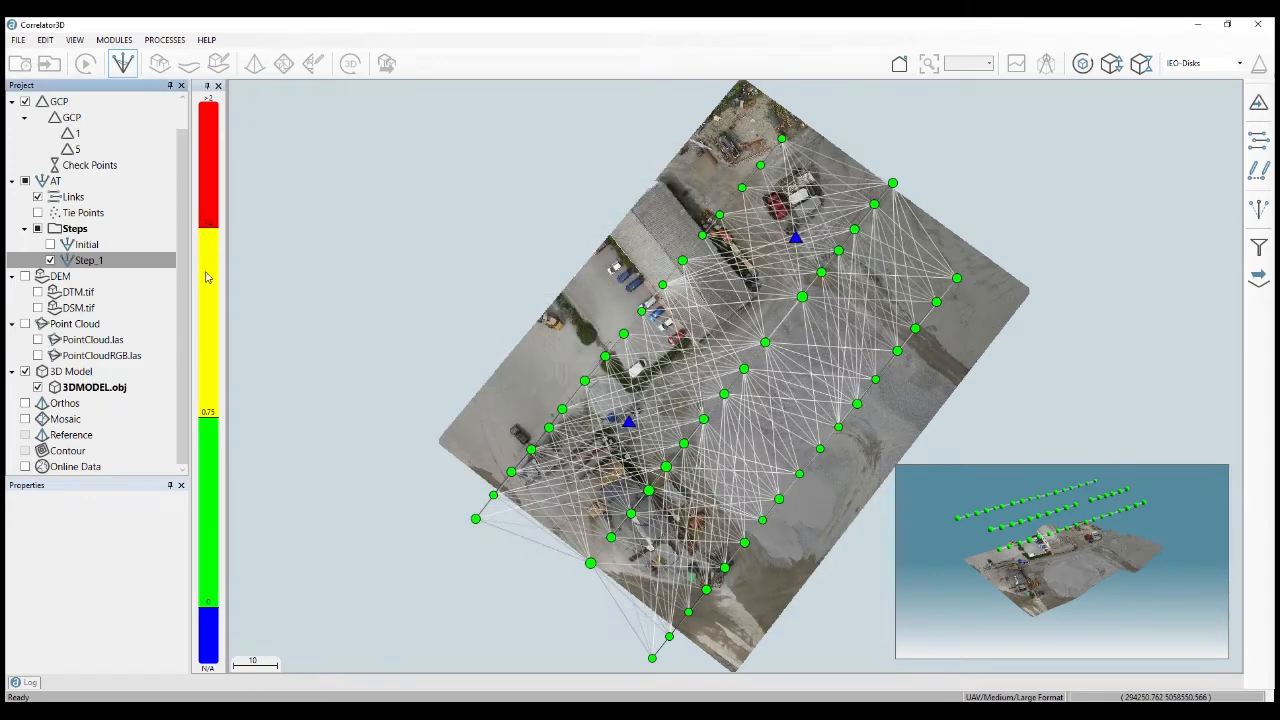
Run a bundle adjustment with Full AT Unconstrained, unconstrained sensor calibration and ground control points, and review its quality report through the detailed errors
{"action": "left_click", "coordinate": [1259, 210]}
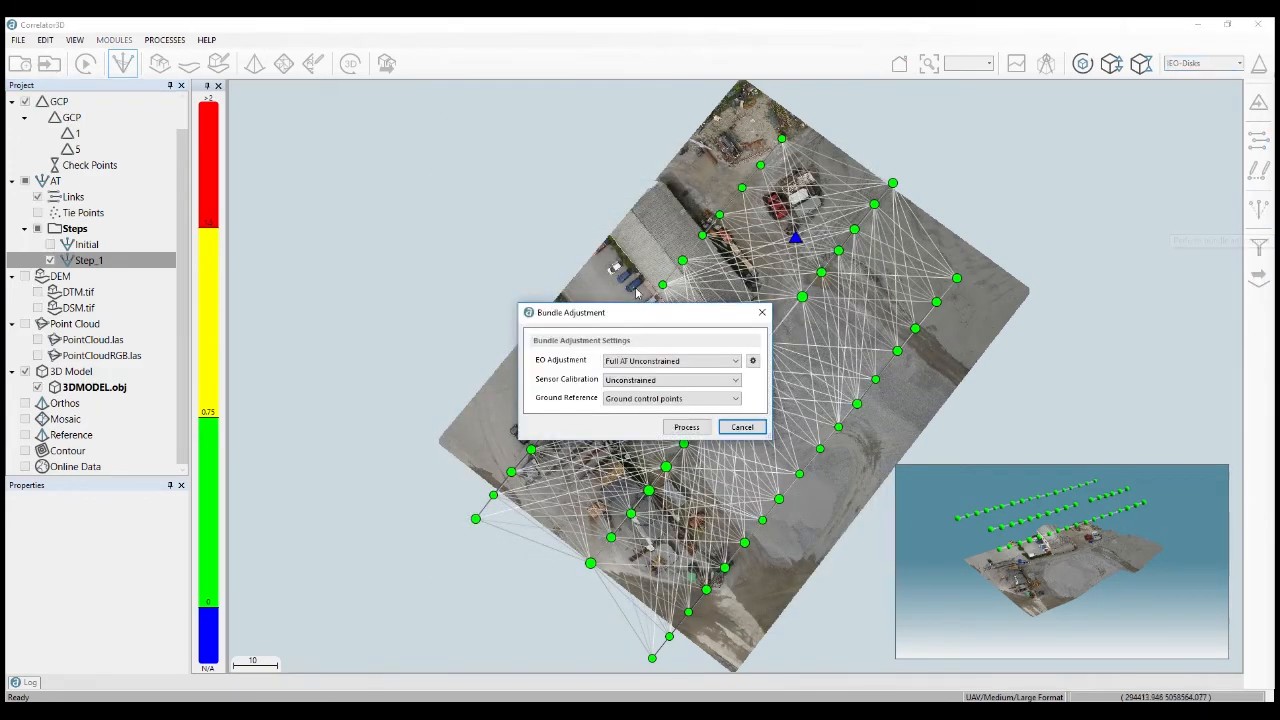
{"action": "left_click", "coordinate": [676, 427]}
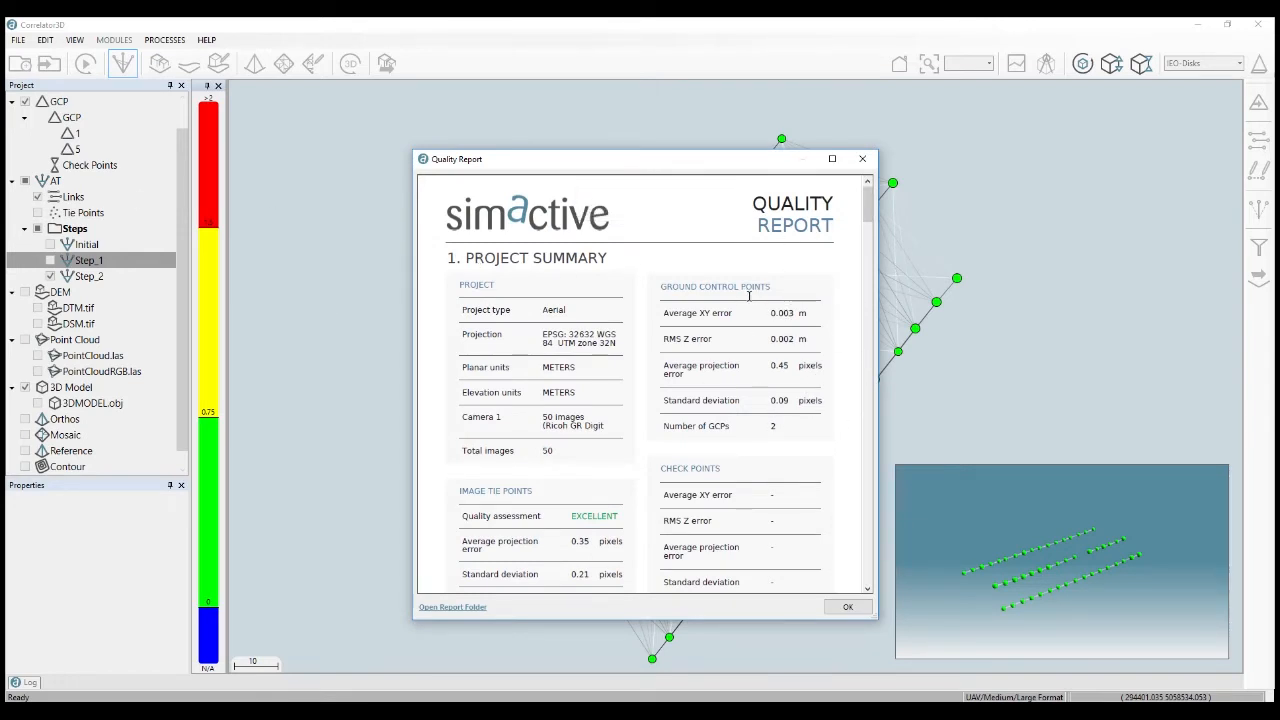
{"action": "scroll", "coordinate": [722, 299], "scroll_direction": "down", "scroll_amount": 1}
{"action": "scroll", "coordinate": [465, 477], "scroll_direction": "down", "scroll_amount": 1}
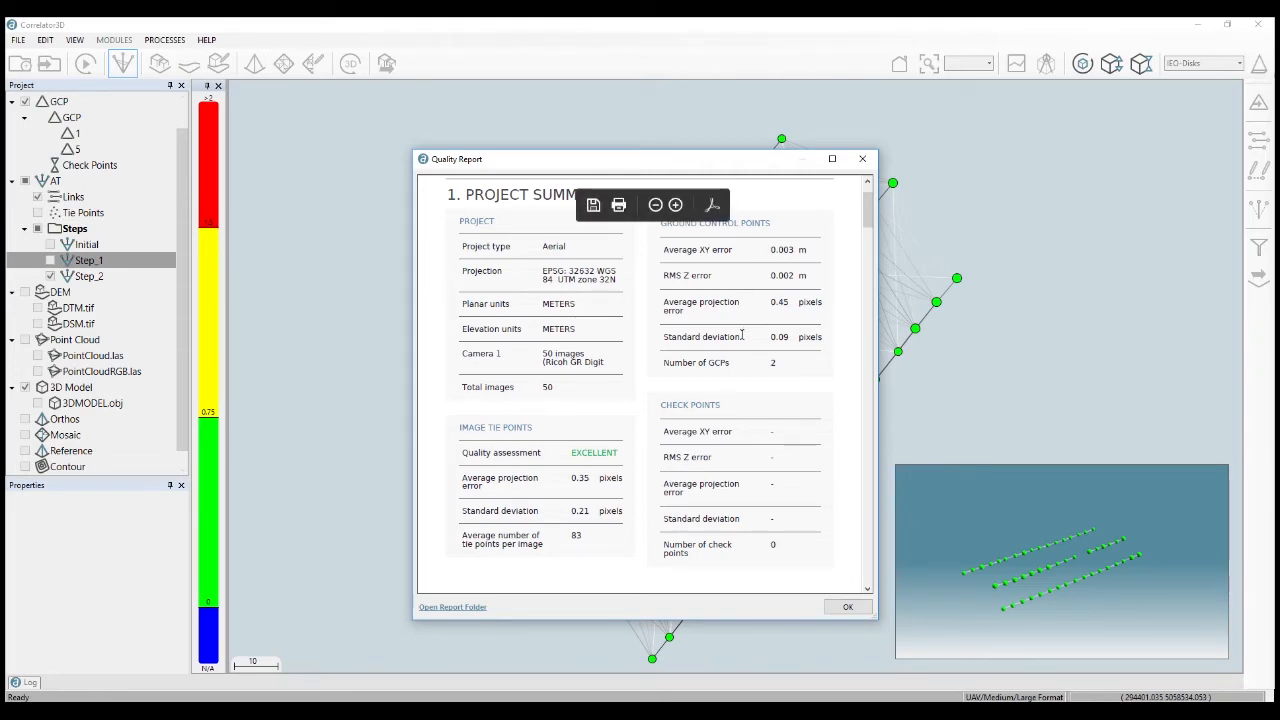
{"action": "left_click_drag", "start_coordinate": [866, 216], "coordinate": [849, 358]}
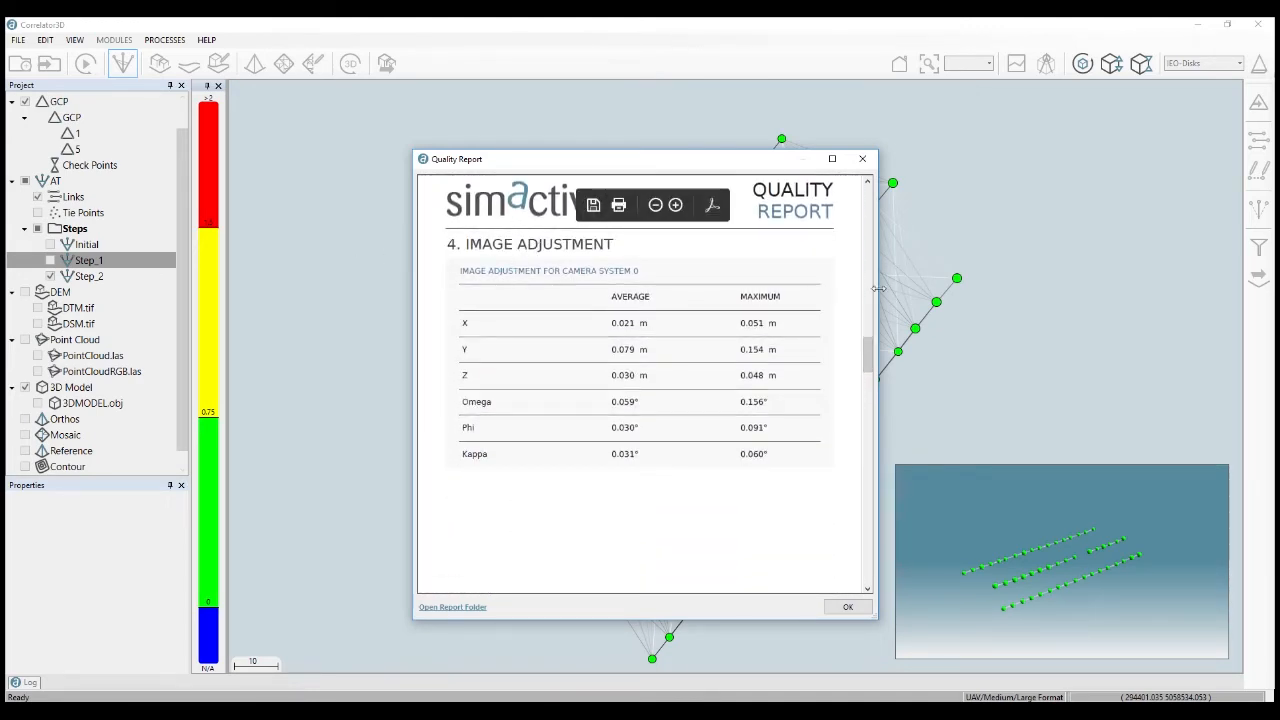
{"action": "left_click_drag", "start_coordinate": [867, 352], "coordinate": [851, 492]}
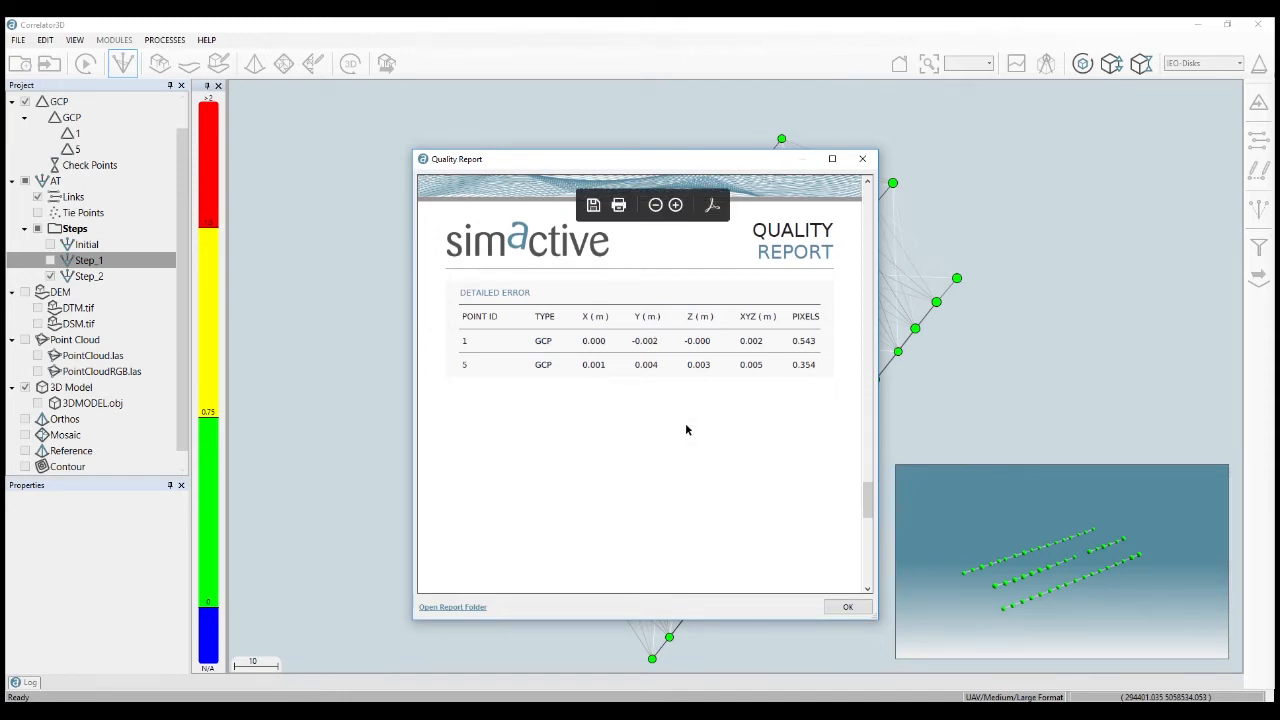
{"action": "left_click", "coordinate": [861, 159]}
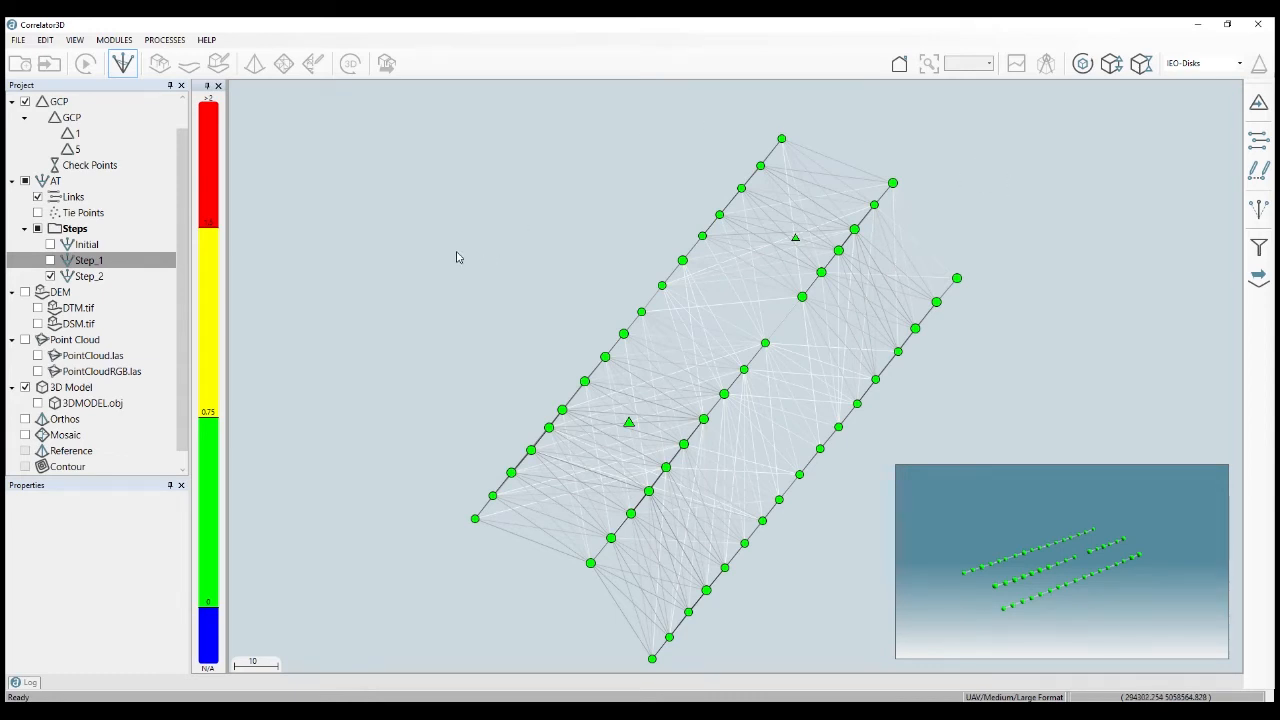
Leave the aerial triangulation module and open the DSM Generation settings
{"action": "left_click", "coordinate": [127, 72]}
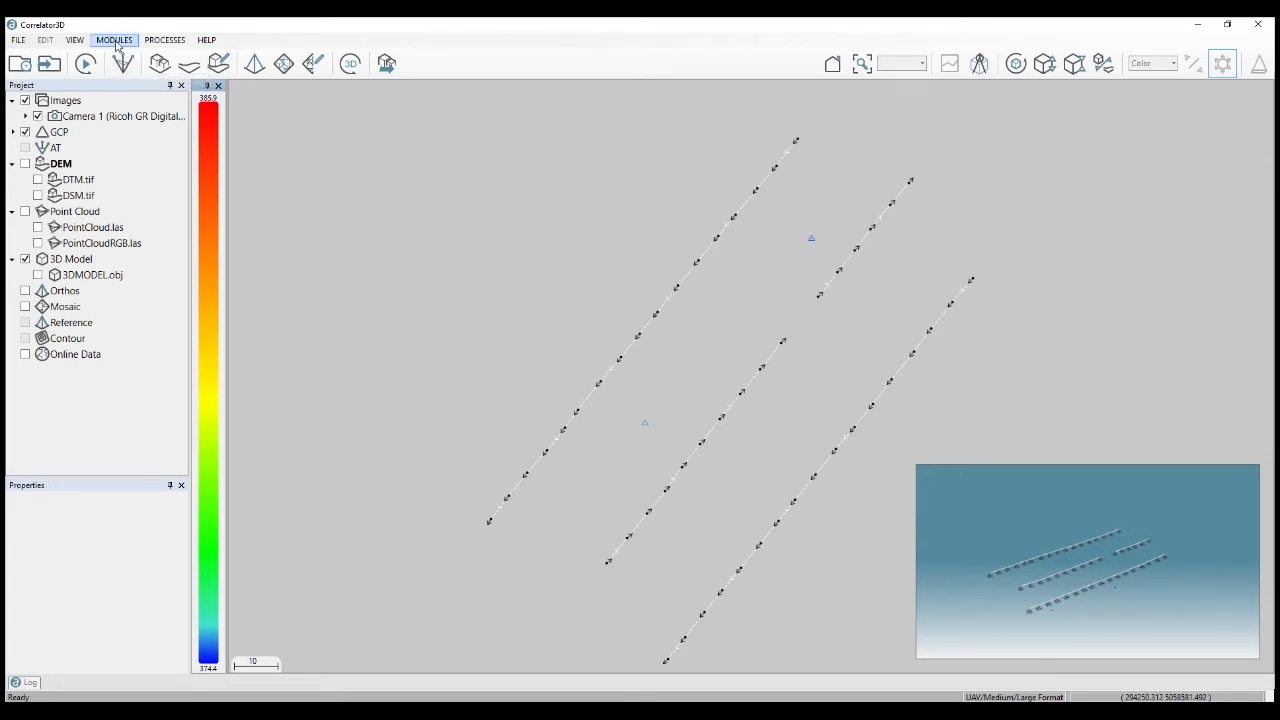
{"action": "left_click", "coordinate": [117, 44]}
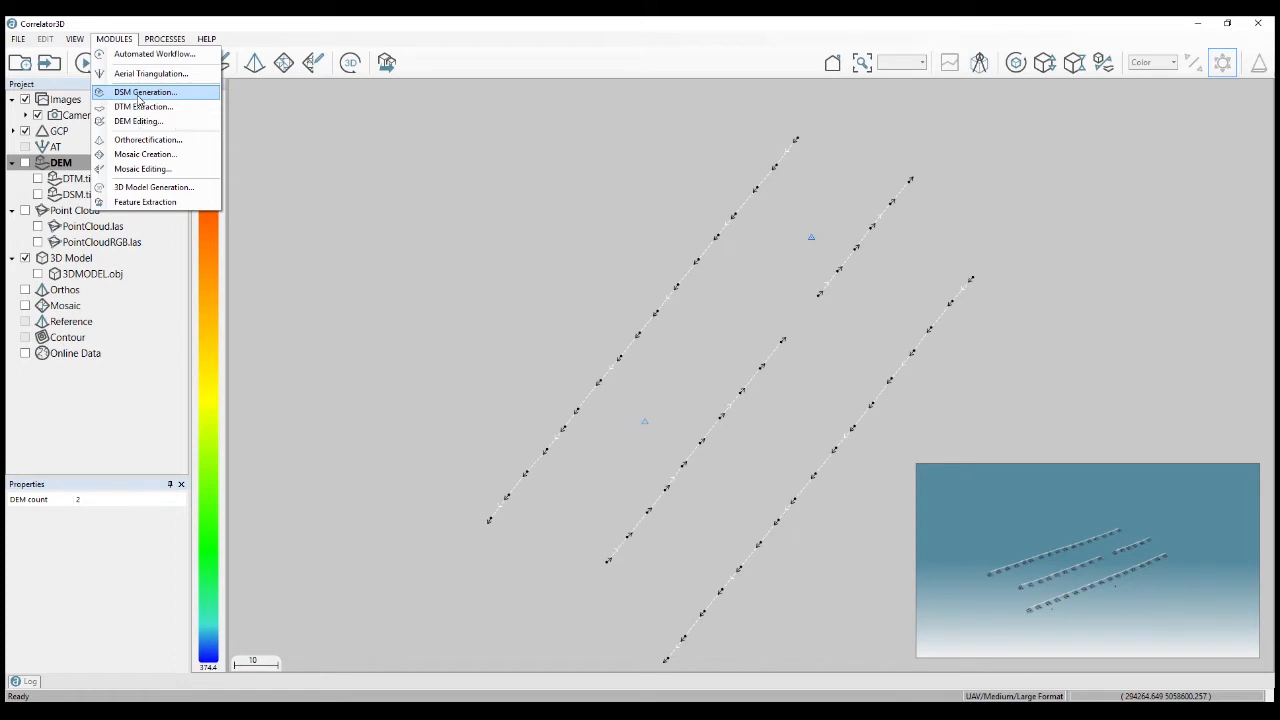
{"action": "left_click", "coordinate": [138, 19]}
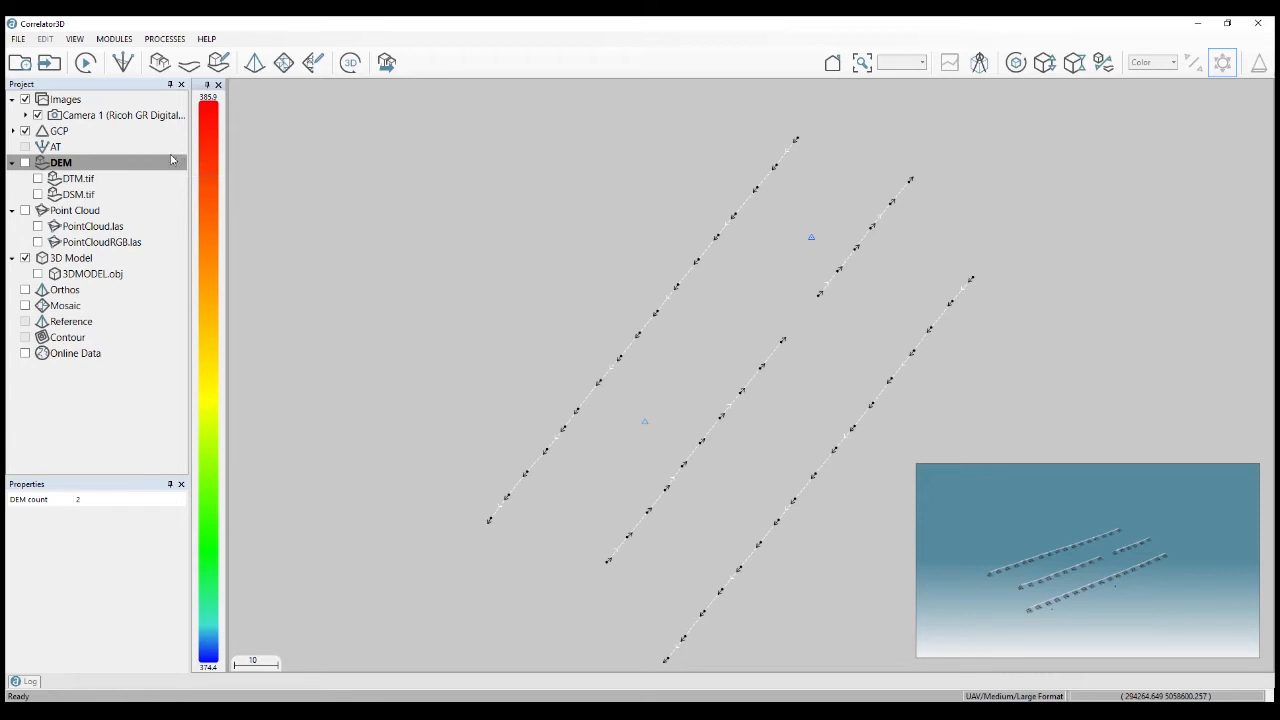
{"action": "left_click", "coordinate": [115, 39]}
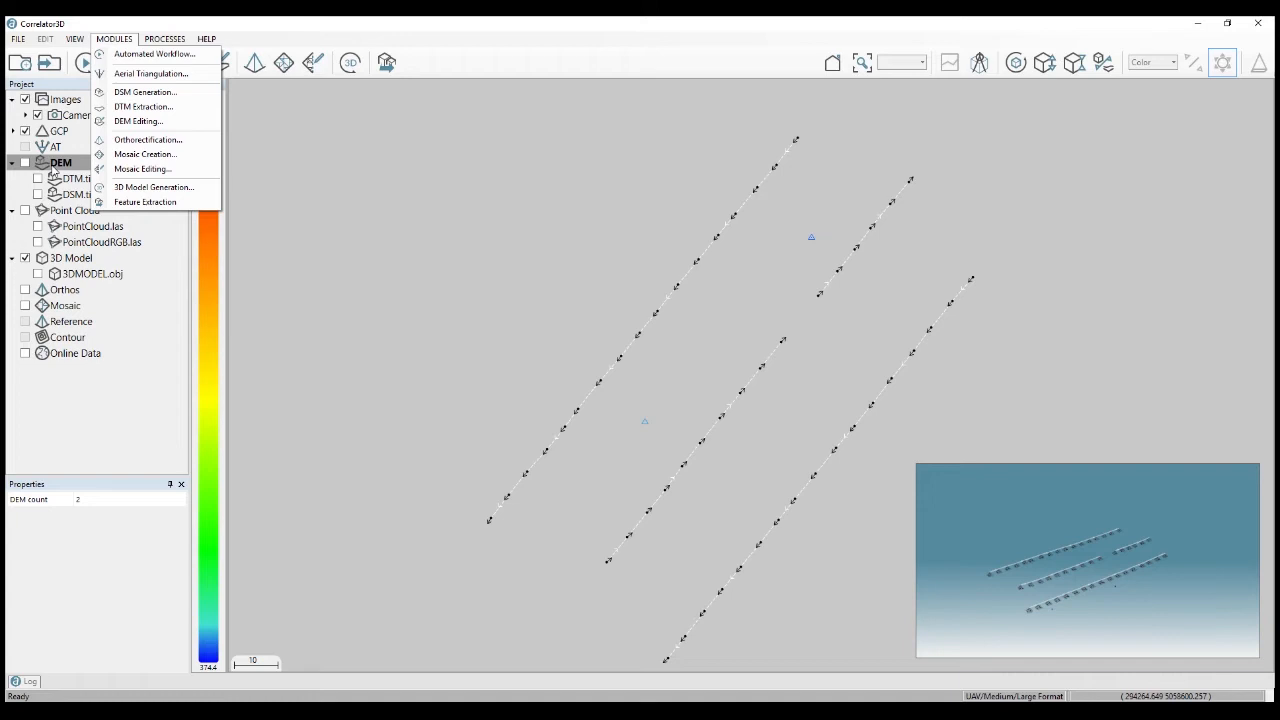
{"action": "left_click", "coordinate": [155, 93]}
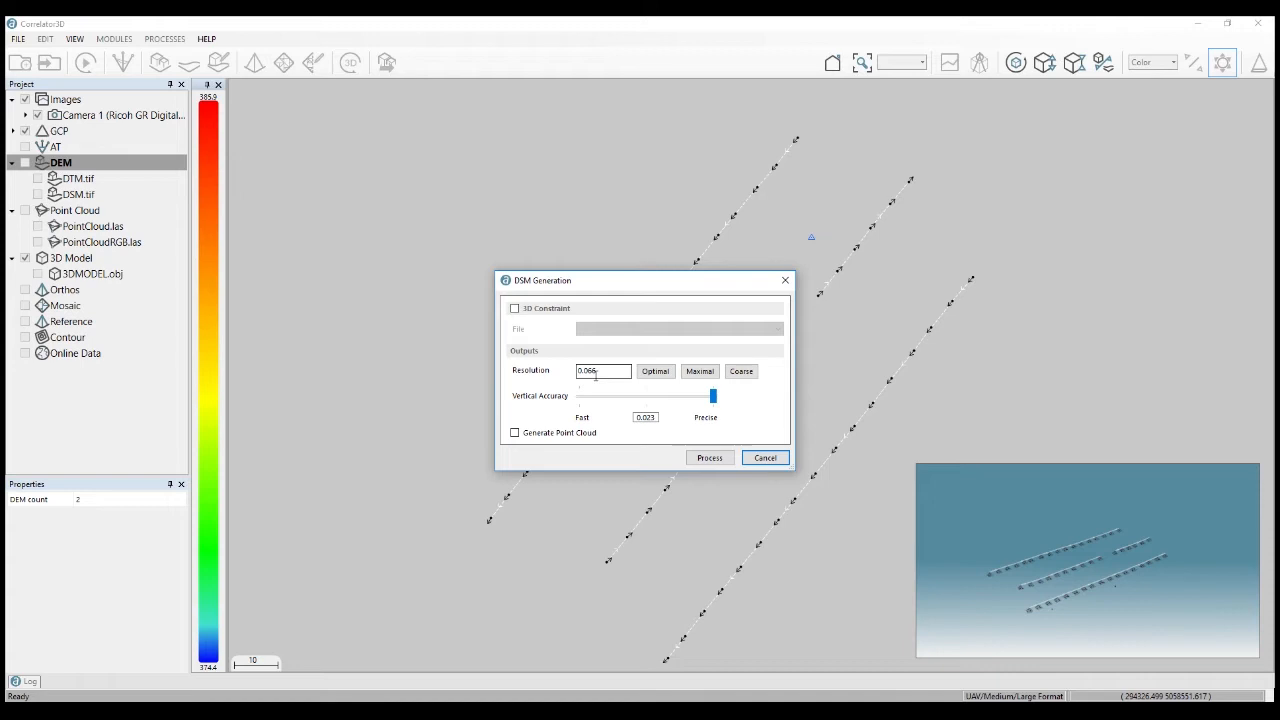
Compare the maximal and optimal DSM resolutions, set the resolution to 0.03, and enable point cloud generation
{"action": "left_click", "coordinate": [697, 372]}
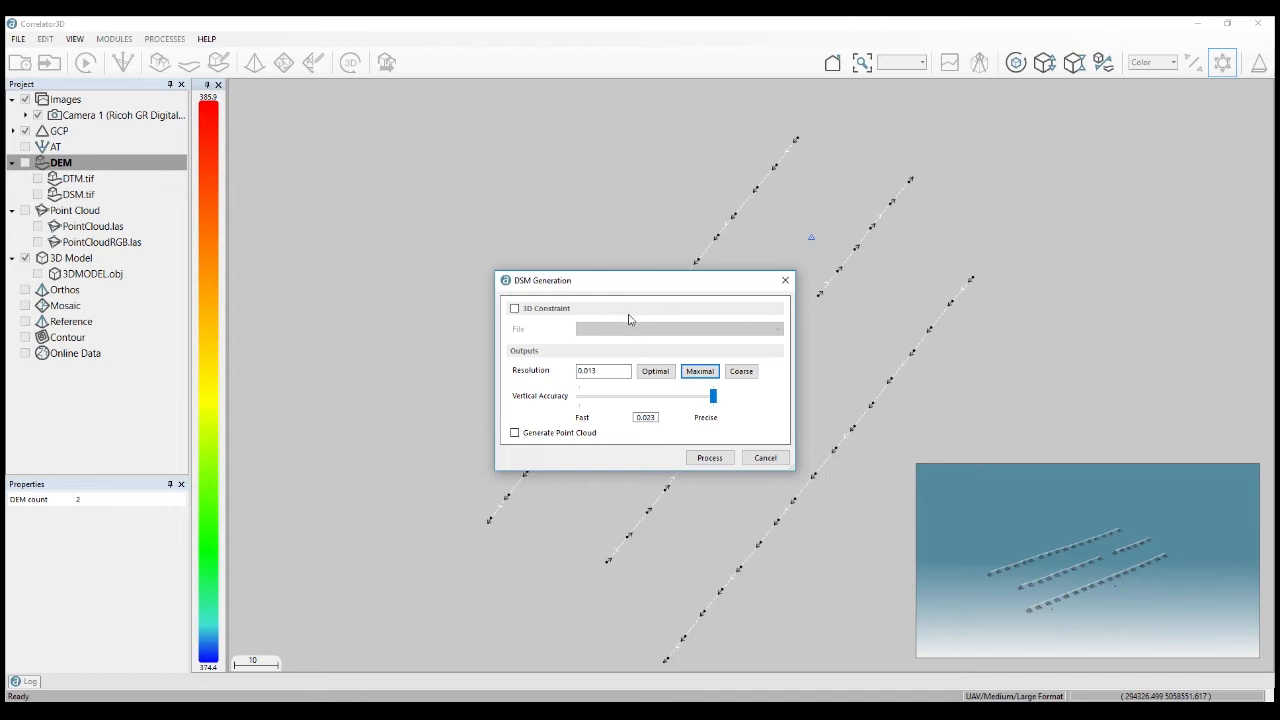
{"action": "left_click", "coordinate": [655, 373]}
{"action": "left_click_drag", "start_coordinate": [600, 371], "coordinate": [587, 371]}
{"action": "type", "text": "3"}
{"action": "left_click", "coordinate": [515, 434]}
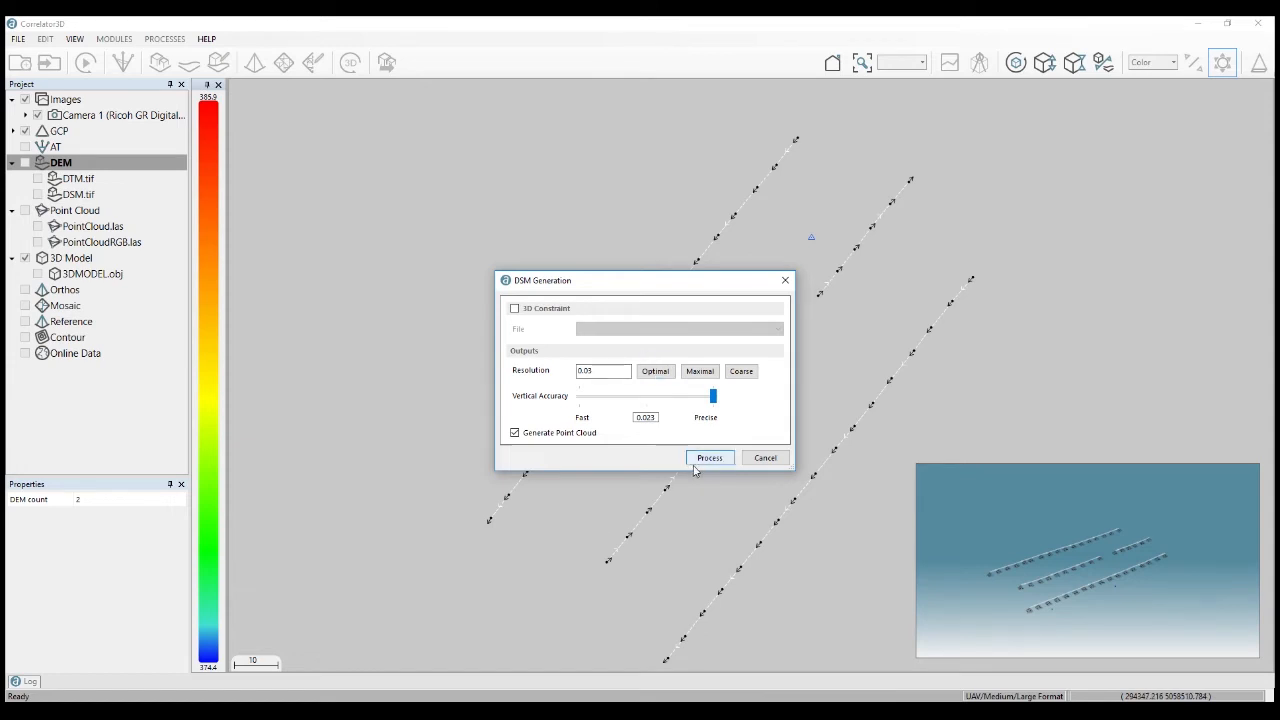
Close the DSM Generation settings without processing, and display DSM.tif in the main 3D view
{"action": "left_click", "coordinate": [766, 458]}
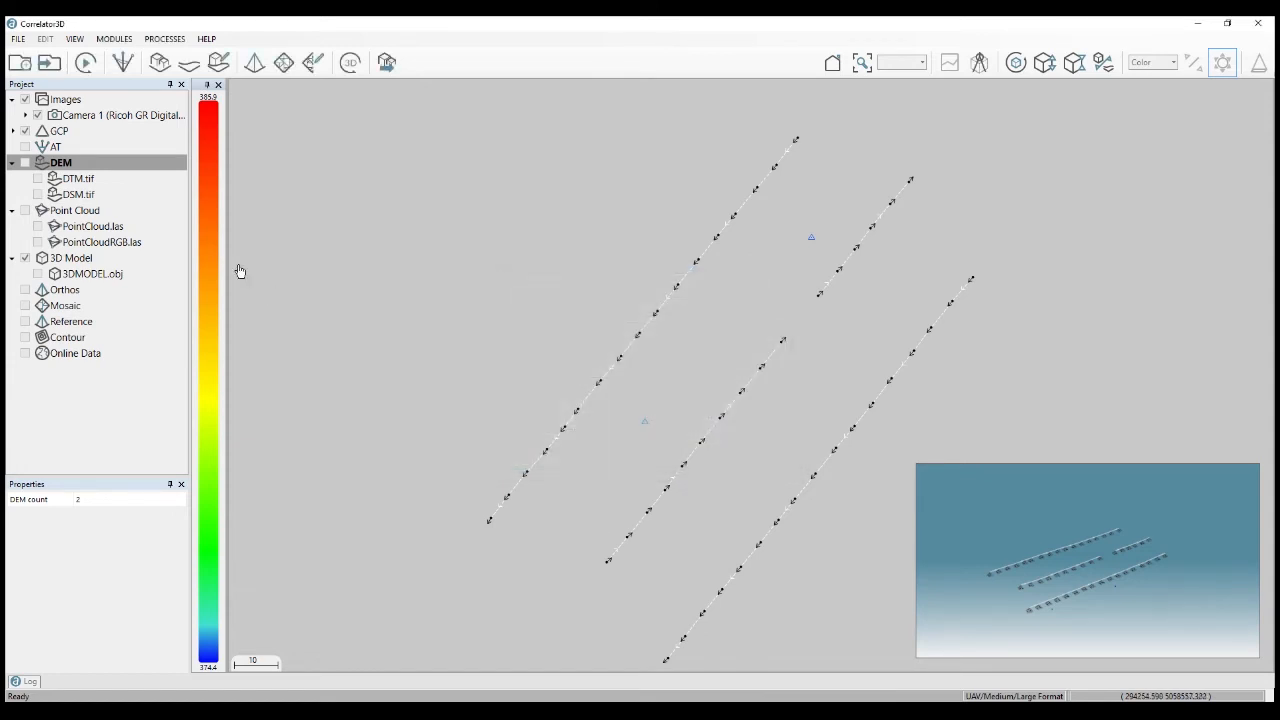
{"action": "left_click", "coordinate": [38, 194]}
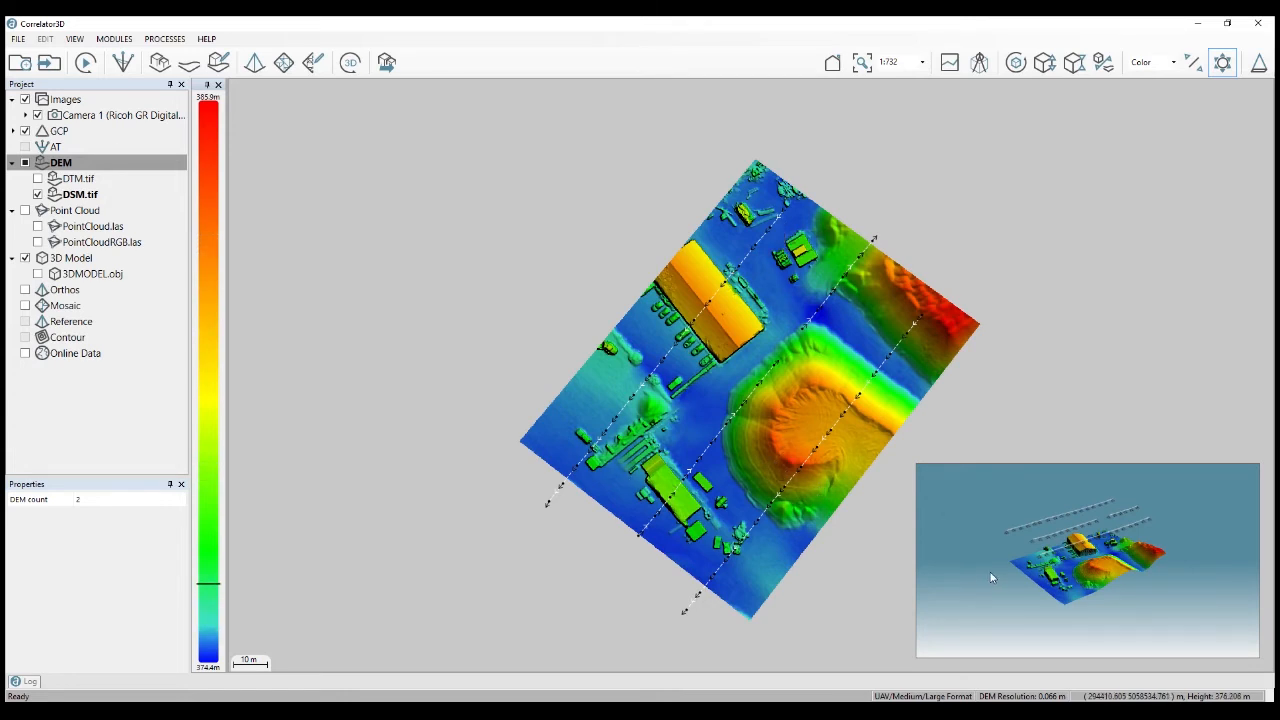
{"action": "left_click", "coordinate": [1103, 62]}
{"action": "left_click_drag", "start_coordinate": [765, 415], "coordinate": [775, 440]}
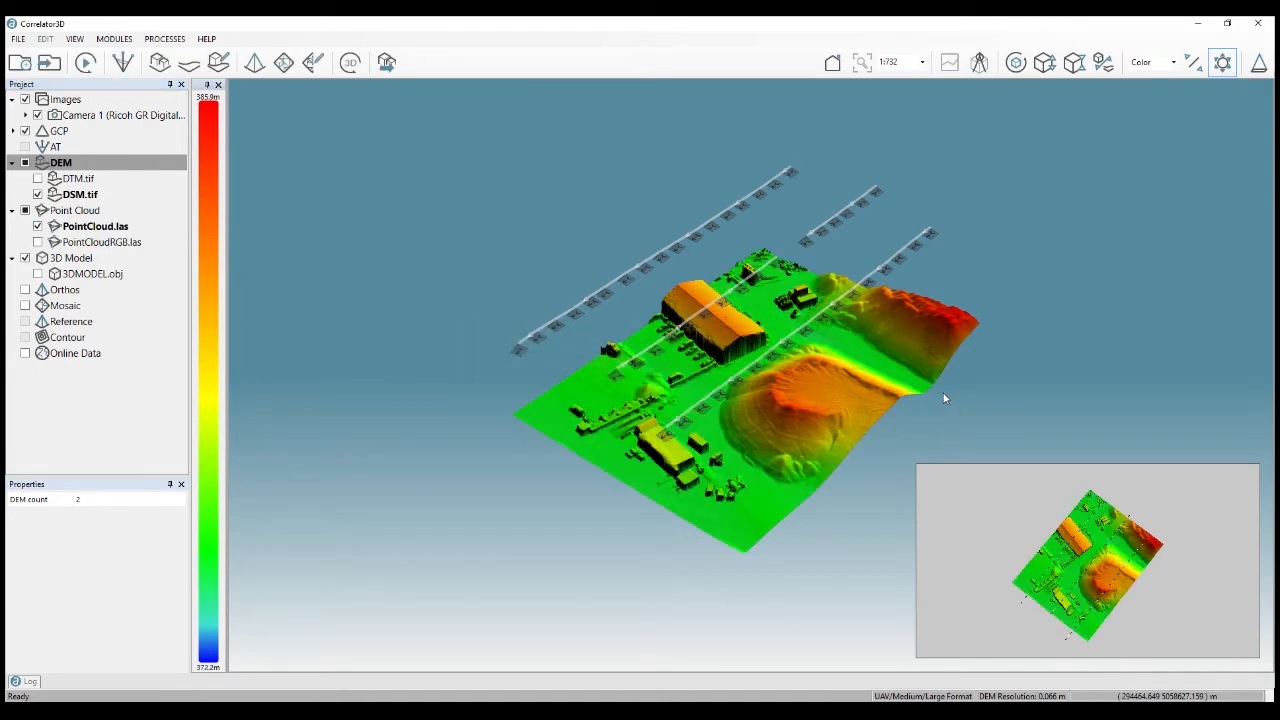
Display PointCloud.las instead of DSM.tif and examine the individual points on the large mound up close
{"action": "left_click", "coordinate": [38, 194]}
{"action": "scroll", "coordinate": [797, 490], "scroll_direction": "up", "scroll_amount": 5}
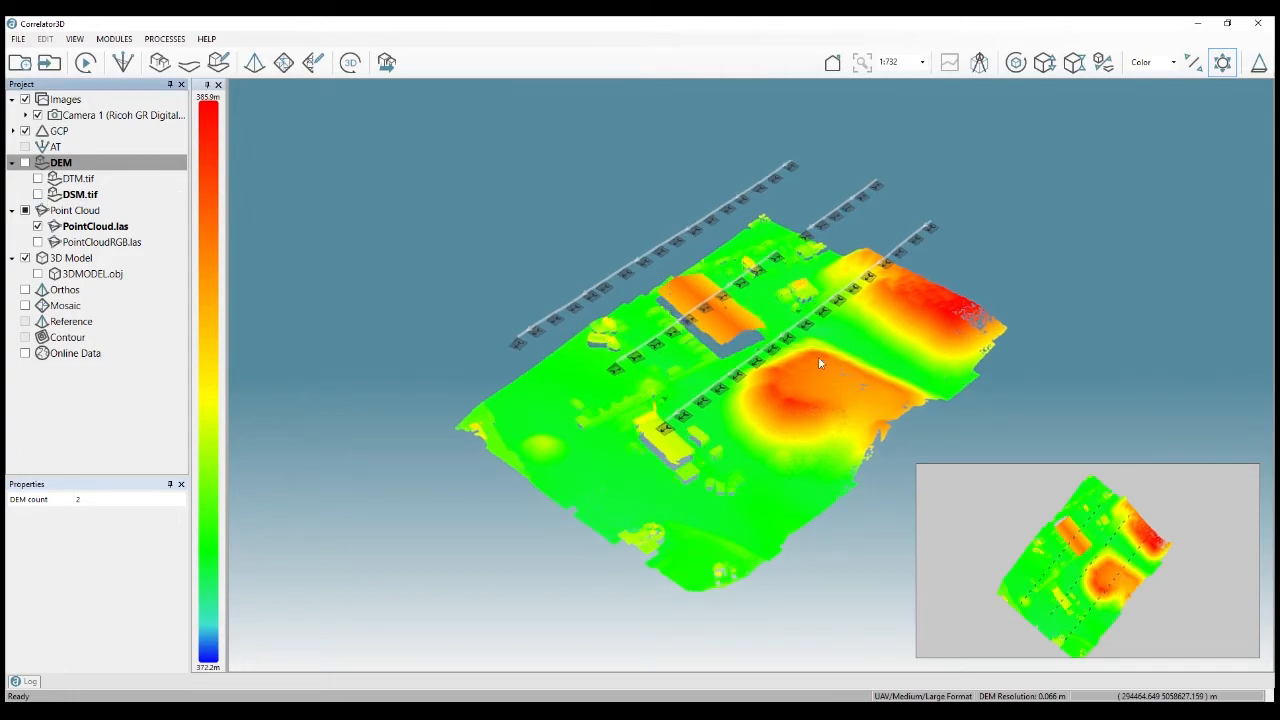
{"action": "scroll", "coordinate": [797, 490], "scroll_direction": "up", "scroll_amount": 5}
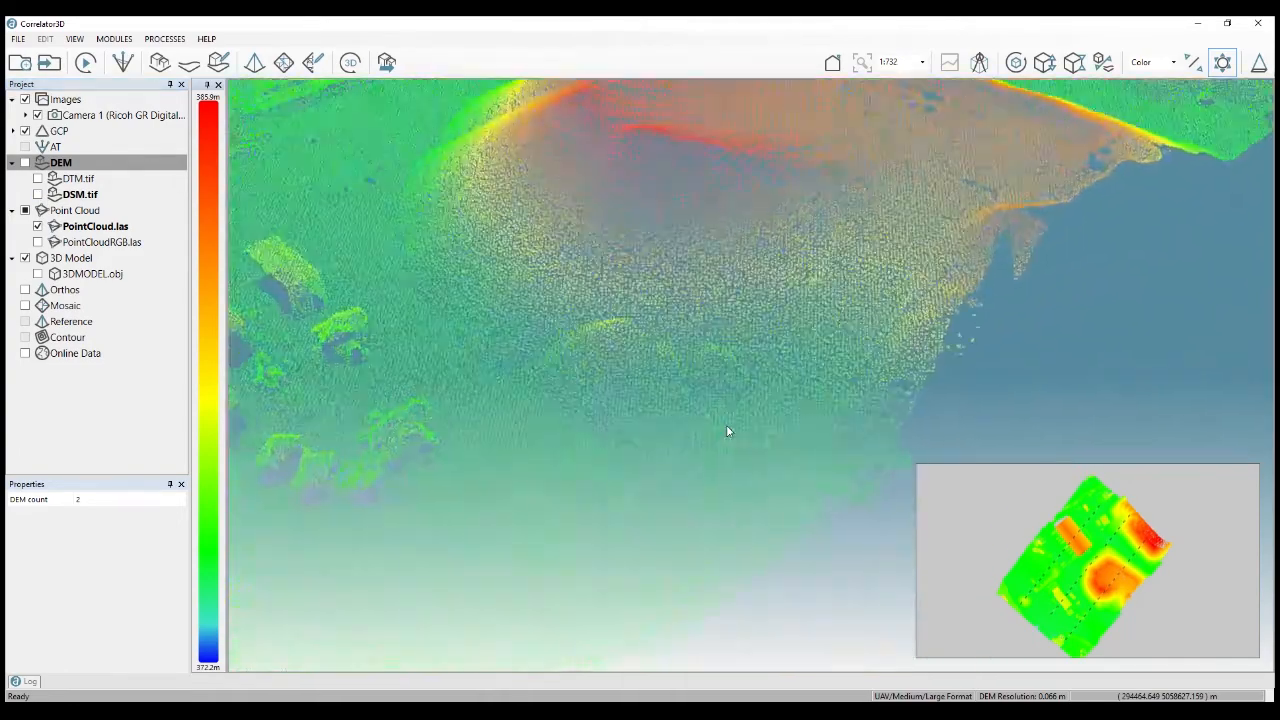
{"action": "scroll", "coordinate": [637, 336], "scroll_direction": "up", "scroll_amount": 5}
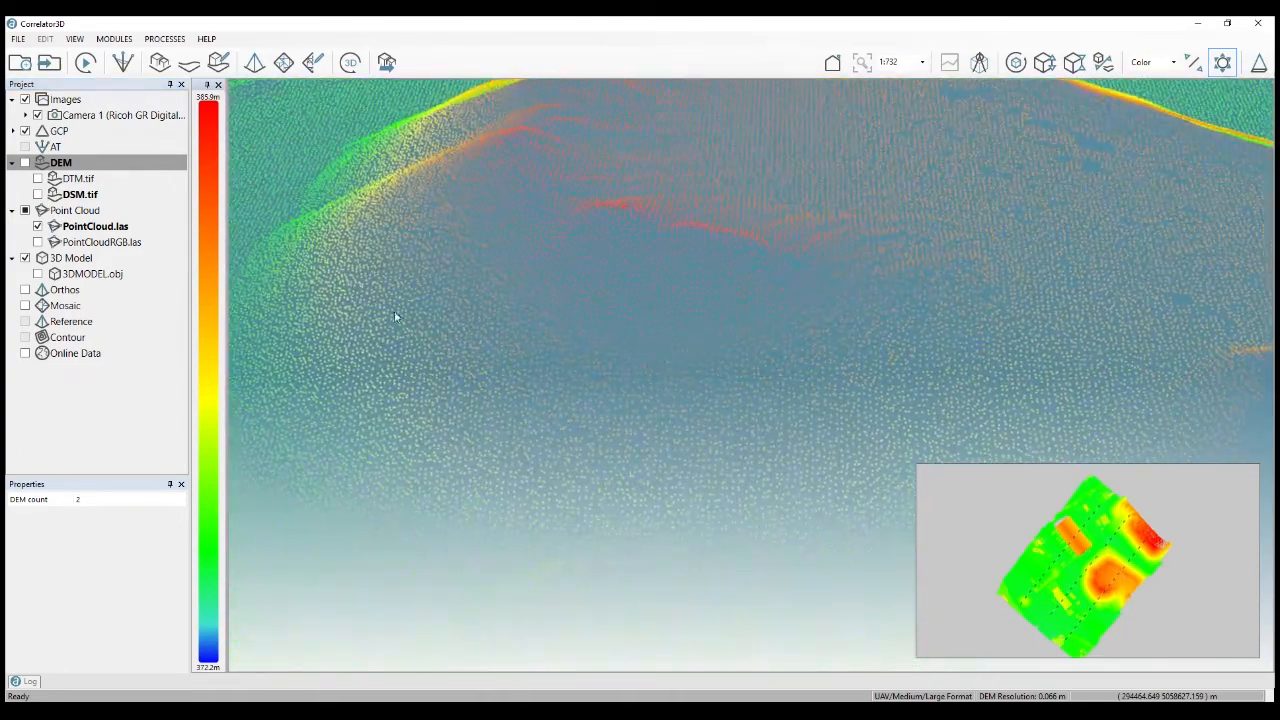
Hide PointCloud.las, display DSM.tif again and return the main view to 2D
{"action": "left_click", "coordinate": [38, 226]}
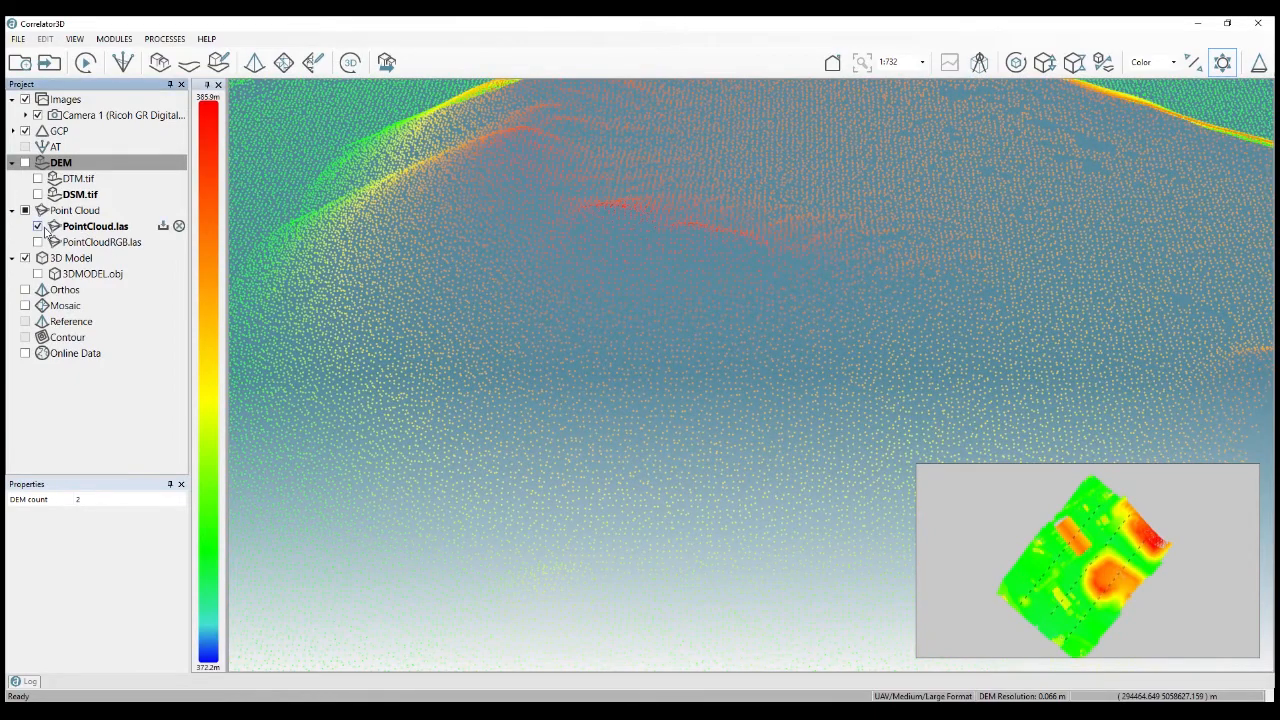
{"action": "left_click", "coordinate": [38, 194]}
{"action": "scroll", "coordinate": [667, 333], "scroll_direction": "down", "scroll_amount": 5}
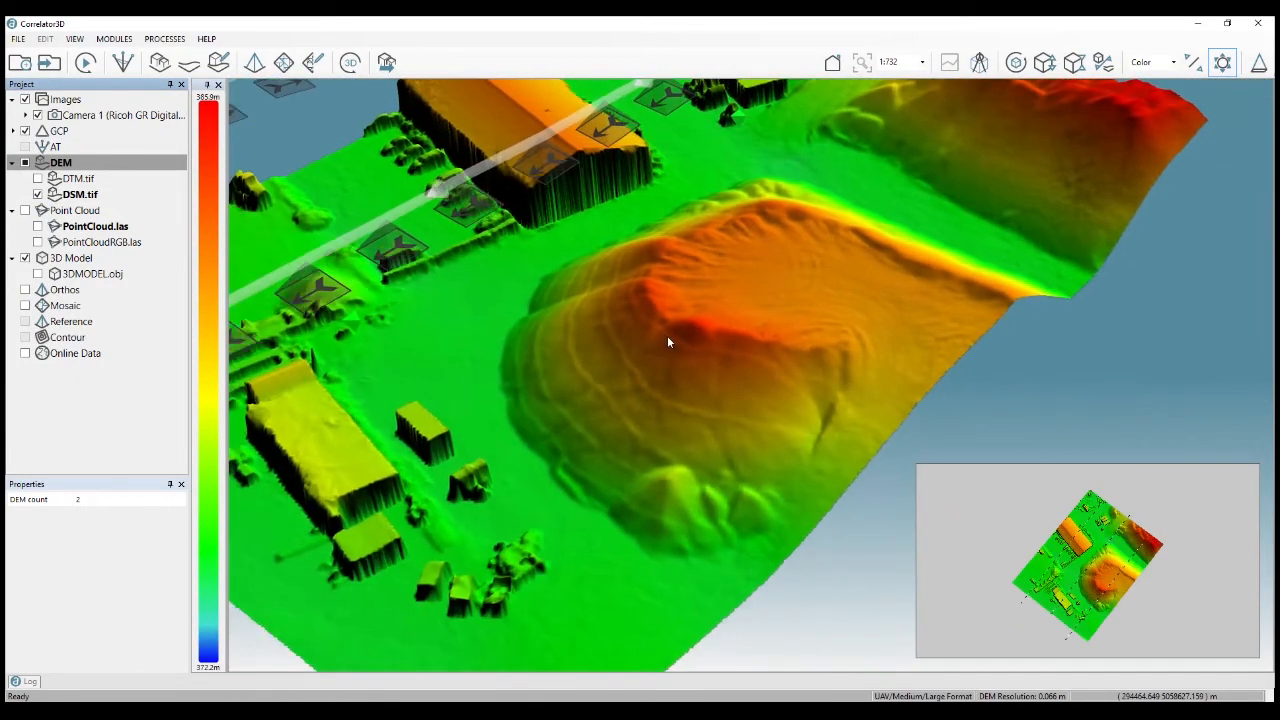
{"action": "left_click", "coordinate": [1103, 62]}
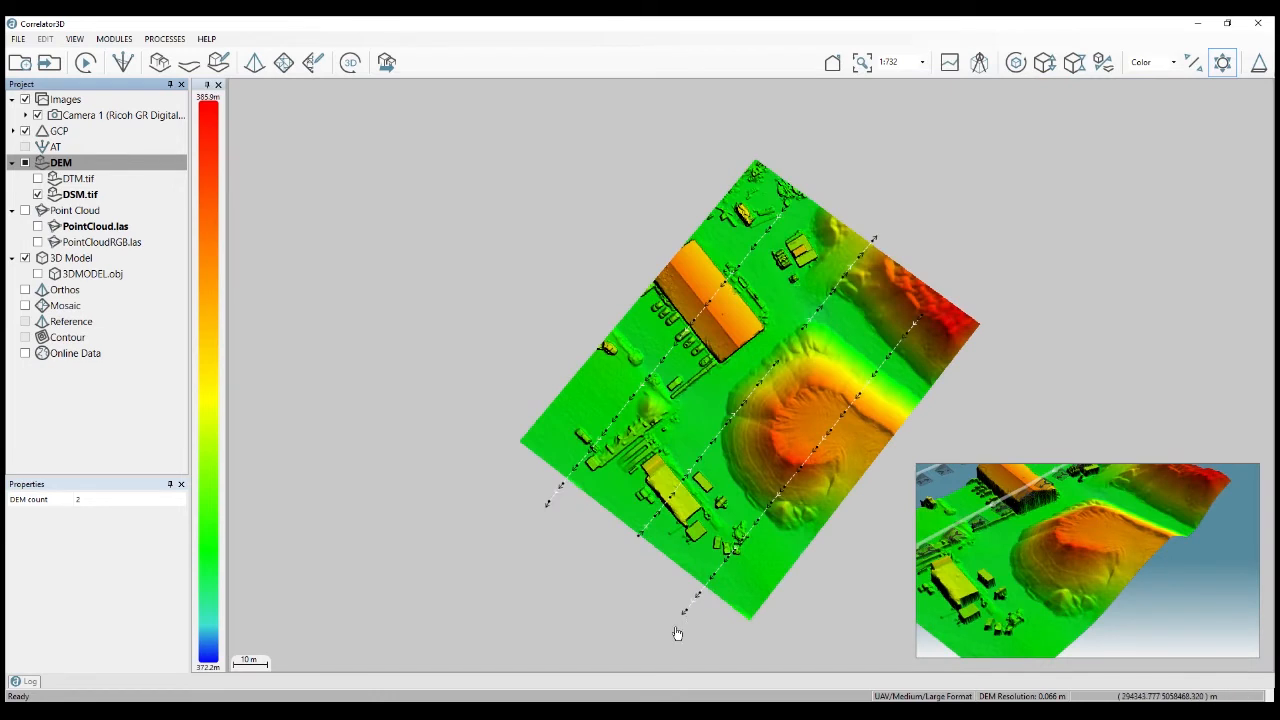
{"action": "left_click_drag", "start_coordinate": [828, 442], "coordinate": [778, 431]}
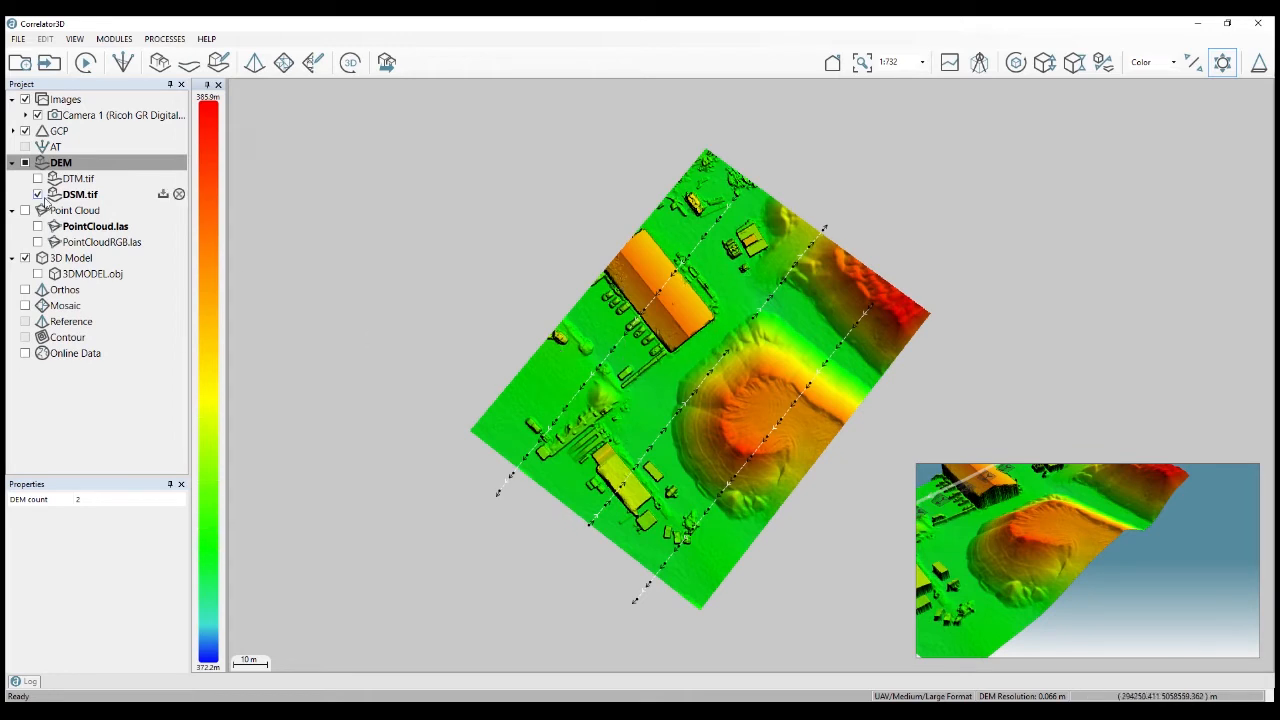
Open the DTM Extraction settings and move the dialog aside so the DSM's buildings and mounds are unobstructed
{"action": "left_click", "coordinate": [114, 38]}
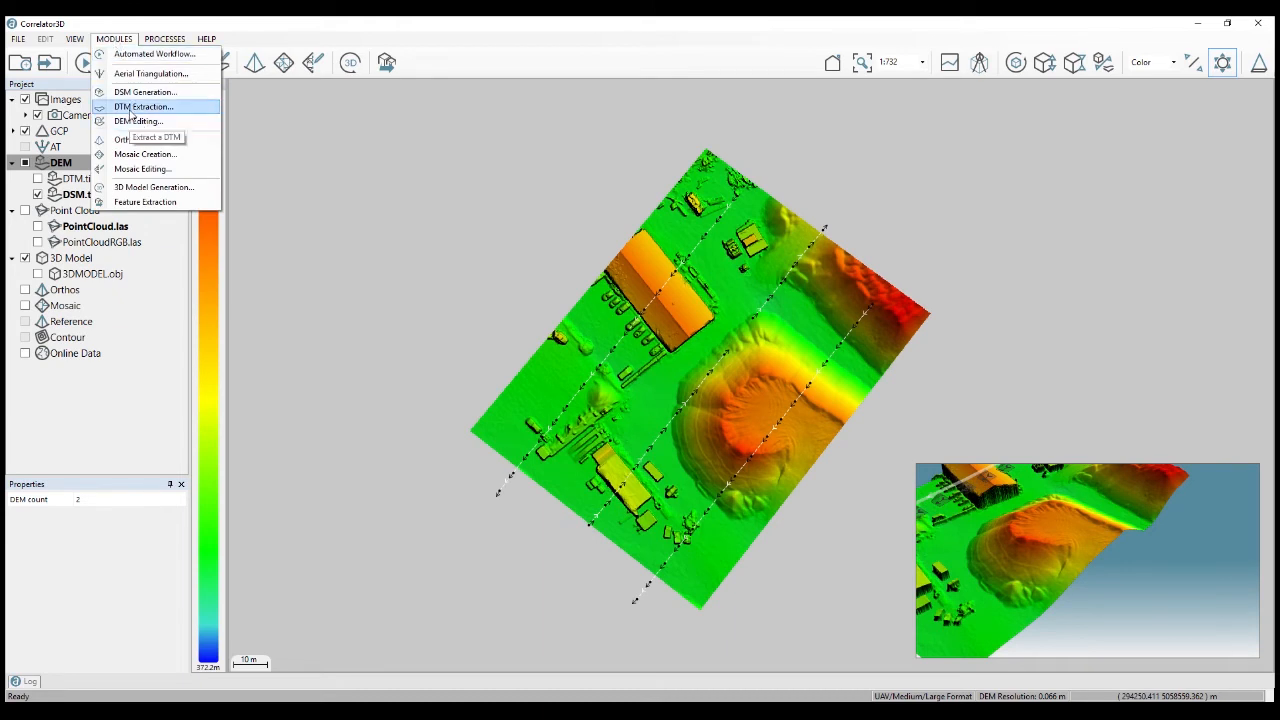
{"action": "left_click", "coordinate": [130, 110]}
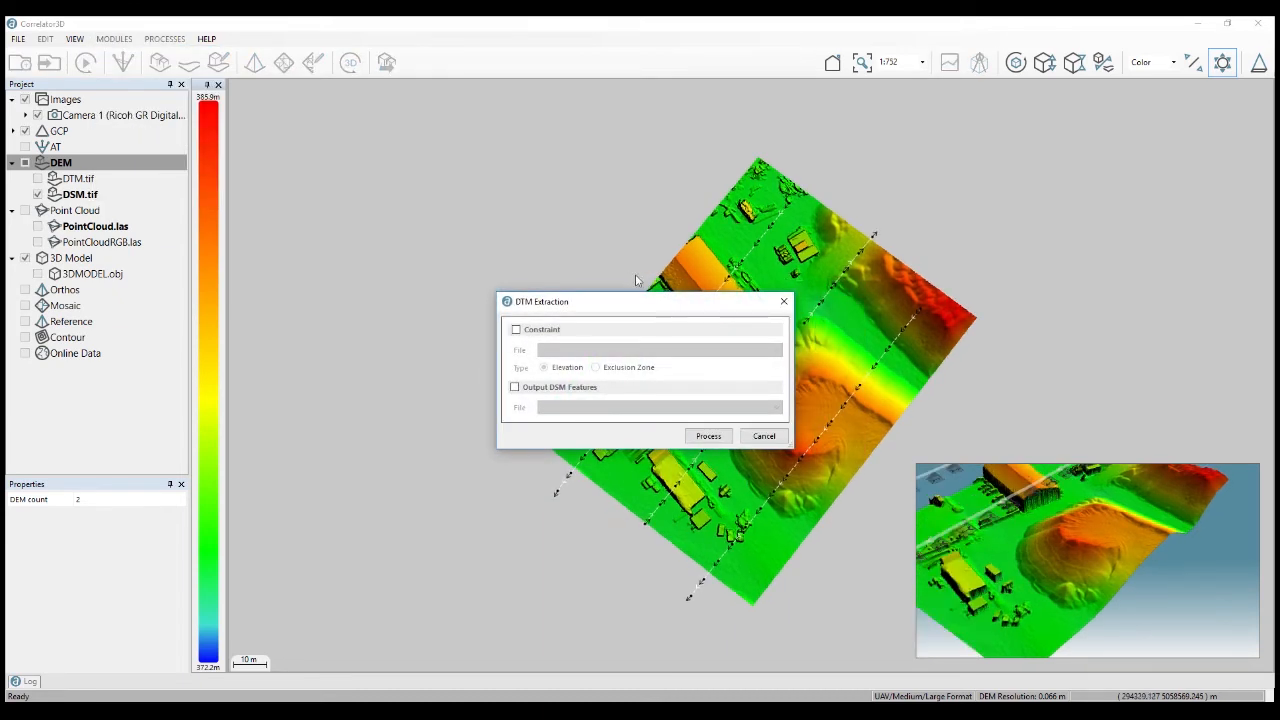
{"action": "left_click_drag", "start_coordinate": [642, 310], "coordinate": [558, 280]}
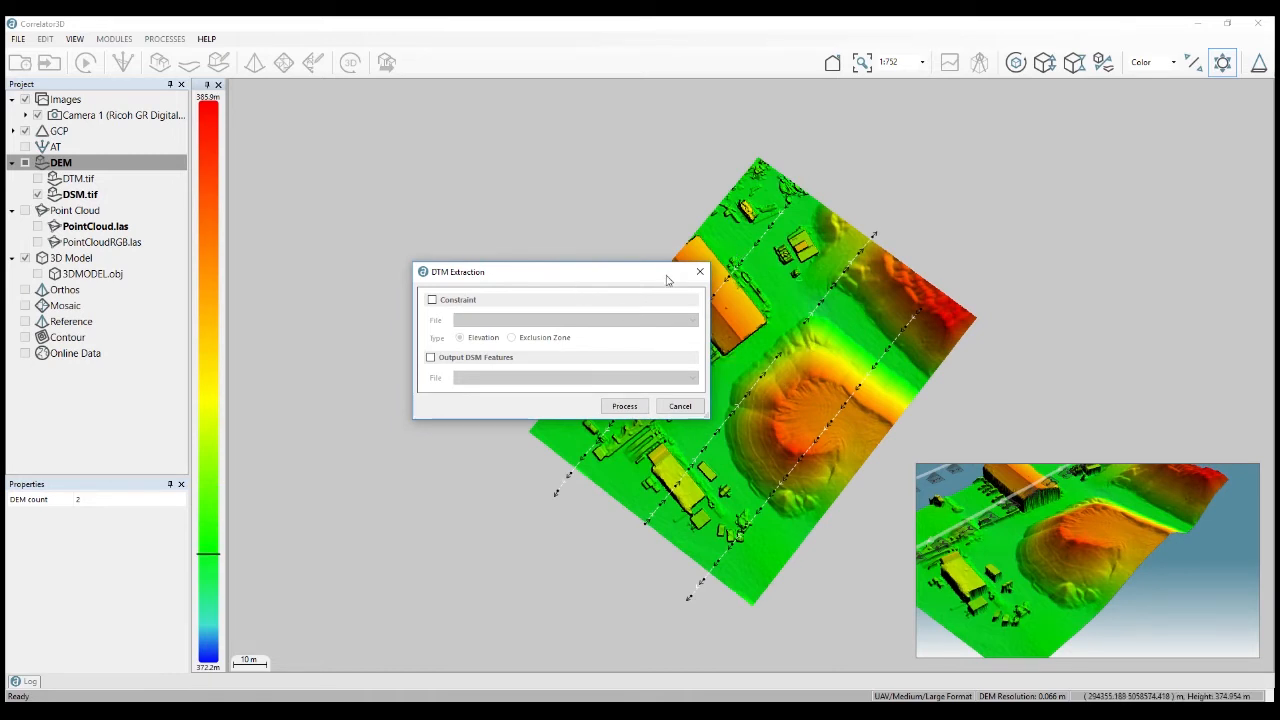
{"action": "left_click_drag", "start_coordinate": [635, 281], "coordinate": [600, 271]}
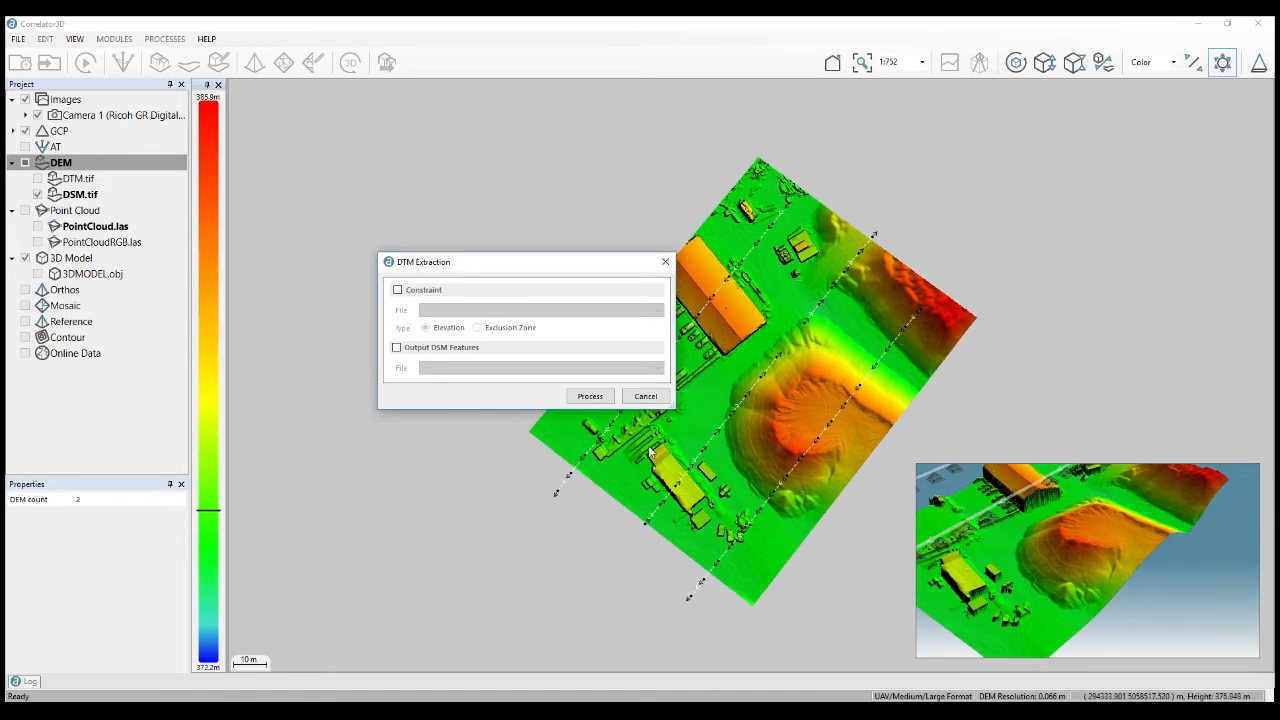
{"action": "left_click_drag", "start_coordinate": [548, 275], "coordinate": [501, 266]}
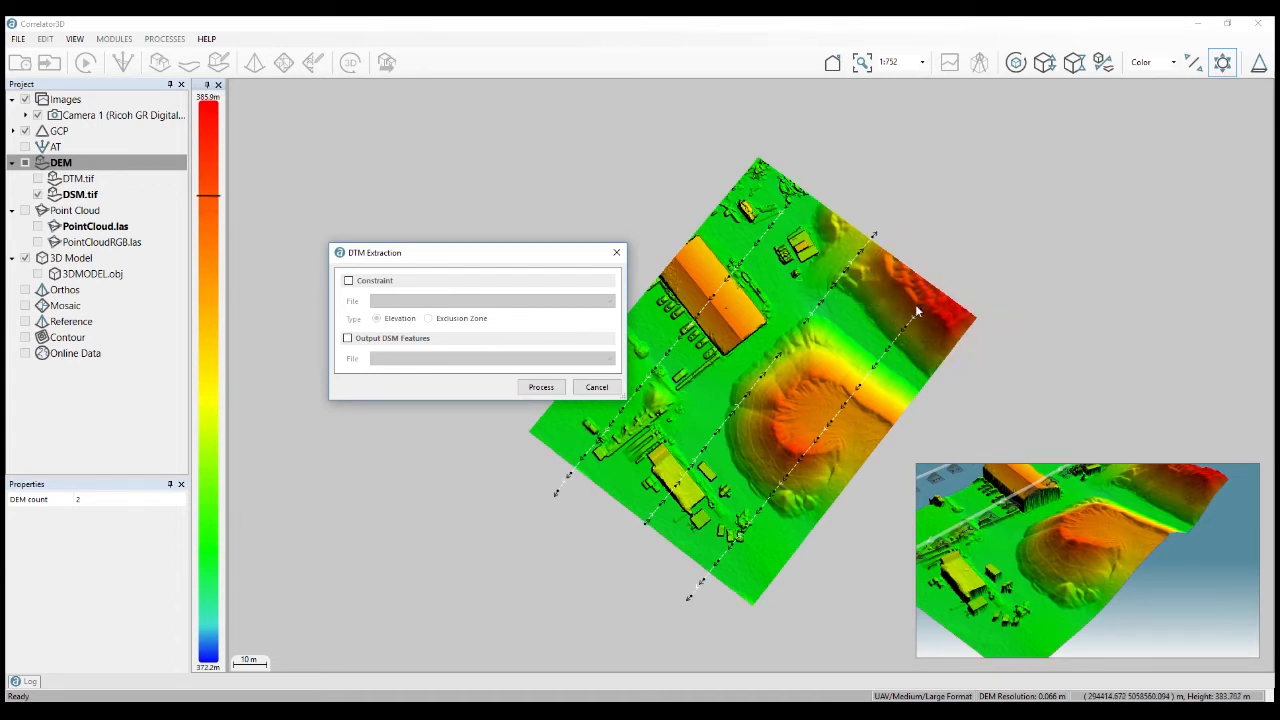
Enable the DTM extraction constraint with Exclusion.shp as an Exclusion Zone, and close the settings without processing
{"action": "left_click", "coordinate": [348, 281]}
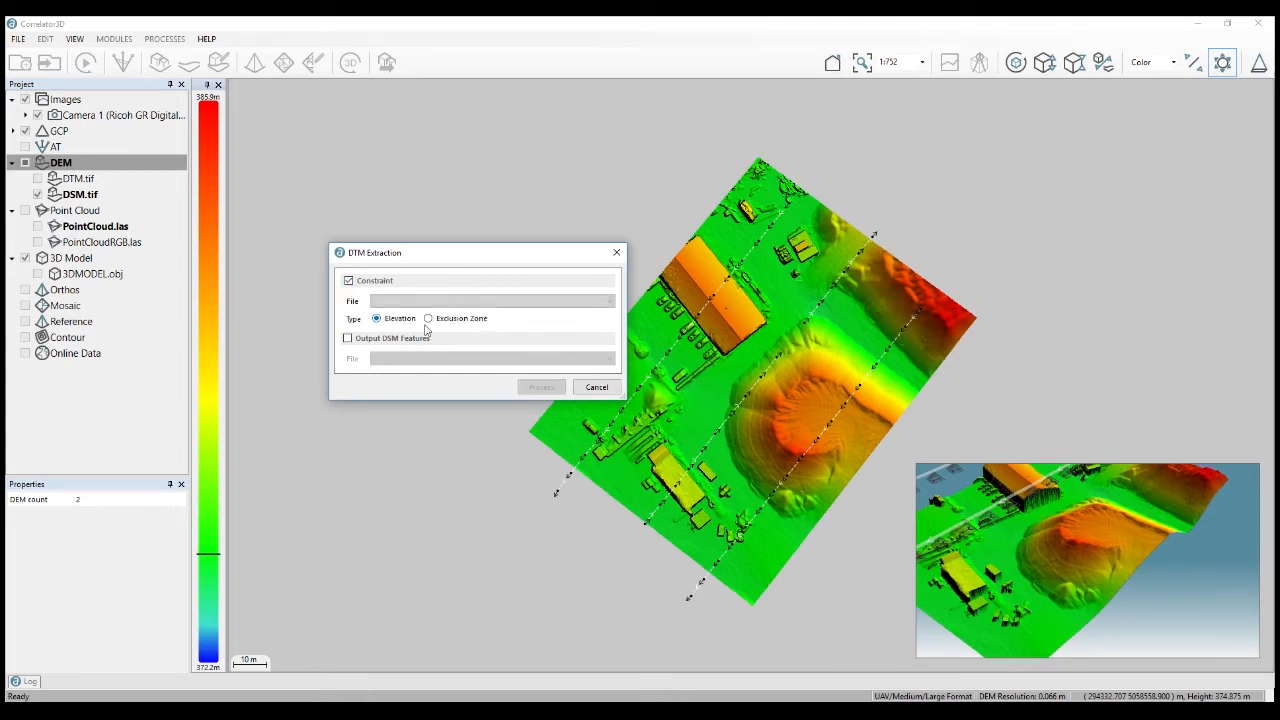
{"action": "left_click", "coordinate": [440, 302]}
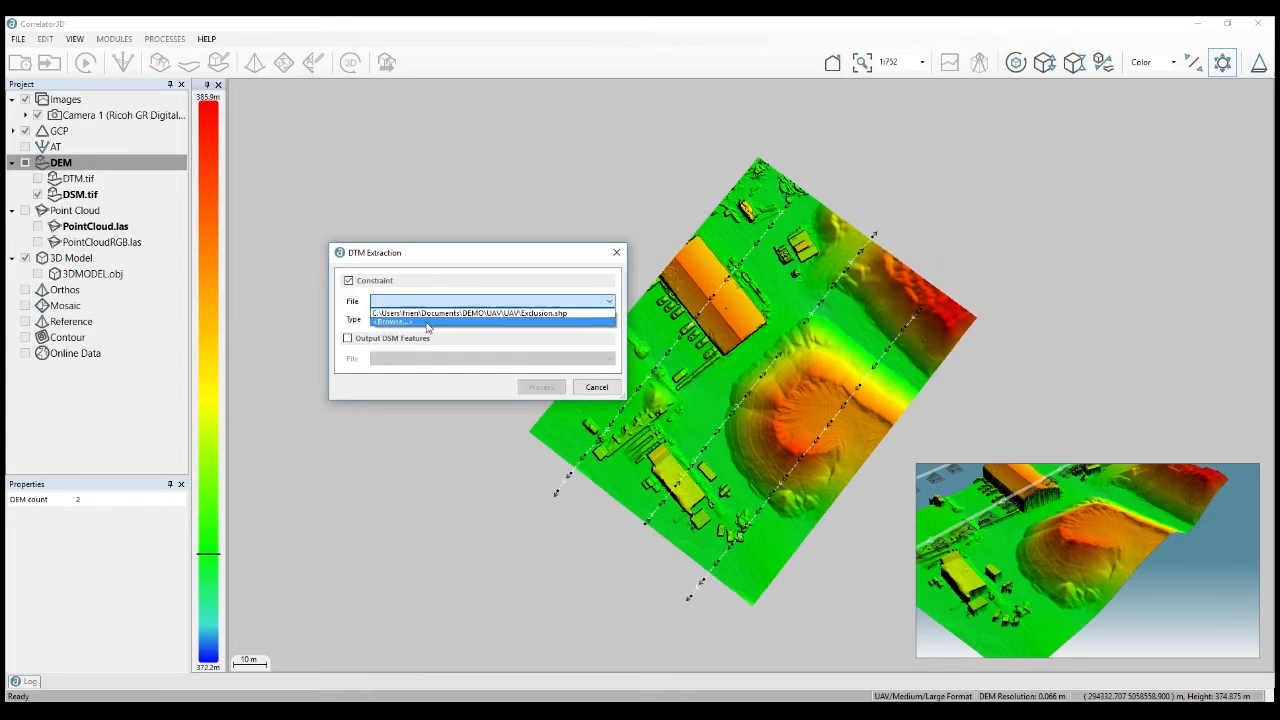
{"action": "left_click", "coordinate": [428, 323]}
{"action": "double_click", "coordinate": [500, 140]}
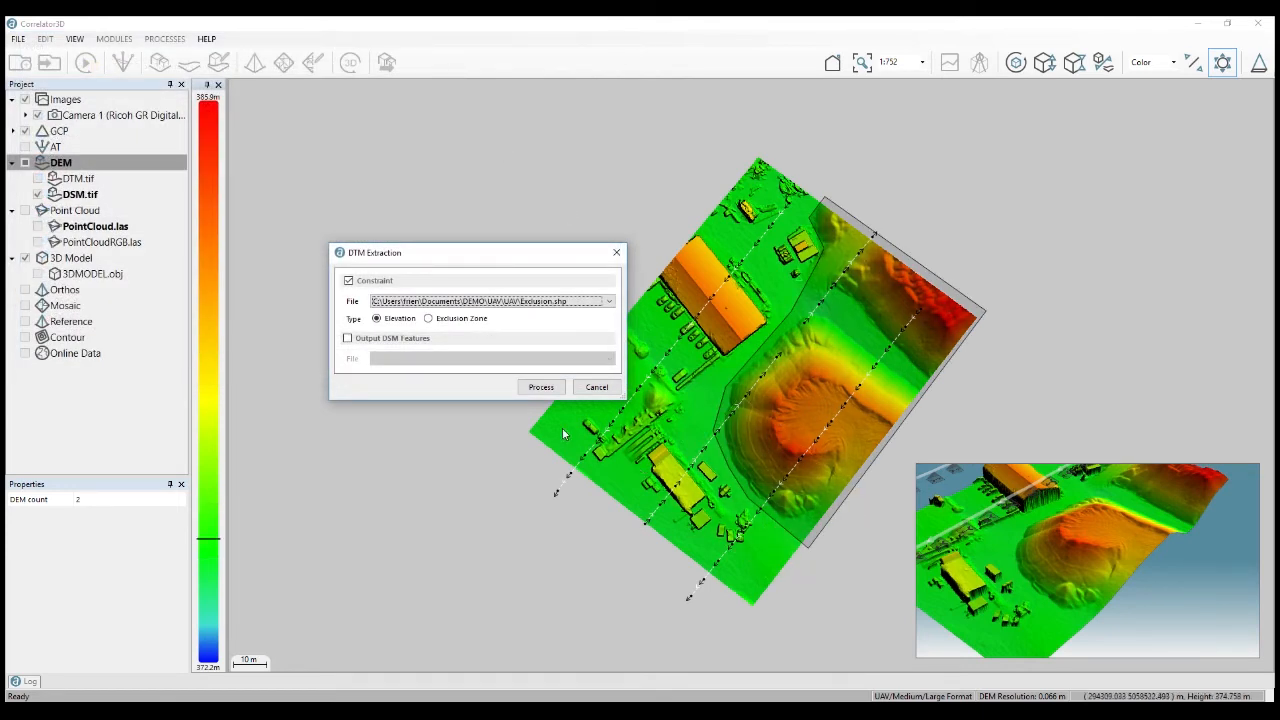
{"action": "left_click", "coordinate": [442, 322]}
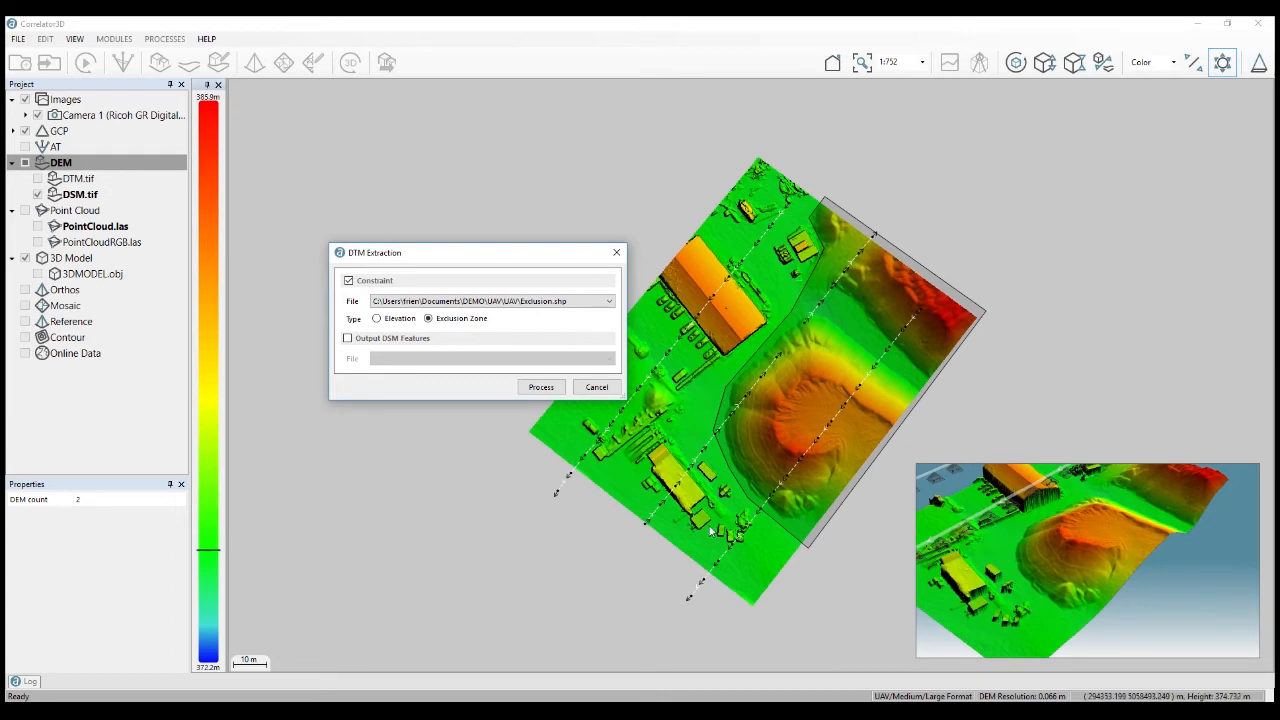
{"action": "left_click", "coordinate": [610, 391]}
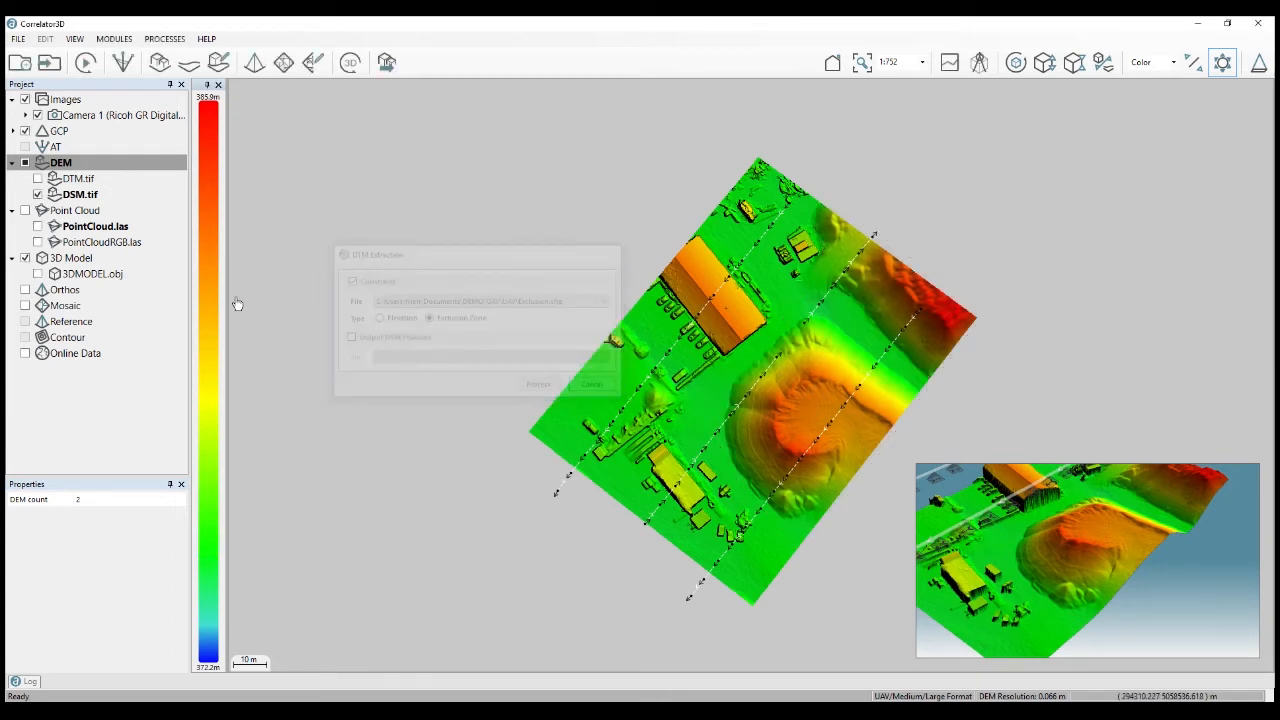
Hide DSM.tif and display DTM.tif to examine the extracted terrain in the 2D and 3D views
{"action": "left_click", "coordinate": [37, 192]}
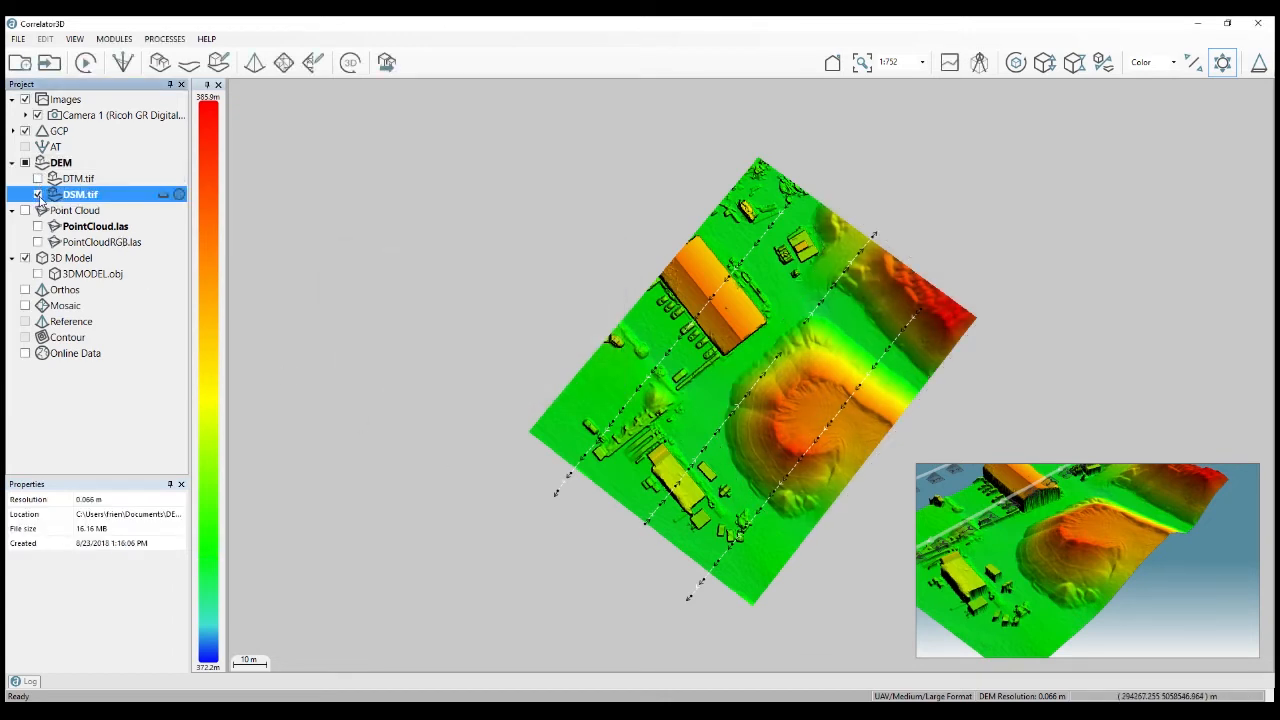
{"action": "left_click", "coordinate": [38, 194]}
{"action": "left_click", "coordinate": [38, 179]}
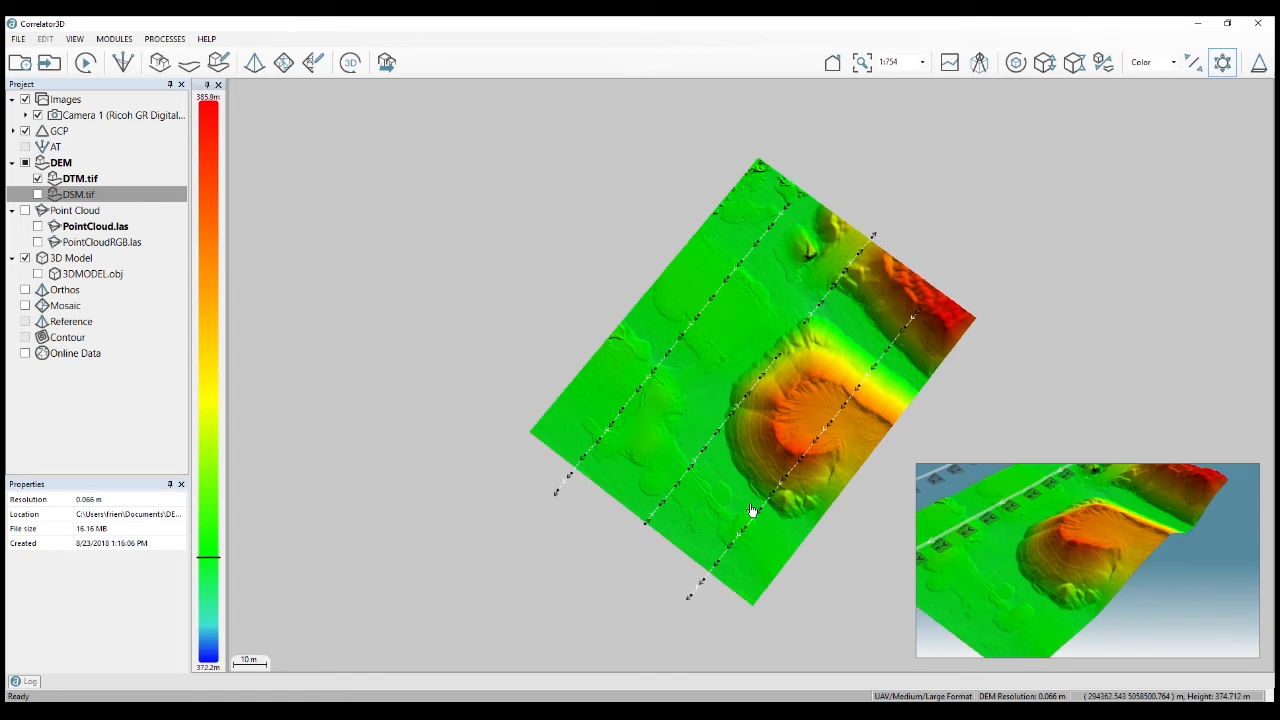
{"action": "left_click_drag", "start_coordinate": [1096, 552], "coordinate": [1005, 568]}
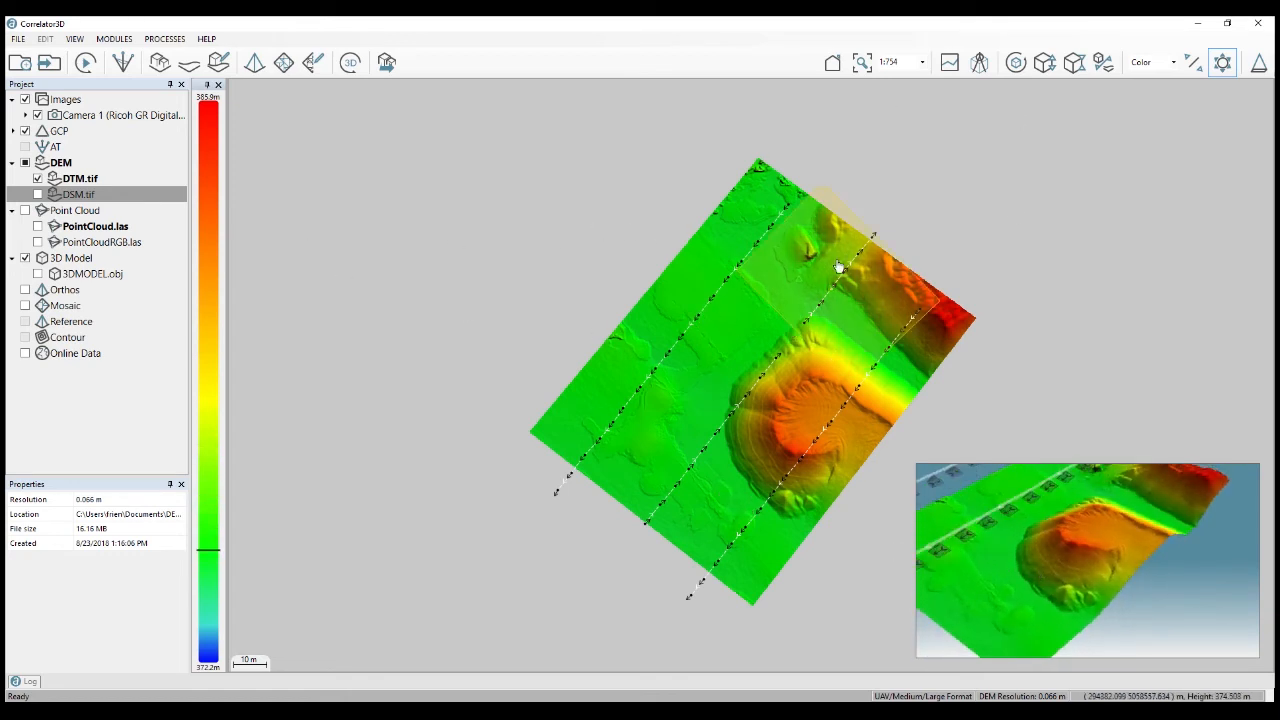
Extract contours from DTM.tif with a 0.5 m interval and 0 offset, and inspect the lines around the large mound
{"action": "left_click", "coordinate": [164, 39]}
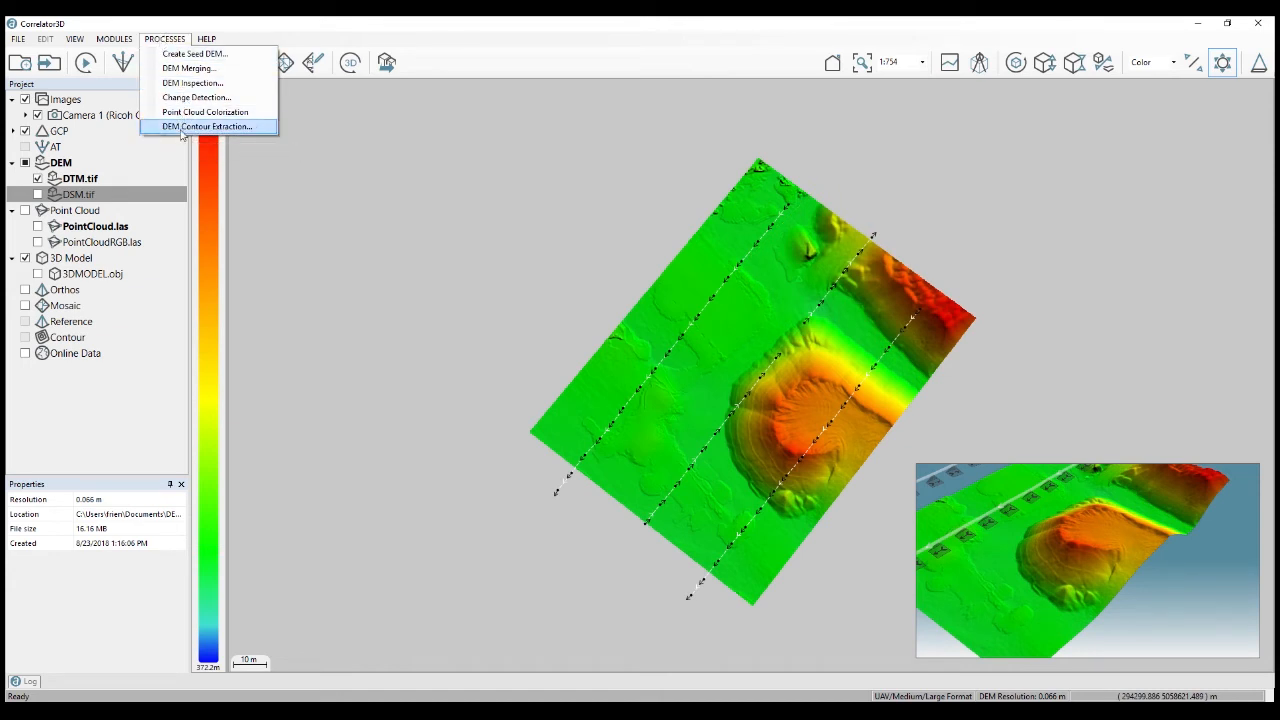
{"action": "left_click", "coordinate": [190, 127]}
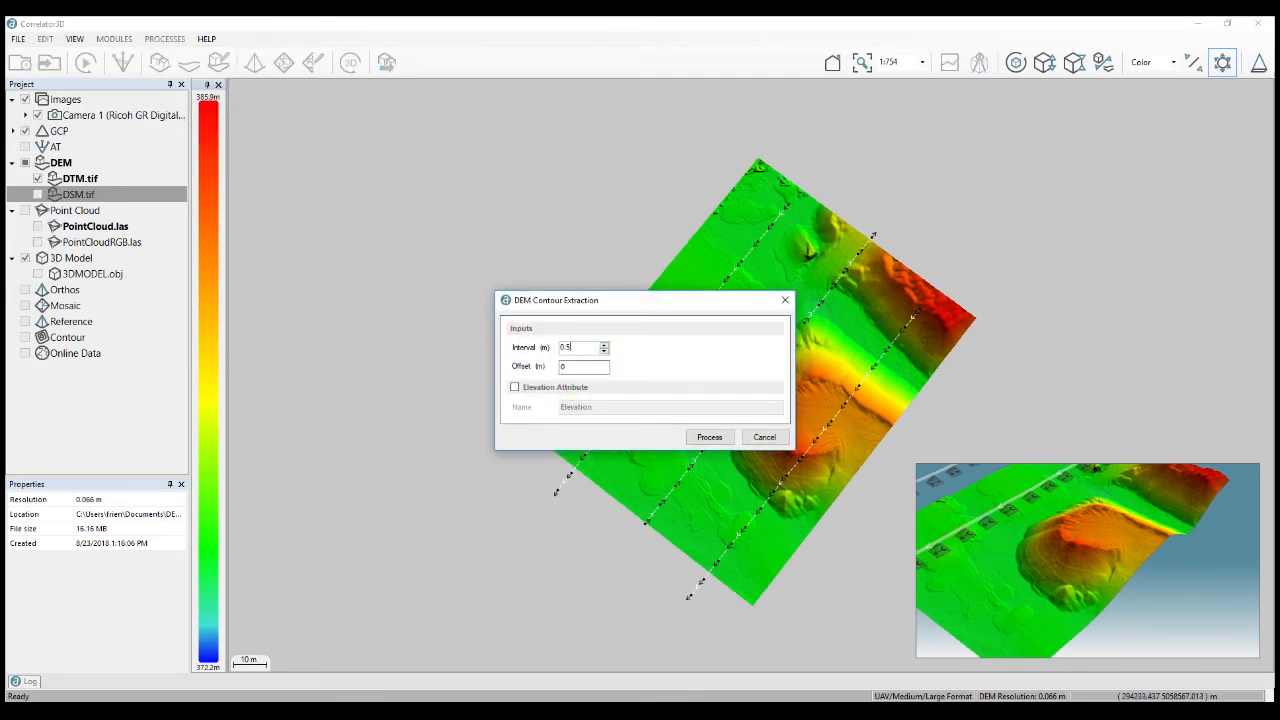
{"action": "left_click", "coordinate": [709, 437]}
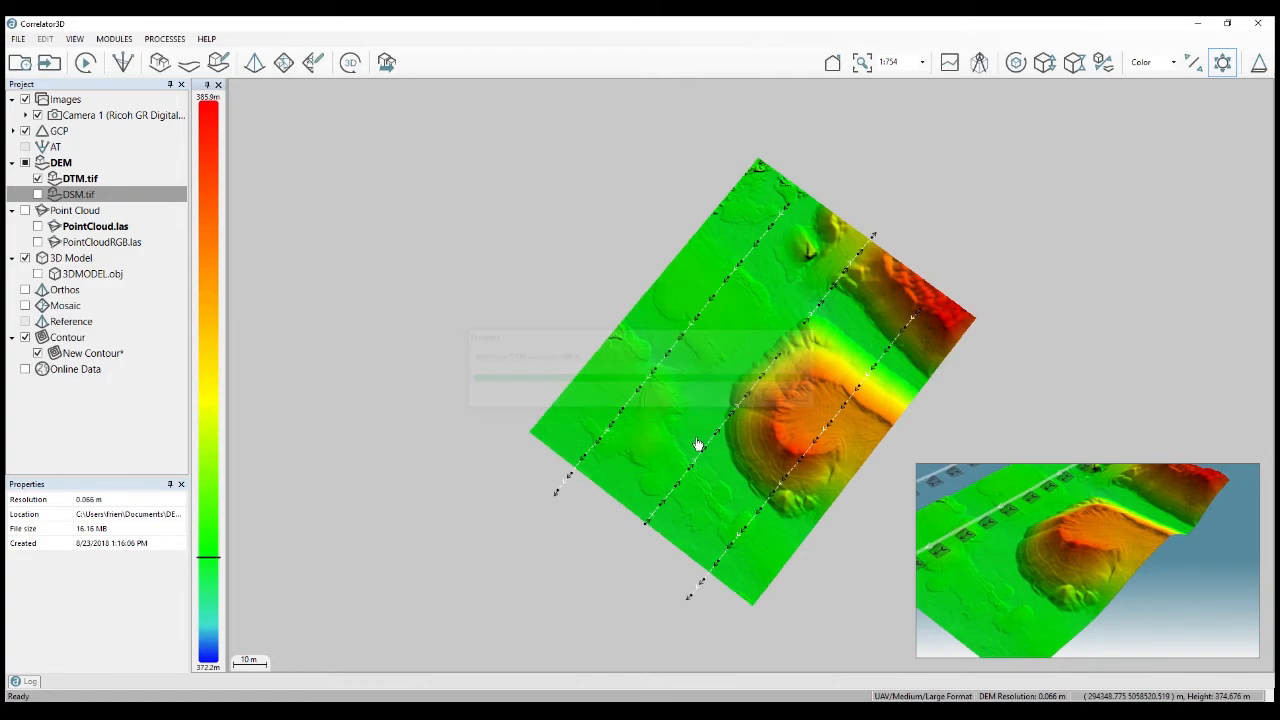
{"action": "scroll", "coordinate": [848, 517], "scroll_direction": "up", "scroll_amount": 6}
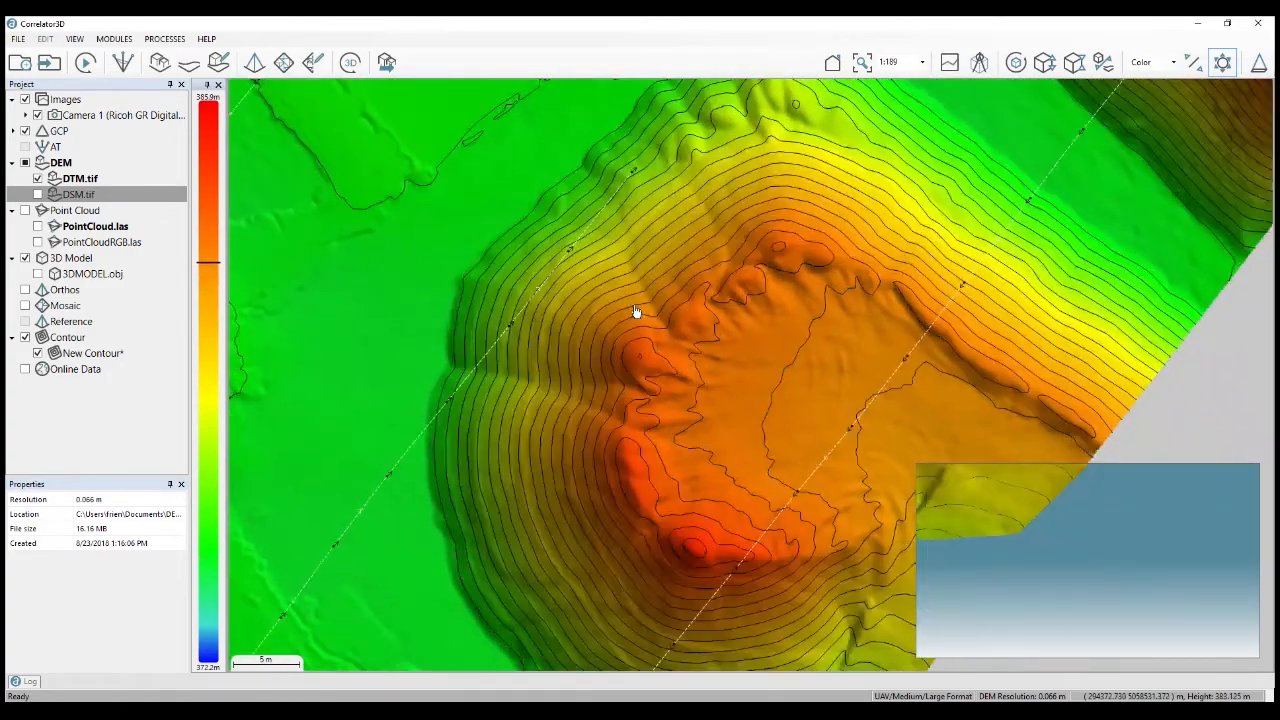
{"action": "scroll", "coordinate": [648, 425], "scroll_direction": "down", "scroll_amount": 2}
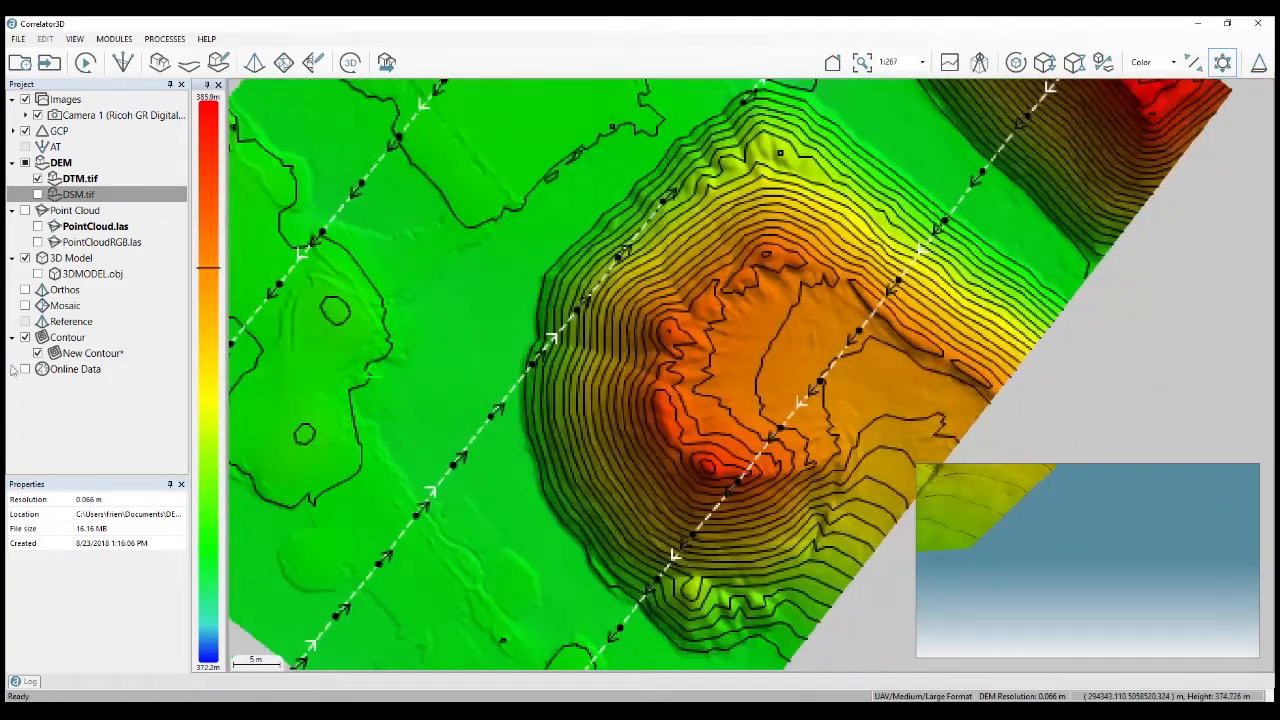
Check the file types available for saving the new contour, and close the dialog without saving
{"action": "left_click", "coordinate": [80, 354]}
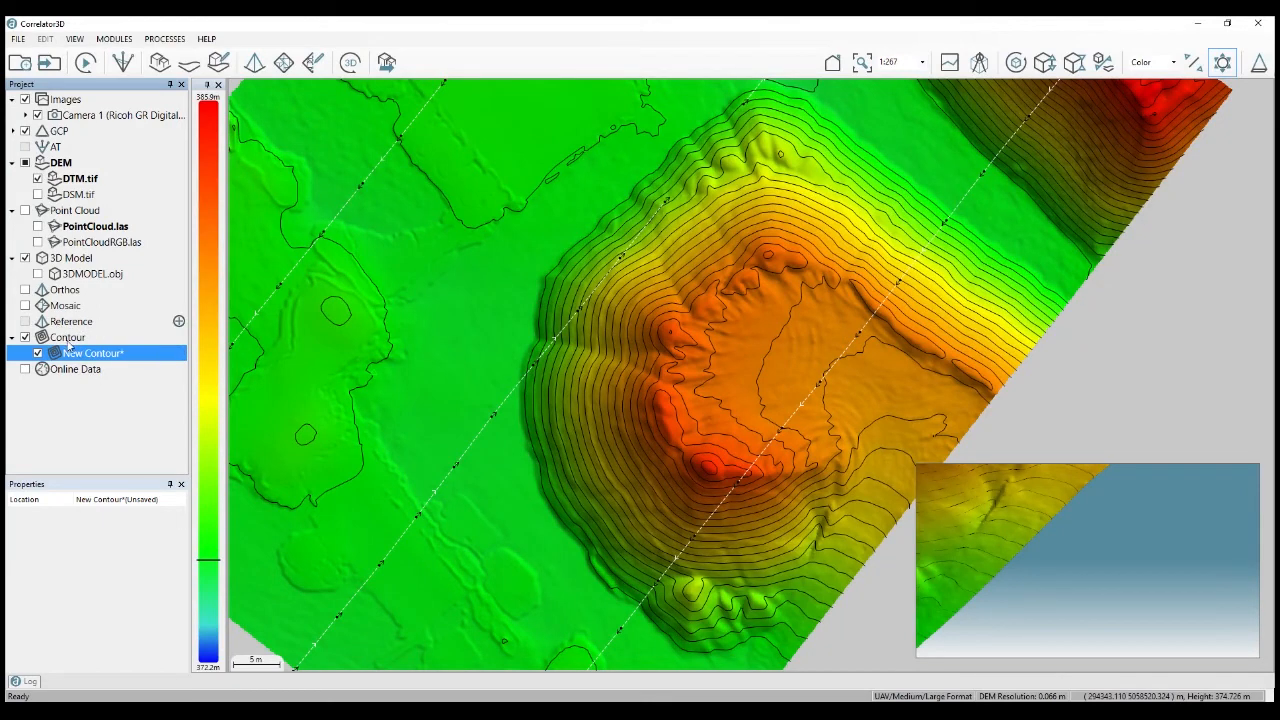
{"action": "left_click", "coordinate": [171, 353]}
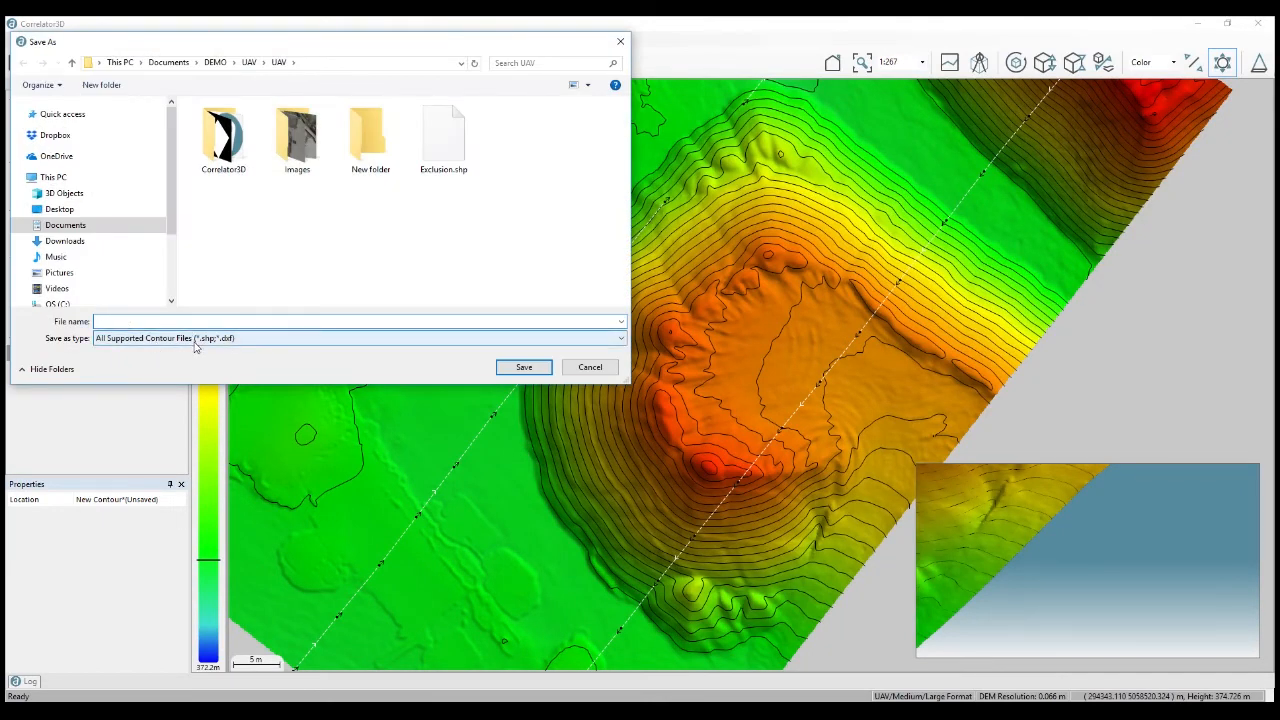
{"action": "left_click", "coordinate": [590, 367]}
{"action": "scroll", "coordinate": [631, 314], "scroll_direction": "down", "scroll_amount": 2}
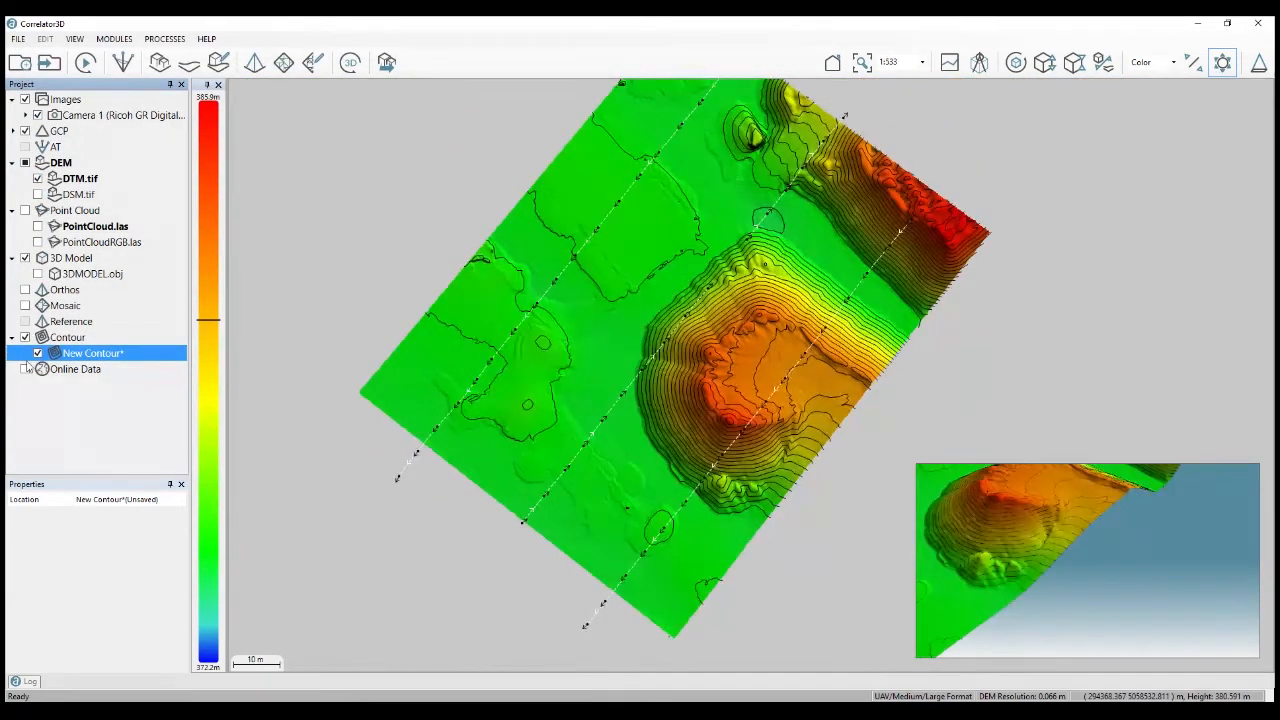
Hide the new contour layer, display PointCloud.las over the DTM and inspect it around the large mound
{"action": "left_click", "coordinate": [38, 353]}
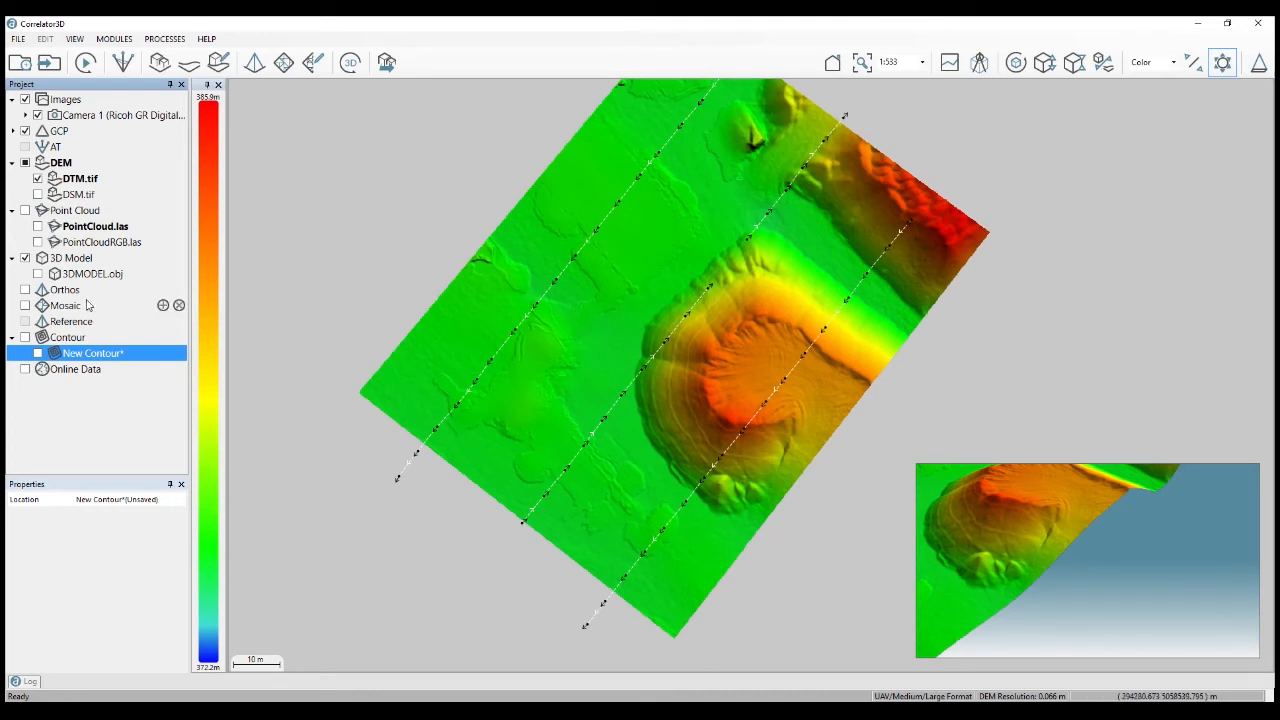
{"action": "left_click", "coordinate": [38, 226]}
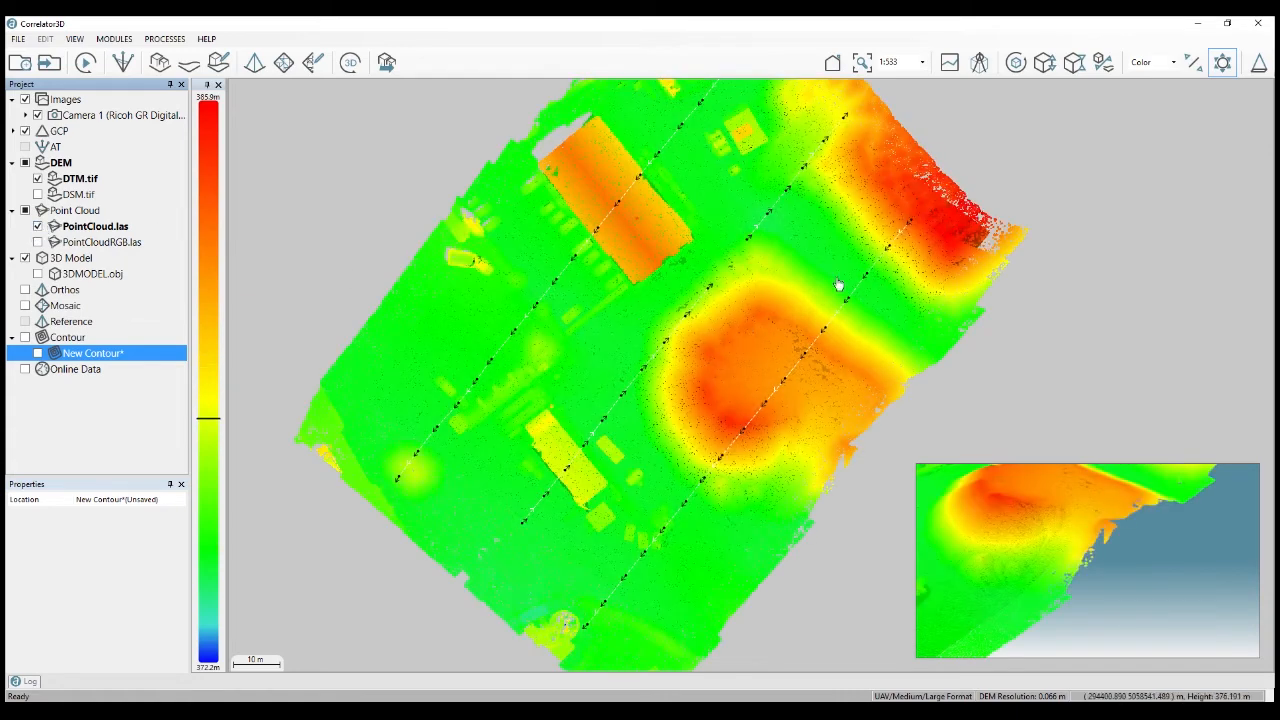
{"action": "scroll", "coordinate": [708, 500], "scroll_direction": "up", "scroll_amount": 1}
{"action": "scroll", "coordinate": [706, 500], "scroll_direction": "up", "scroll_amount": 1}
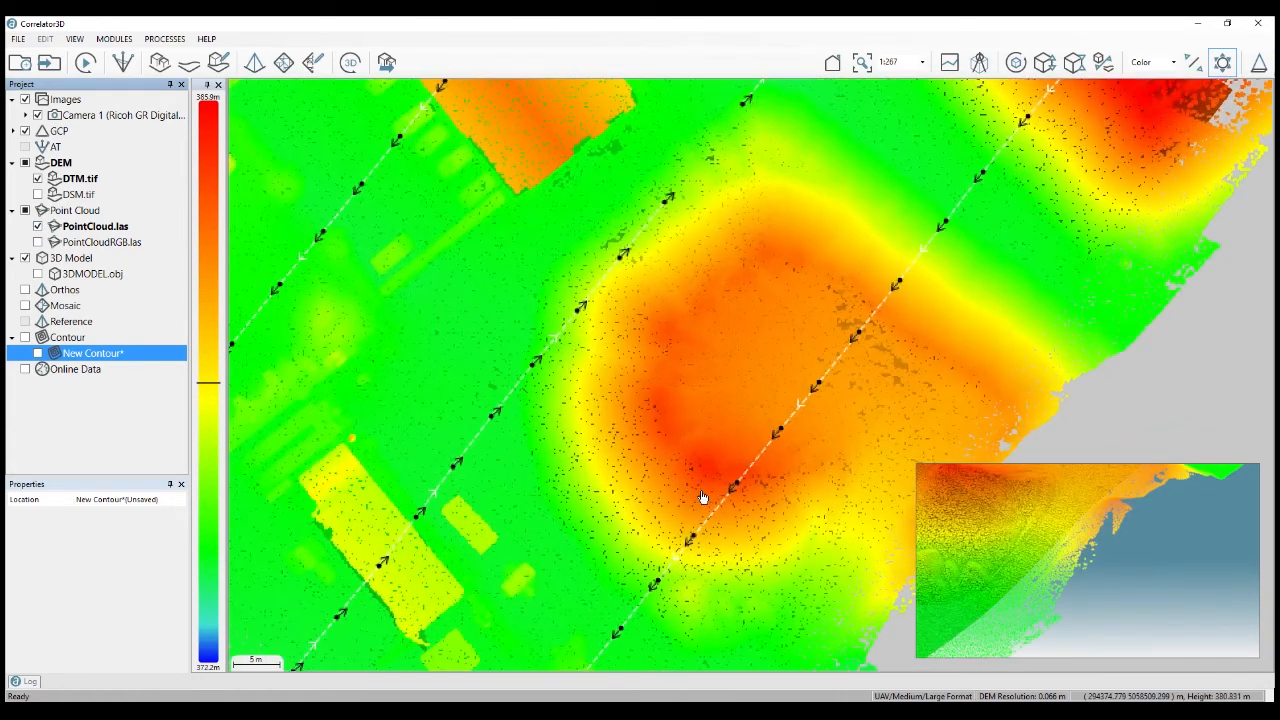
{"action": "scroll", "coordinate": [692, 458], "scroll_direction": "down", "scroll_amount": 1}
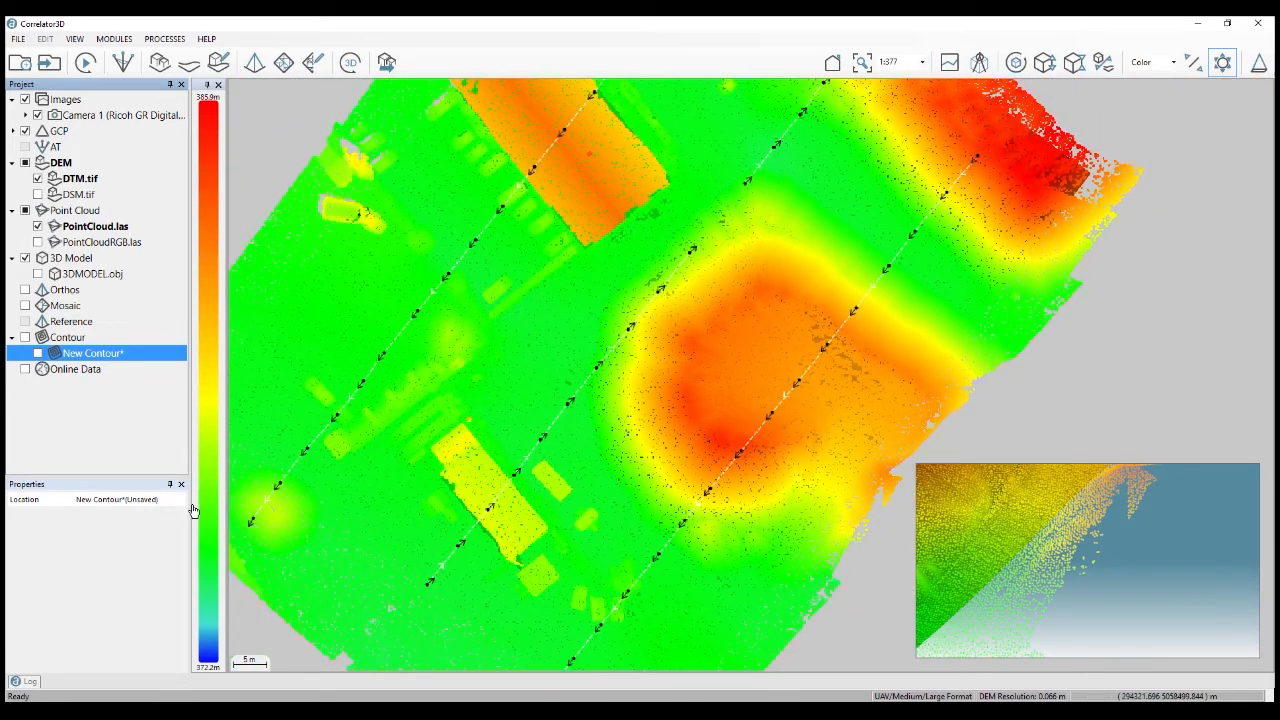
Turn on the Mosaic preview, accept loading the images, and look up Point Cloud Colorization among the processes
{"action": "left_click", "coordinate": [25, 306]}
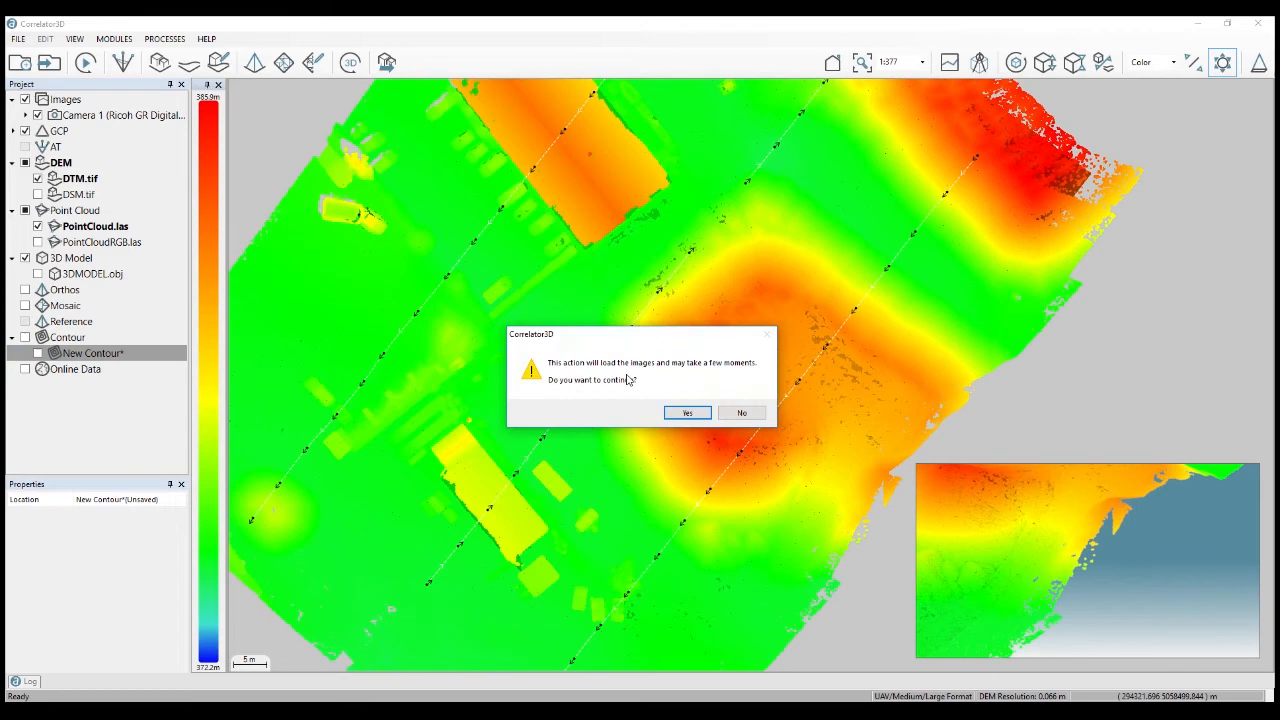
{"action": "left_click", "coordinate": [688, 413]}
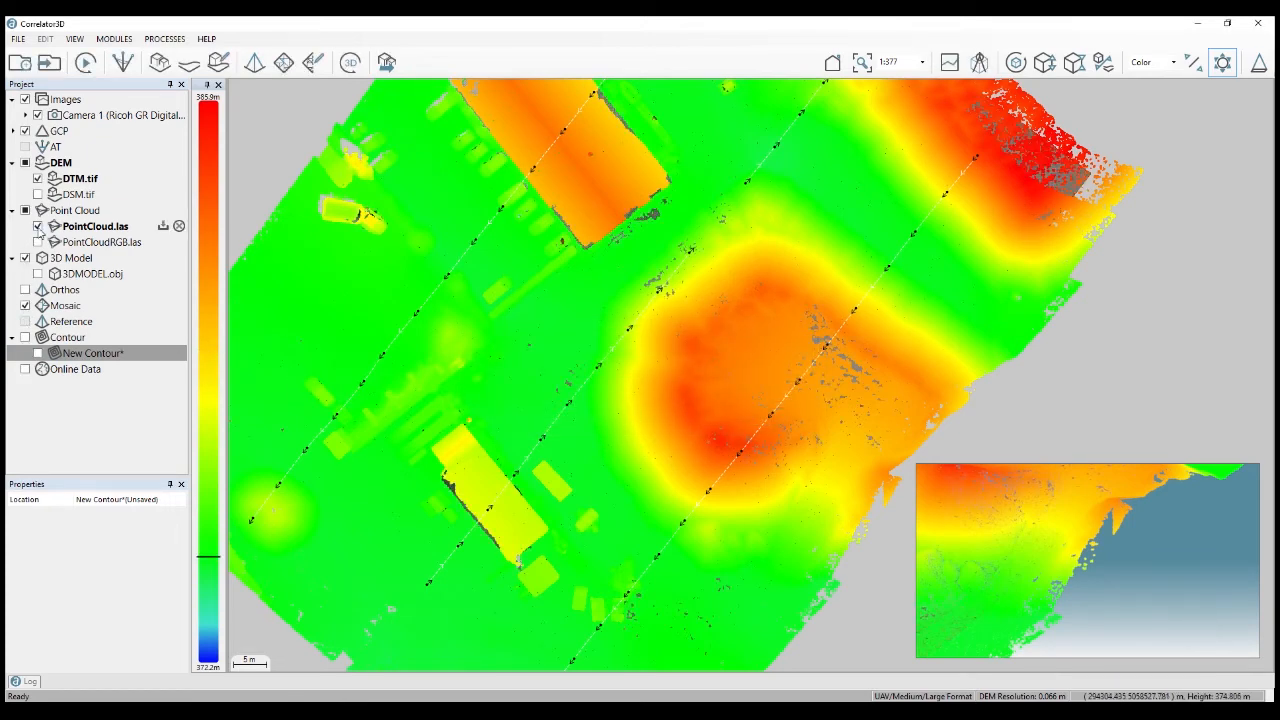
{"action": "left_click", "coordinate": [38, 227]}
{"action": "left_click", "coordinate": [38, 227]}
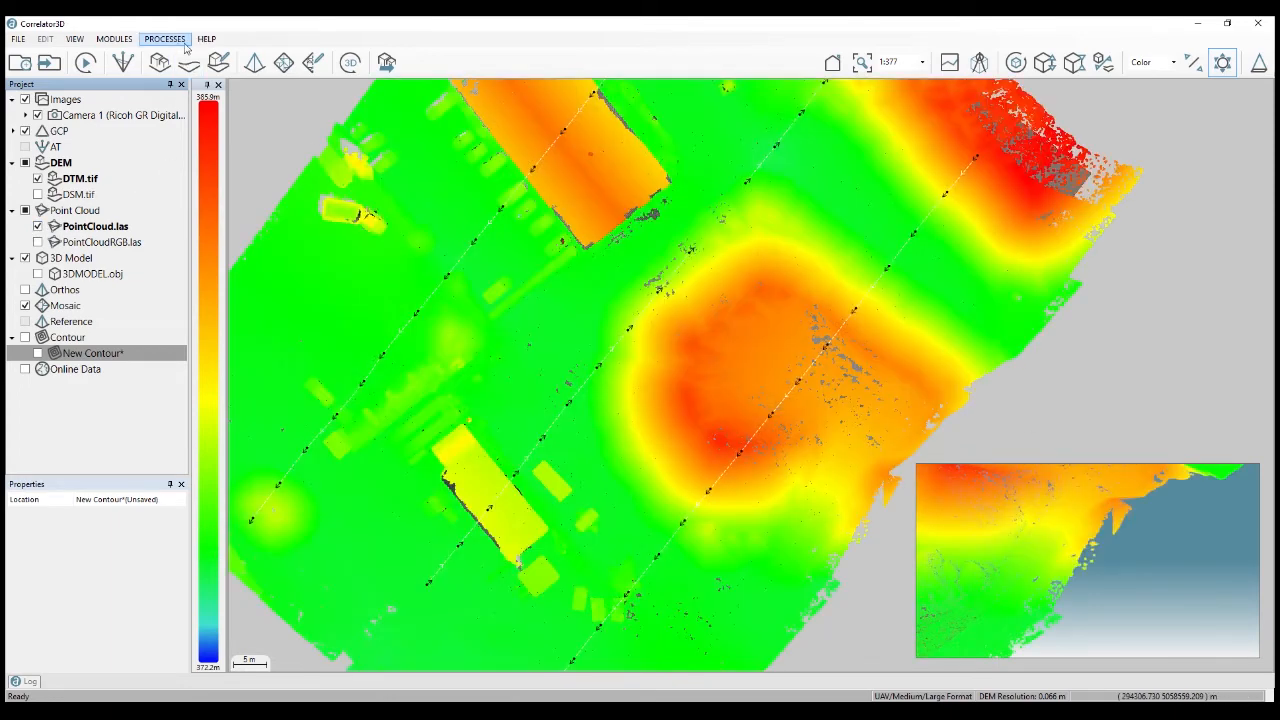
{"action": "left_click", "coordinate": [168, 40]}
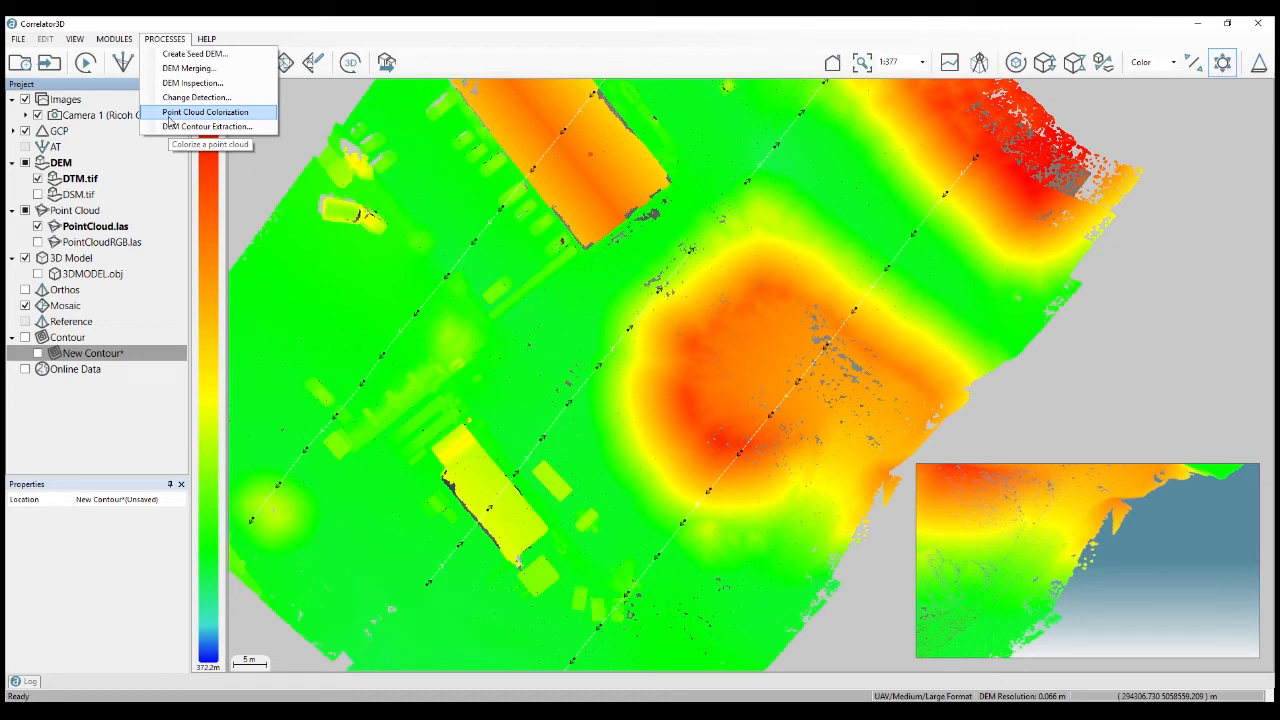
Display PointCloudRGB.las in place of PointCloud.las, hide the 3D Model group and inspect the coloured points around the large mound
{"action": "left_click", "coordinate": [38, 227]}
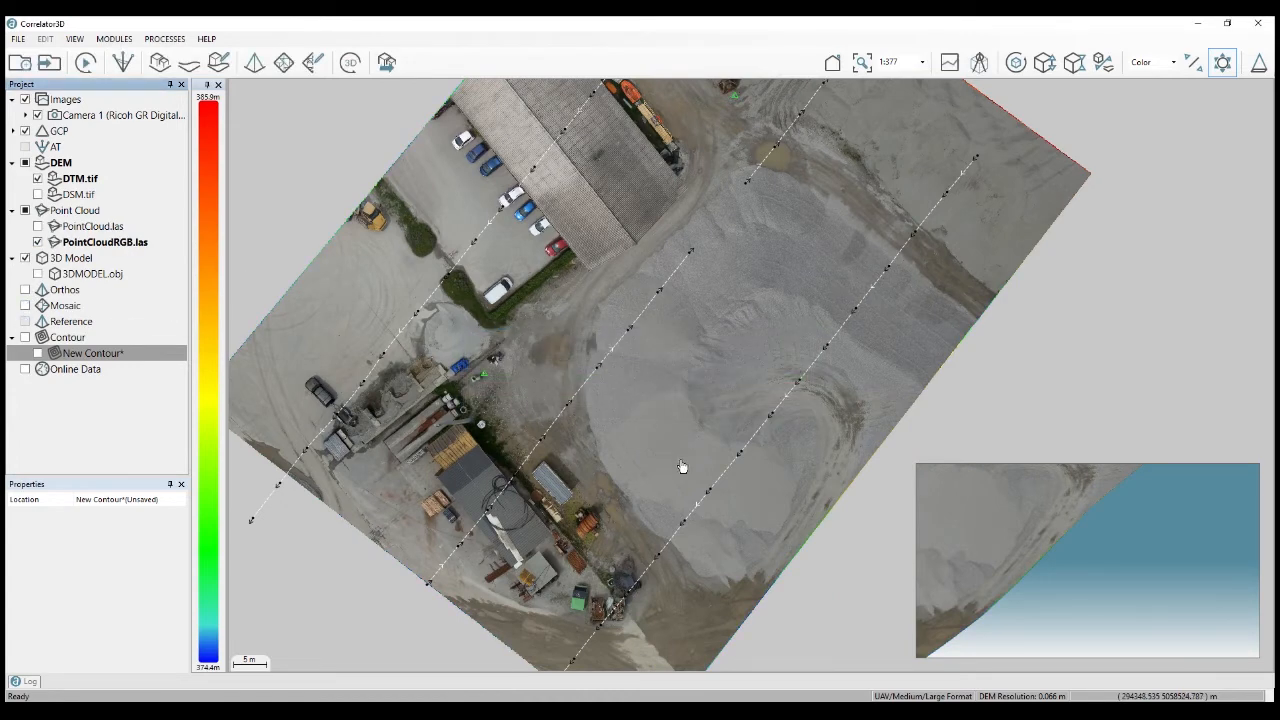
{"action": "scroll", "coordinate": [686, 466], "scroll_direction": "up", "scroll_amount": 5}
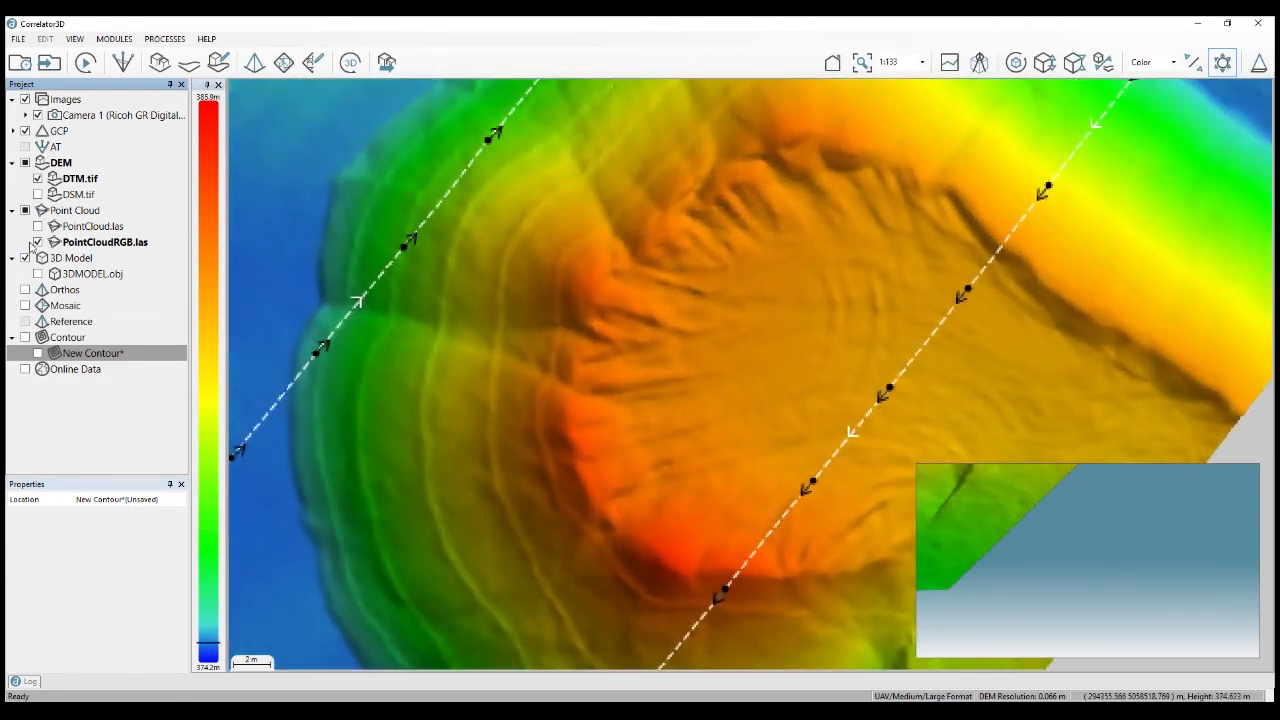
{"action": "left_click", "coordinate": [31, 257]}
{"action": "left_click", "coordinate": [24, 259]}
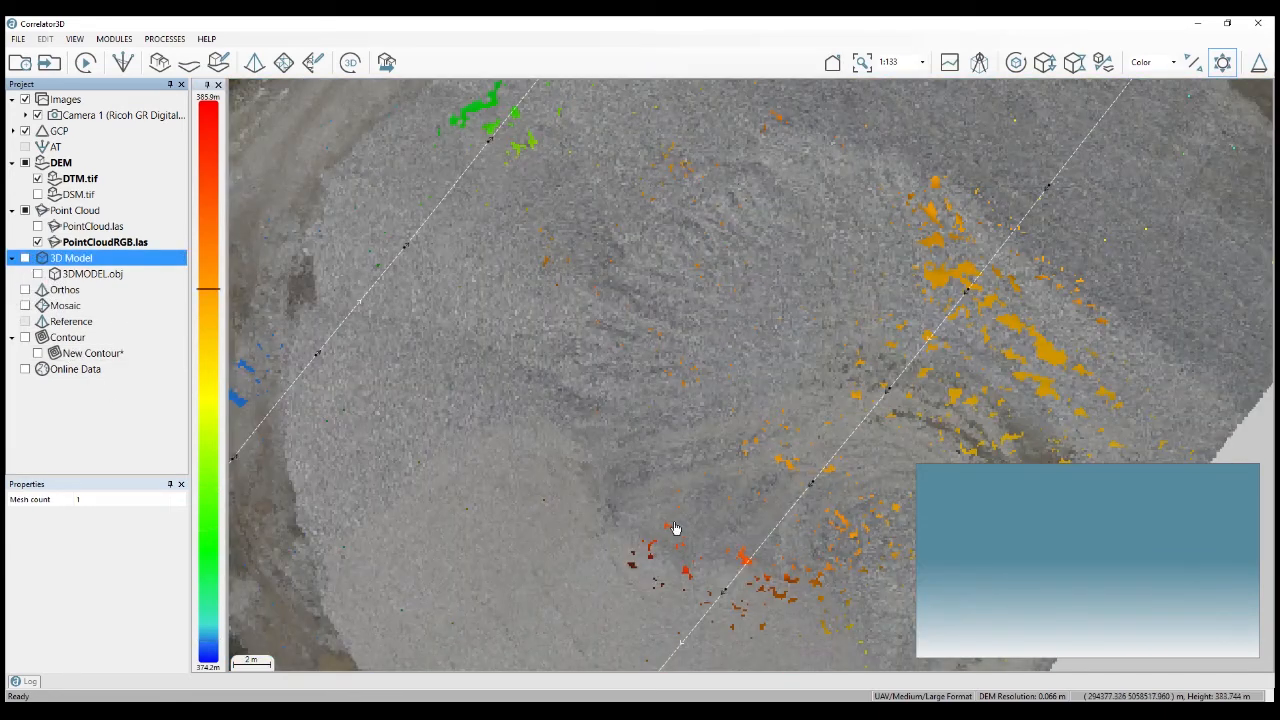
{"action": "scroll", "coordinate": [674, 529], "scroll_direction": "down", "scroll_amount": 8}
{"action": "scroll", "coordinate": [659, 527], "scroll_direction": "up", "scroll_amount": 3}
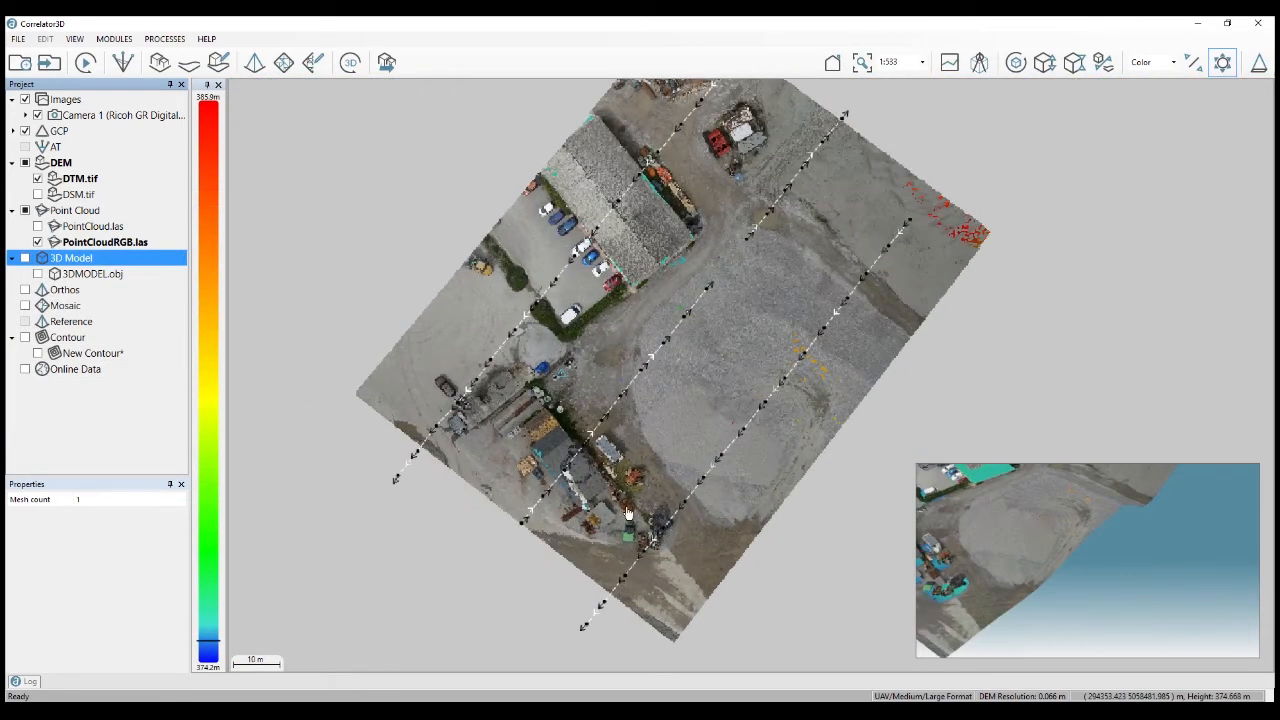
Hide DTM.tif and inspect PointCloudRGB.las alone in the enlarged 3D view, finishing with the 2D view as the main one
{"action": "left_click", "coordinate": [38, 178]}
{"action": "left_click", "coordinate": [1060, 65]}
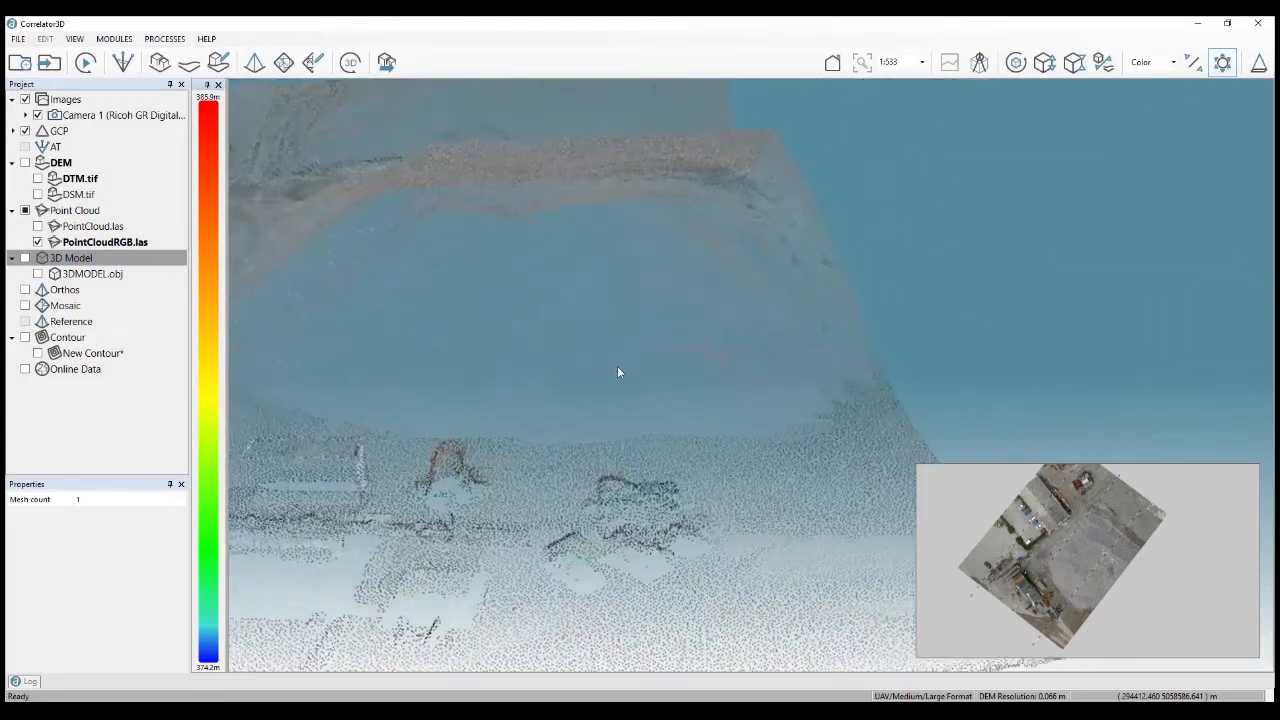
{"action": "middle_click_drag", "start_coordinate": [583, 421], "coordinate": [674, 363]}
{"action": "scroll", "coordinate": [697, 425], "scroll_direction": "up", "scroll_amount": 5}
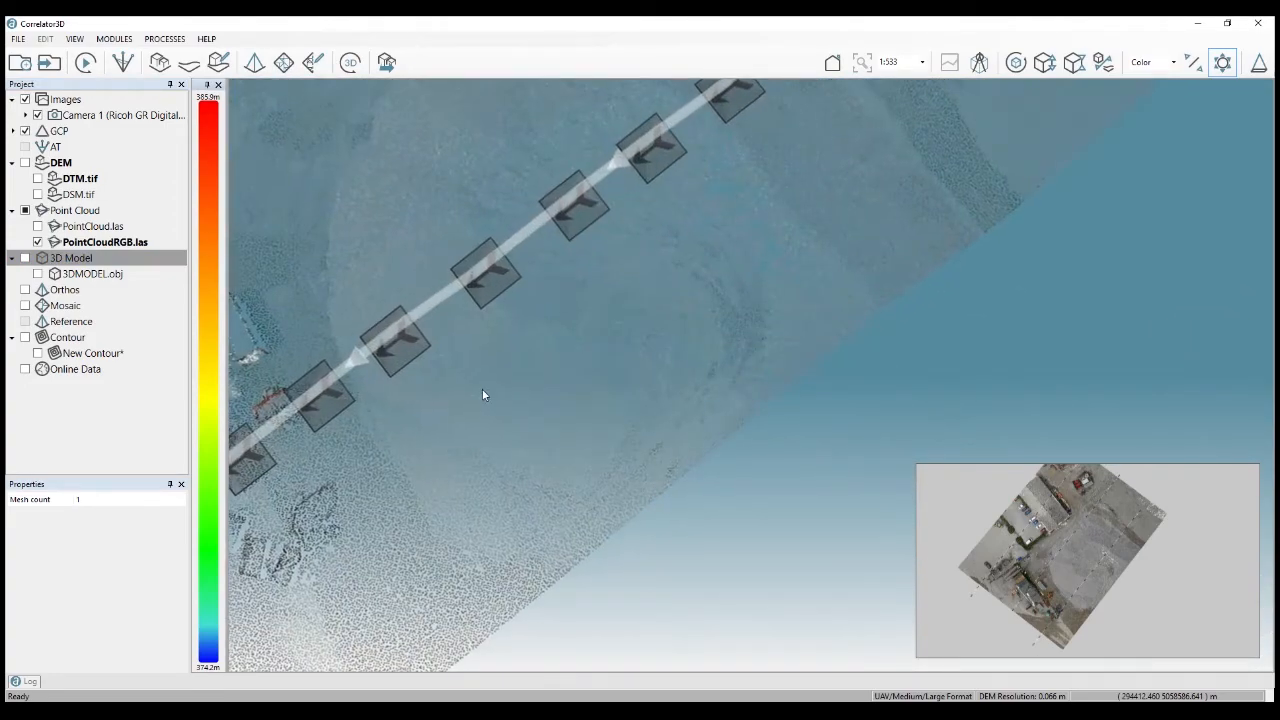
{"action": "scroll", "coordinate": [501, 384], "scroll_direction": "up", "scroll_amount": 5}
{"action": "left_click_drag", "start_coordinate": [485, 374], "coordinate": [586, 370]}
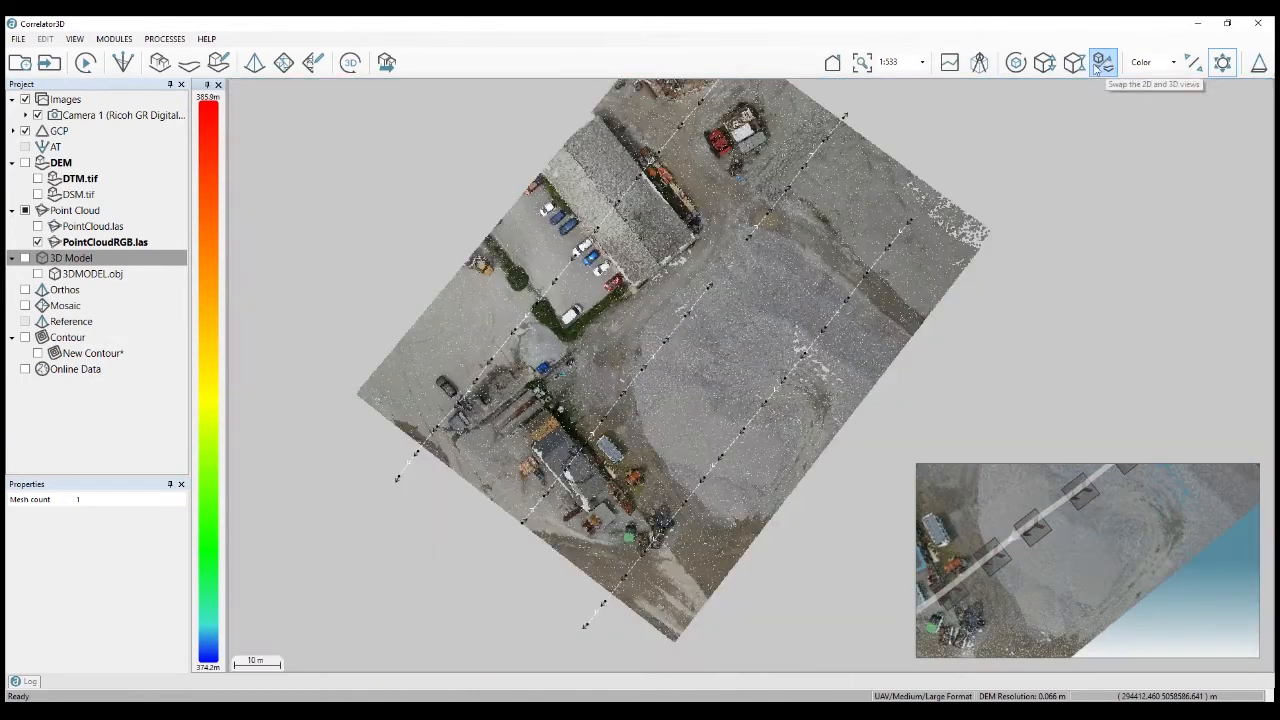
{"action": "left_click", "coordinate": [1103, 62]}
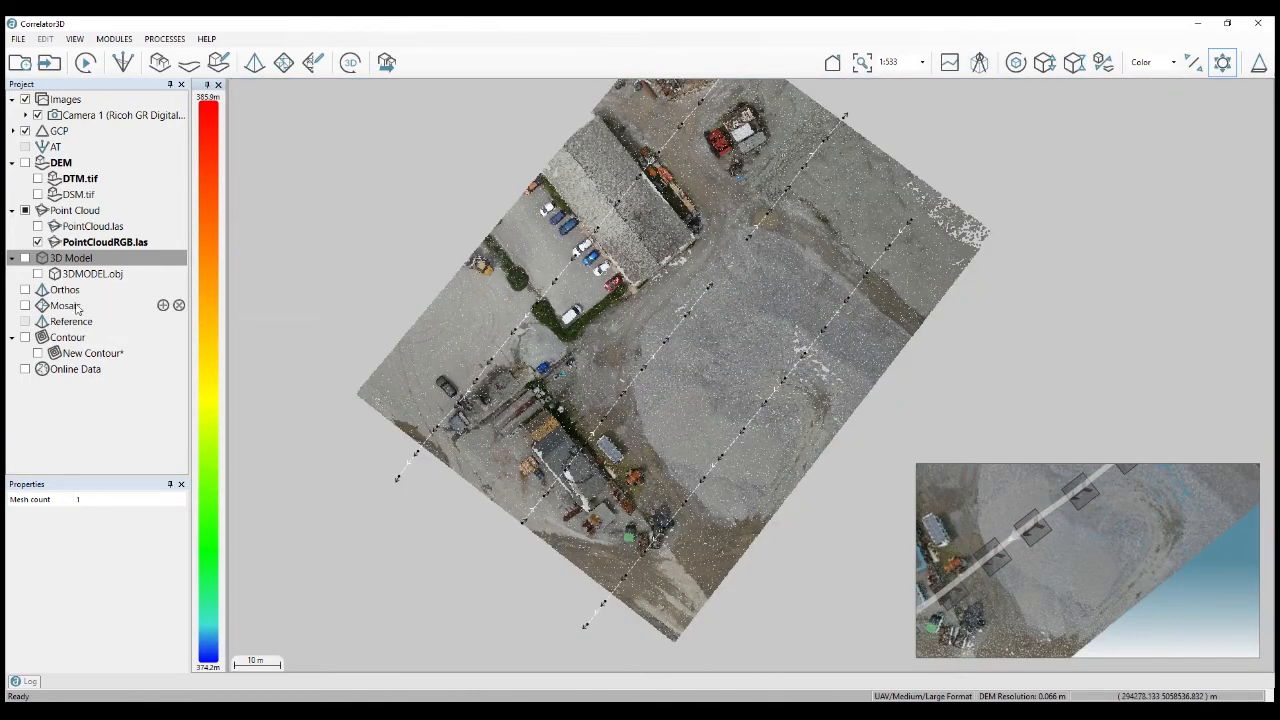
{"action": "left_click", "coordinate": [105, 242]}
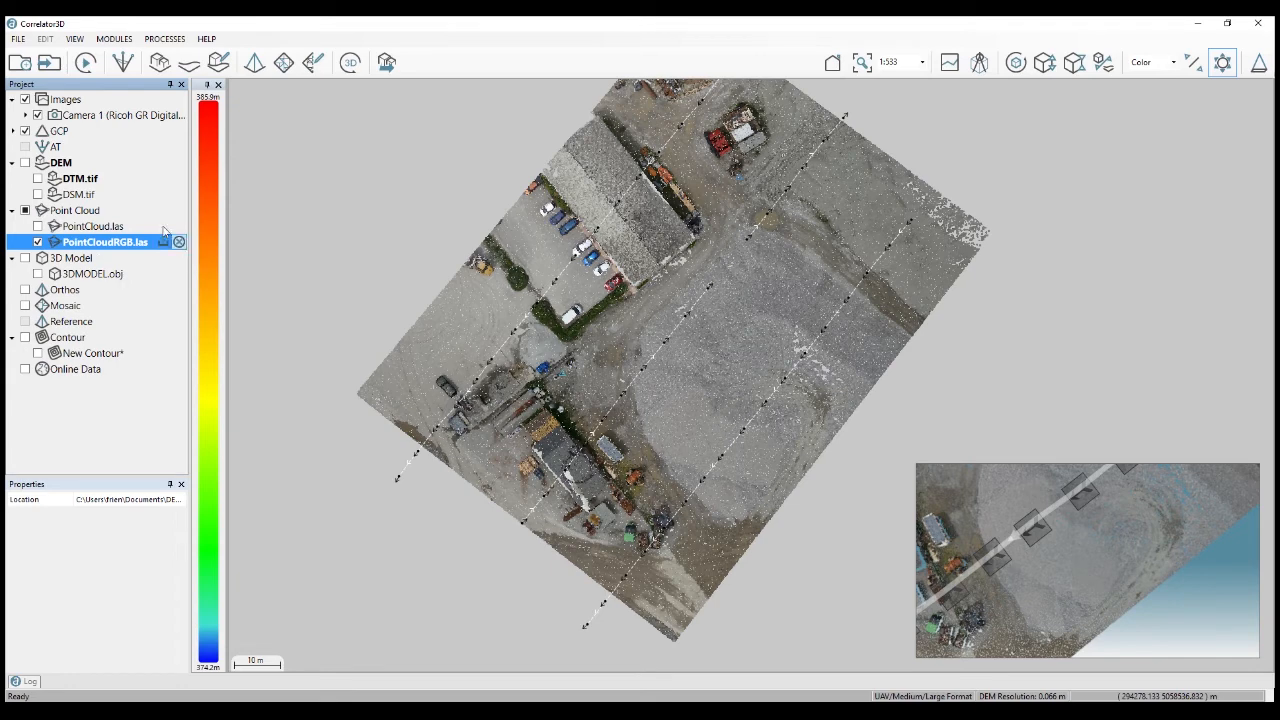
{"action": "left_click", "coordinate": [111, 43]}
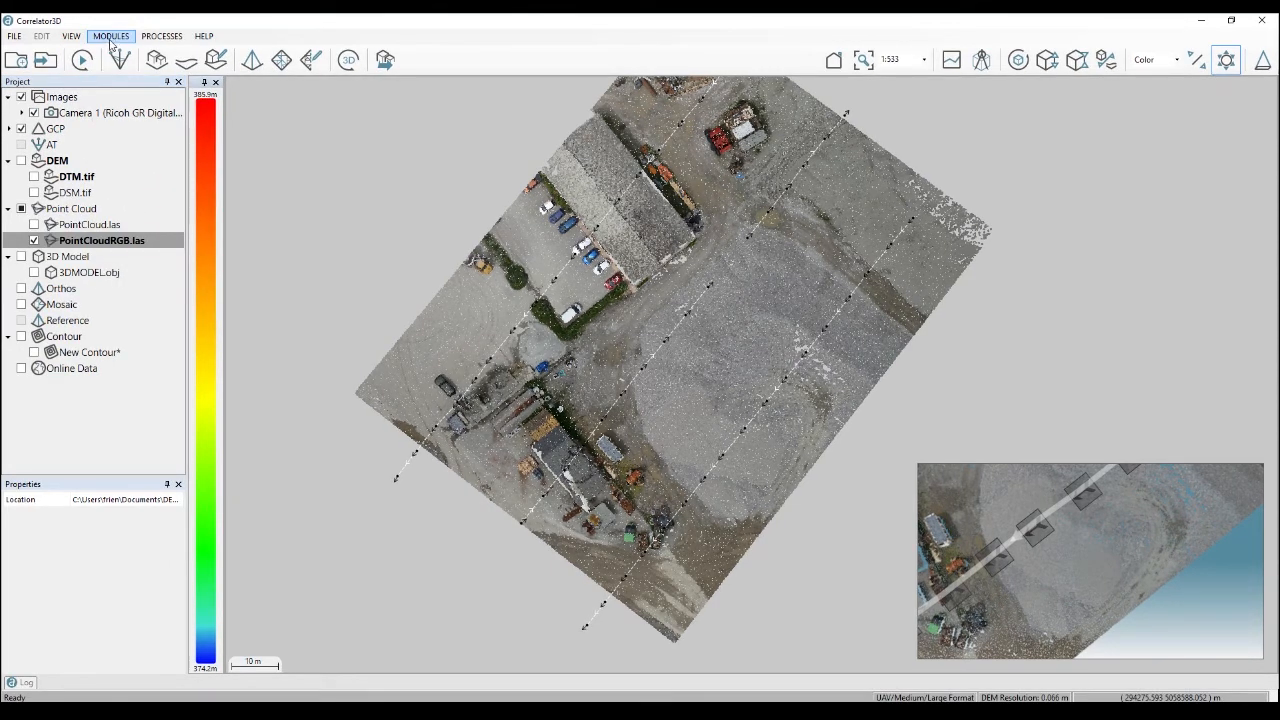
{"action": "left_click", "coordinate": [111, 38]}
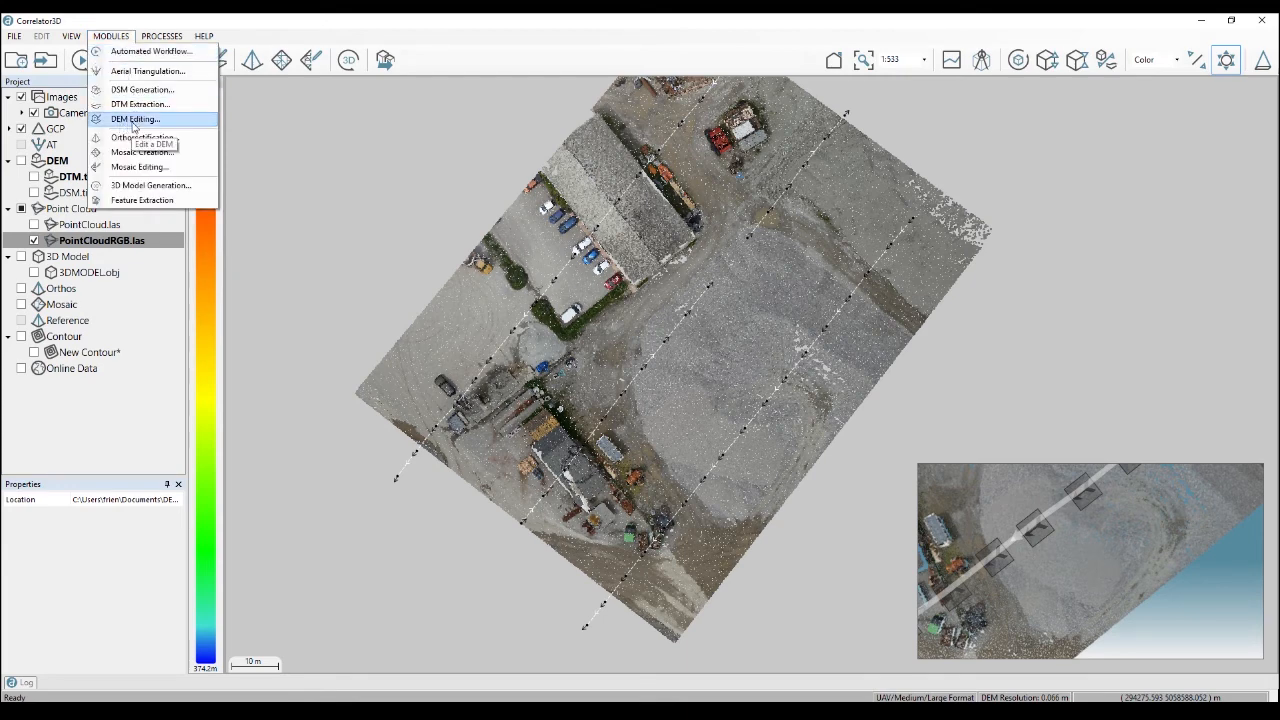
{"action": "left_click", "coordinate": [165, 27]}
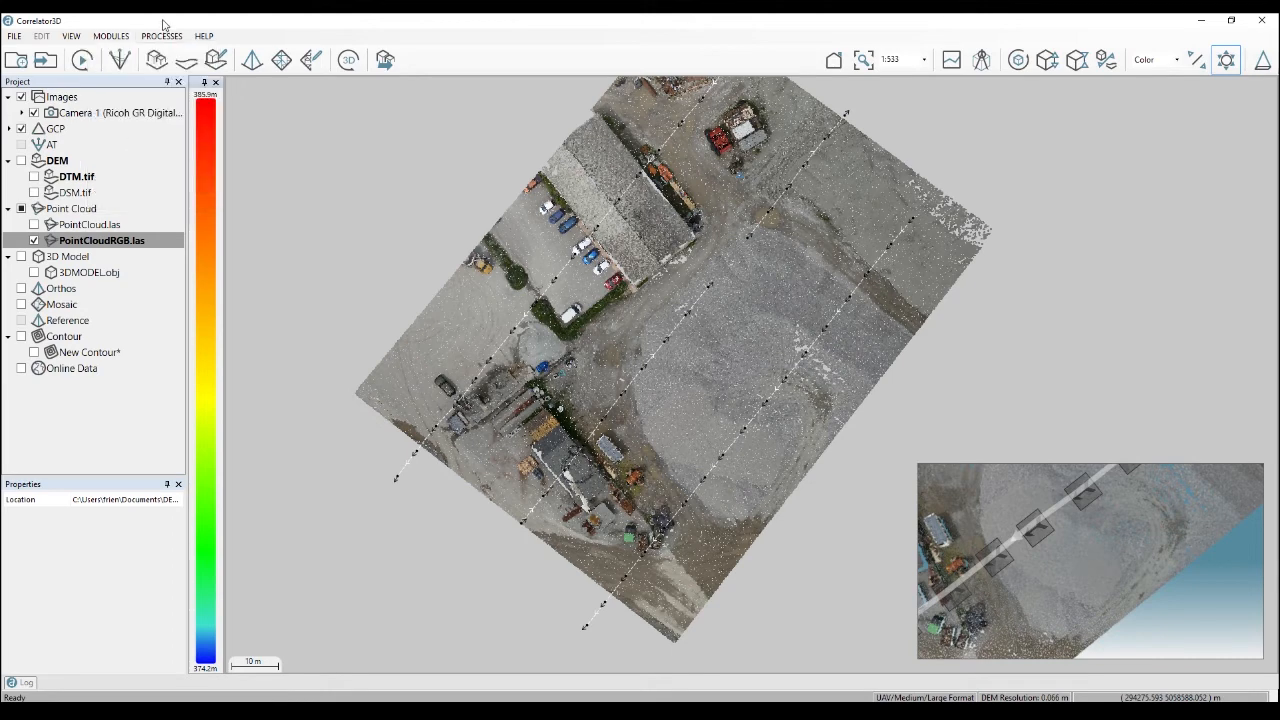
{"action": "left_click", "coordinate": [162, 36]}
Display DSM.tif, hide PointCloudRGB.las and start the DEM Editing module
{"action": "left_click", "coordinate": [35, 194]}
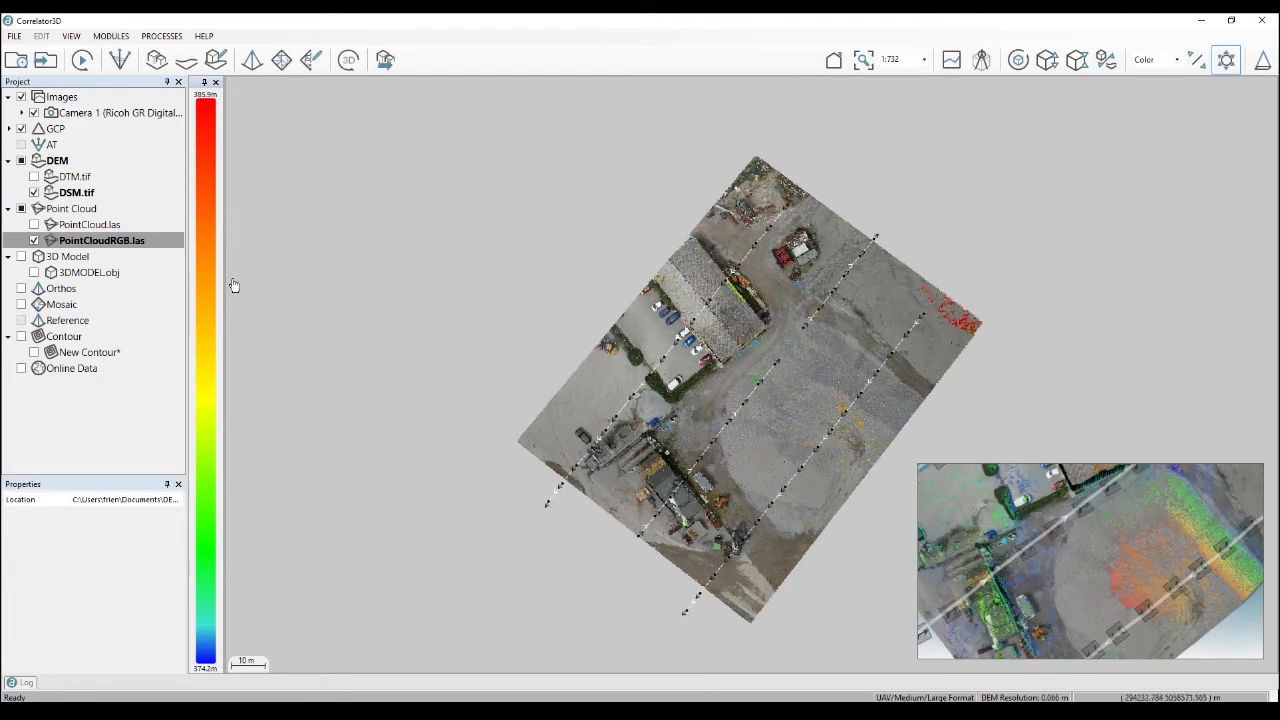
{"action": "left_click", "coordinate": [34, 240]}
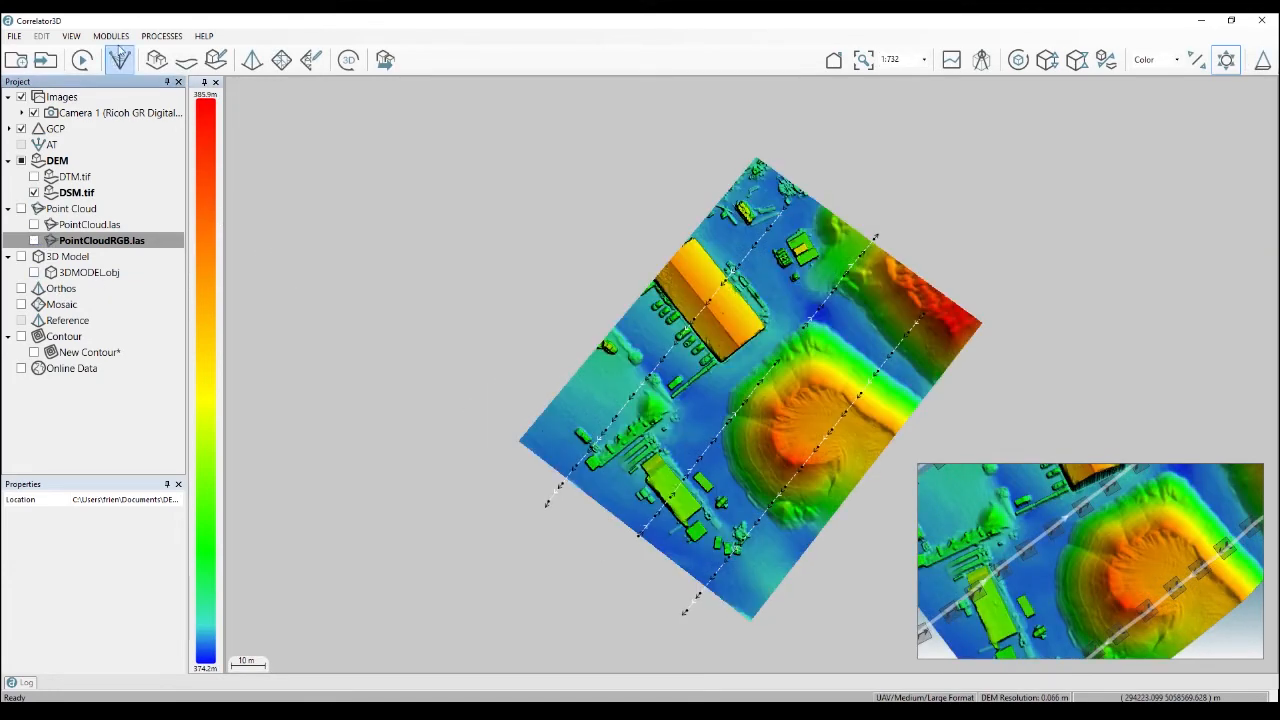
{"action": "left_click", "coordinate": [111, 36]}
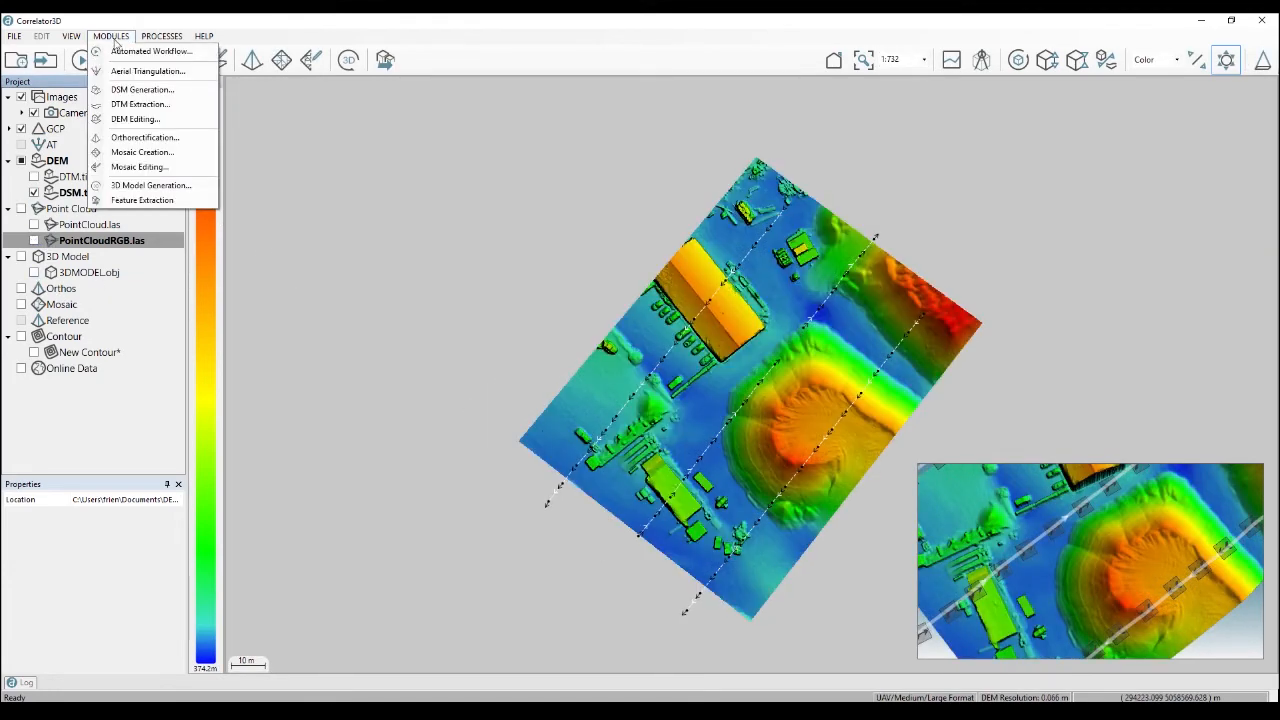
{"action": "left_click", "coordinate": [130, 119]}
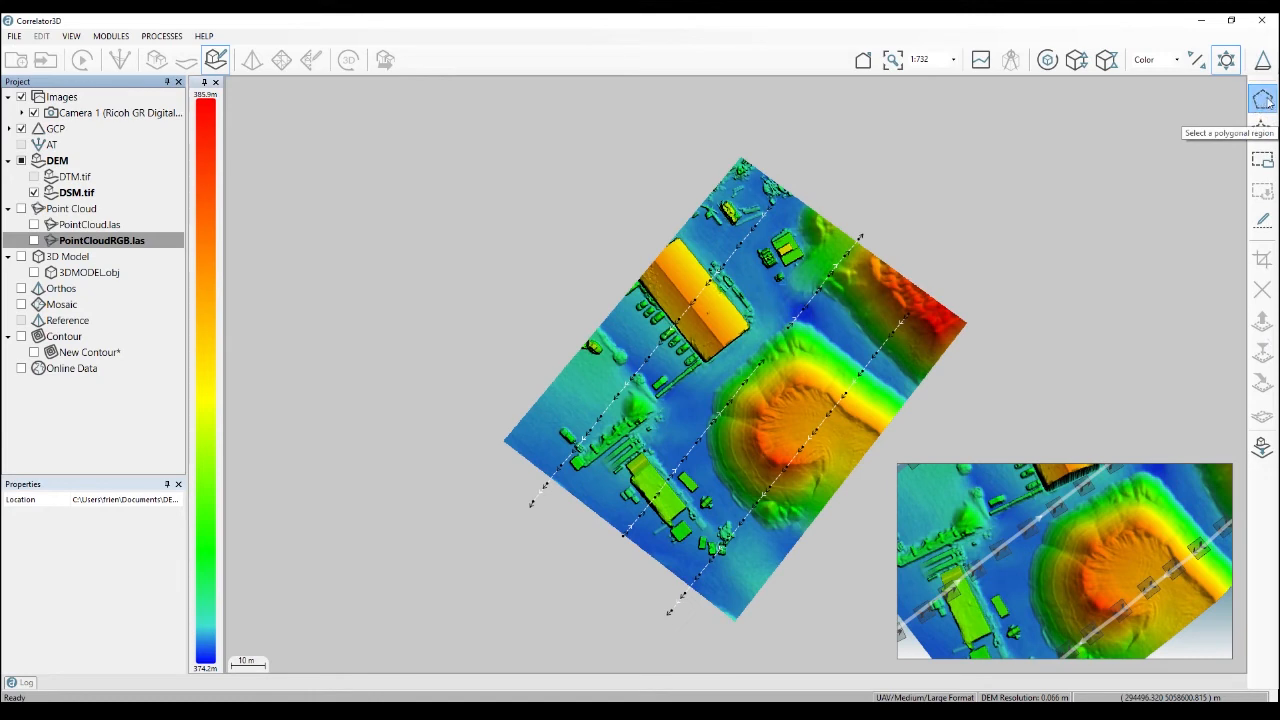
Outline both large mounds on DSM.tif with a polygonal region, then check the region's save dialog and close it without saving
{"action": "left_click", "coordinate": [1263, 99]}
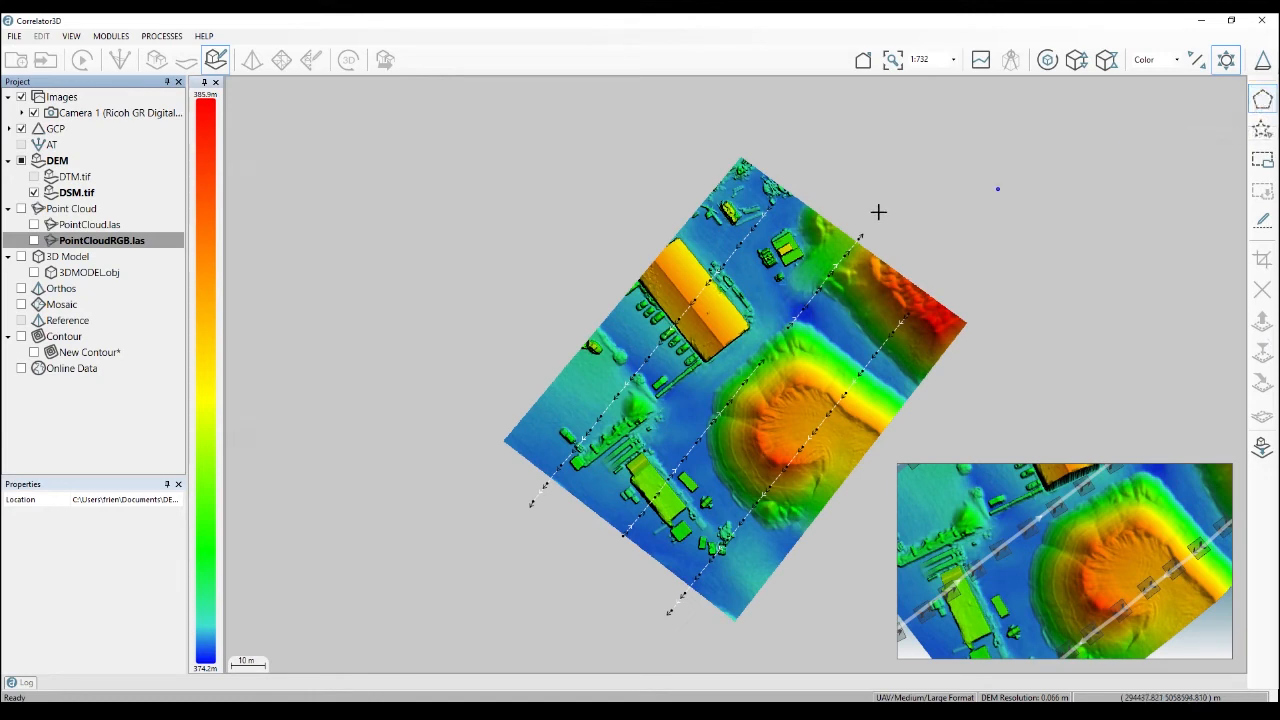
{"action": "left_click", "coordinate": [816, 203]}
{"action": "left_click", "coordinate": [753, 344]}
{"action": "left_click", "coordinate": [706, 387]}
{"action": "left_click", "coordinate": [705, 450]}
{"action": "left_click", "coordinate": [718, 502]}
{"action": "left_click", "coordinate": [764, 551]}
{"action": "left_click", "coordinate": [797, 544]}
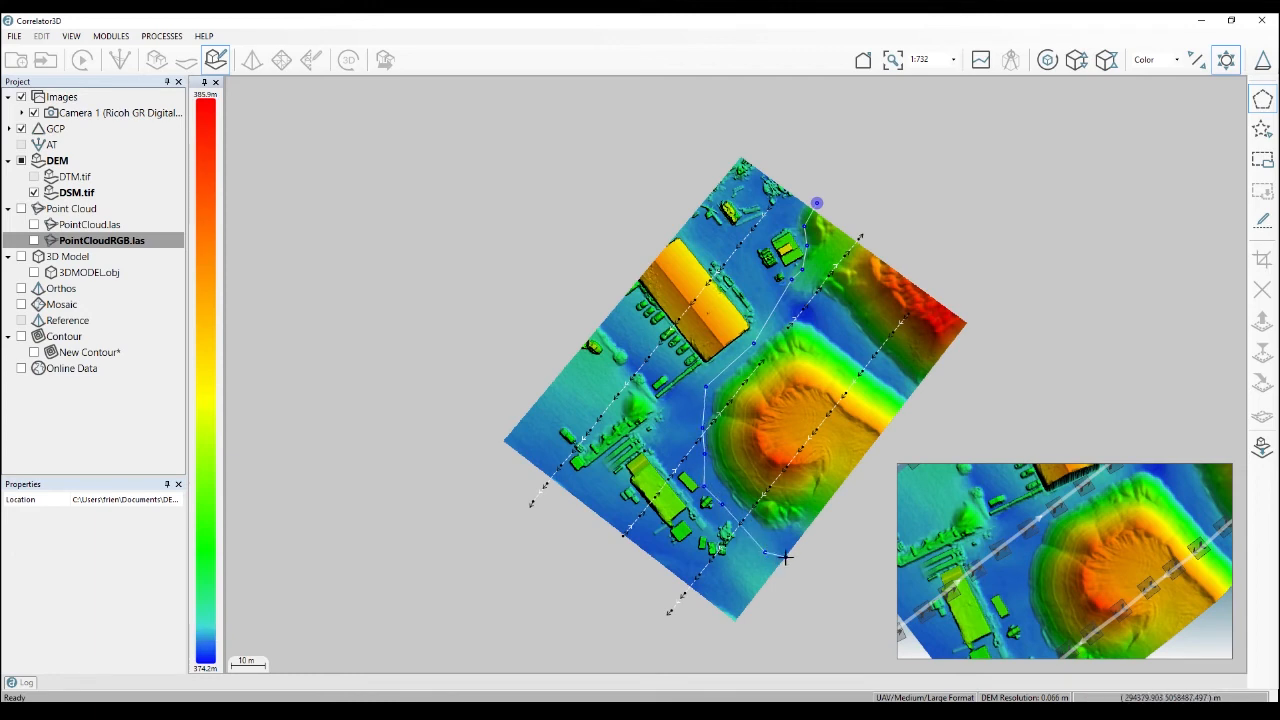
{"action": "double_click", "coordinate": [972, 323]}
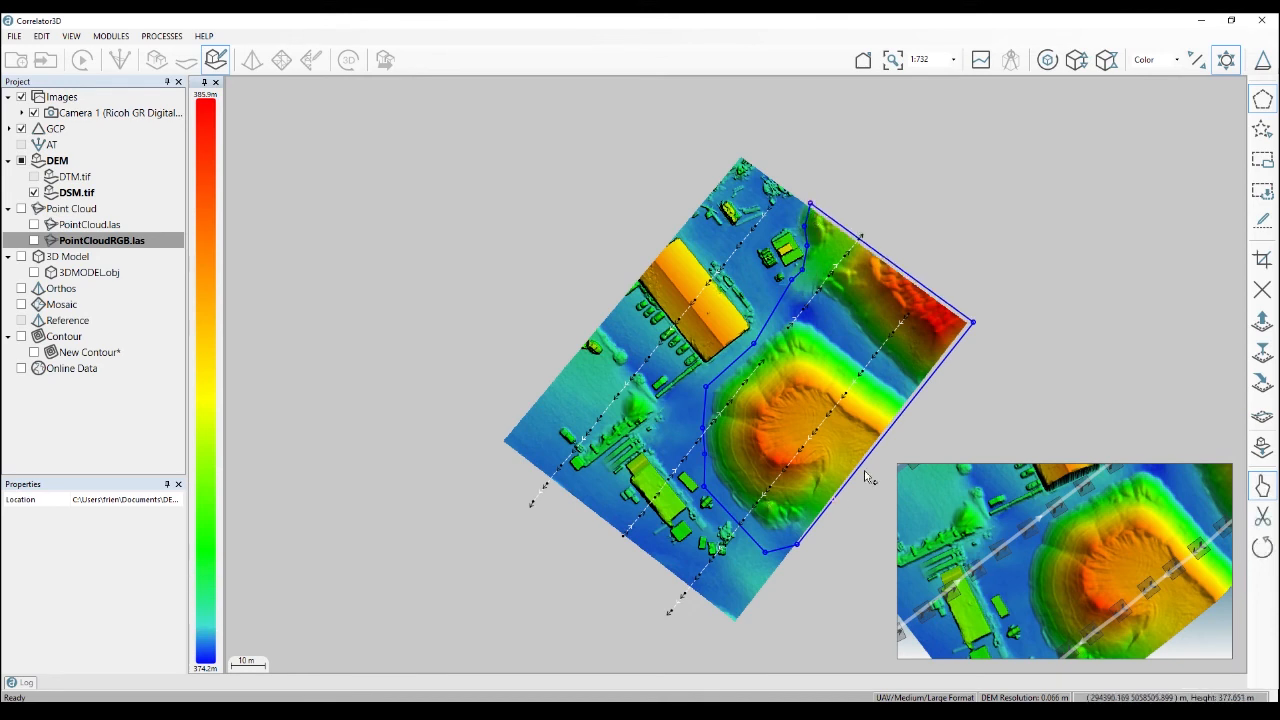
{"action": "left_click", "coordinate": [1262, 191]}
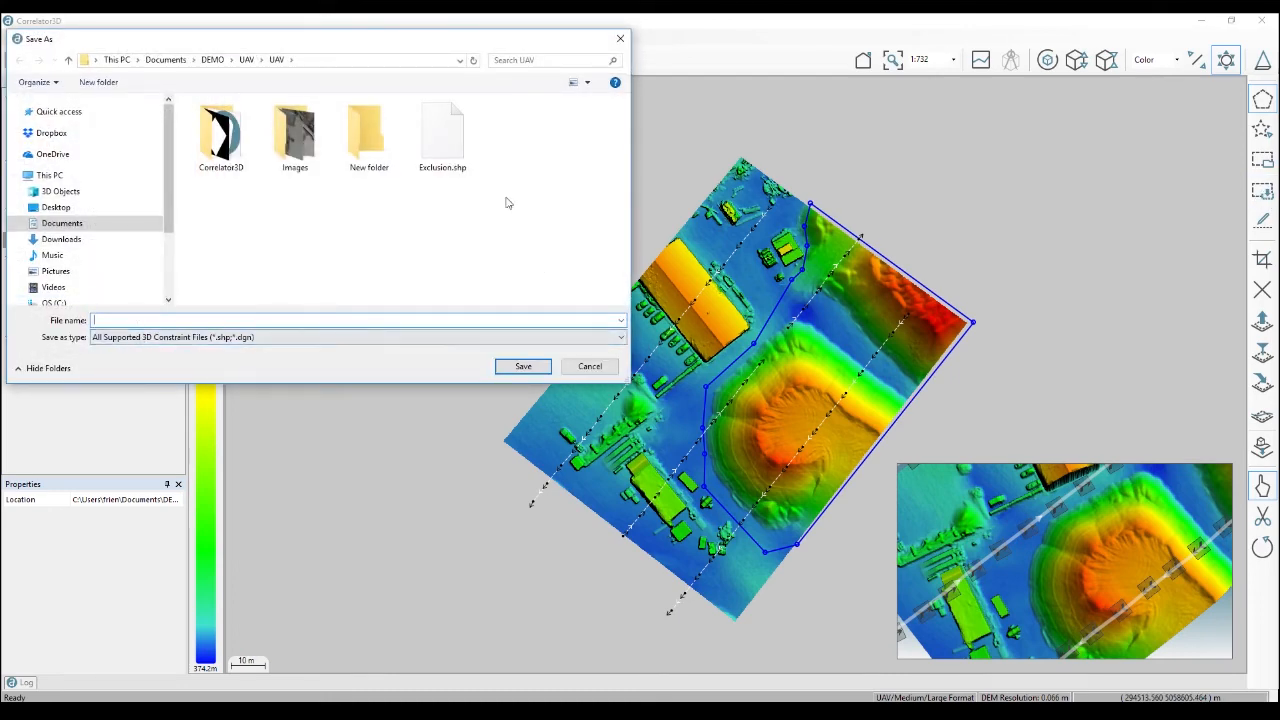
{"action": "left_click", "coordinate": [592, 369]}
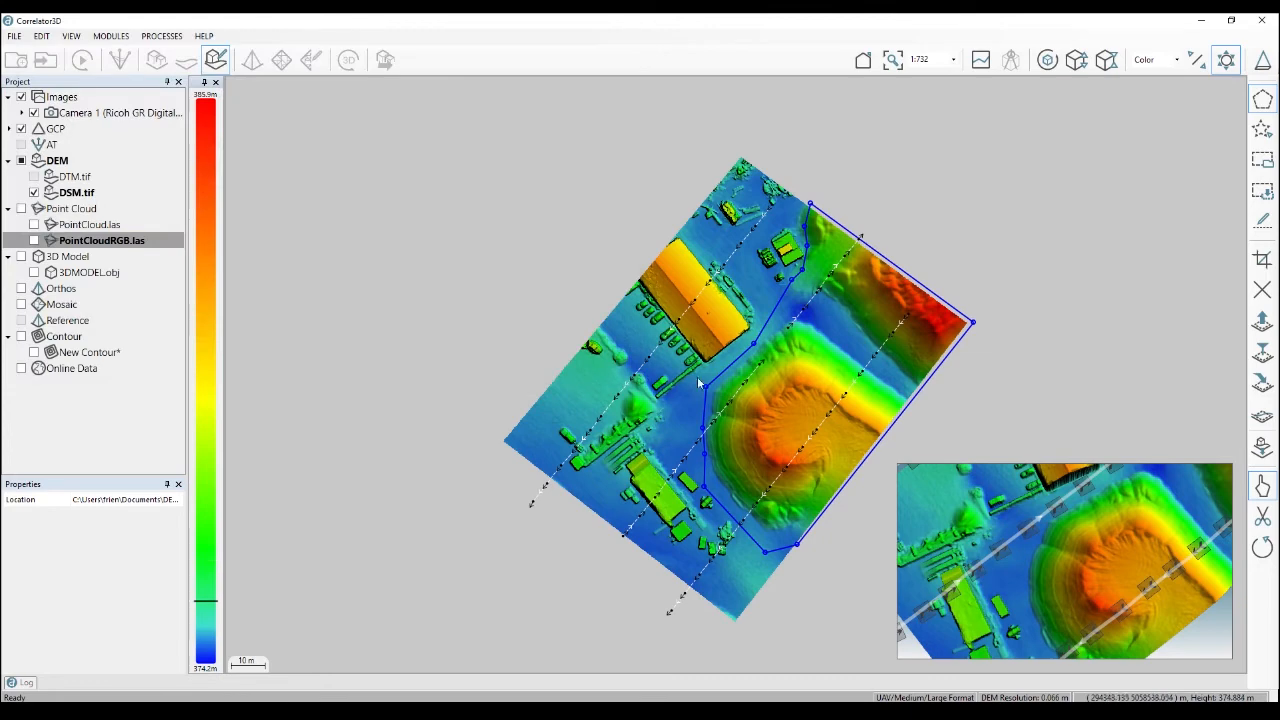
Outline the small rectangular container between the long narrow building and the large mound with a new polygonal region, moving one vertex closer to it
{"action": "left_click", "coordinate": [1262, 99]}
{"action": "scroll", "coordinate": [708, 459], "scroll_direction": "up", "scroll_amount": 4}
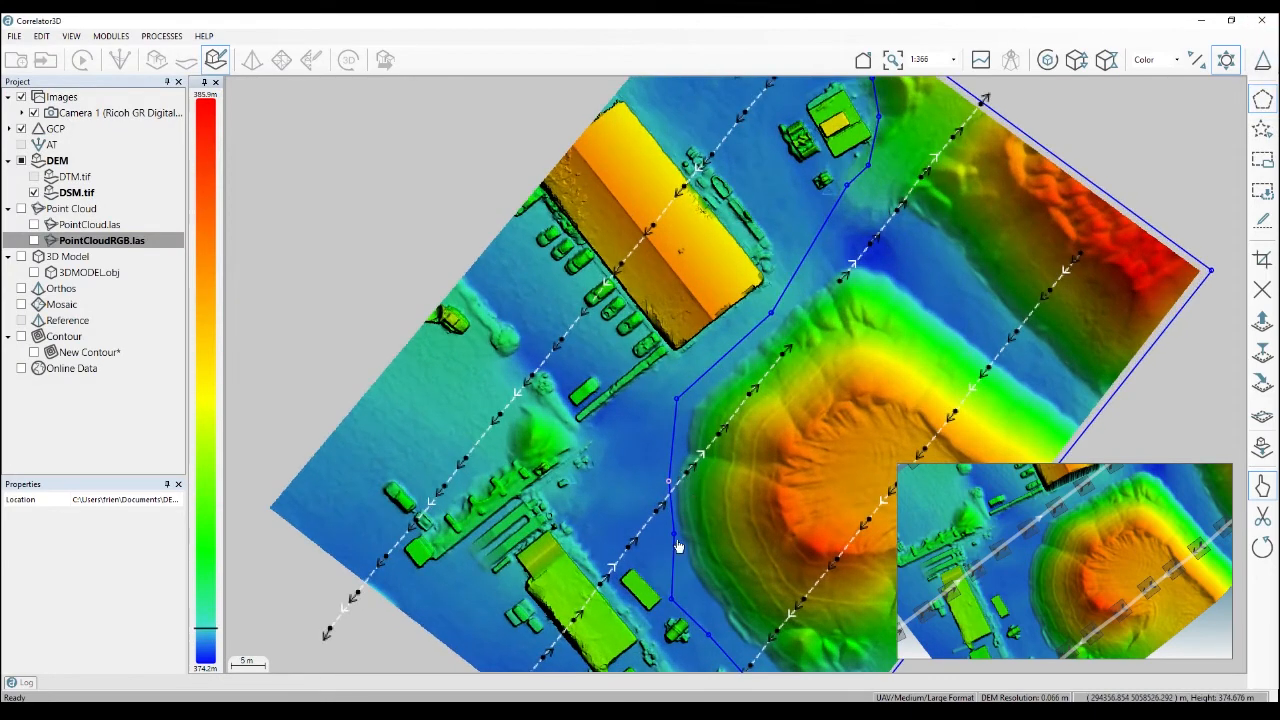
{"action": "middle_click_drag", "start_coordinate": [677, 545], "coordinate": [725, 257]}
{"action": "left_click", "coordinate": [756, 350]}
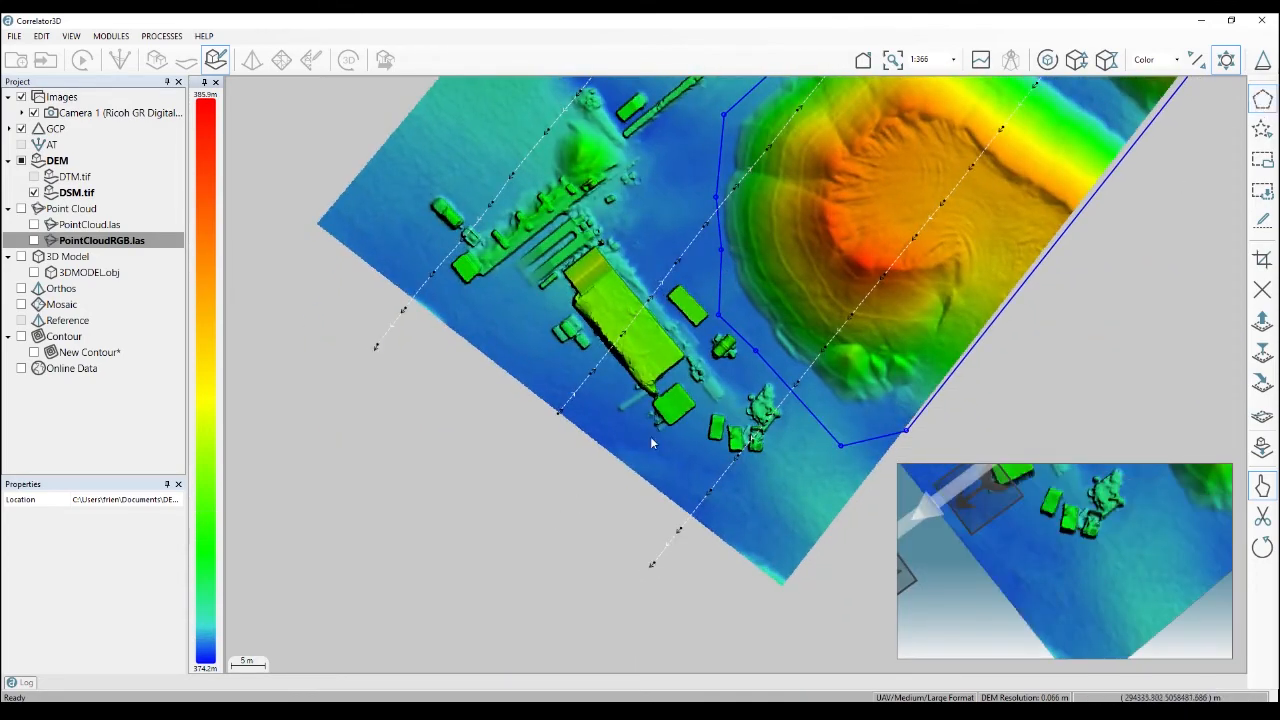
{"action": "scroll", "coordinate": [650, 436], "scroll_direction": "up", "scroll_amount": 6}
{"action": "middle_click_drag", "start_coordinate": [614, 187], "coordinate": [717, 427]}
{"action": "scroll", "coordinate": [642, 348], "scroll_direction": "up", "scroll_amount": 2}
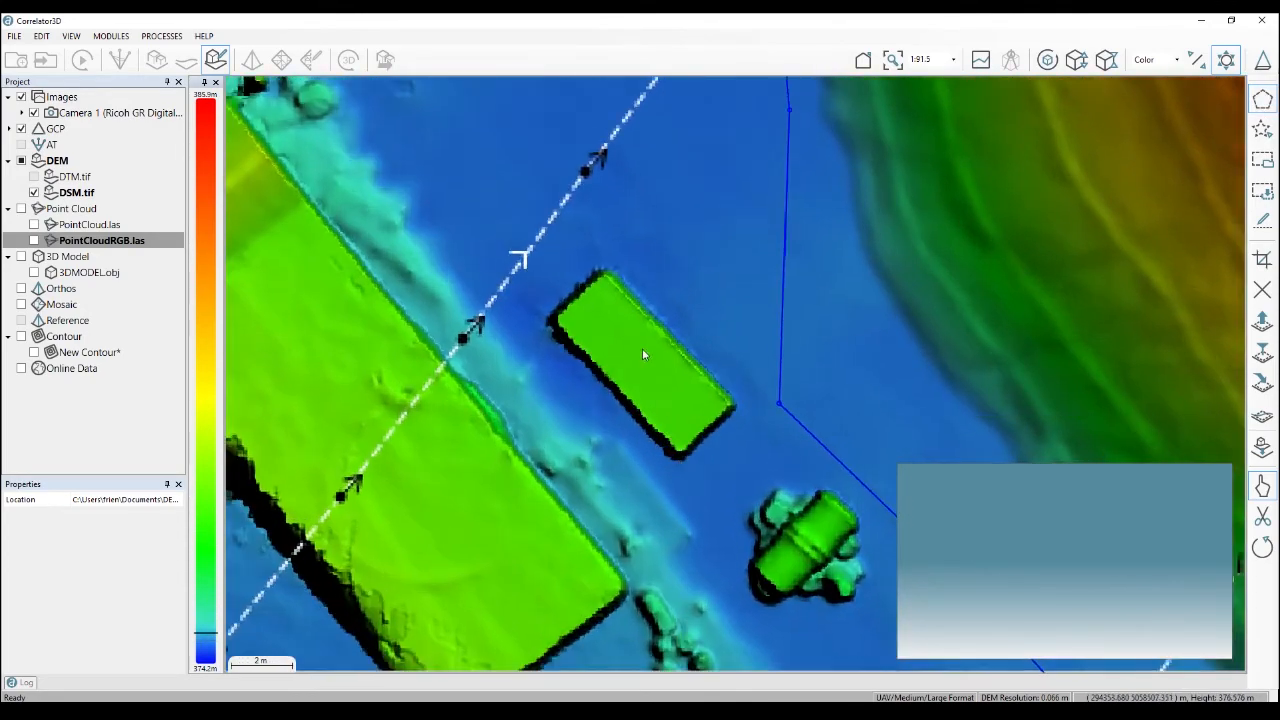
{"action": "left_click", "coordinate": [1270, 157]}
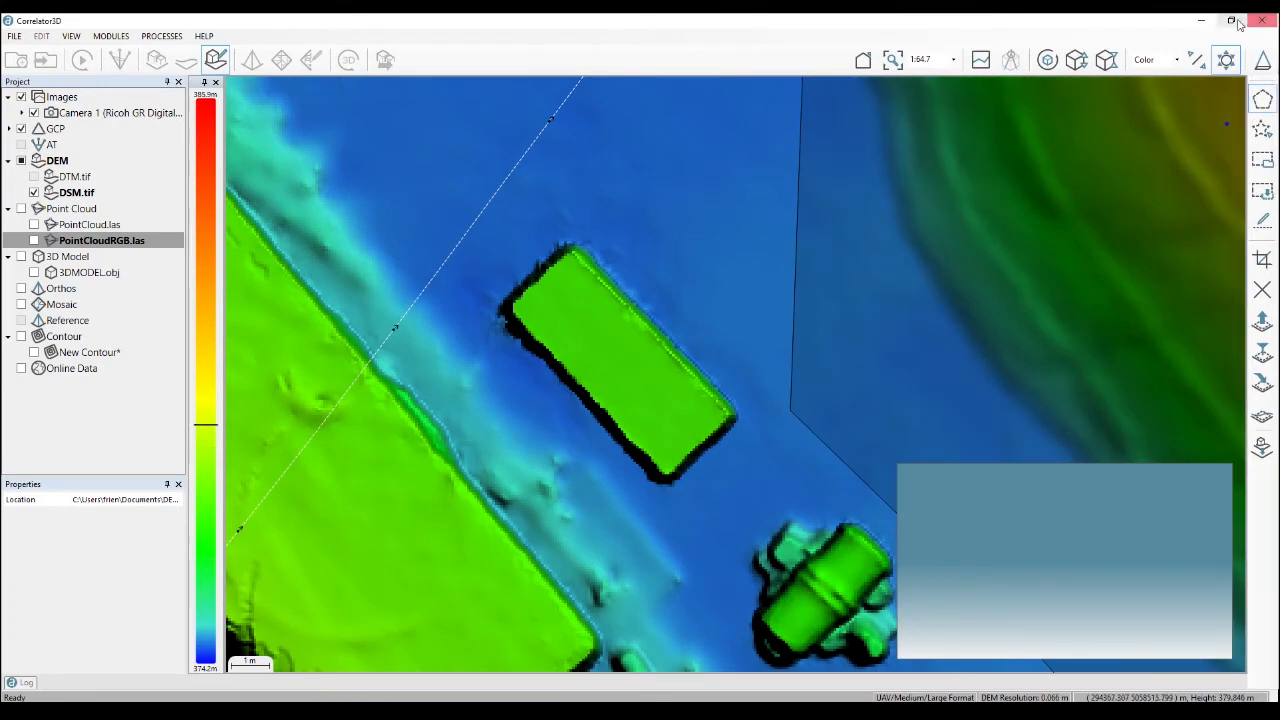
{"action": "left_click", "coordinate": [580, 211]}
{"action": "left_click", "coordinate": [500, 250]}
{"action": "left_click", "coordinate": [478, 290]}
{"action": "left_click", "coordinate": [481, 338]}
{"action": "left_click", "coordinate": [518, 460]}
{"action": "left_click", "coordinate": [655, 513]}
{"action": "left_click", "coordinate": [732, 521]}
{"action": "left_click", "coordinate": [783, 470]}
{"action": "left_click", "coordinate": [813, 385]}
{"action": "left_click", "coordinate": [775, 295]}
{"action": "left_click", "coordinate": [757, 272]}
{"action": "double_click", "coordinate": [737, 265]}
{"action": "left_click_drag", "start_coordinate": [518, 460], "coordinate": [541, 443]}
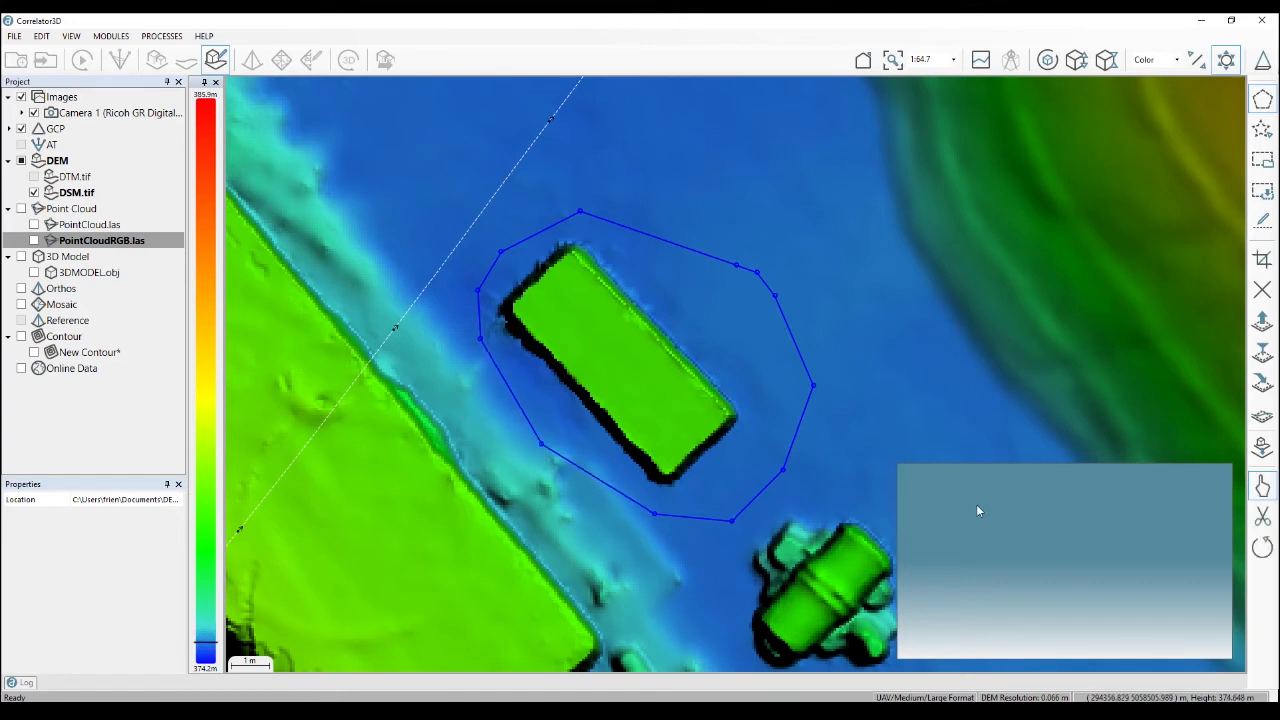
Delete and fill the selected region to remove the container from DSM.tif, and inspect the area in the 3D and 2D views
{"action": "scroll", "coordinate": [1019, 564], "scroll_direction": "down", "scroll_amount": 6}
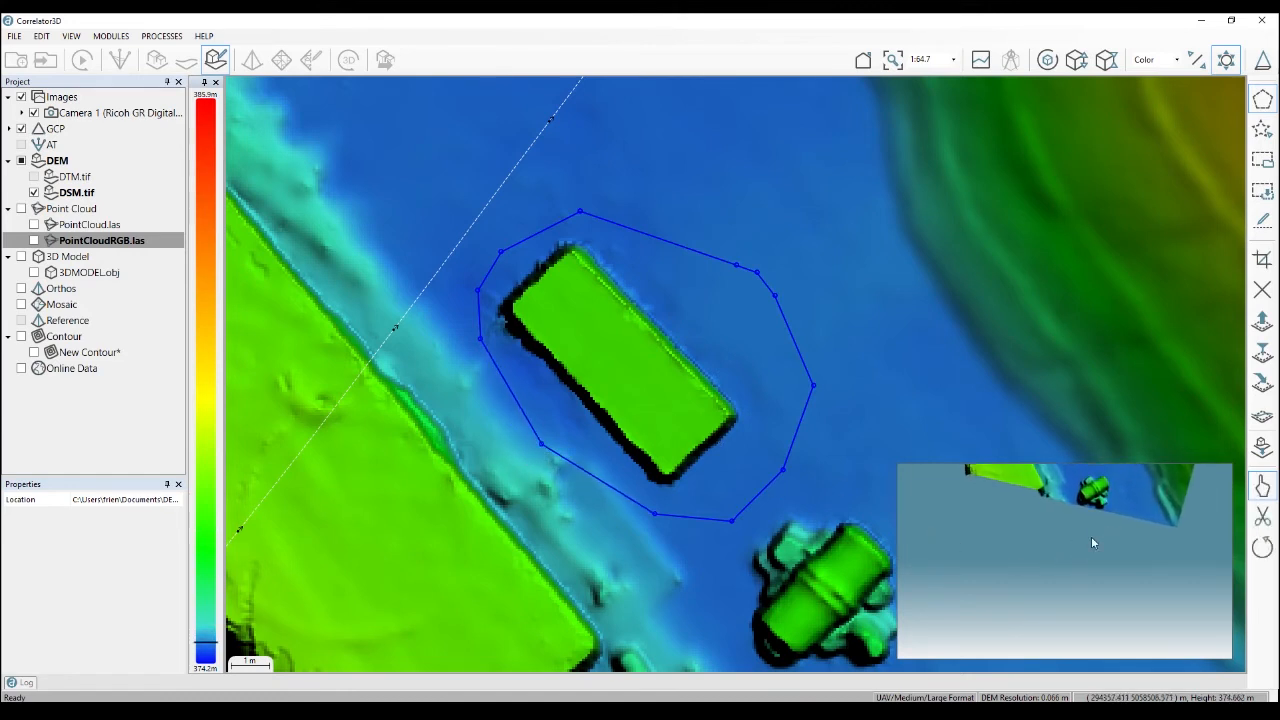
{"action": "middle_click_drag", "start_coordinate": [1091, 537], "coordinate": [1052, 619]}
{"action": "left_click_drag", "start_coordinate": [1053, 624], "coordinate": [1090, 572]}
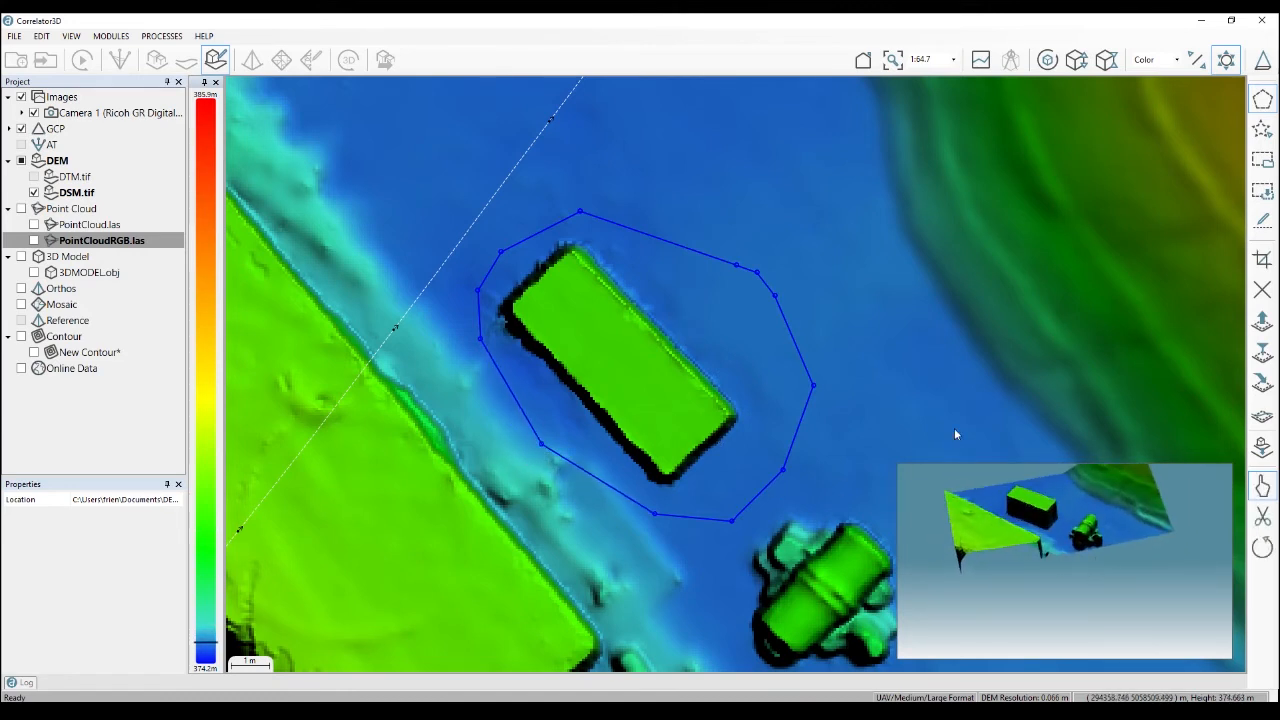
{"action": "left_click_drag", "start_coordinate": [1005, 537], "coordinate": [1085, 585]}
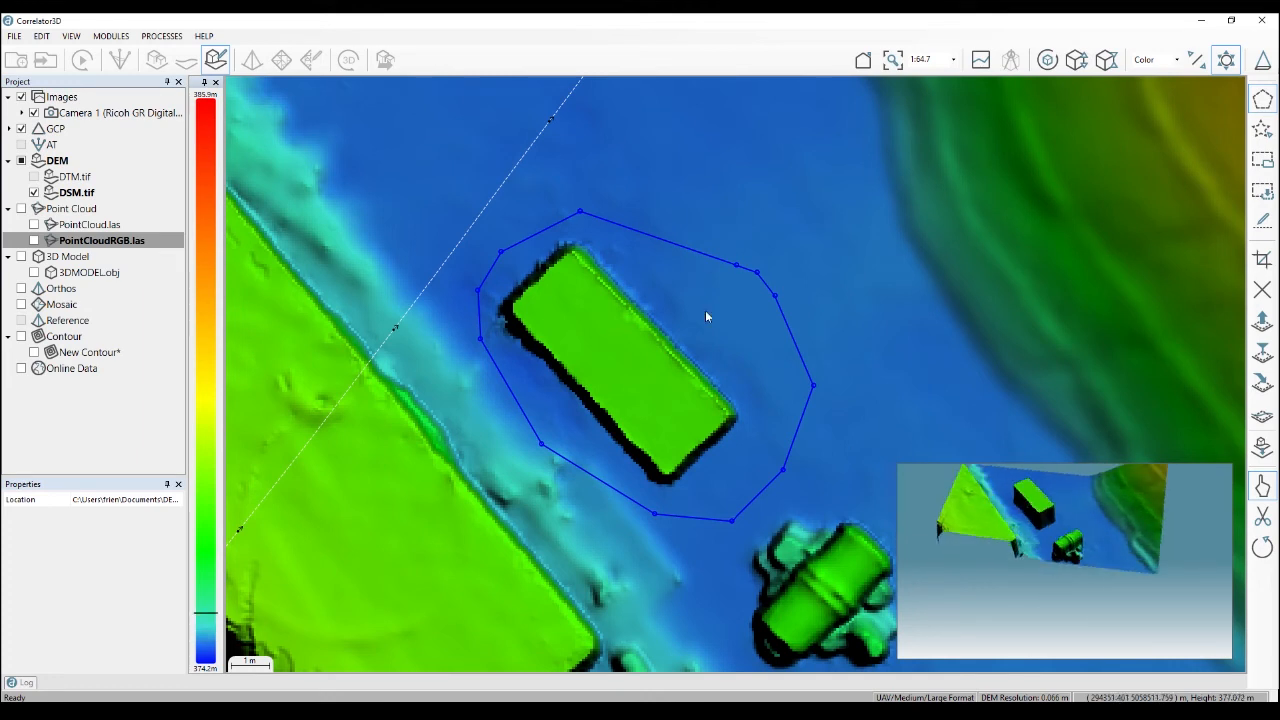
{"action": "left_click", "coordinate": [1263, 384]}
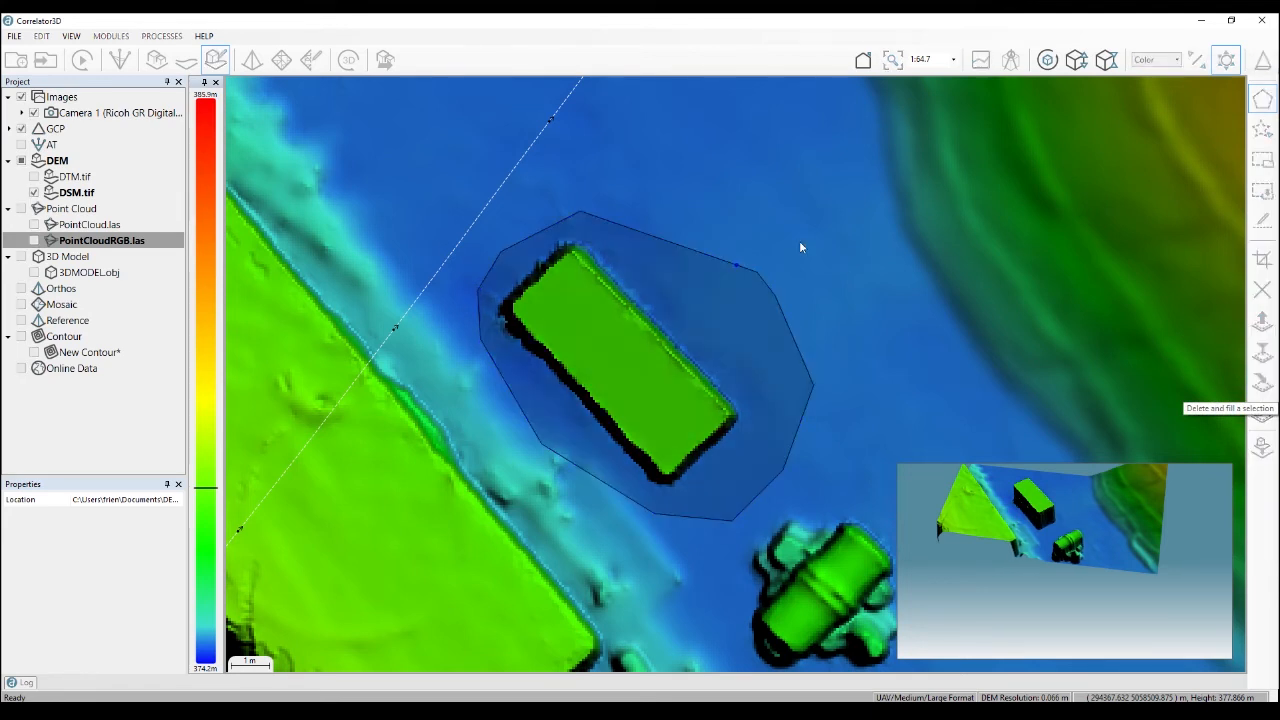
{"action": "left_click_drag", "start_coordinate": [1076, 489], "coordinate": [1002, 579]}
{"action": "scroll", "coordinate": [713, 403], "scroll_direction": "down", "scroll_amount": 4}
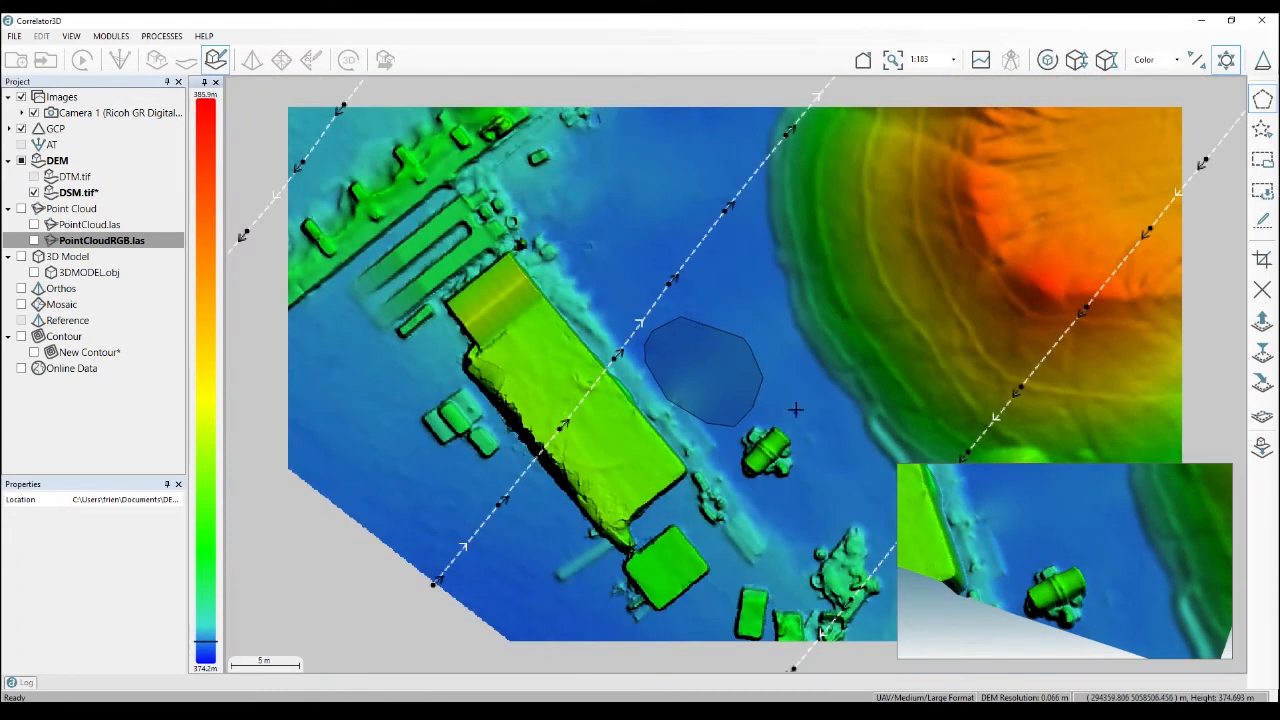
Outline the small cylindrical object between the long building and the large mound with a polygonal region and remove it from DSM.tif
{"action": "scroll", "coordinate": [766, 340], "scroll_direction": "up", "scroll_amount": 3}
{"action": "left_click", "coordinate": [724, 300]}
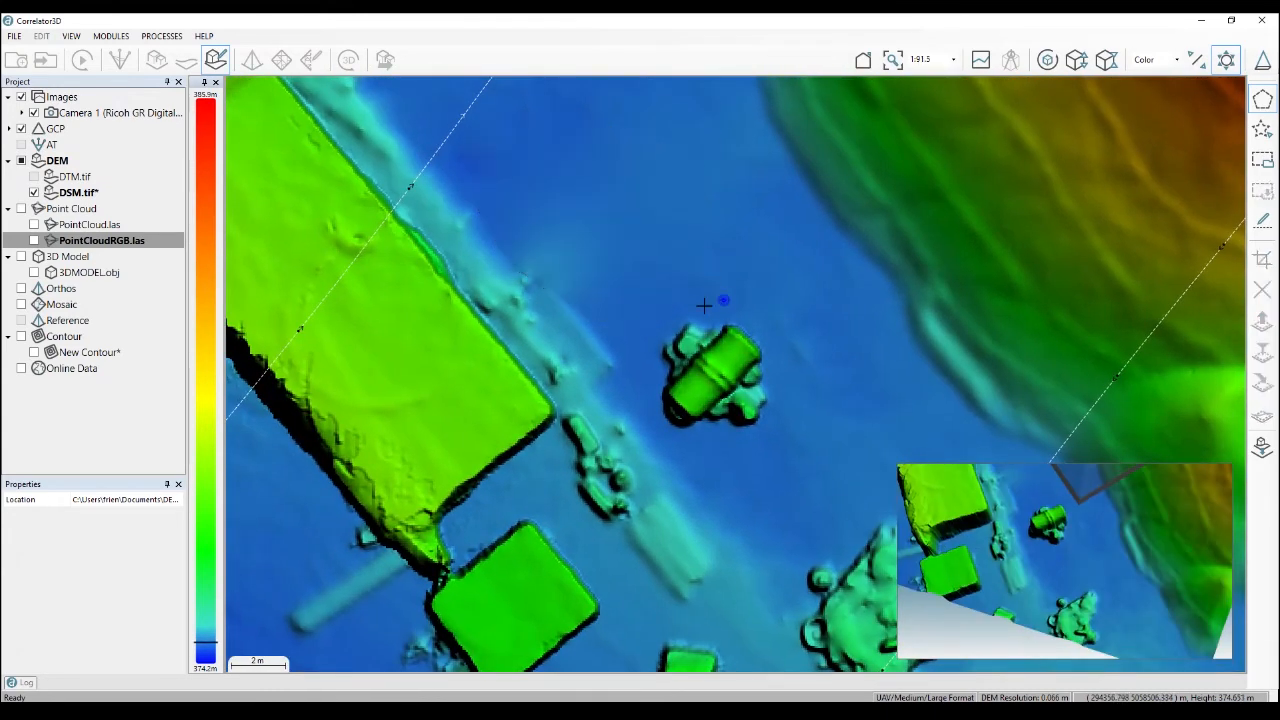
{"action": "left_click", "coordinate": [706, 454]}
{"action": "left_click", "coordinate": [751, 457]}
{"action": "left_click", "coordinate": [783, 453]}
{"action": "left_click", "coordinate": [796, 405]}
{"action": "left_click", "coordinate": [778, 337]}
{"action": "double_click", "coordinate": [767, 313]}
{"action": "left_click", "coordinate": [1262, 413]}
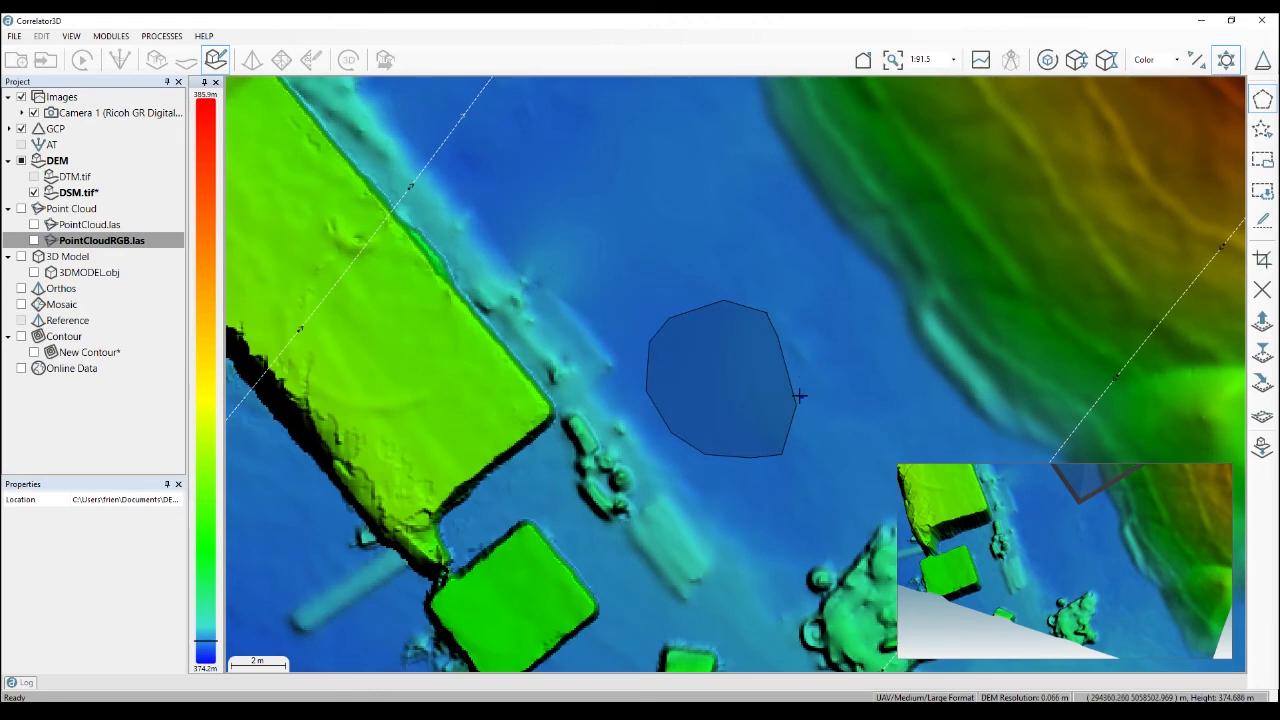
{"action": "scroll", "coordinate": [898, 280], "scroll_direction": "down", "scroll_amount": 1}
{"action": "scroll", "coordinate": [880, 254], "scroll_direction": "up", "scroll_amount": 2}
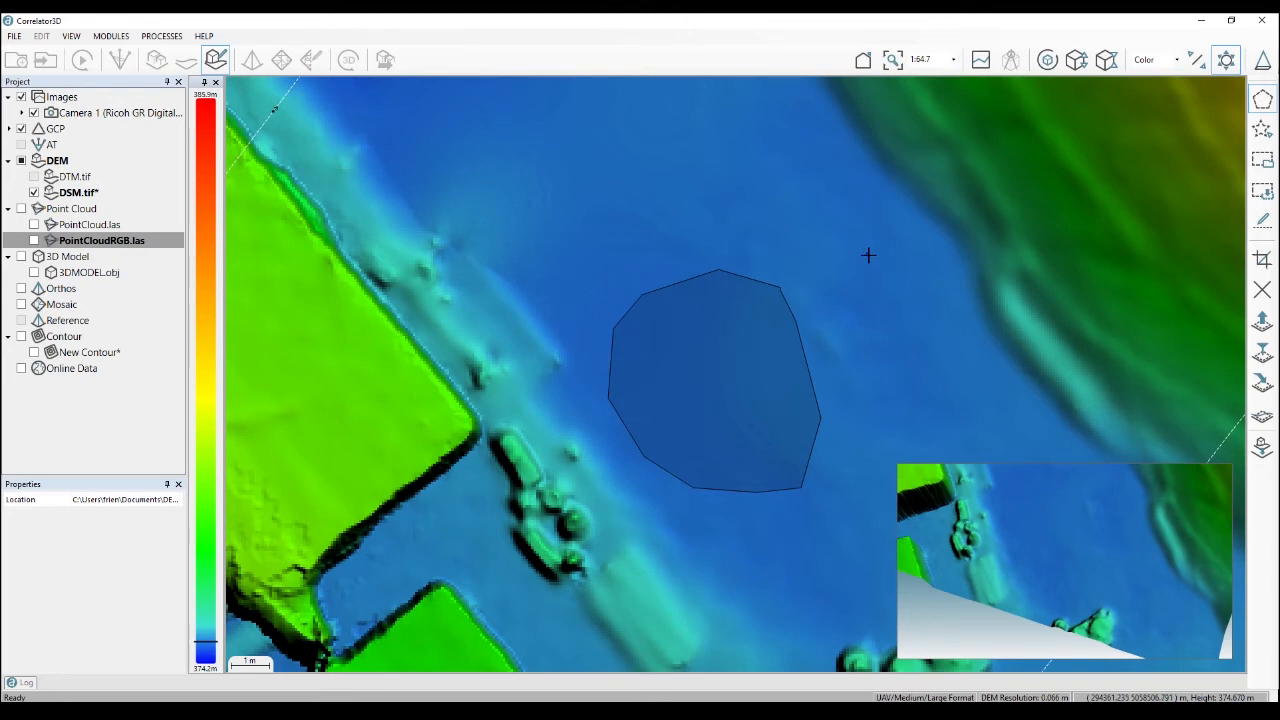
{"action": "scroll", "coordinate": [868, 255], "scroll_direction": "down", "scroll_amount": 2}
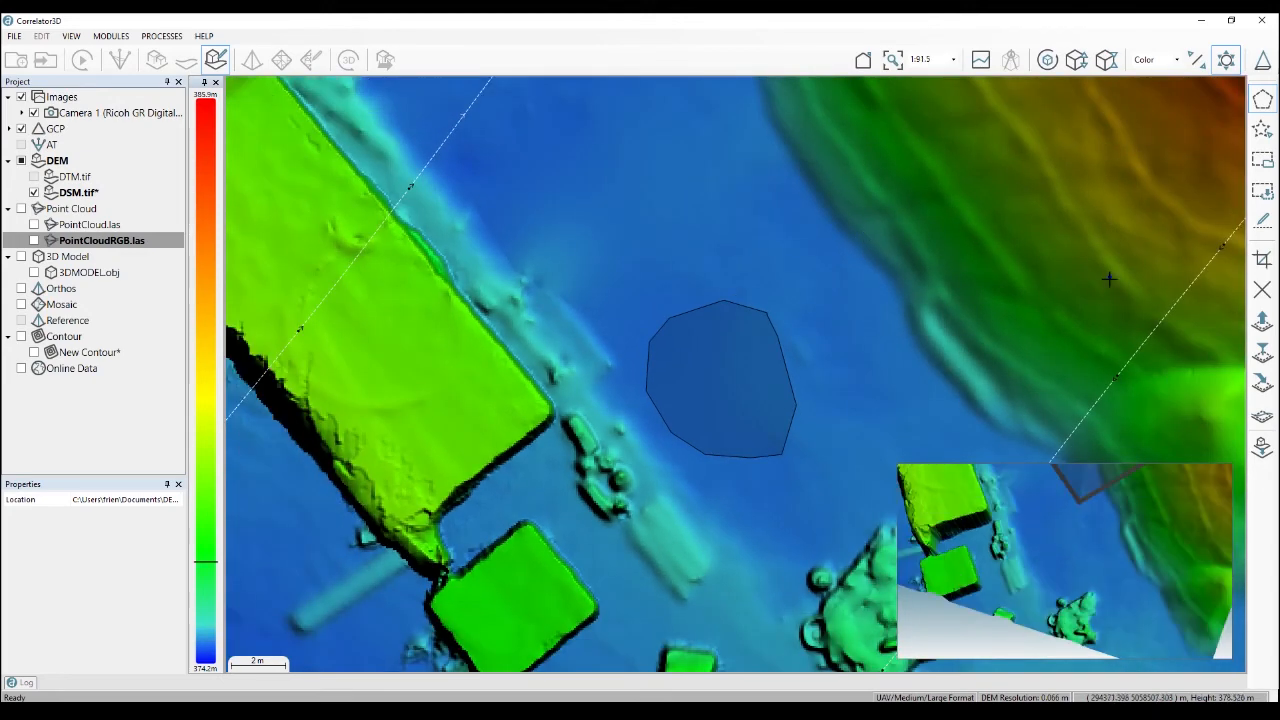
Display the mosaic over the DSM at the puddle between the large mound and the gabled building
{"action": "middle_click_drag", "start_coordinate": [837, 221], "coordinate": [704, 532]}
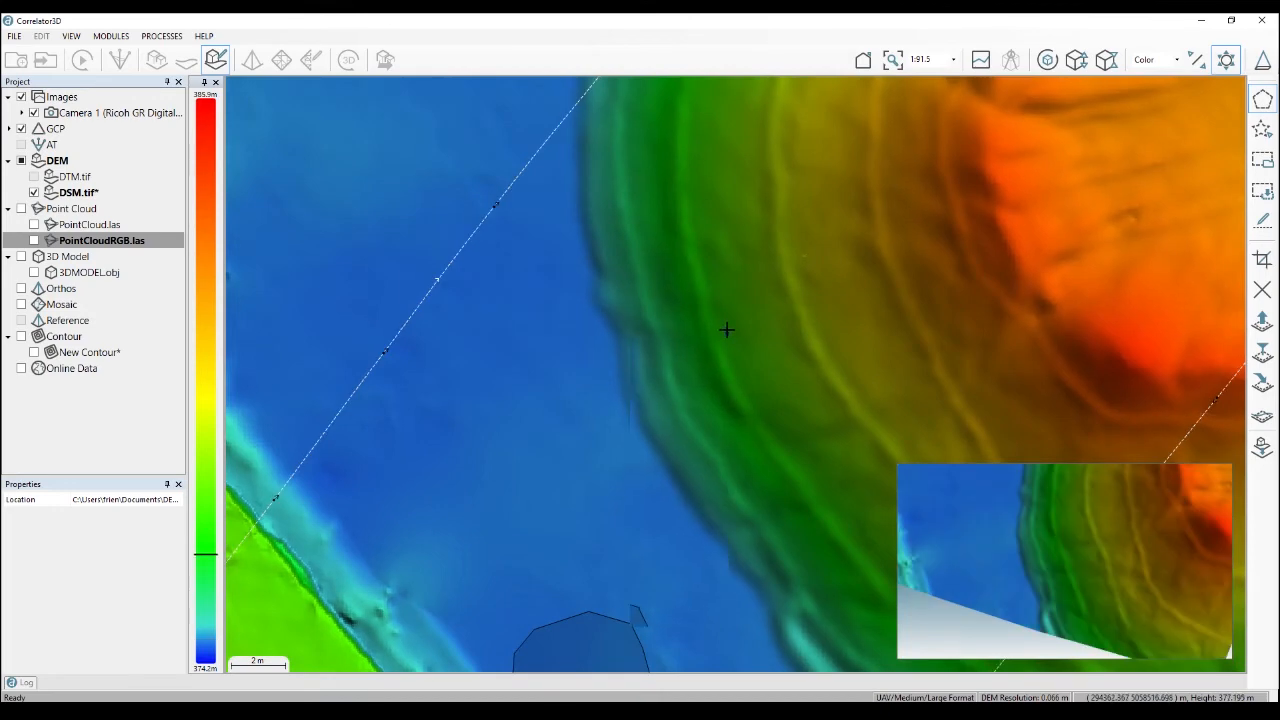
{"action": "scroll", "coordinate": [728, 327], "scroll_direction": "down", "scroll_amount": 3}
{"action": "scroll", "coordinate": [788, 290], "scroll_direction": "down", "scroll_amount": 1}
{"action": "middle_click_drag", "start_coordinate": [805, 243], "coordinate": [720, 588]}
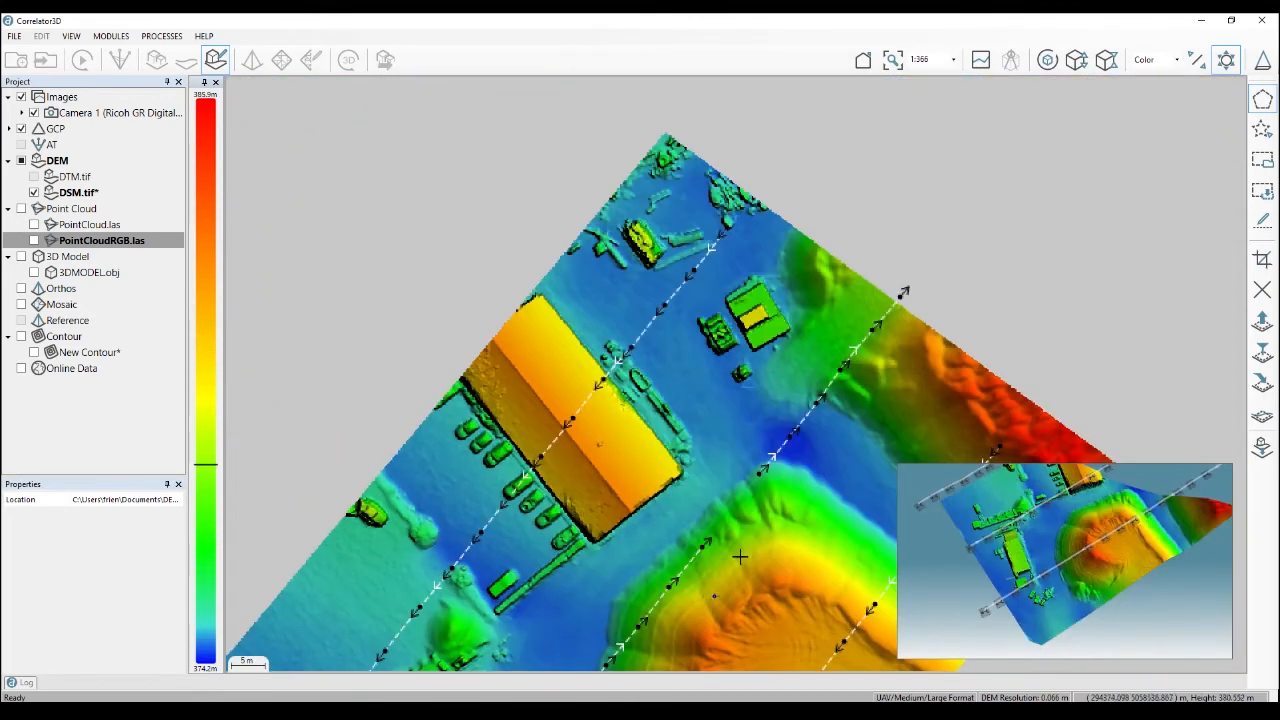
{"action": "scroll", "coordinate": [716, 580], "scroll_direction": "up", "scroll_amount": 1}
{"action": "middle_click_drag", "start_coordinate": [720, 409], "coordinate": [668, 364]}
{"action": "scroll", "coordinate": [668, 364], "scroll_direction": "up", "scroll_amount": 1}
{"action": "middle_click_drag", "start_coordinate": [775, 461], "coordinate": [740, 382]}
{"action": "scroll", "coordinate": [740, 382], "scroll_direction": "up", "scroll_amount": 1}
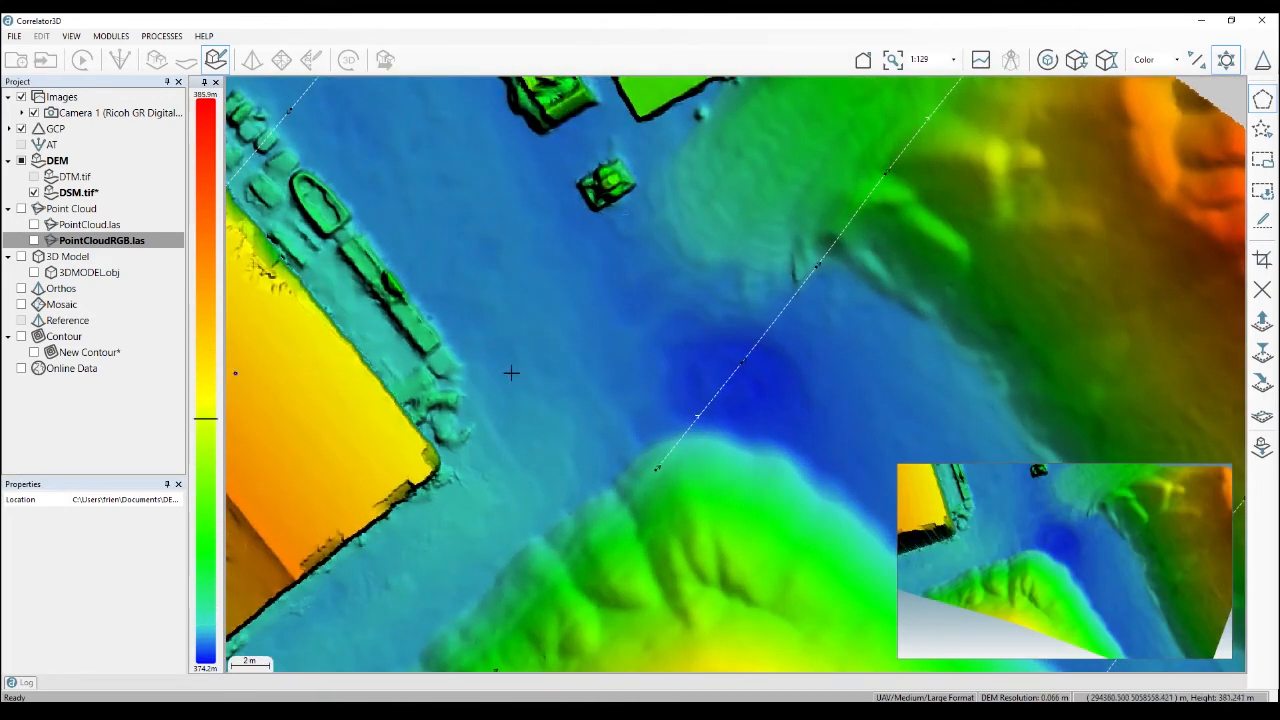
{"action": "left_click", "coordinate": [21, 304]}
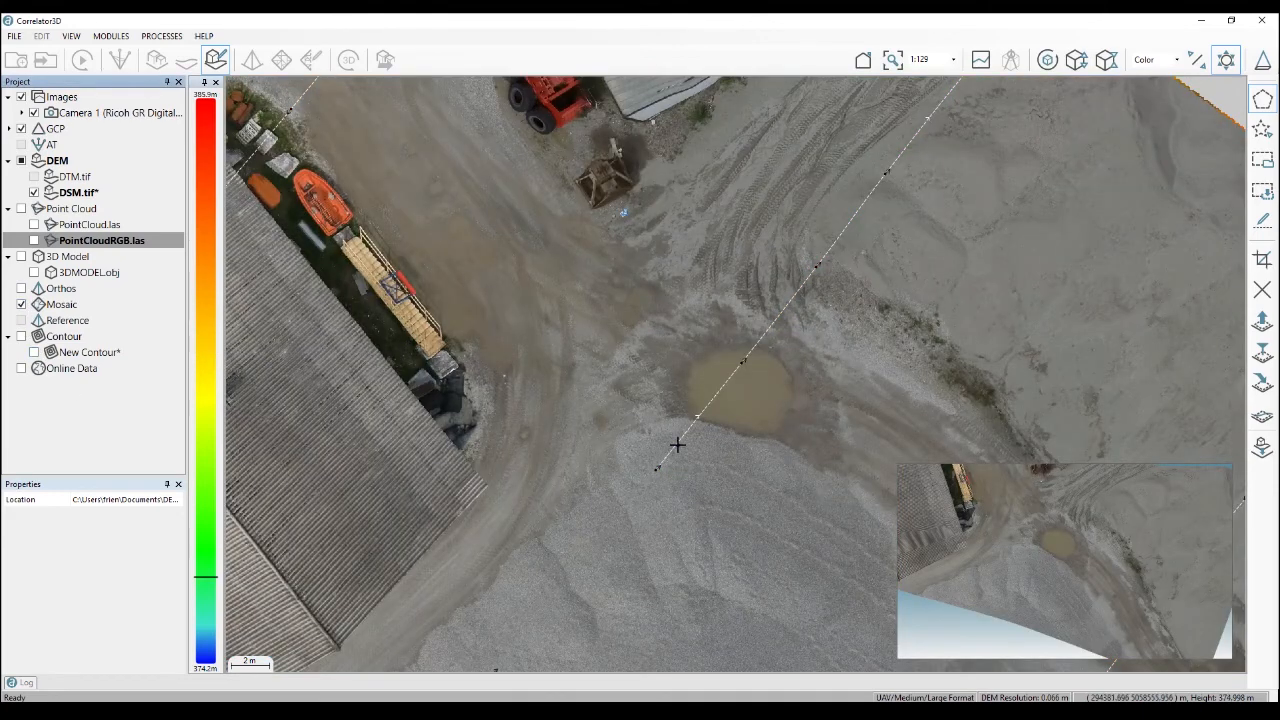
{"action": "scroll", "coordinate": [786, 443], "scroll_direction": "up", "scroll_amount": 3}
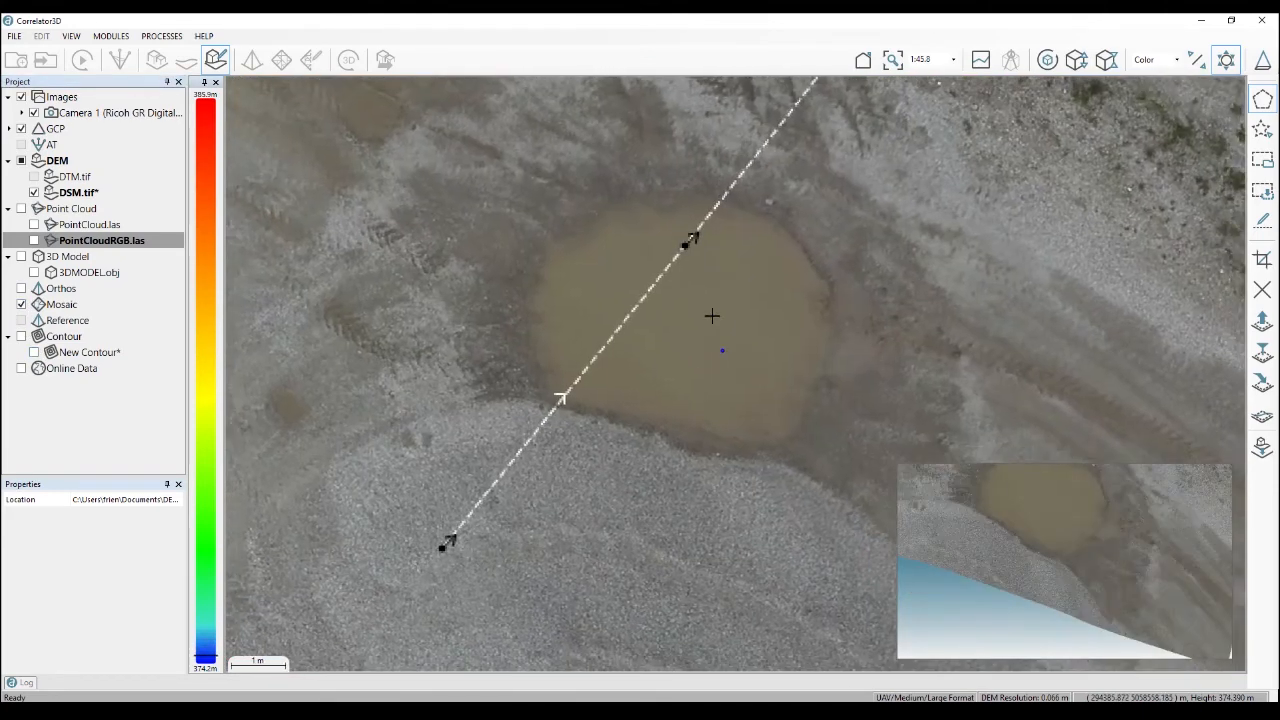
Outline the puddle with a closed polygonal region along the water's edge
{"action": "left_click", "coordinate": [650, 202]}
{"action": "left_click", "coordinate": [596, 224]}
{"action": "left_click", "coordinate": [563, 264]}
{"action": "left_click", "coordinate": [531, 330]}
{"action": "left_click", "coordinate": [563, 404]}
{"action": "left_click", "coordinate": [664, 427]}
{"action": "left_click", "coordinate": [744, 444]}
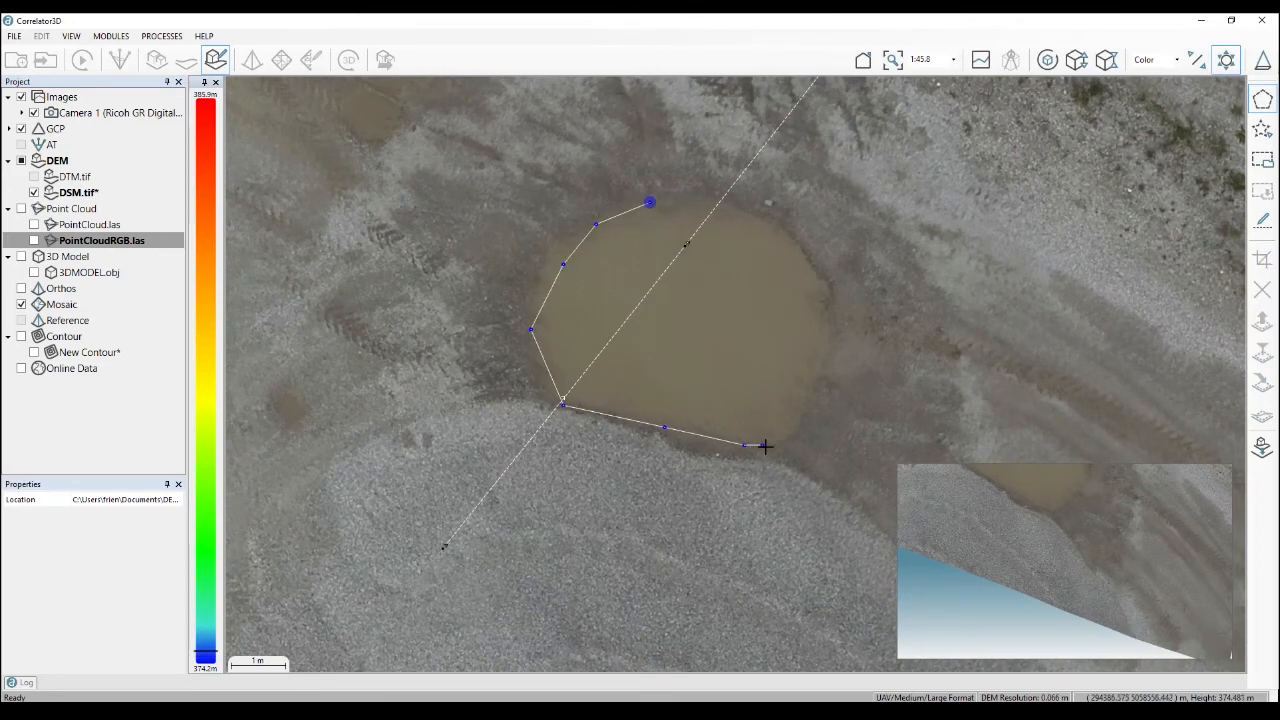
{"action": "left_click", "coordinate": [817, 380]}
{"action": "left_click", "coordinate": [831, 311]}
{"action": "left_click", "coordinate": [831, 244]}
{"action": "left_click", "coordinate": [770, 202]}
{"action": "left_click", "coordinate": [712, 192]}
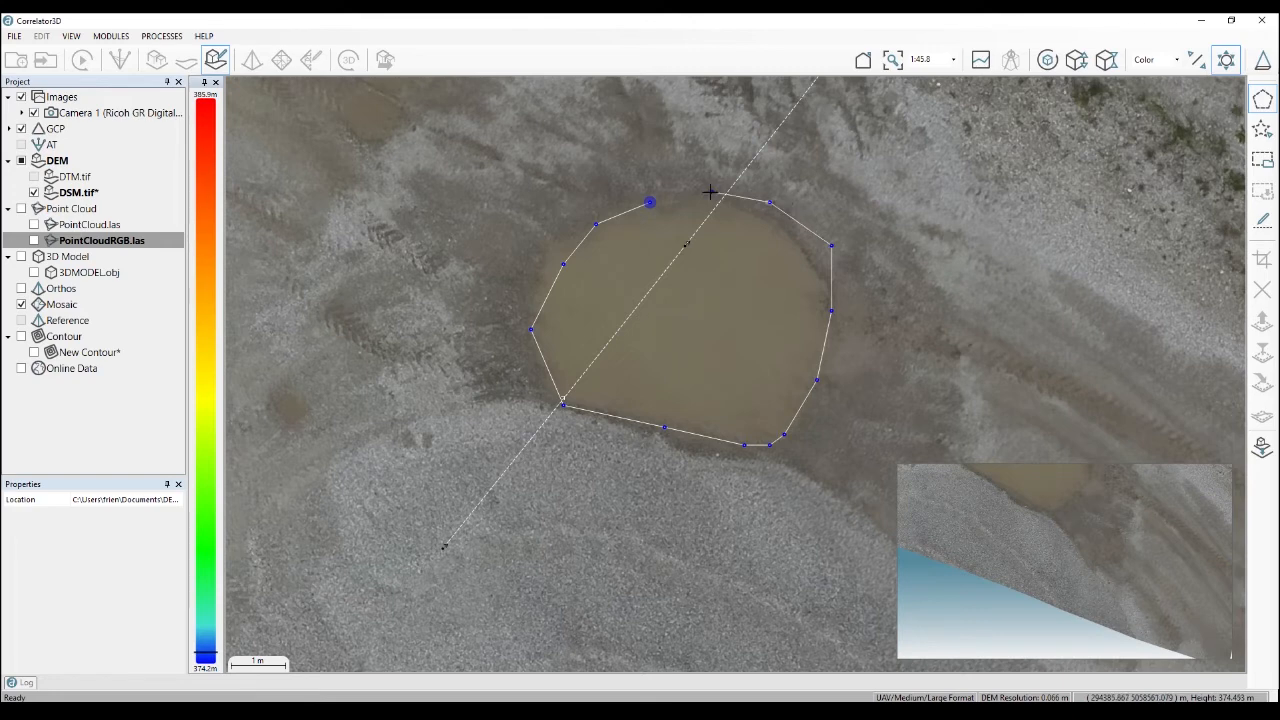
{"action": "double_click", "coordinate": [705, 194]}
Adjust four upper vertices of the puddle region to follow the water's edge more closely
{"action": "left_click_drag", "start_coordinate": [770, 203], "coordinate": [767, 216]}
{"action": "left_click_drag", "start_coordinate": [831, 245], "coordinate": [817, 260]}
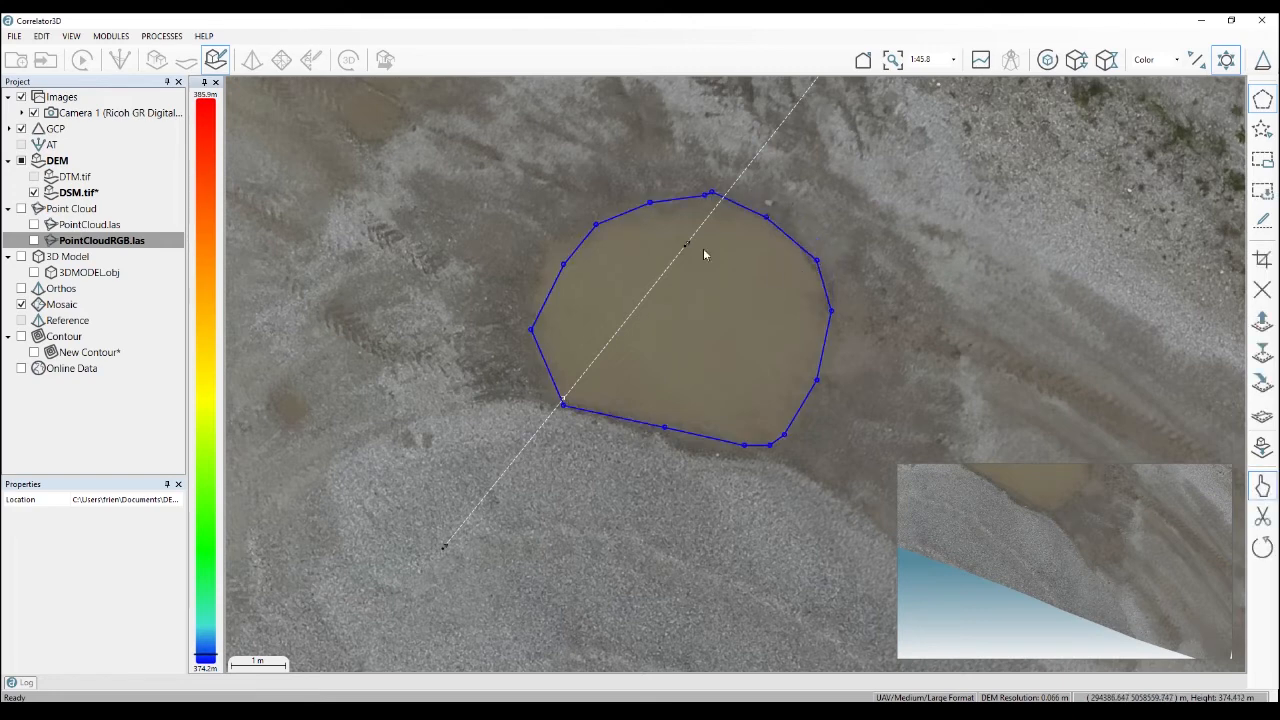
{"action": "left_click_drag", "start_coordinate": [600, 223], "coordinate": [592, 216]}
{"action": "left_click_drag", "start_coordinate": [563, 268], "coordinate": [541, 260]}
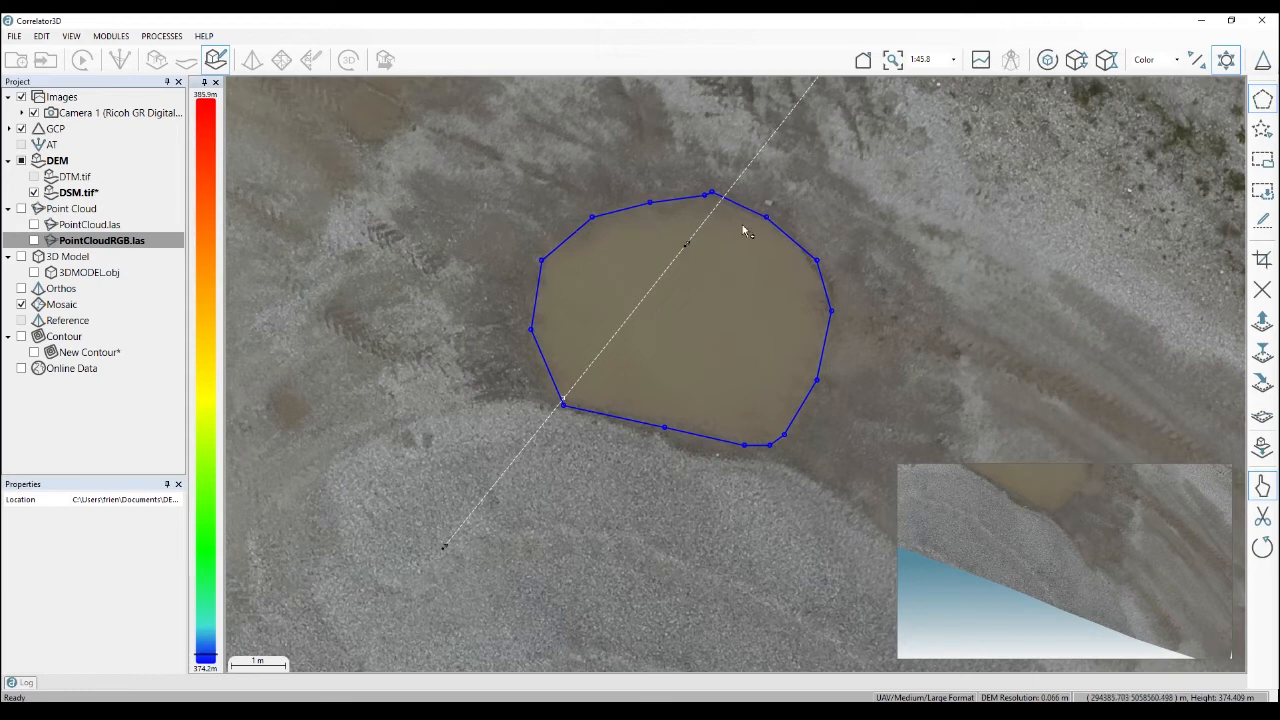
Set the puddle region's elevation to 374.4 m, hide the mosaic and inspect the area in the 3D and 2D views
{"action": "left_click", "coordinate": [1262, 322]}
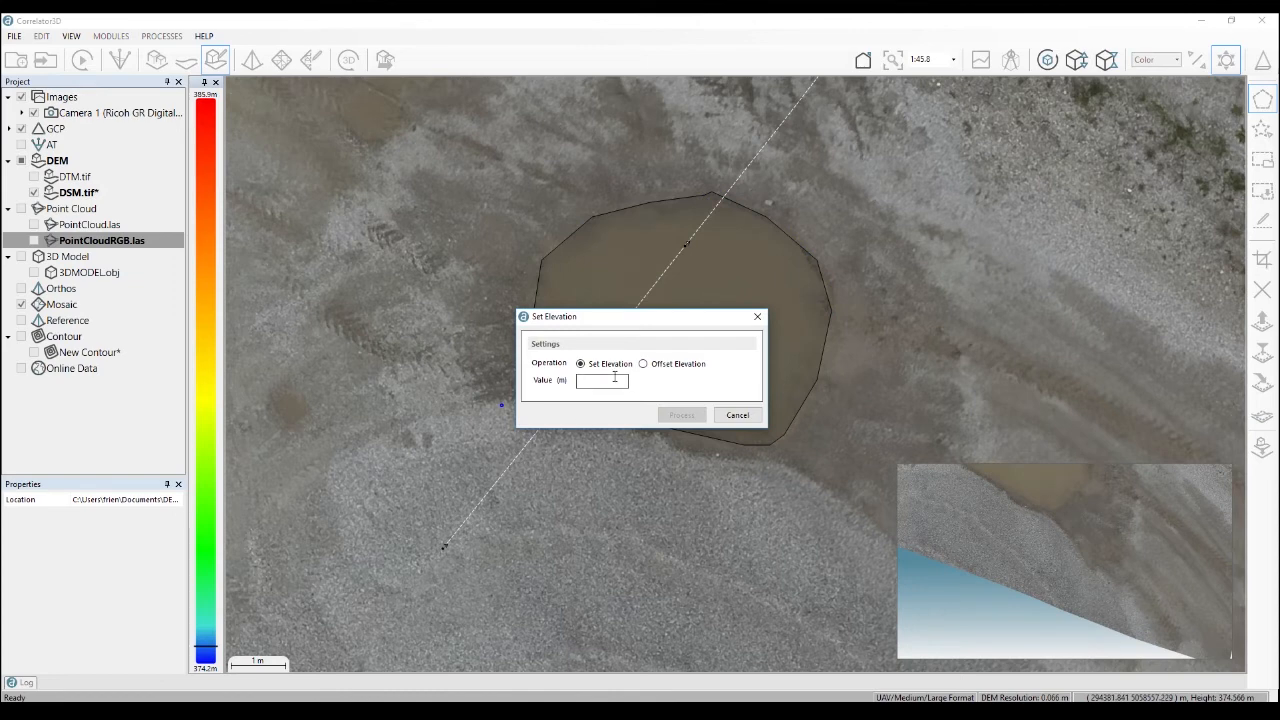
{"action": "type", "text": "374.4"}
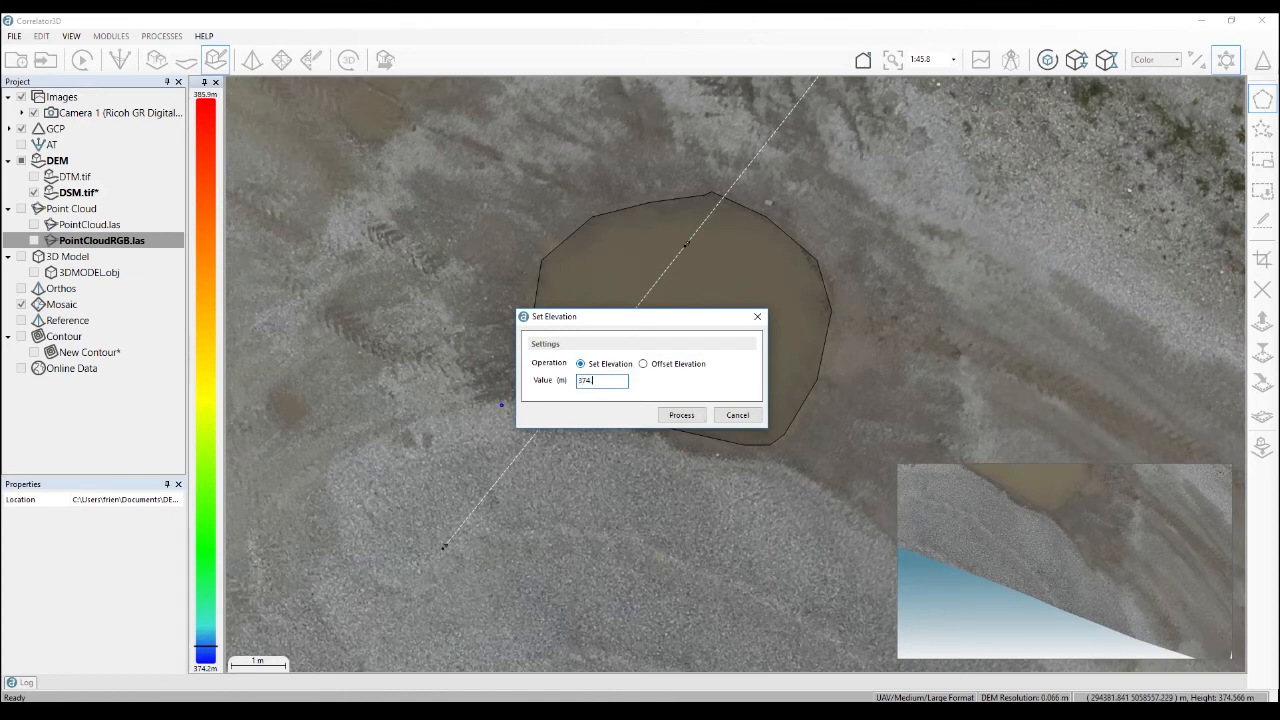
{"action": "left_click", "coordinate": [680, 416]}
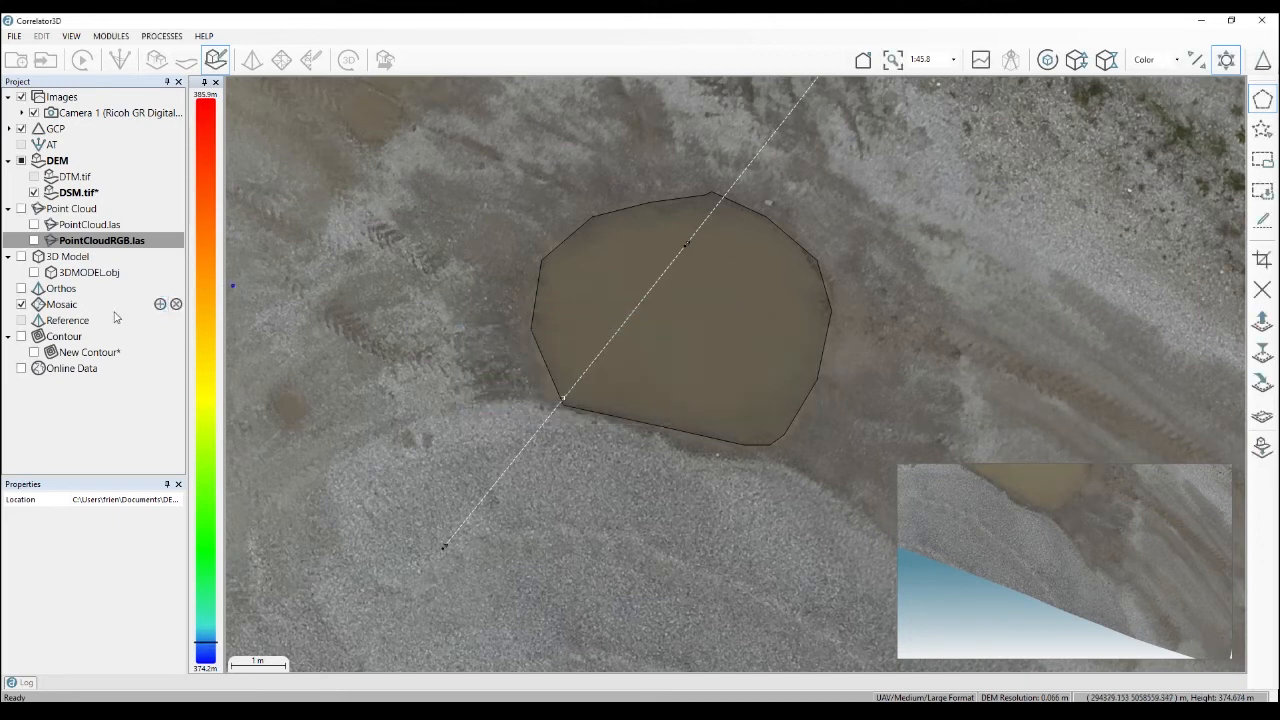
{"action": "left_click", "coordinate": [21, 304]}
{"action": "left_click_drag", "start_coordinate": [1040, 558], "coordinate": [1100, 515]}
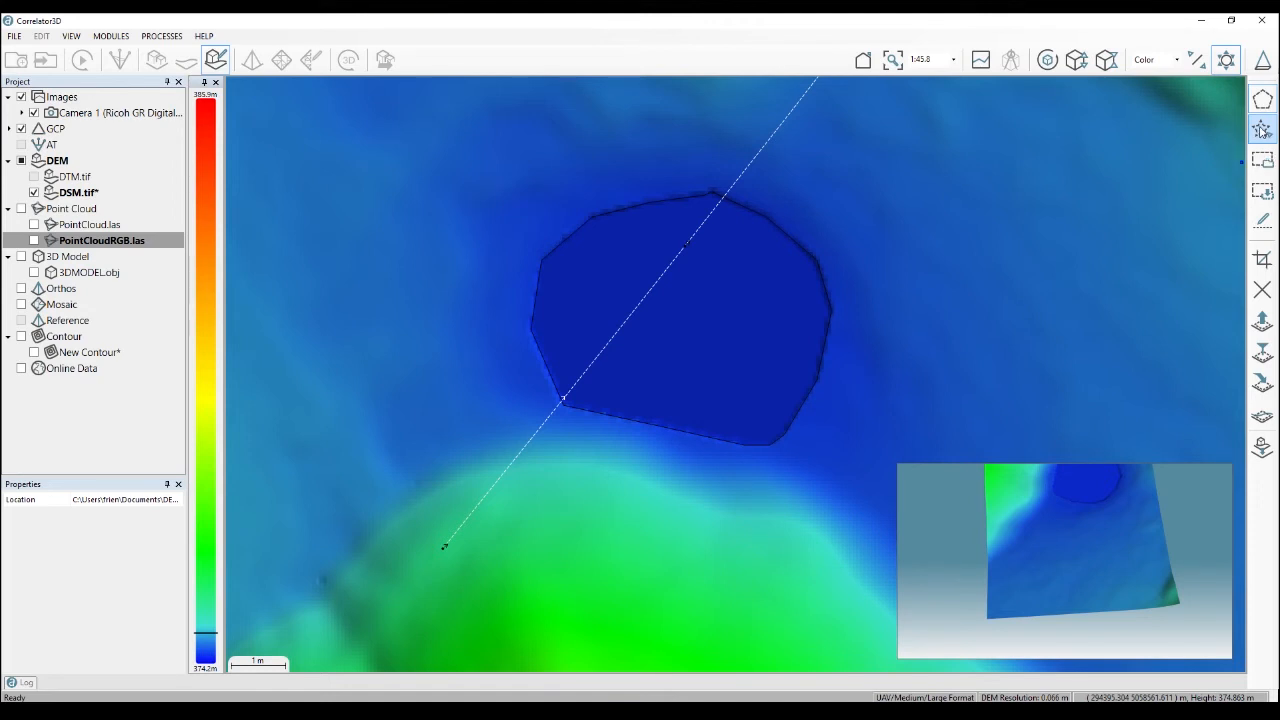
{"action": "scroll", "coordinate": [543, 316], "scroll_direction": "down", "scroll_amount": 2}
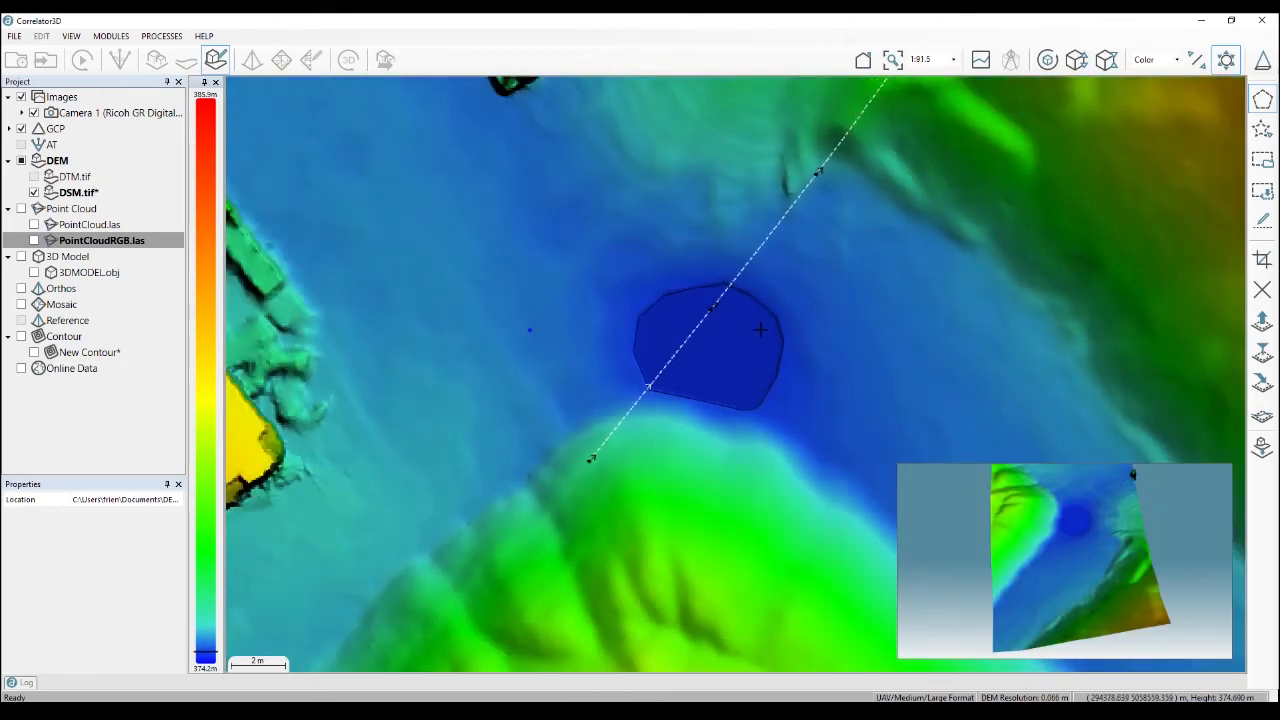
{"action": "scroll", "coordinate": [543, 316], "scroll_direction": "down", "scroll_amount": 2}
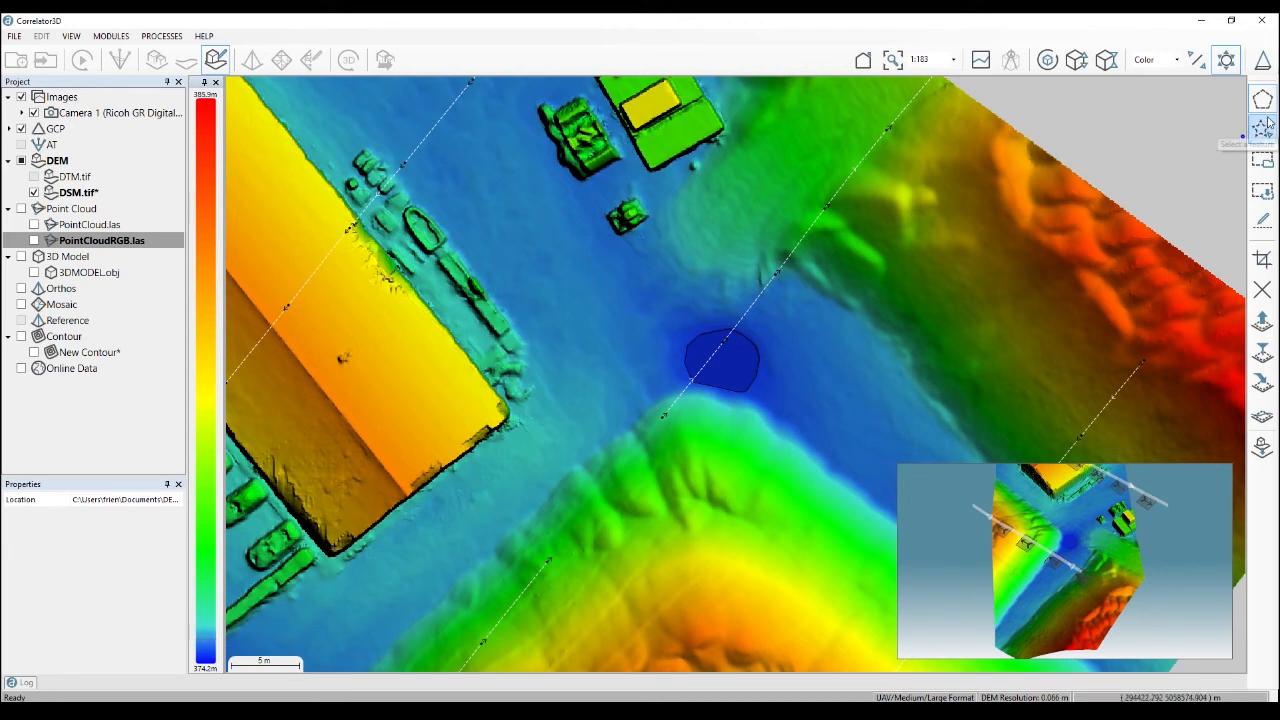
Check the Set Elevation and Filter options for the puddle region and cancel both without processing
{"action": "left_click", "coordinate": [1258, 330]}
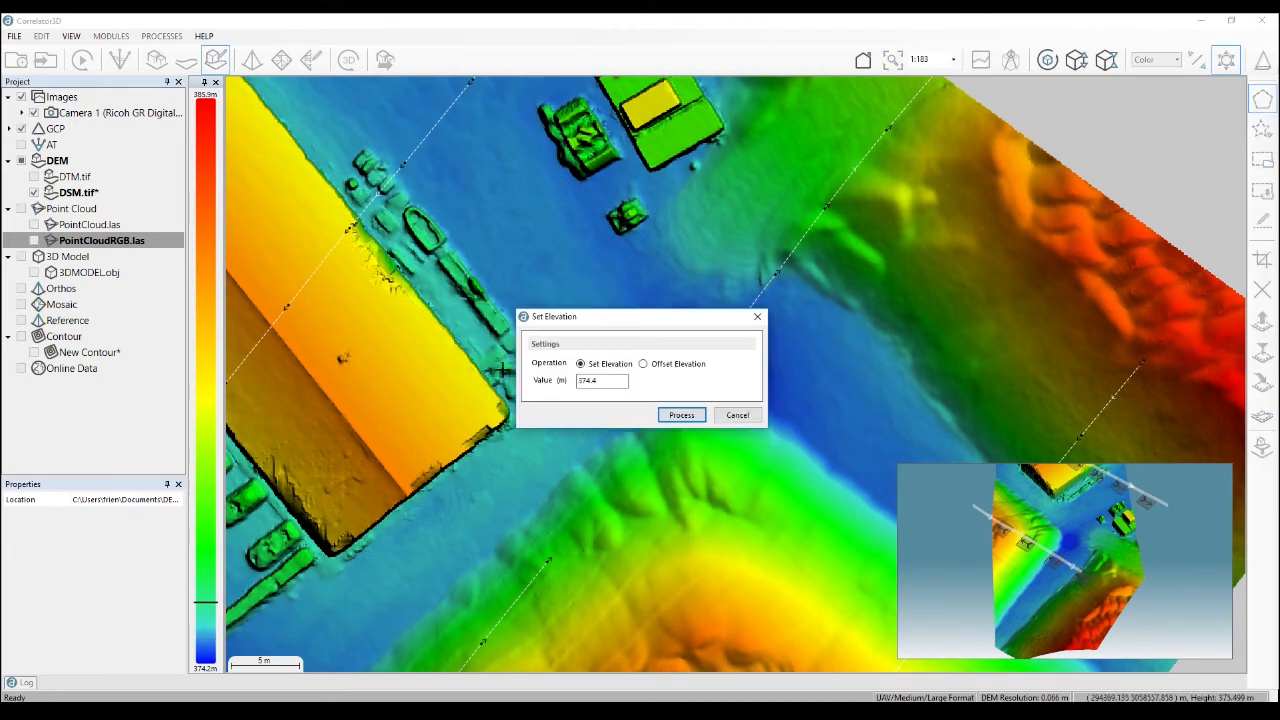
{"action": "double_click", "coordinate": [601, 381]}
{"action": "left_click", "coordinate": [717, 418]}
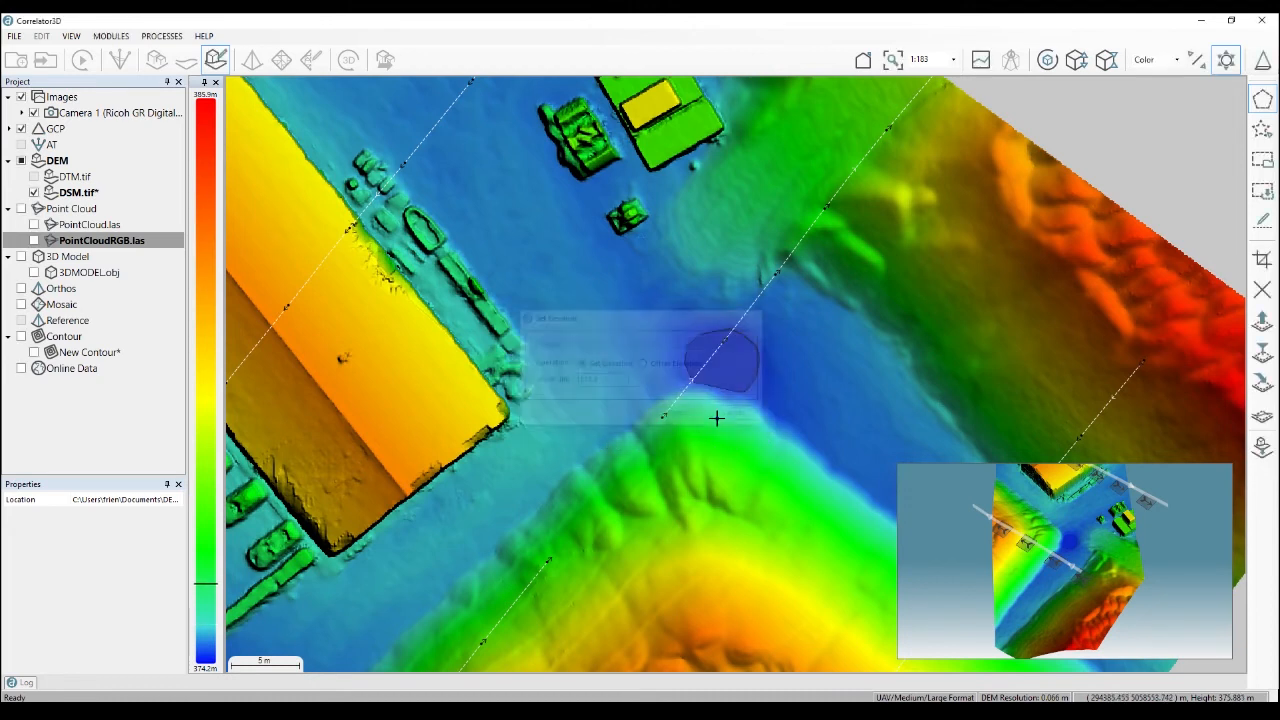
{"action": "left_click", "coordinate": [1256, 360]}
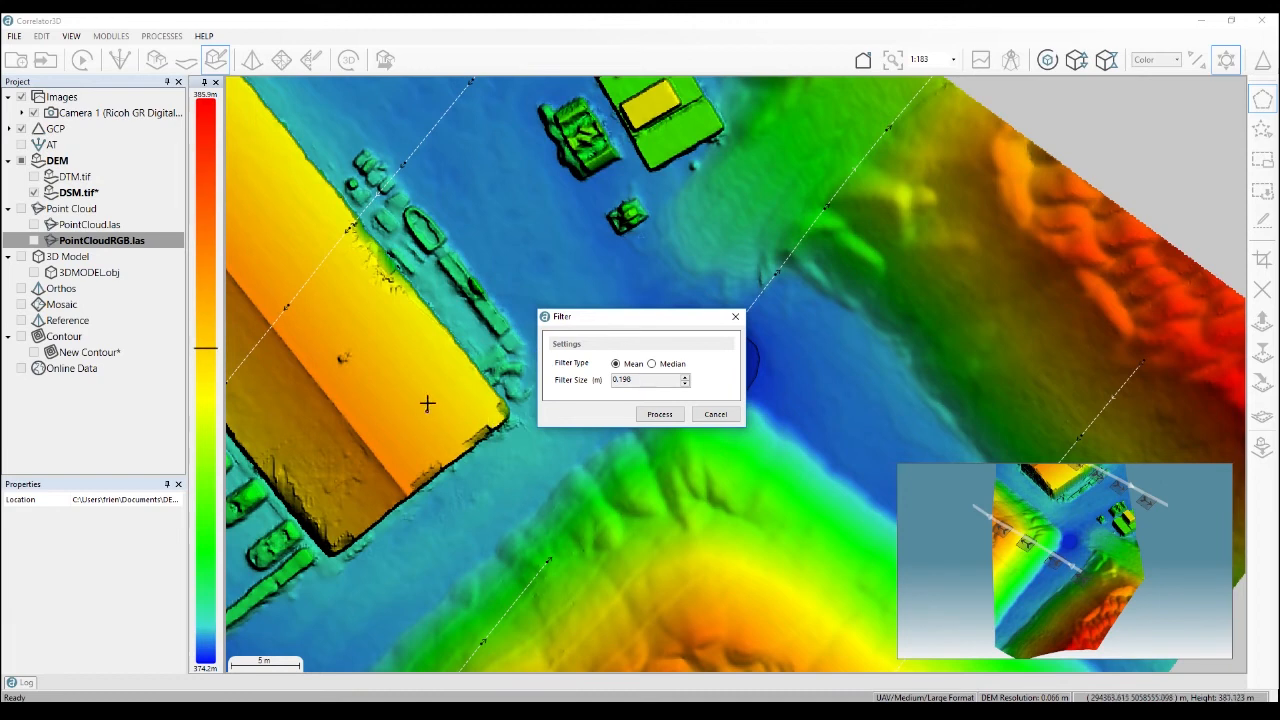
{"action": "left_click", "coordinate": [716, 415]}
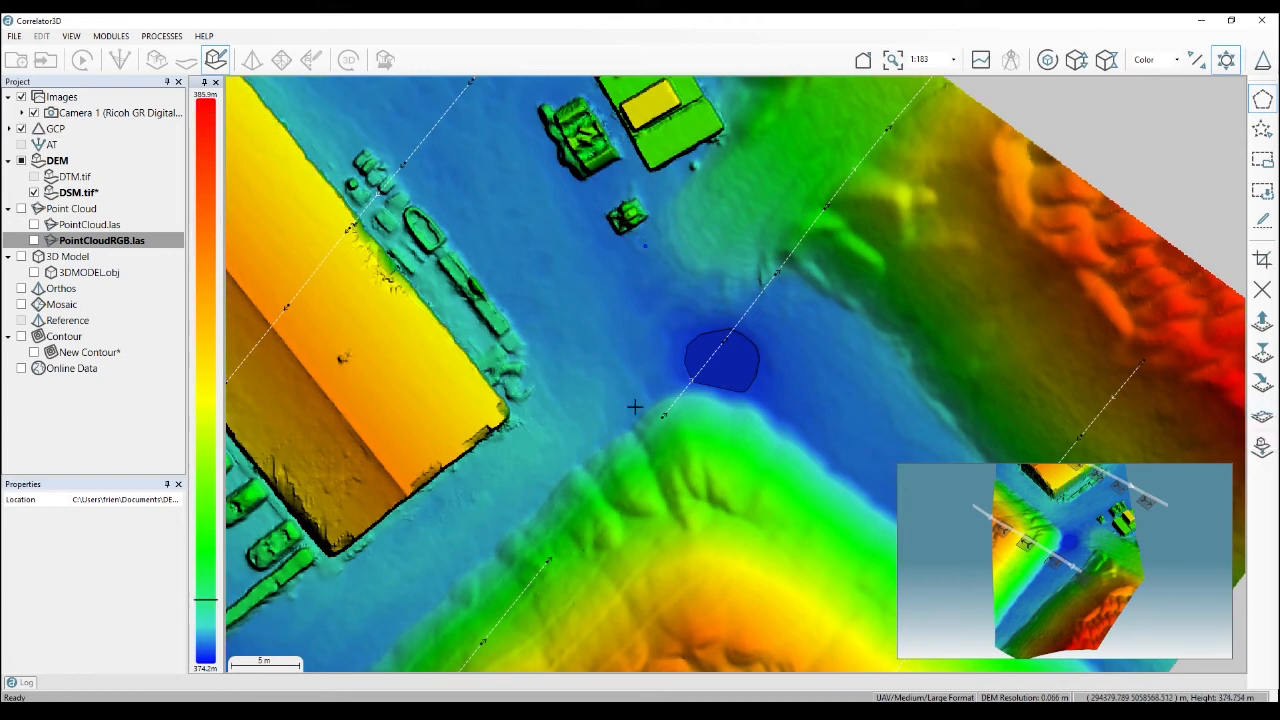
Outline the small building and the two objects beside it, north of the puddle, with one polygonal region
{"action": "middle_click_drag", "start_coordinate": [664, 236], "coordinate": [660, 274]}
{"action": "middle_click_drag", "start_coordinate": [628, 184], "coordinate": [639, 313]}
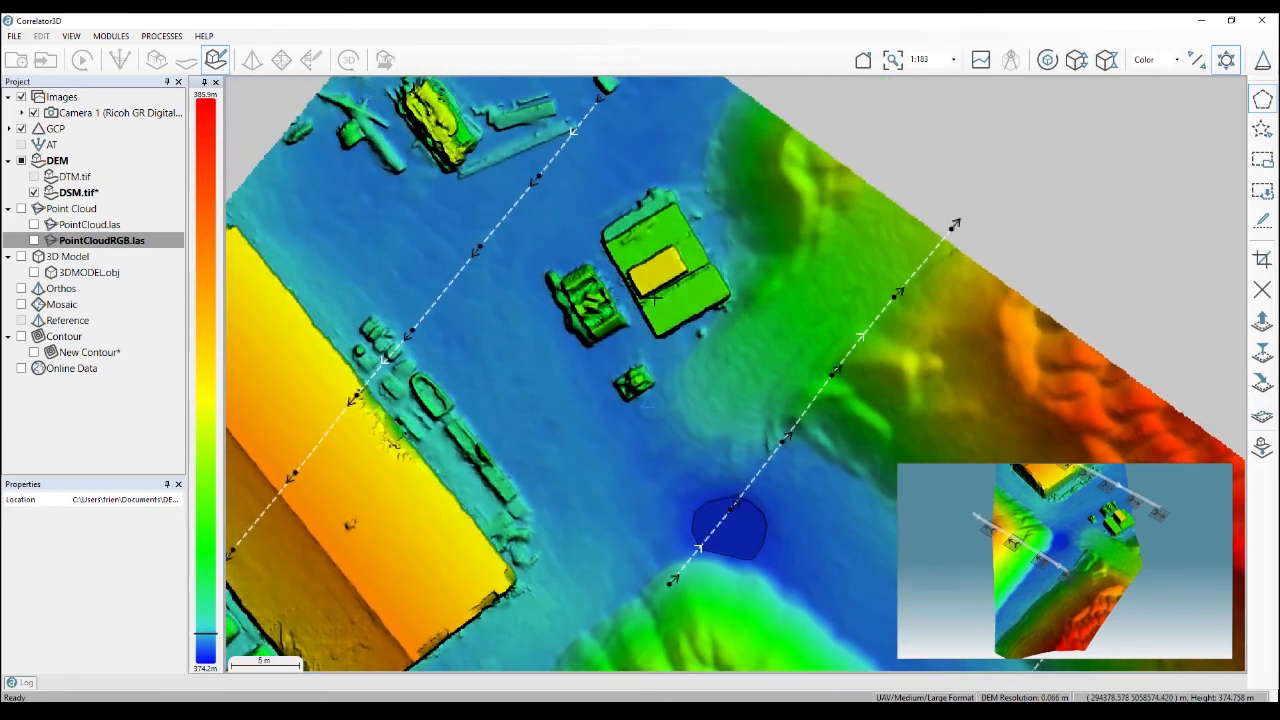
{"action": "left_click", "coordinate": [675, 164]}
{"action": "left_click", "coordinate": [620, 159]}
{"action": "left_click", "coordinate": [570, 180]}
{"action": "left_click", "coordinate": [530, 225]}
{"action": "left_click", "coordinate": [522, 293]}
{"action": "left_click", "coordinate": [526, 387]}
{"action": "left_click", "coordinate": [572, 431]}
{"action": "left_click", "coordinate": [653, 430]}
{"action": "left_click", "coordinate": [709, 400]}
{"action": "left_click", "coordinate": [737, 343]}
{"action": "left_click", "coordinate": [756, 308]}
{"action": "left_click", "coordinate": [747, 246]}
{"action": "double_click", "coordinate": [736, 229]}
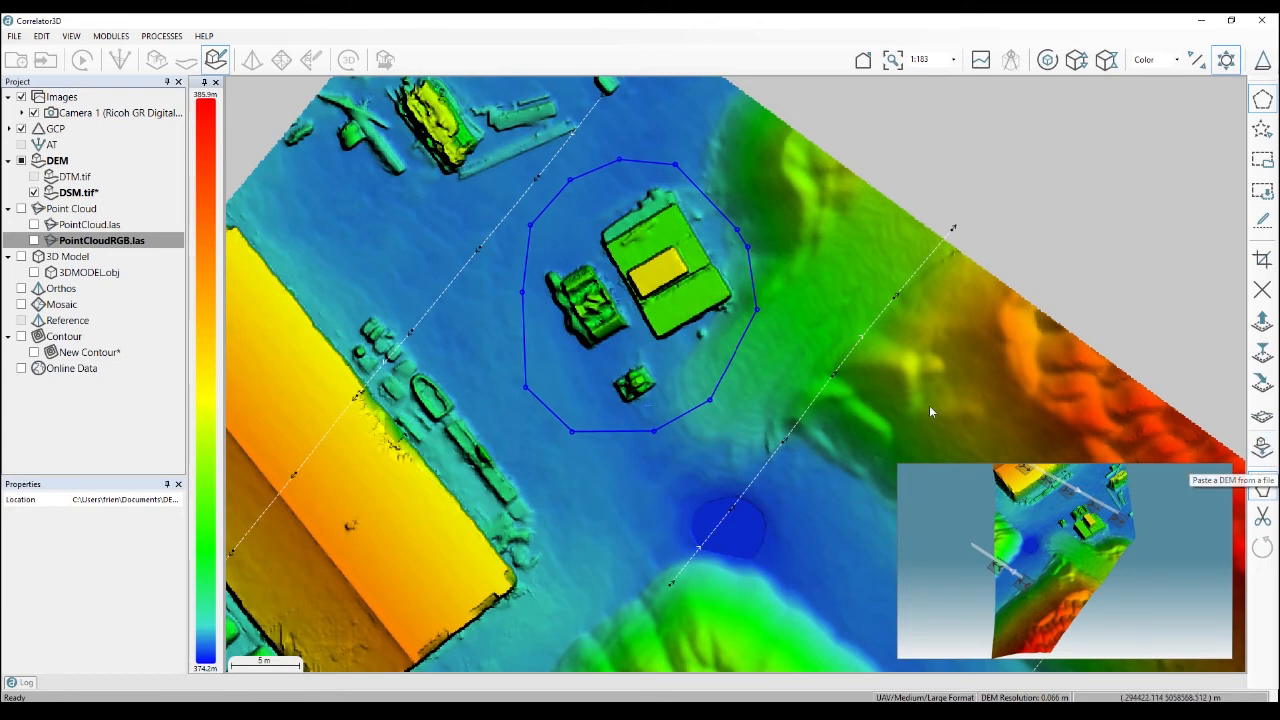
Outline nearly the whole DSM with a four-corner region just inside its edges and crop DSM.tif to that region
{"action": "scroll", "coordinate": [929, 405], "scroll_direction": "down", "scroll_amount": 5}
{"action": "left_click_drag", "start_coordinate": [741, 402], "coordinate": [767, 312]}
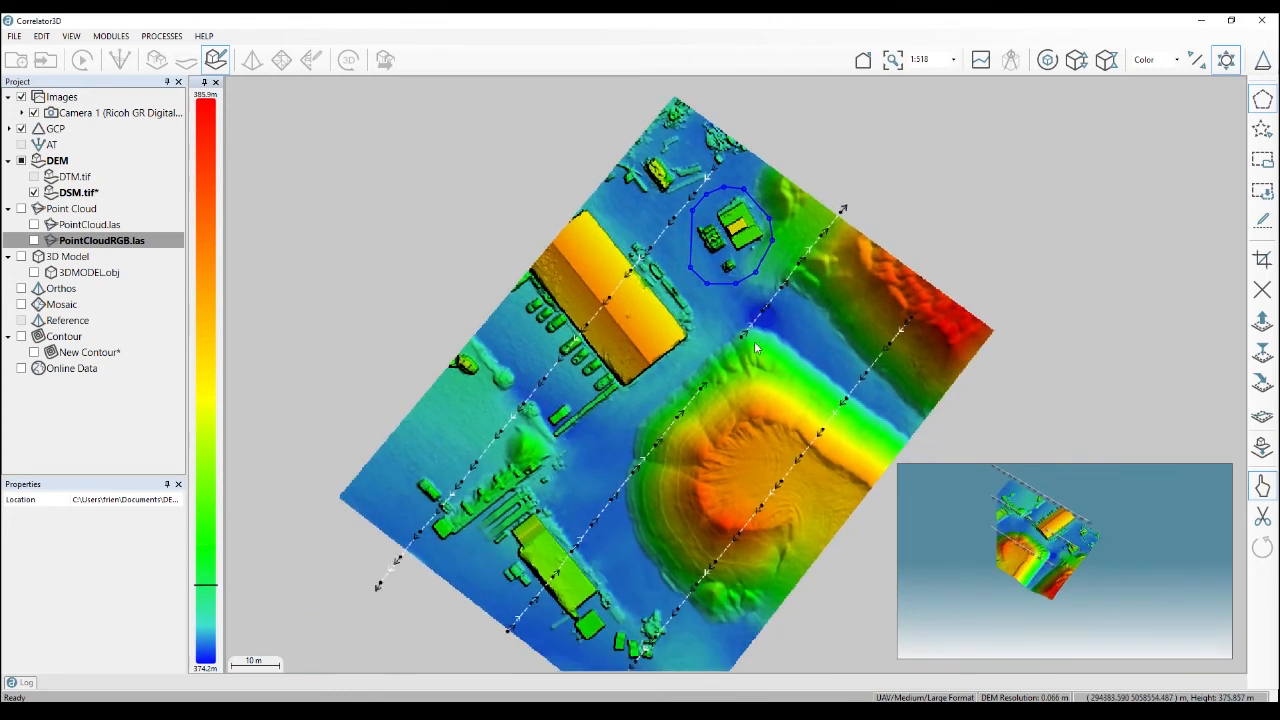
{"action": "left_click", "coordinate": [1262, 99]}
{"action": "left_click", "coordinate": [673, 127]}
{"action": "left_click", "coordinate": [364, 495]}
{"action": "middle_click_drag", "start_coordinate": [609, 628], "coordinate": [608, 515]}
{"action": "left_click", "coordinate": [662, 627]}
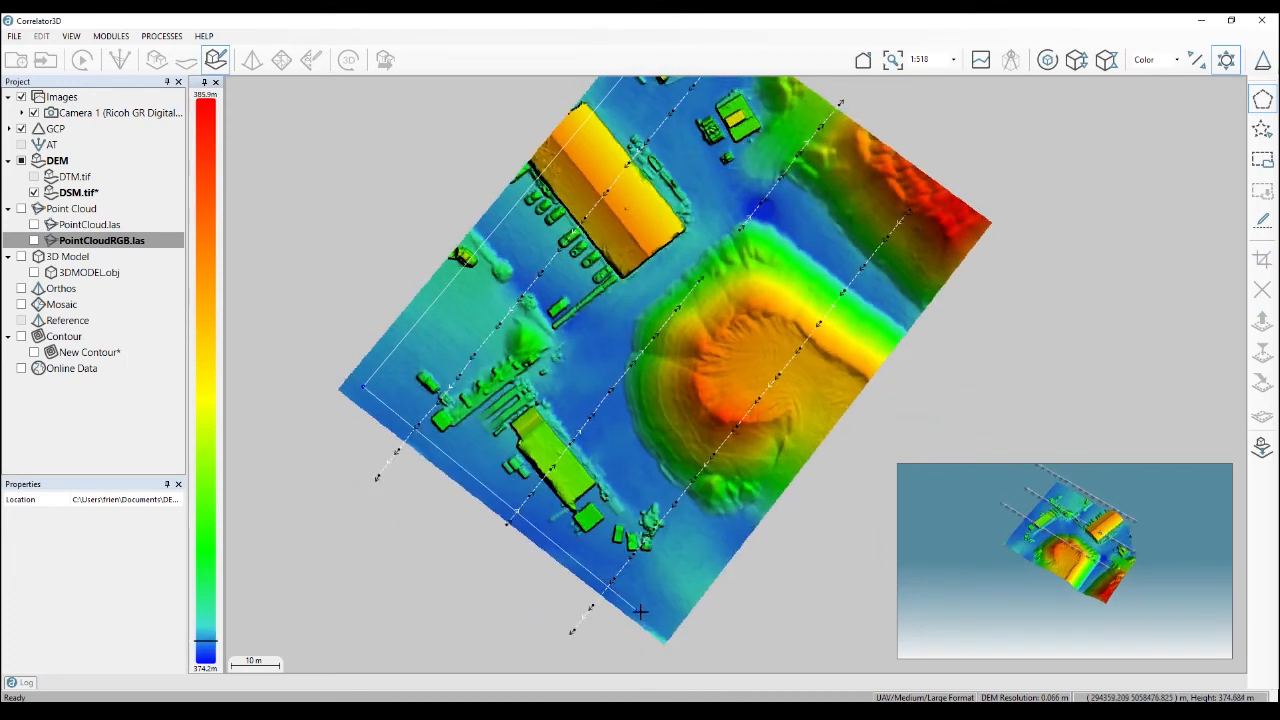
{"action": "double_click", "coordinate": [960, 220]}
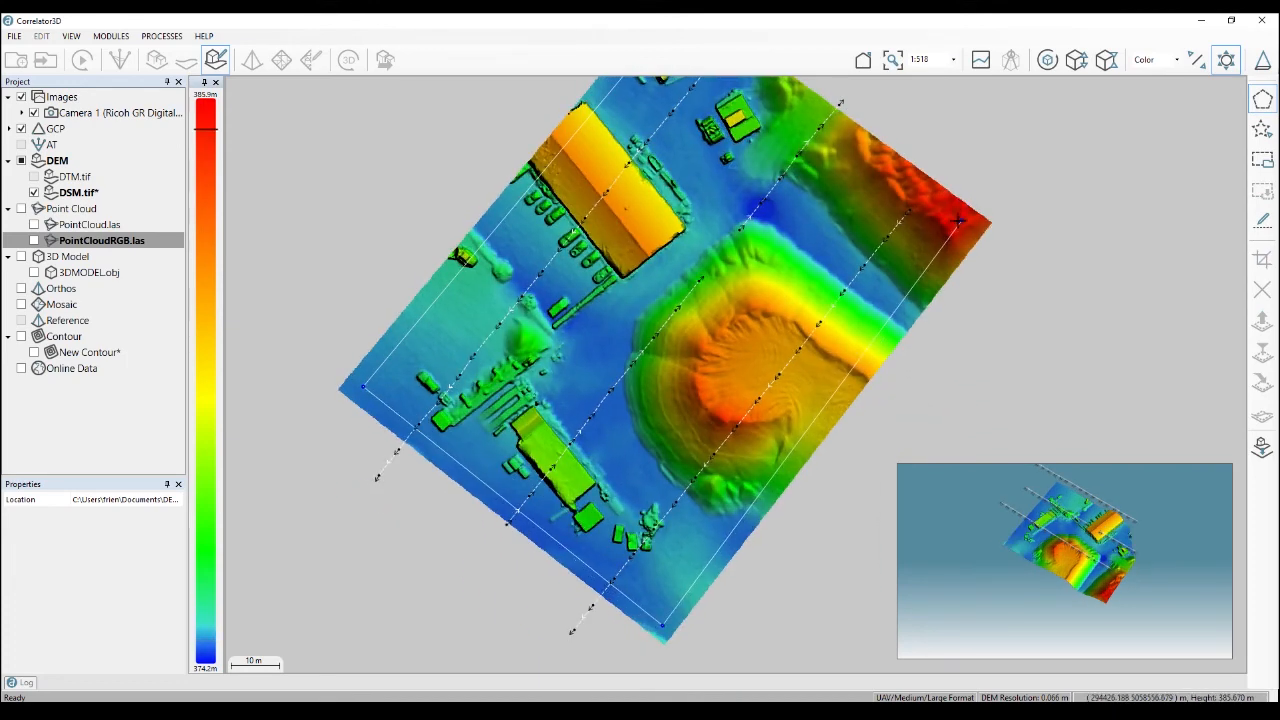
{"action": "left_click", "coordinate": [1264, 259]}
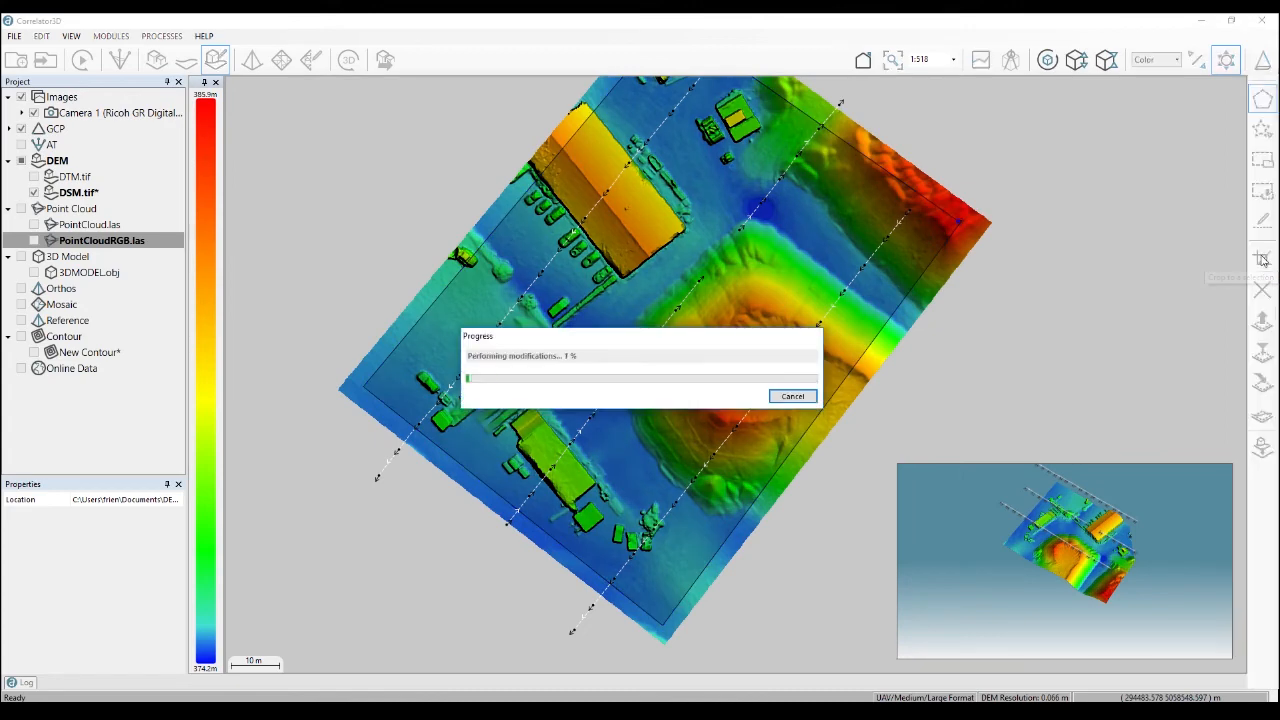
Outline the strip along the DSM's northeast edge with a four-corner region, extend its northern corner past the data, and delete the strip
{"action": "middle_click_drag", "start_coordinate": [1075, 279], "coordinate": [994, 422]}
{"action": "left_click", "coordinate": [559, 165]}
{"action": "left_click", "coordinate": [521, 207]}
{"action": "left_click", "coordinate": [820, 452]}
{"action": "double_click", "coordinate": [898, 356]}
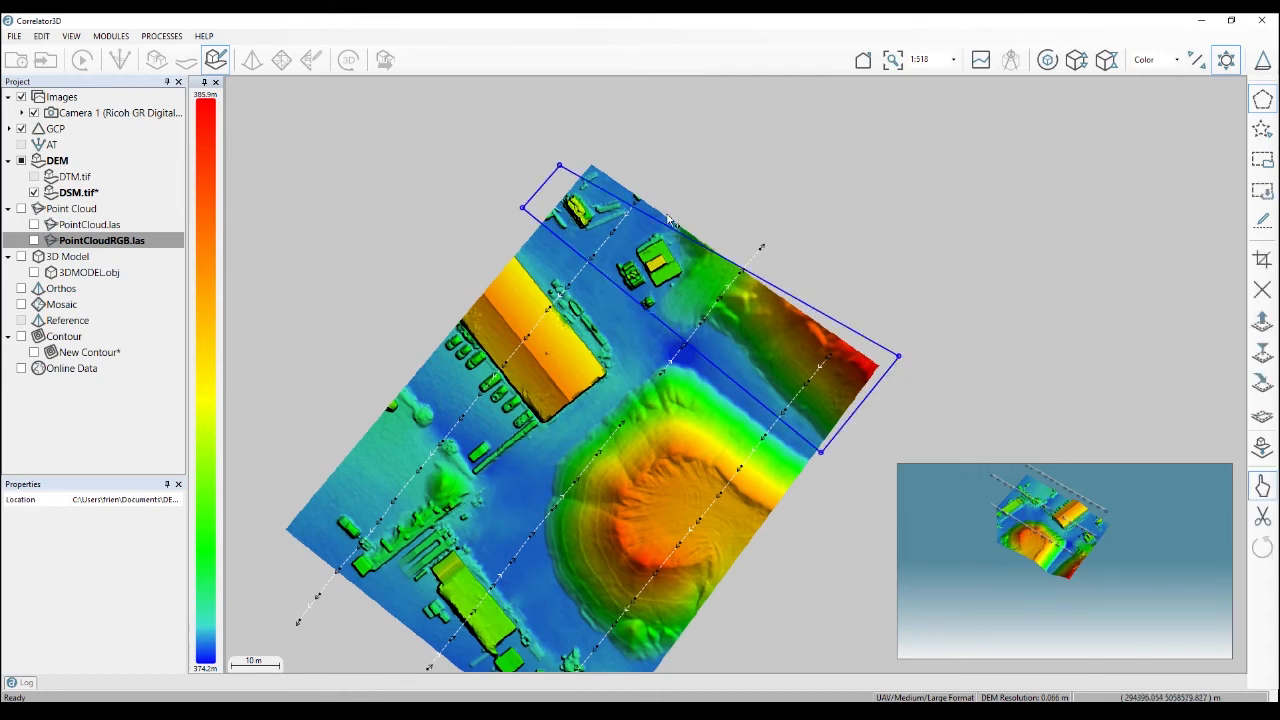
{"action": "left_click_drag", "start_coordinate": [559, 165], "coordinate": [590, 146]}
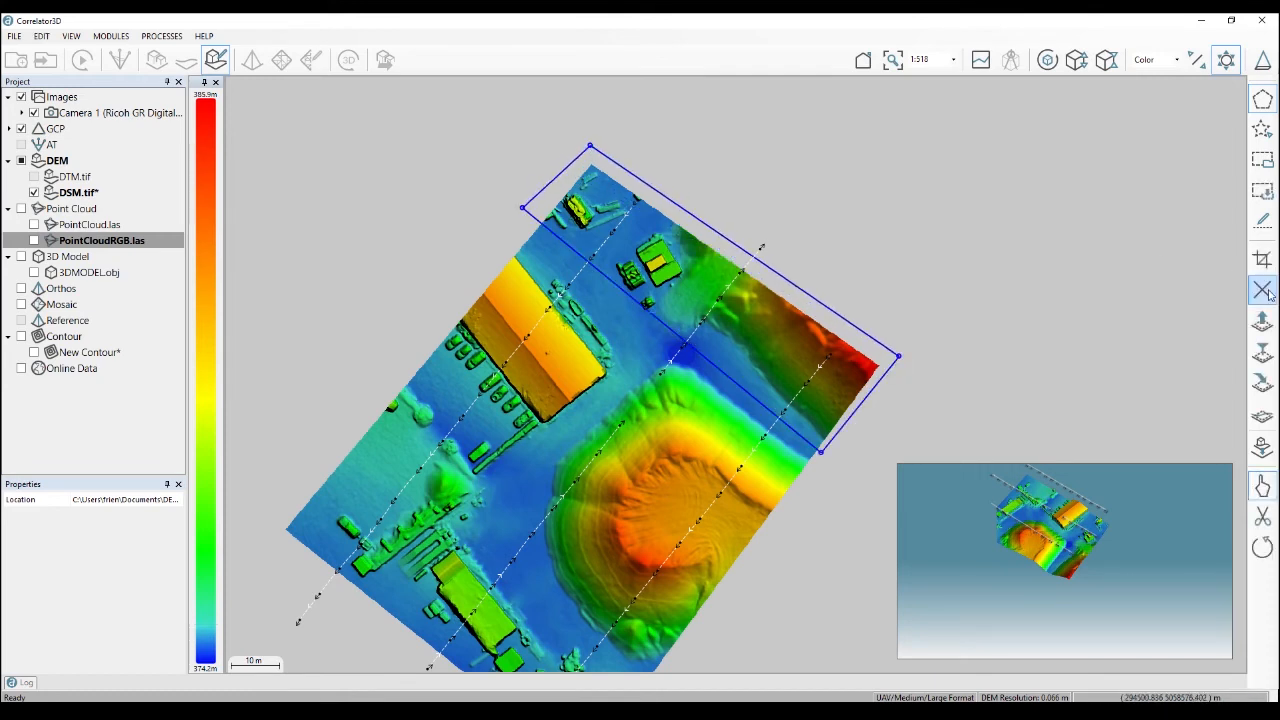
{"action": "left_click", "coordinate": [1263, 290]}
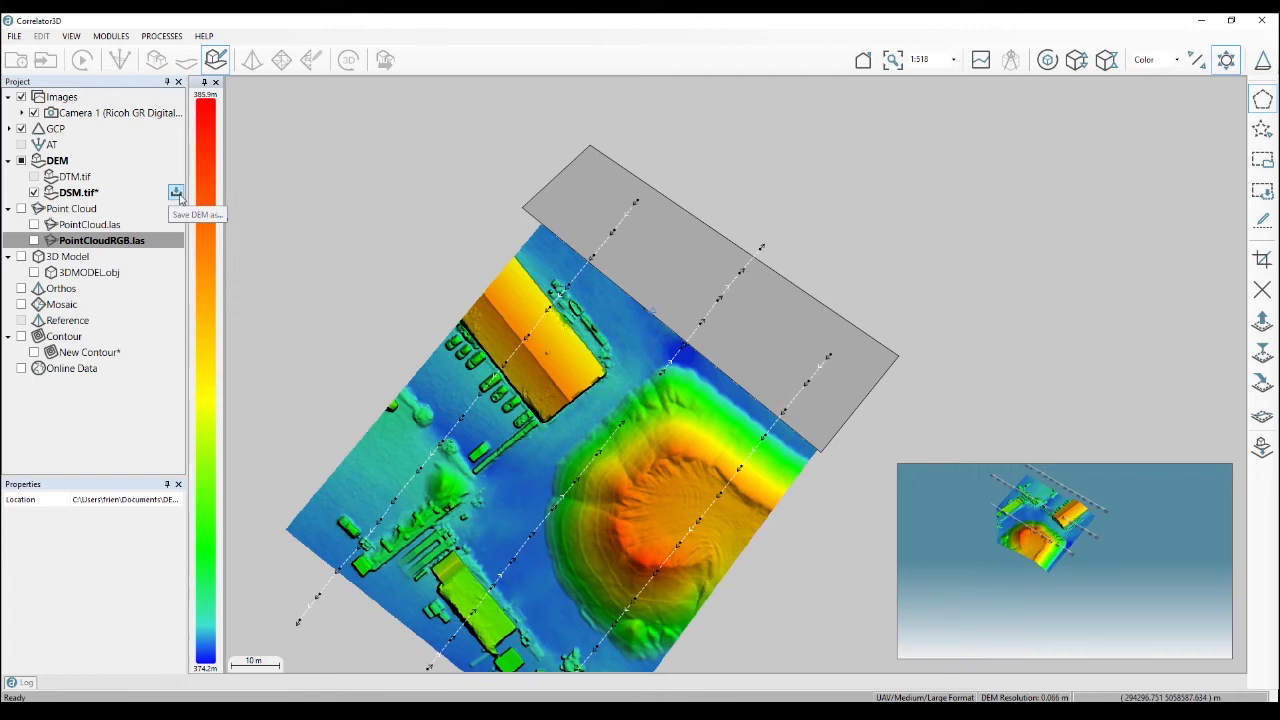
Save the edited DSM as DEM_edit in the UAV folder and exit the DEM Editing module
{"action": "left_click", "coordinate": [176, 193]}
{"action": "type", "text": "DEM_edit"}
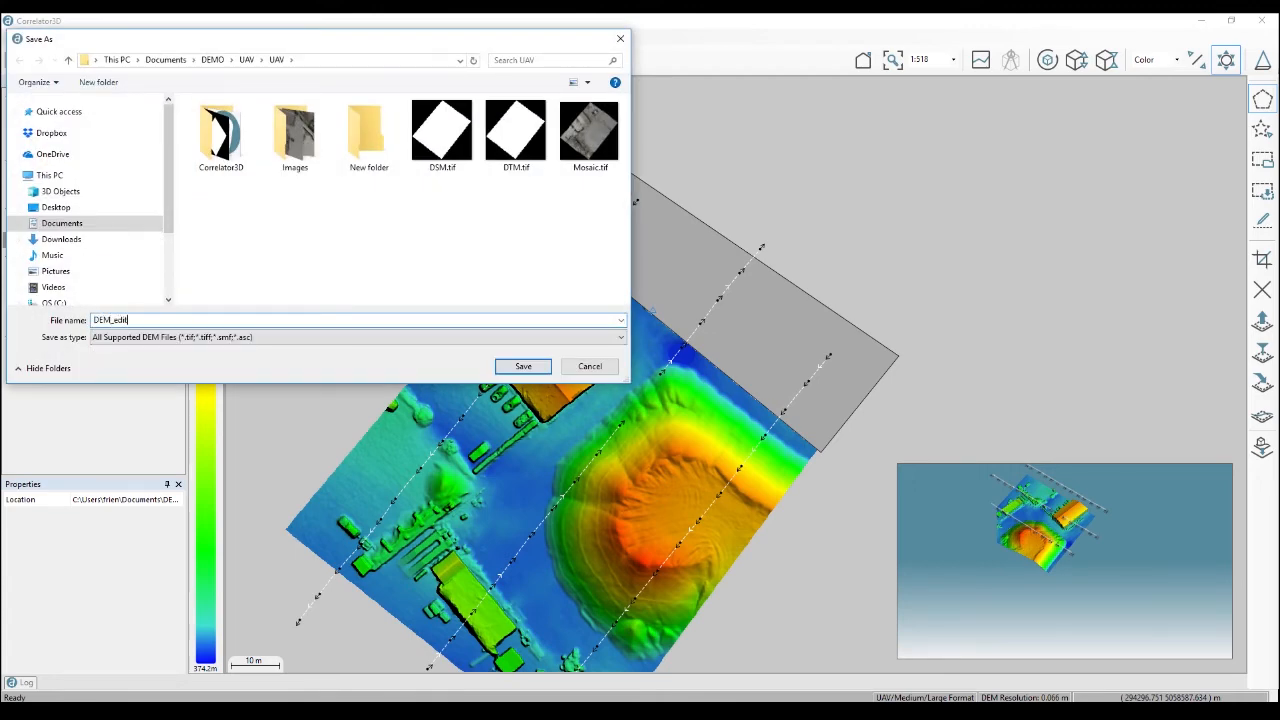
{"action": "key", "text": "Return"}
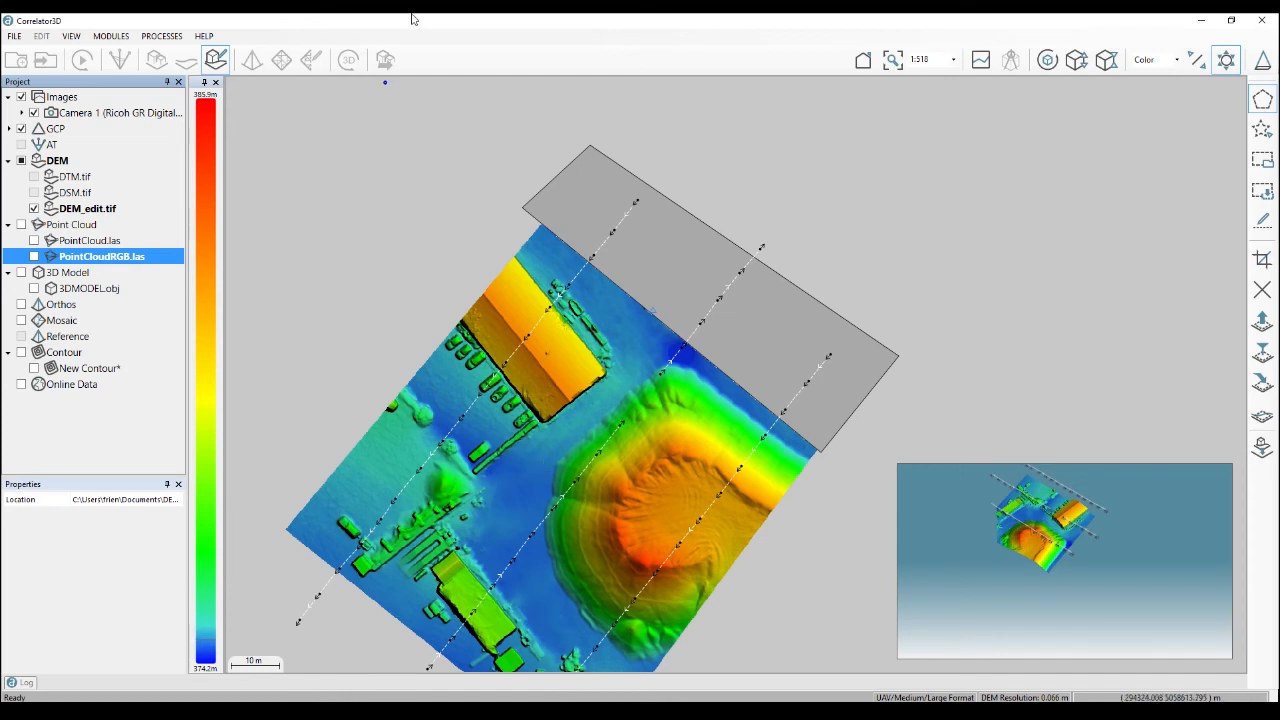
{"action": "left_click", "coordinate": [221, 60]}
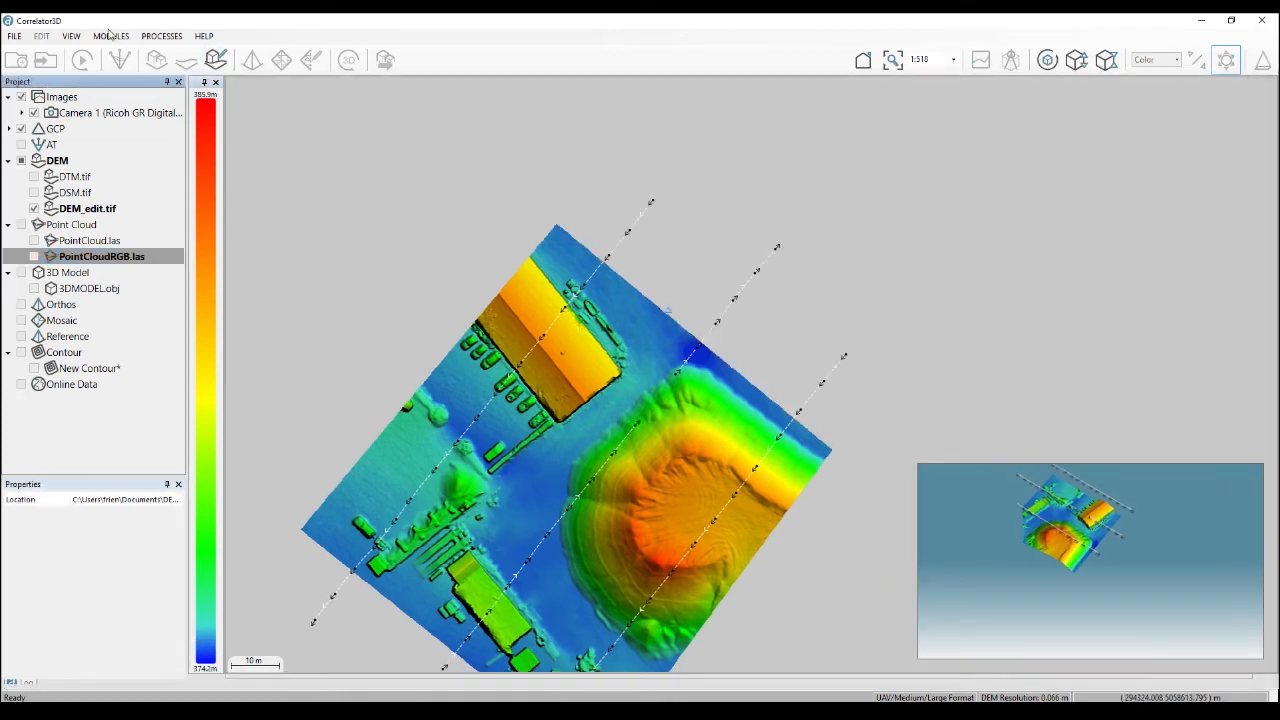
Display DTM.tif in the map view in place of DEM_edit.tif
{"action": "left_click", "coordinate": [111, 36]}
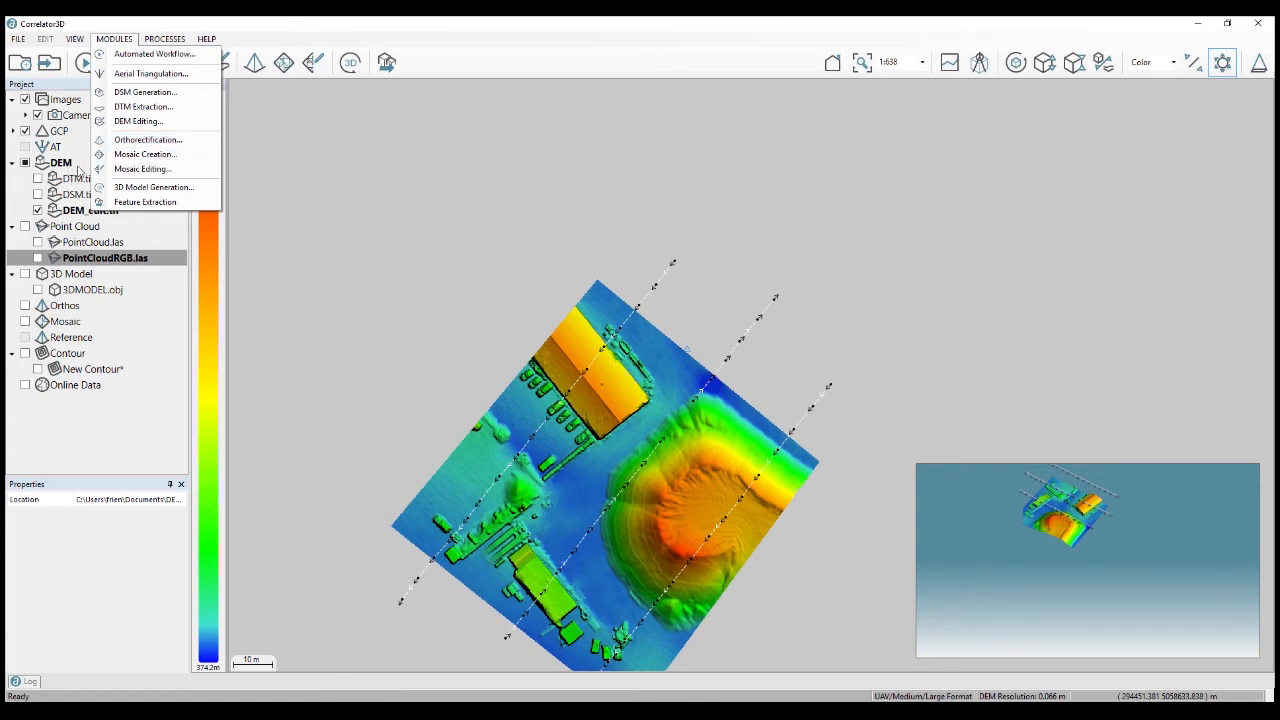
{"action": "left_click", "coordinate": [65, 183]}
{"action": "left_click", "coordinate": [39, 182]}
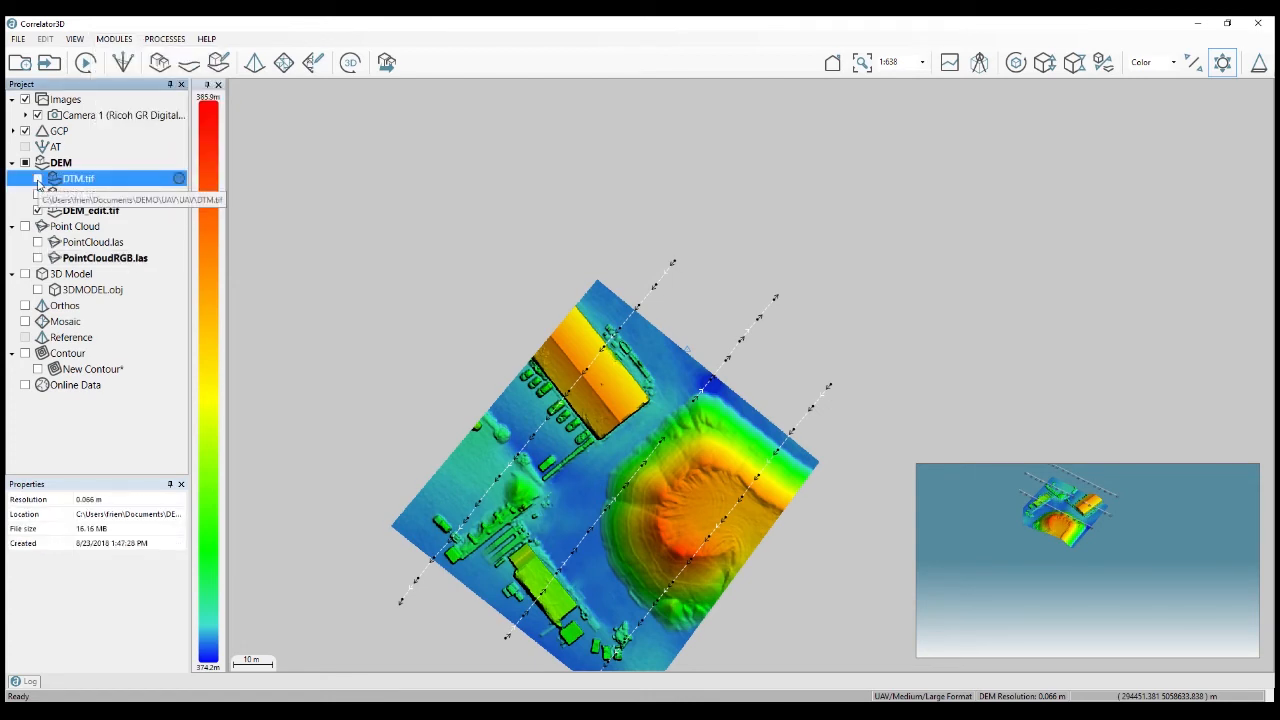
{"action": "left_click", "coordinate": [38, 182]}
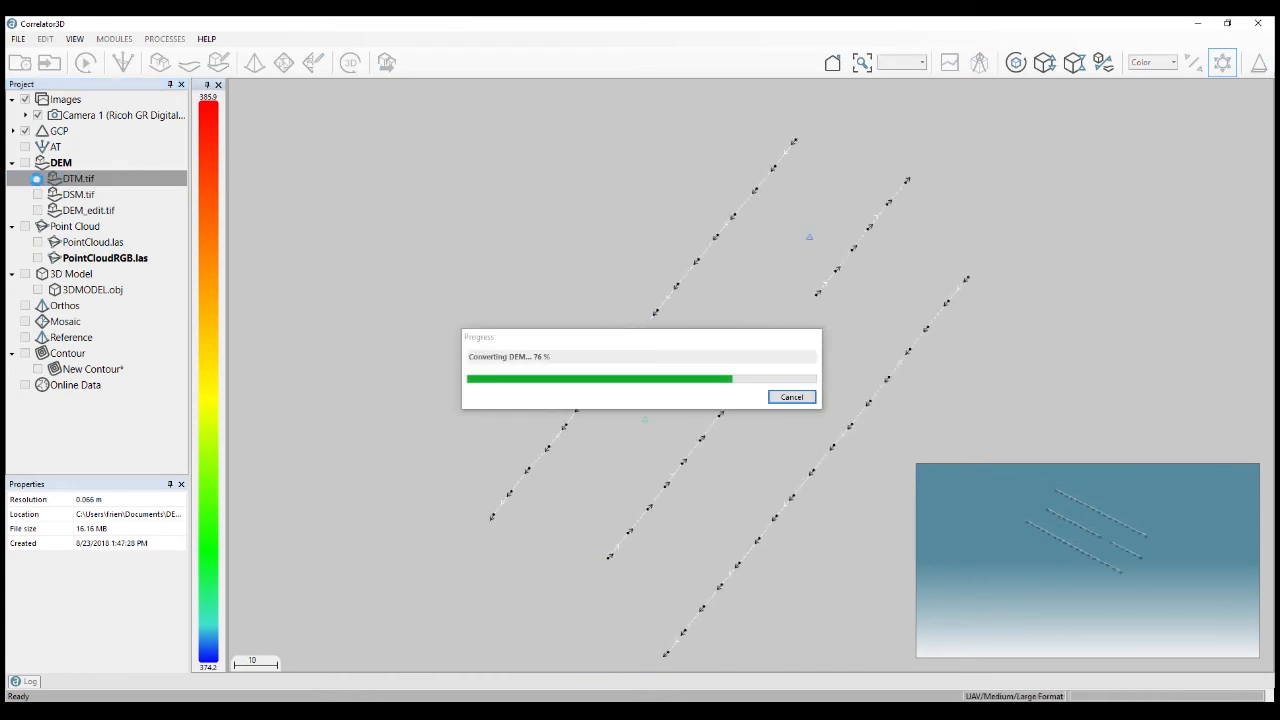
Open the Orthorectification settings and try the DSM-based true ortho option, leaving it off
{"action": "left_click", "coordinate": [114, 40]}
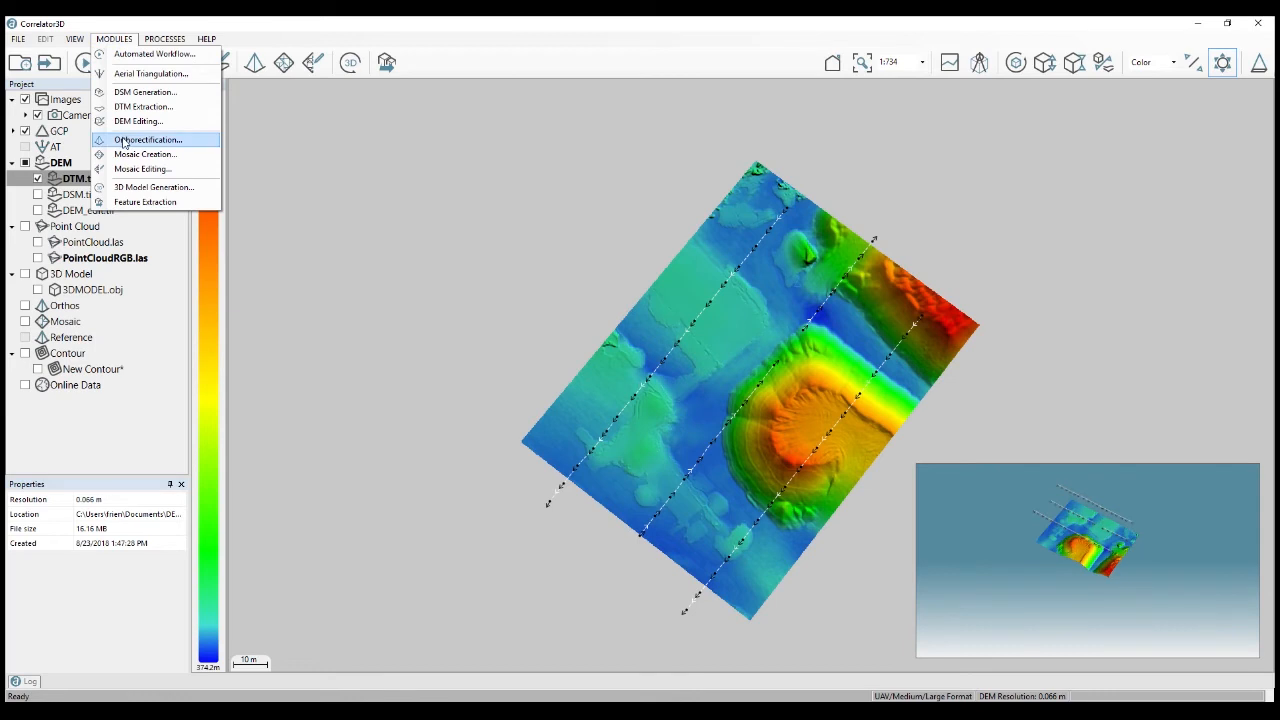
{"action": "left_click", "coordinate": [123, 144]}
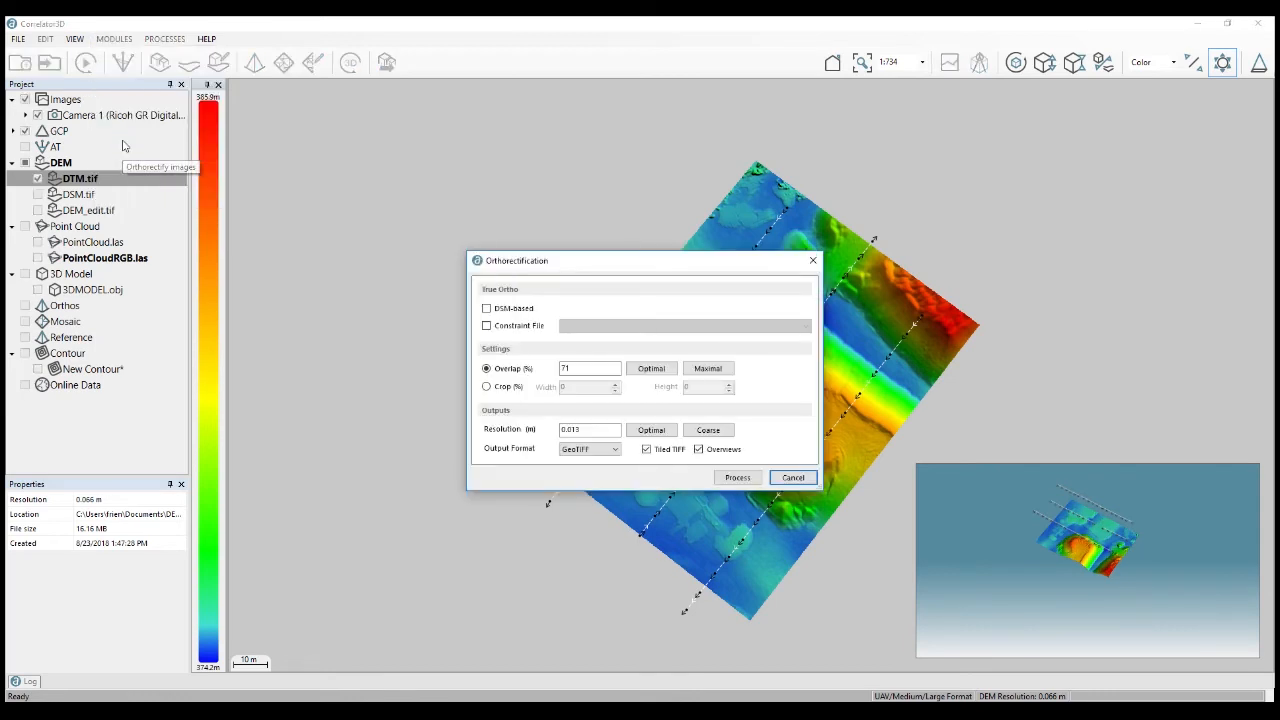
{"action": "left_click_drag", "start_coordinate": [649, 268], "coordinate": [608, 260]}
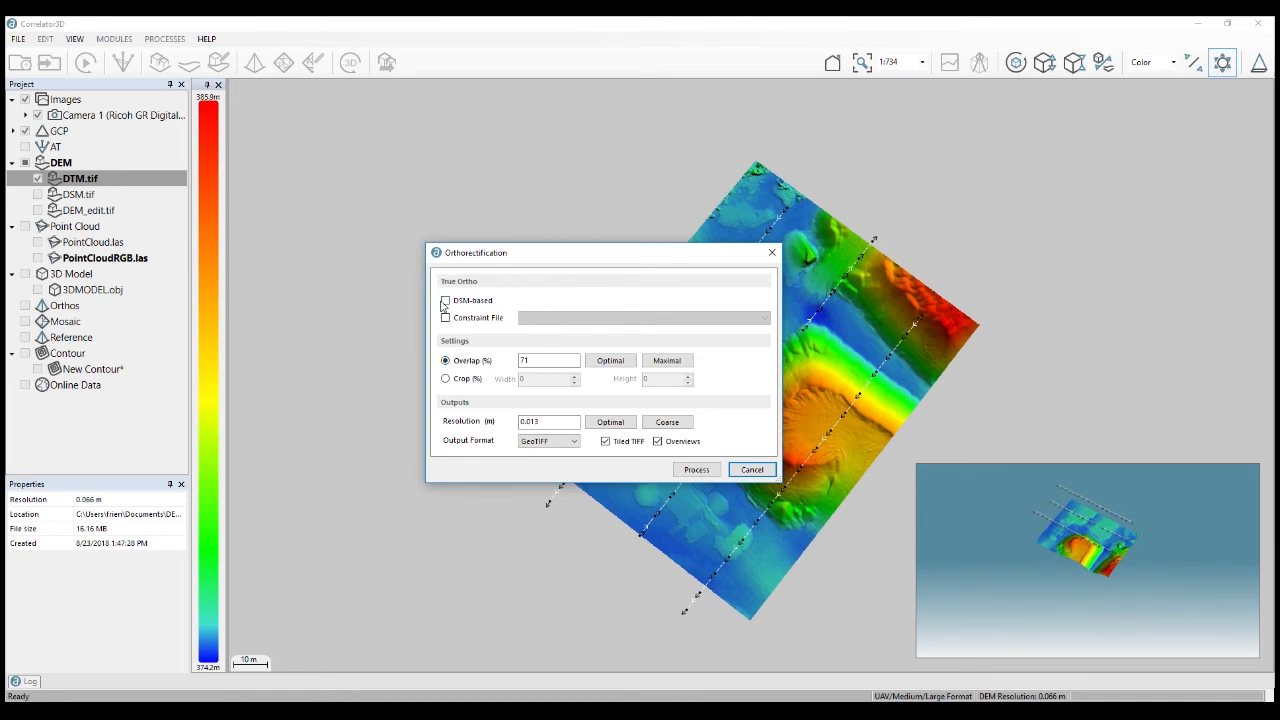
{"action": "left_click", "coordinate": [446, 302]}
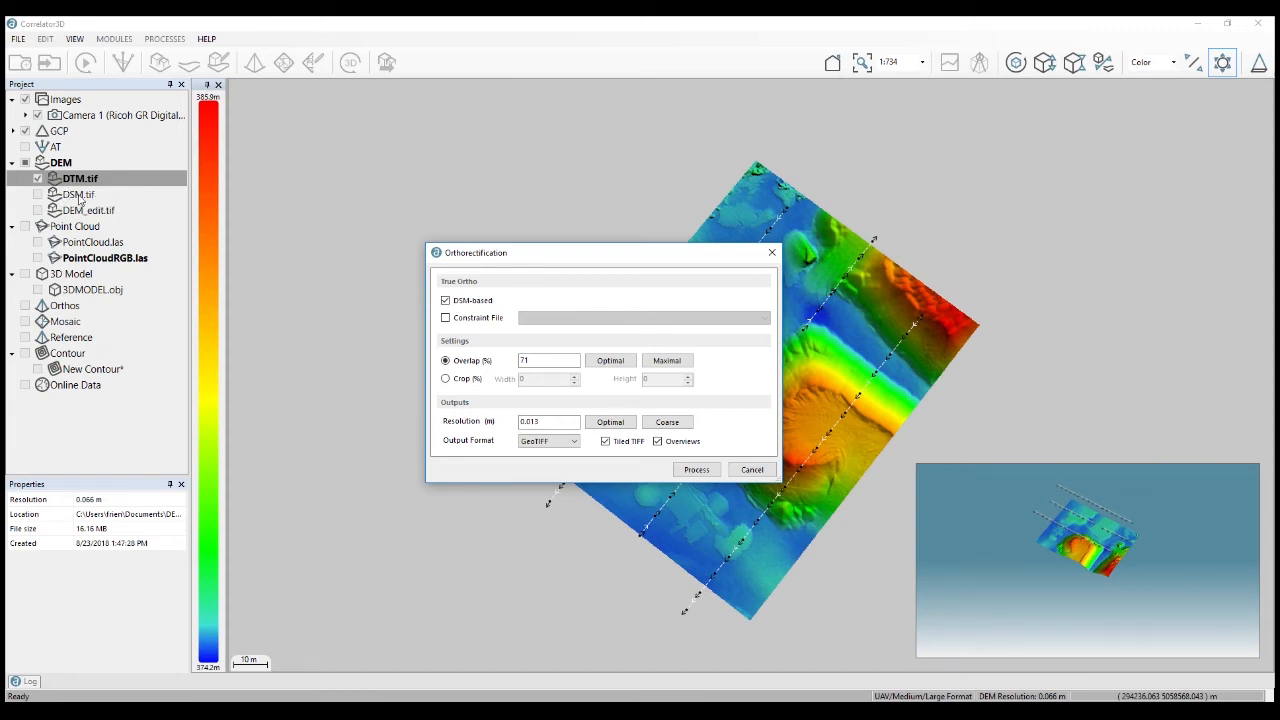
{"action": "left_click", "coordinate": [478, 304]}
Try a crop of 10% in width and height, return to overlap, and close the orthorectification settings without processing
{"action": "left_click", "coordinate": [453, 380]}
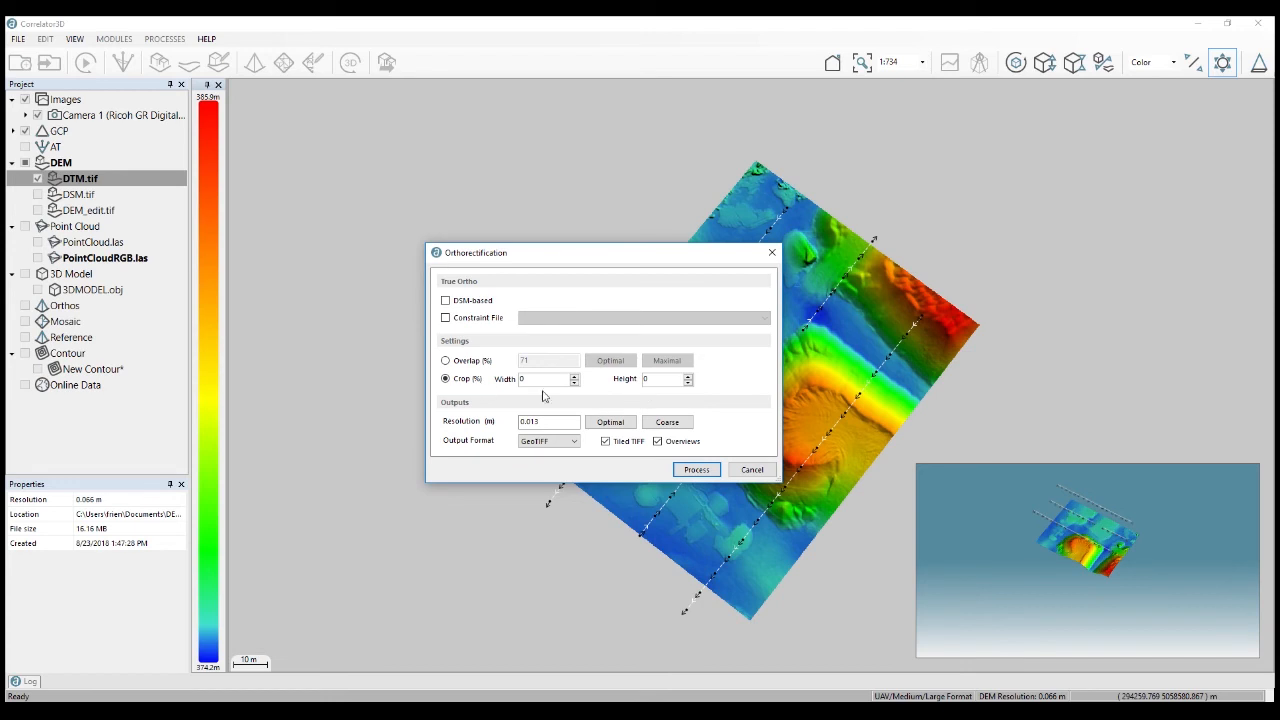
{"action": "key", "text": "Tab"}
{"action": "type", "text": "10"}
{"action": "left_click", "coordinate": [446, 361]}
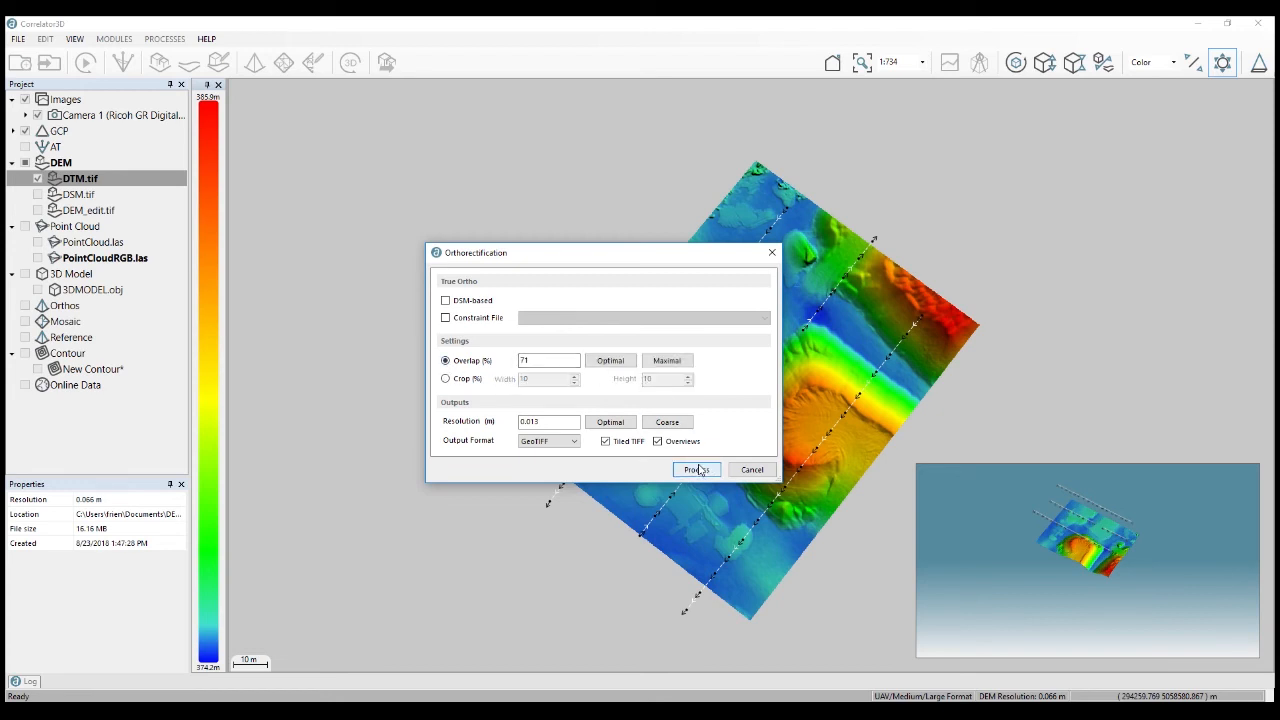
{"action": "left_click", "coordinate": [750, 470]}
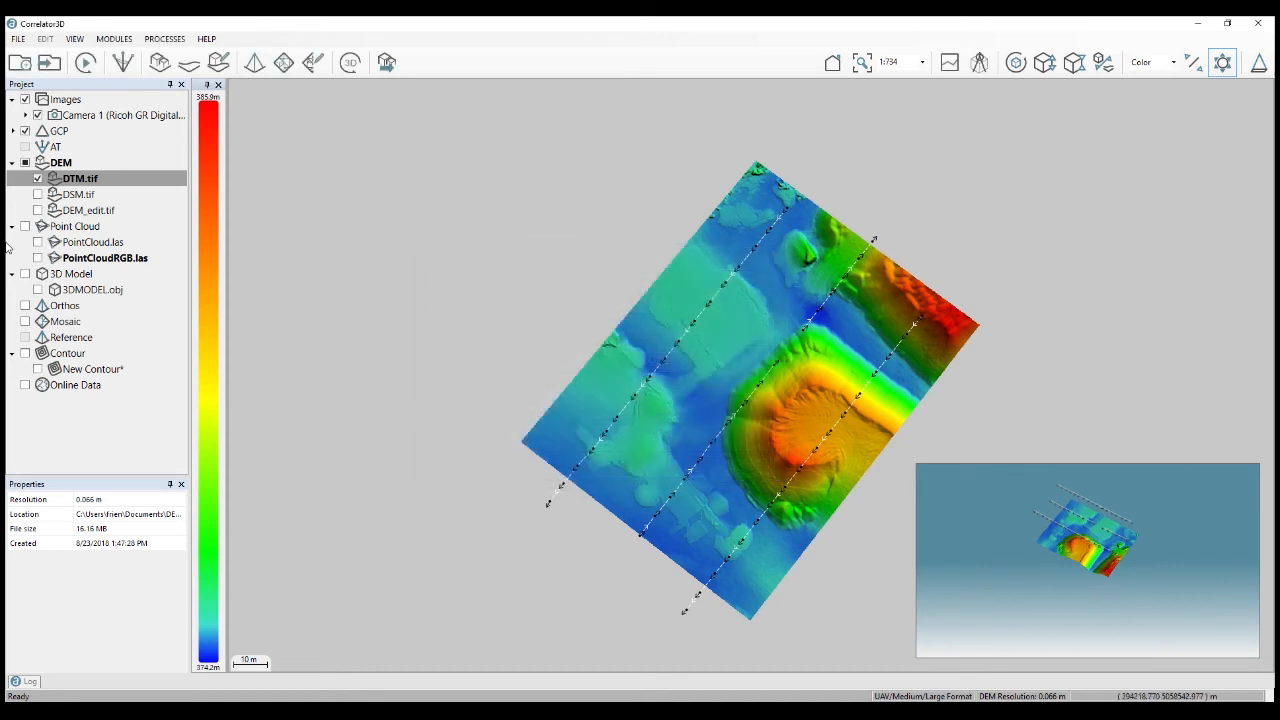
Display all the orthorectified images over the DTM and expand their list in the project tree
{"action": "left_click", "coordinate": [25, 306]}
{"action": "left_click", "coordinate": [686, 413]}
{"action": "left_click", "coordinate": [13, 306]}
{"action": "scroll", "coordinate": [664, 467], "scroll_direction": "up", "scroll_amount": 1}
{"action": "scroll", "coordinate": [666, 467], "scroll_direction": "up", "scroll_amount": 4}
{"action": "scroll", "coordinate": [771, 497], "scroll_direction": "down", "scroll_amount": 5}
{"action": "left_click_drag", "start_coordinate": [834, 449], "coordinate": [762, 426]}
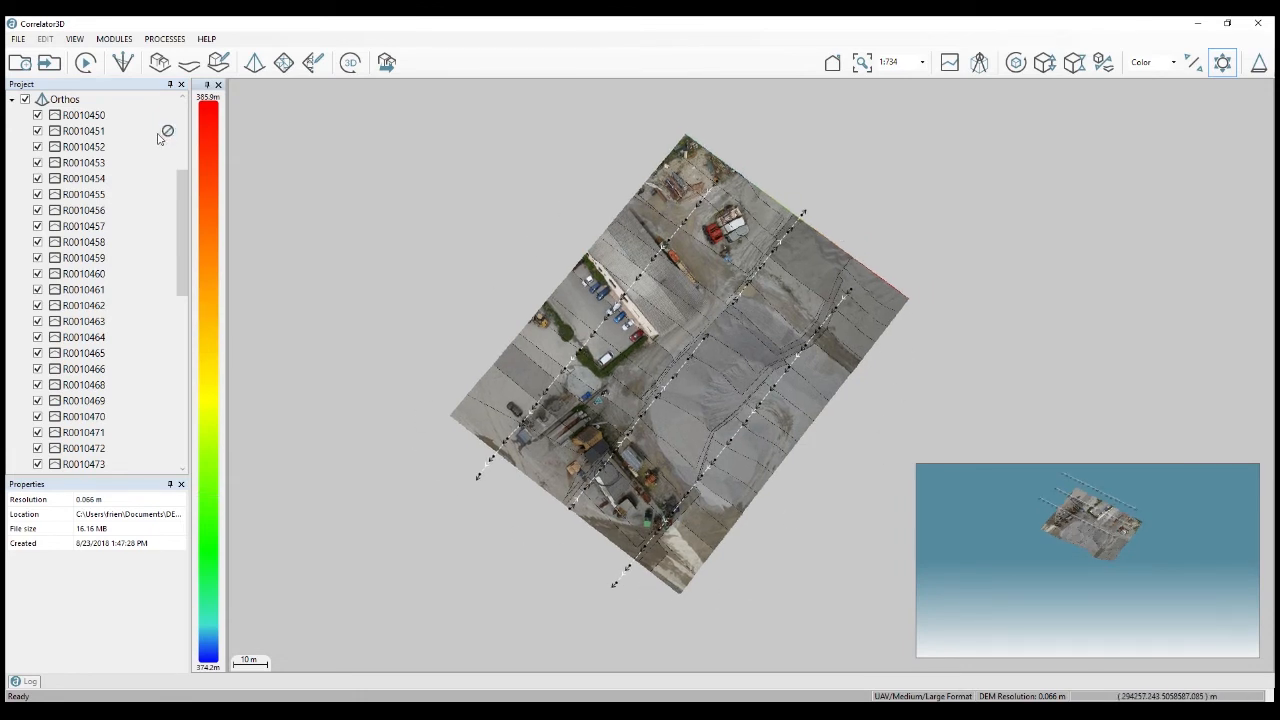
Review the Mosaic Creation settings and close them without processing
{"action": "left_click", "coordinate": [114, 38]}
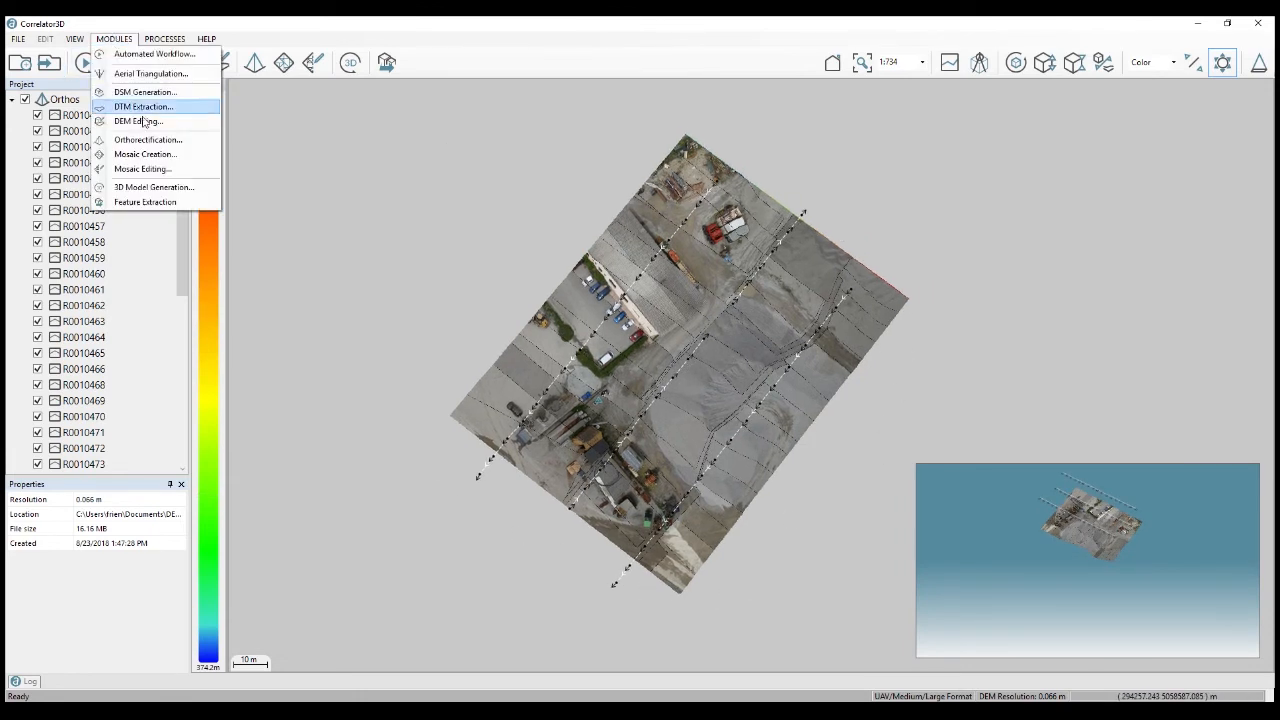
{"action": "left_click", "coordinate": [146, 154]}
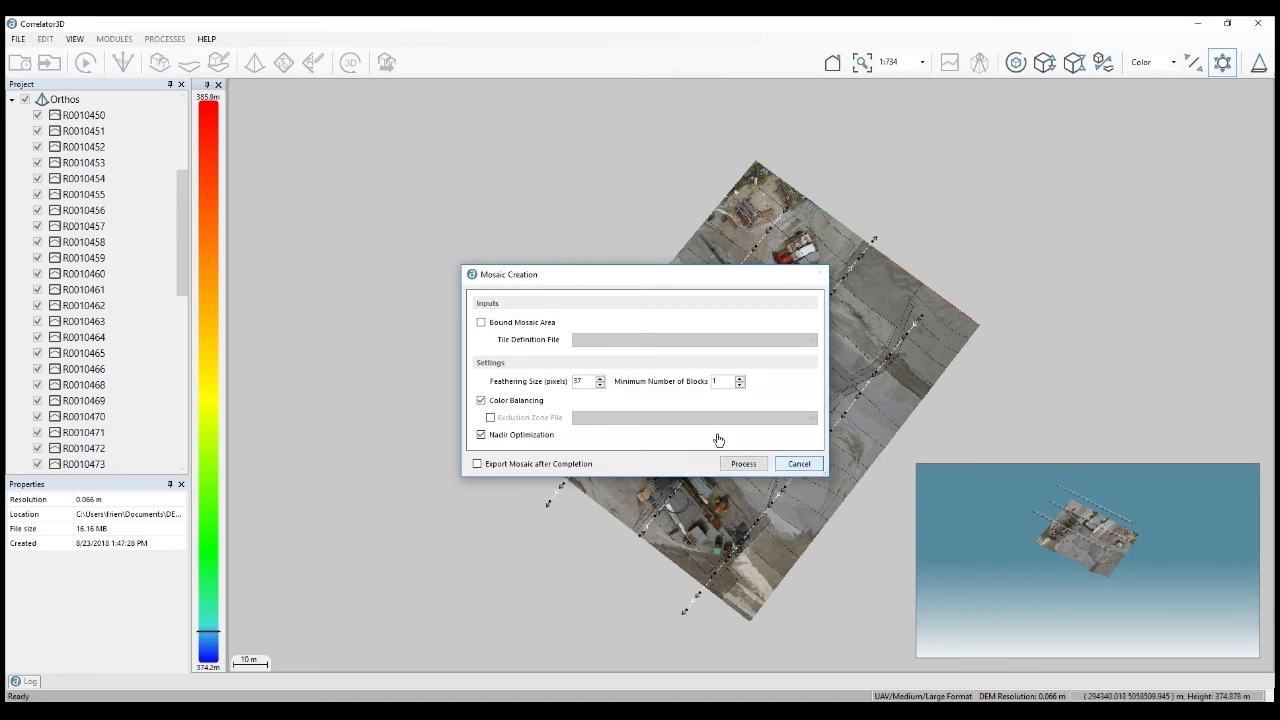
{"action": "left_click", "coordinate": [799, 463]}
Collapse the ortho list, display the mosaic, and hide the camera image positions over it
{"action": "left_click", "coordinate": [13, 101]}
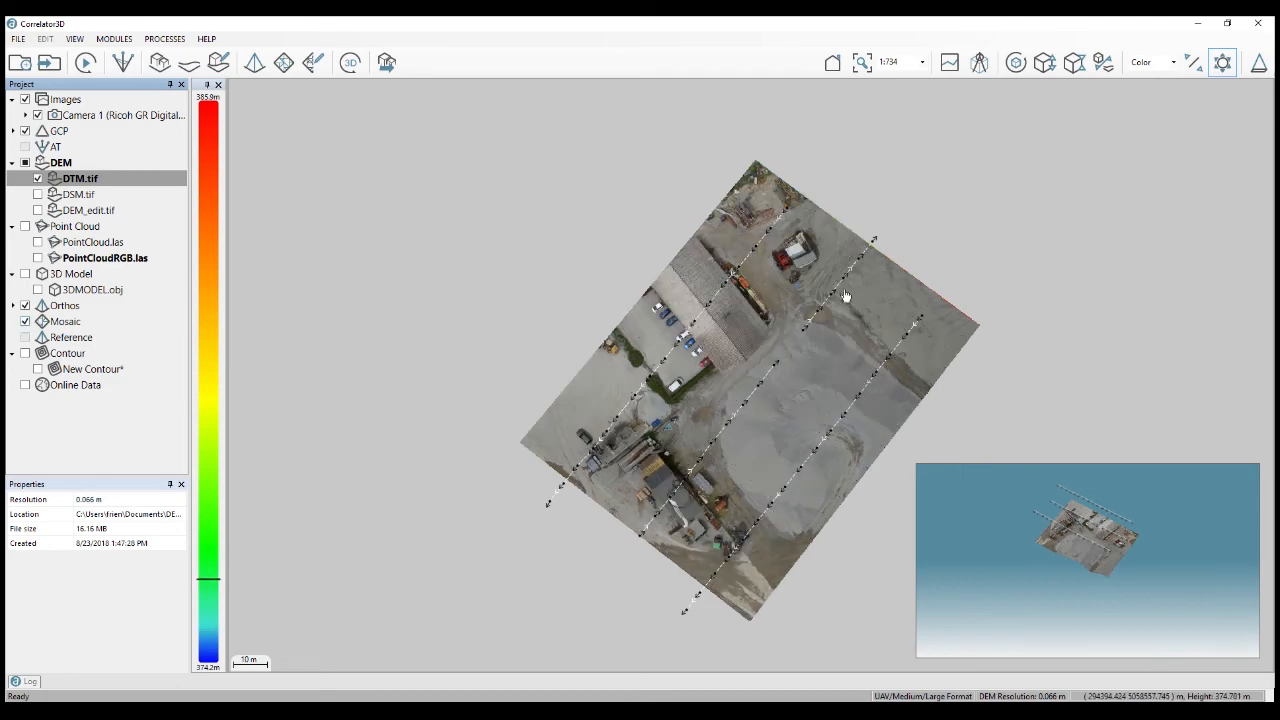
{"action": "scroll", "coordinate": [815, 466], "scroll_direction": "up", "scroll_amount": 2}
{"action": "left_click_drag", "start_coordinate": [815, 466], "coordinate": [720, 437]}
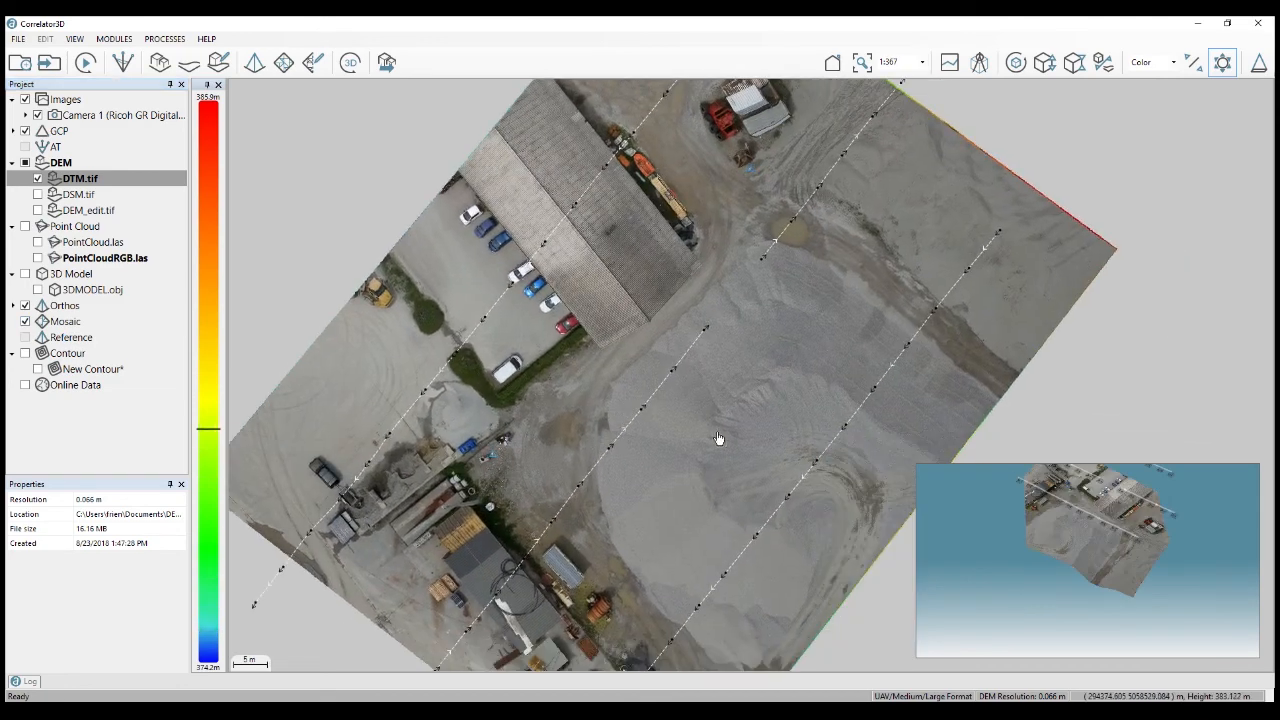
{"action": "left_click", "coordinate": [25, 99]}
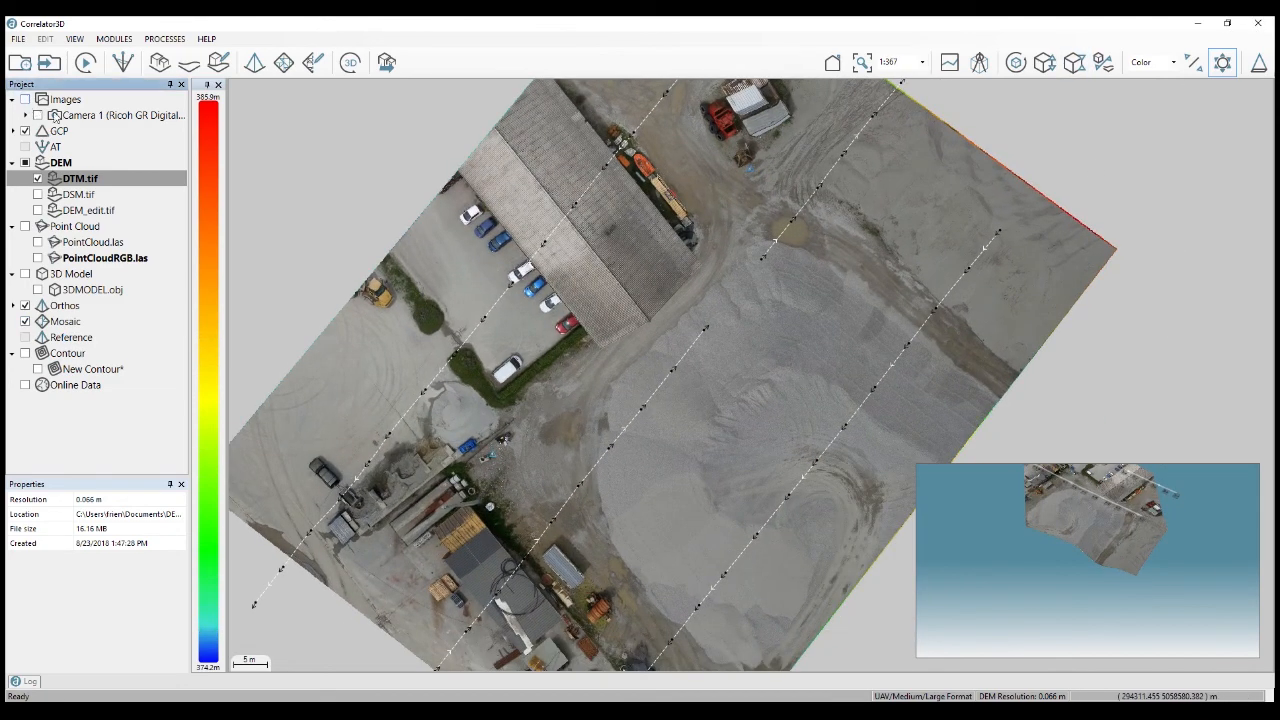
{"action": "scroll", "coordinate": [697, 437], "scroll_direction": "down", "scroll_amount": 2}
{"action": "left_click_drag", "start_coordinate": [728, 372], "coordinate": [677, 374]}
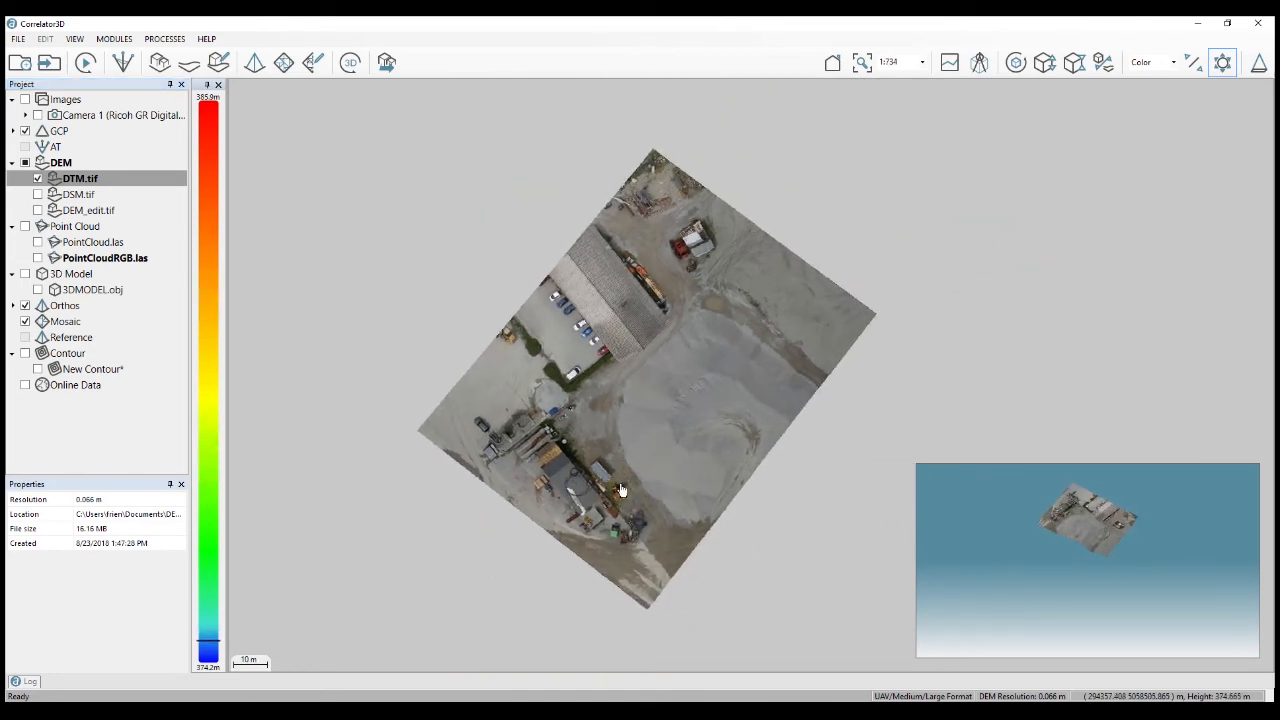
Start Mosaic Editing, accept closing the loaded DEM, mosaic and orthos, and open Block00 for seamline editing
{"action": "left_click", "coordinate": [122, 41]}
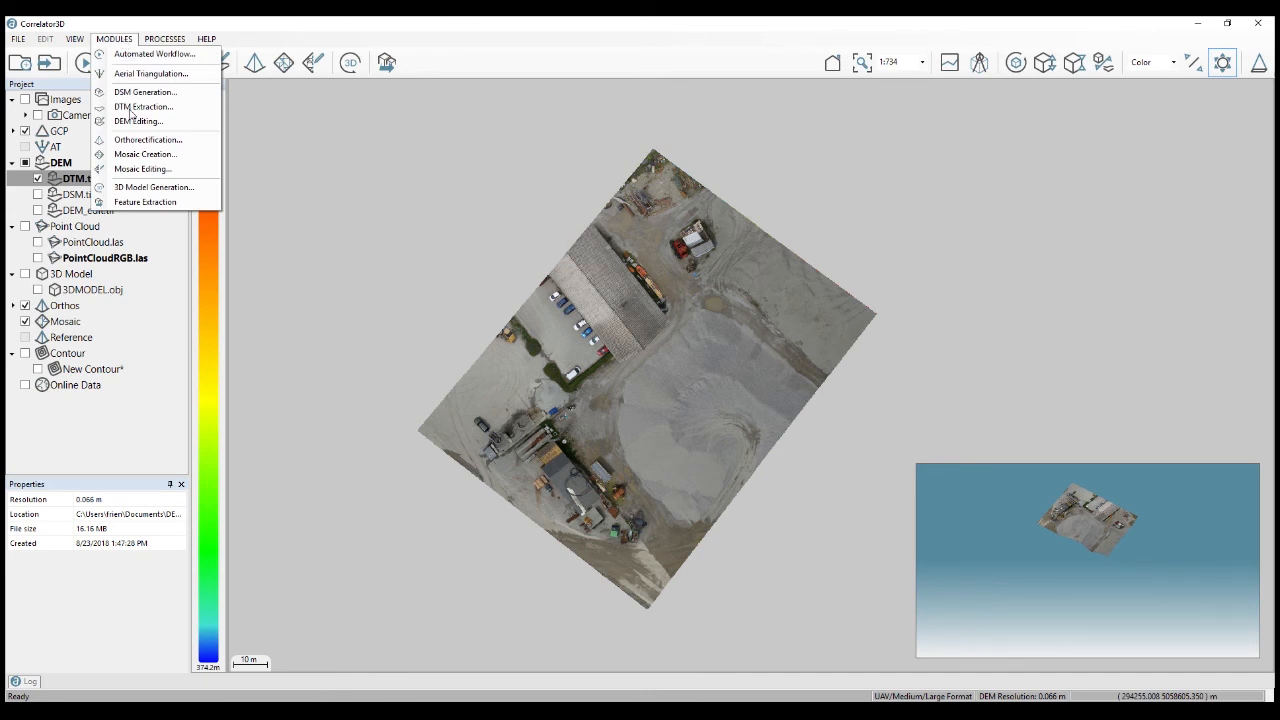
{"action": "left_click", "coordinate": [143, 168]}
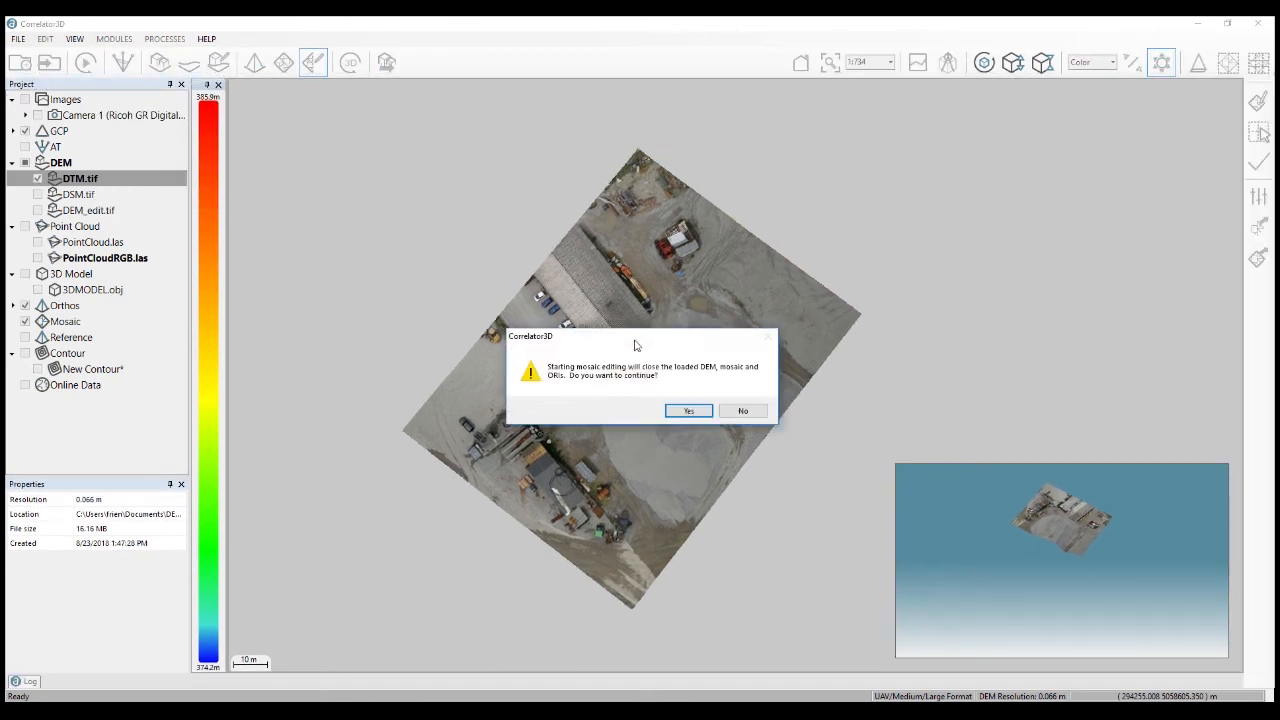
{"action": "left_click", "coordinate": [689, 410]}
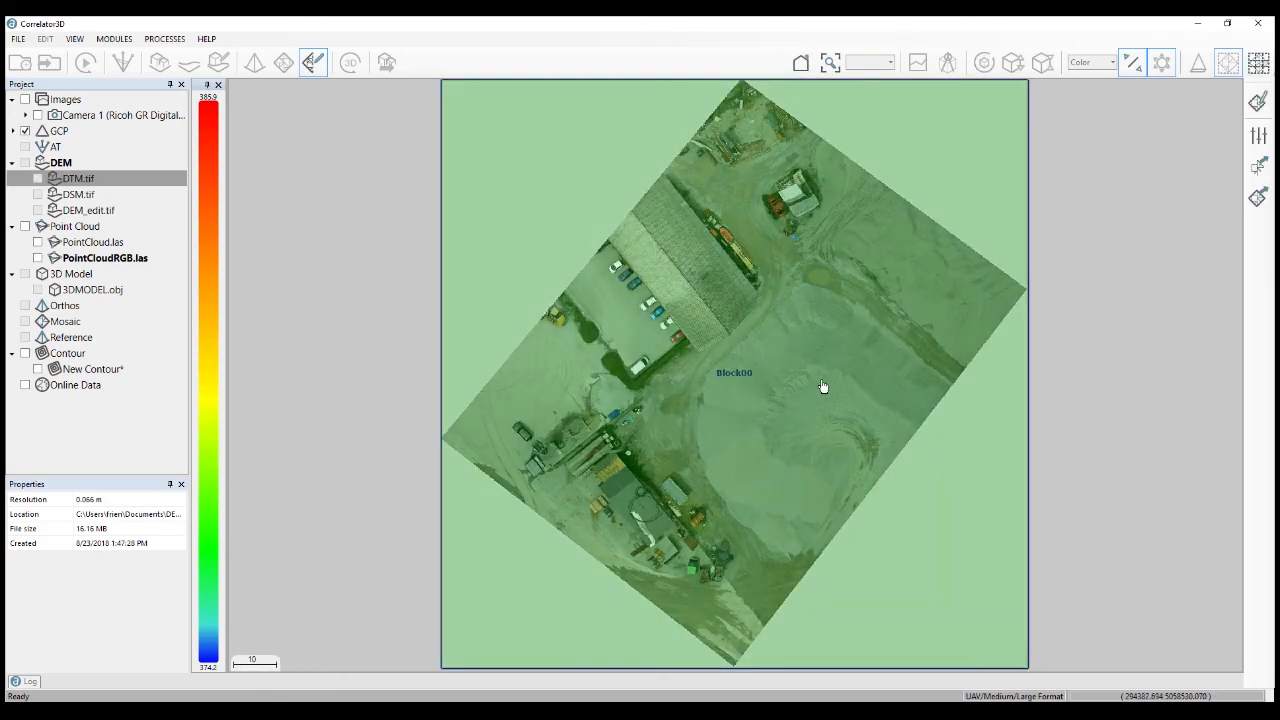
{"action": "left_click", "coordinate": [1258, 101]}
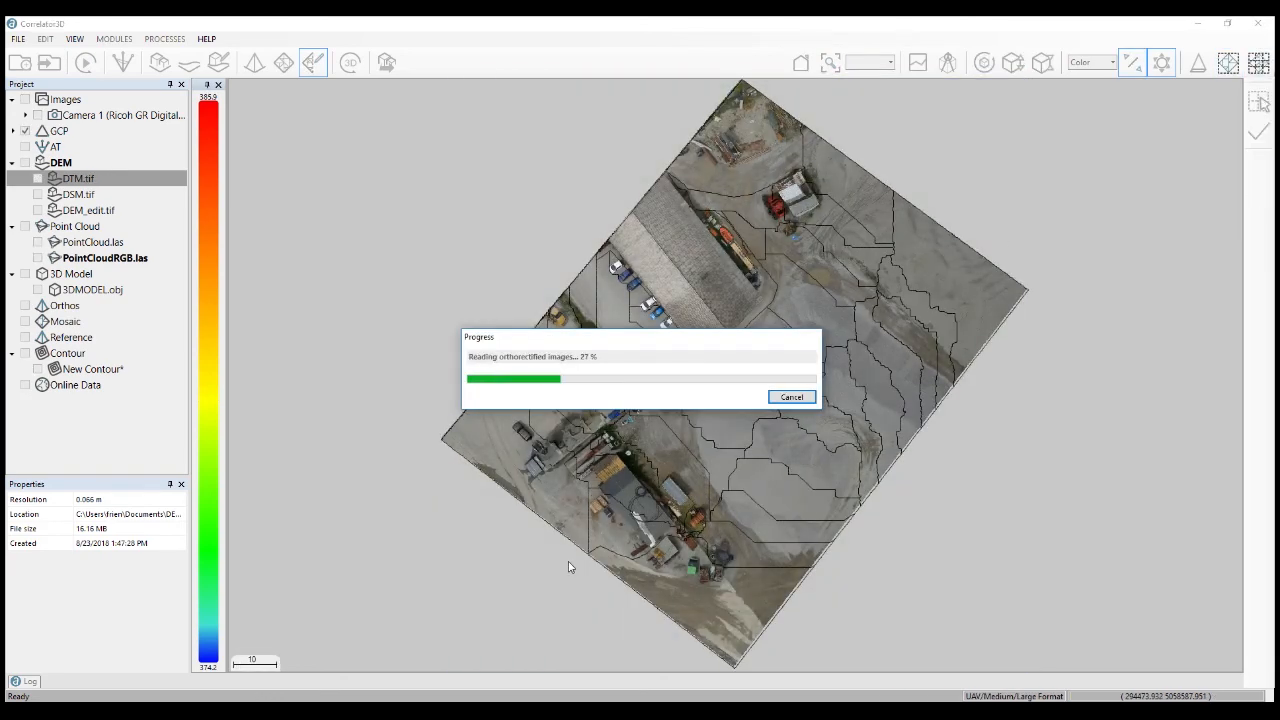
Select the seamline crossing the large grey-roofed building and cut out its section between the building's west and east corners
{"action": "scroll", "coordinate": [670, 500], "scroll_direction": "up", "scroll_amount": 5}
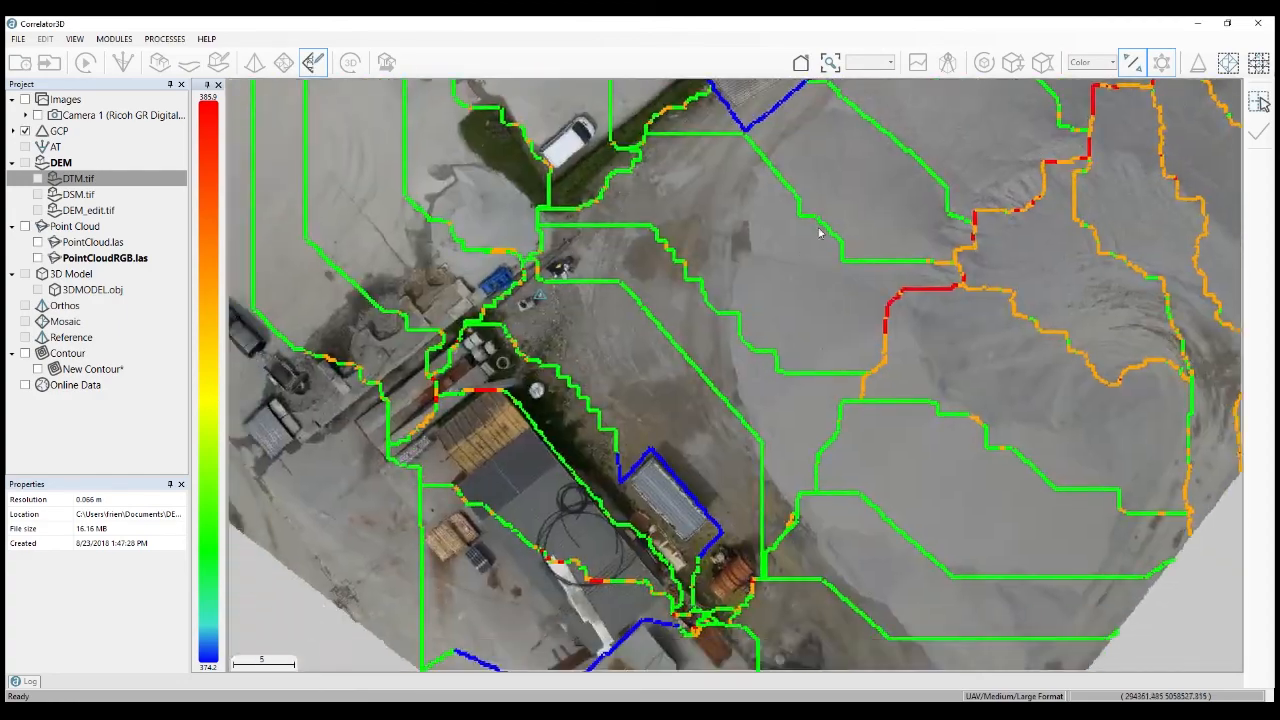
{"action": "scroll", "coordinate": [803, 262], "scroll_direction": "down", "scroll_amount": 3}
{"action": "scroll", "coordinate": [683, 503], "scroll_direction": "up", "scroll_amount": 6}
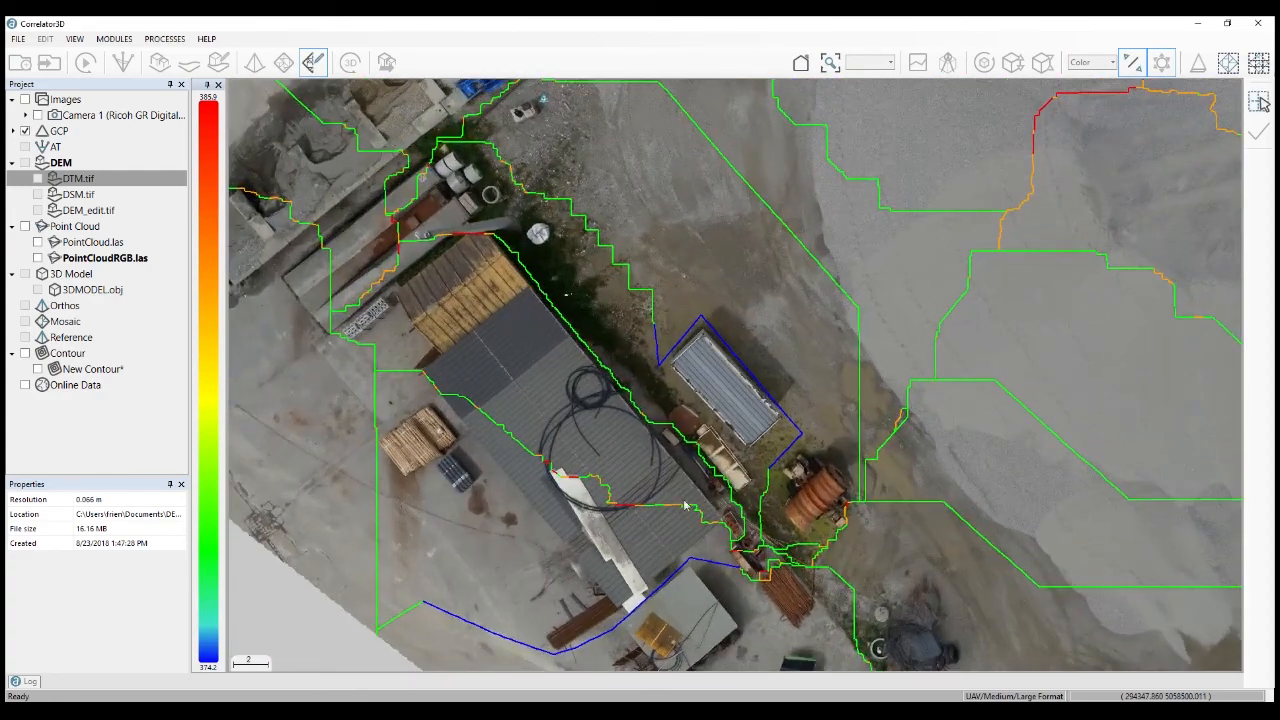
{"action": "middle_click_drag", "start_coordinate": [667, 497], "coordinate": [738, 351]}
{"action": "scroll", "coordinate": [738, 365], "scroll_direction": "up", "scroll_amount": 2}
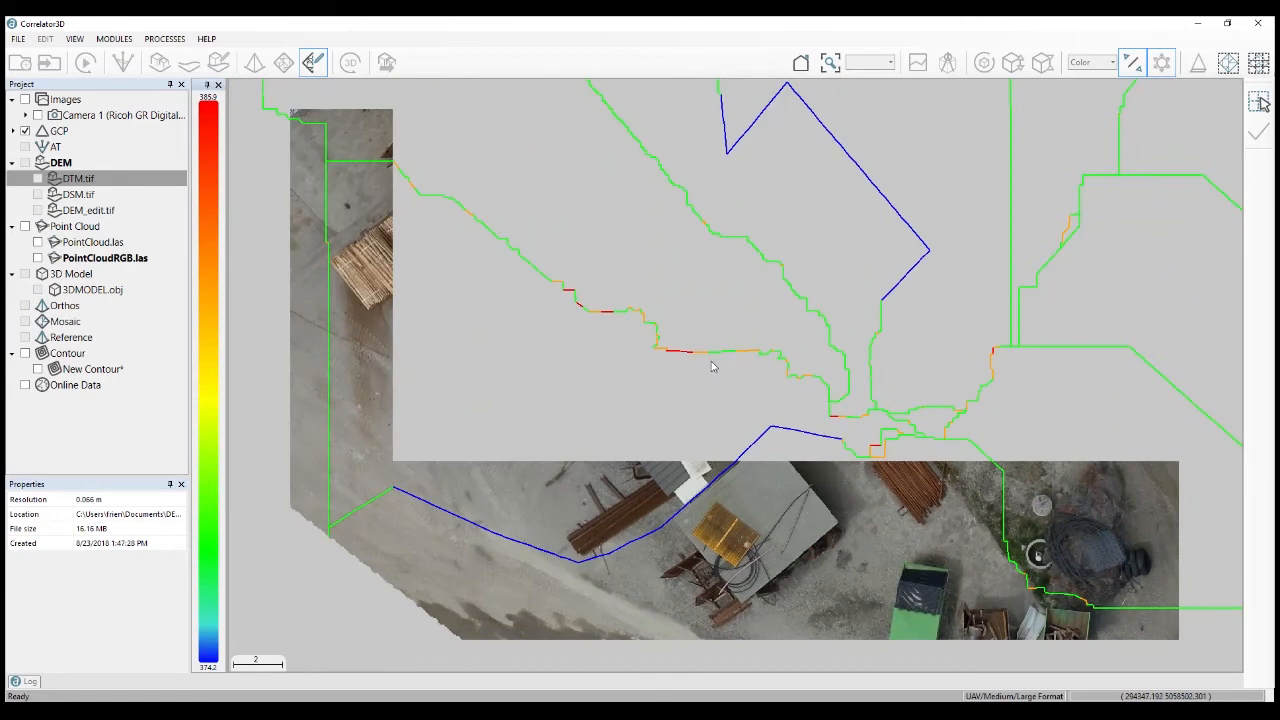
{"action": "scroll", "coordinate": [710, 359], "scroll_direction": "down", "scroll_amount": 2}
{"action": "left_click", "coordinate": [595, 303]}
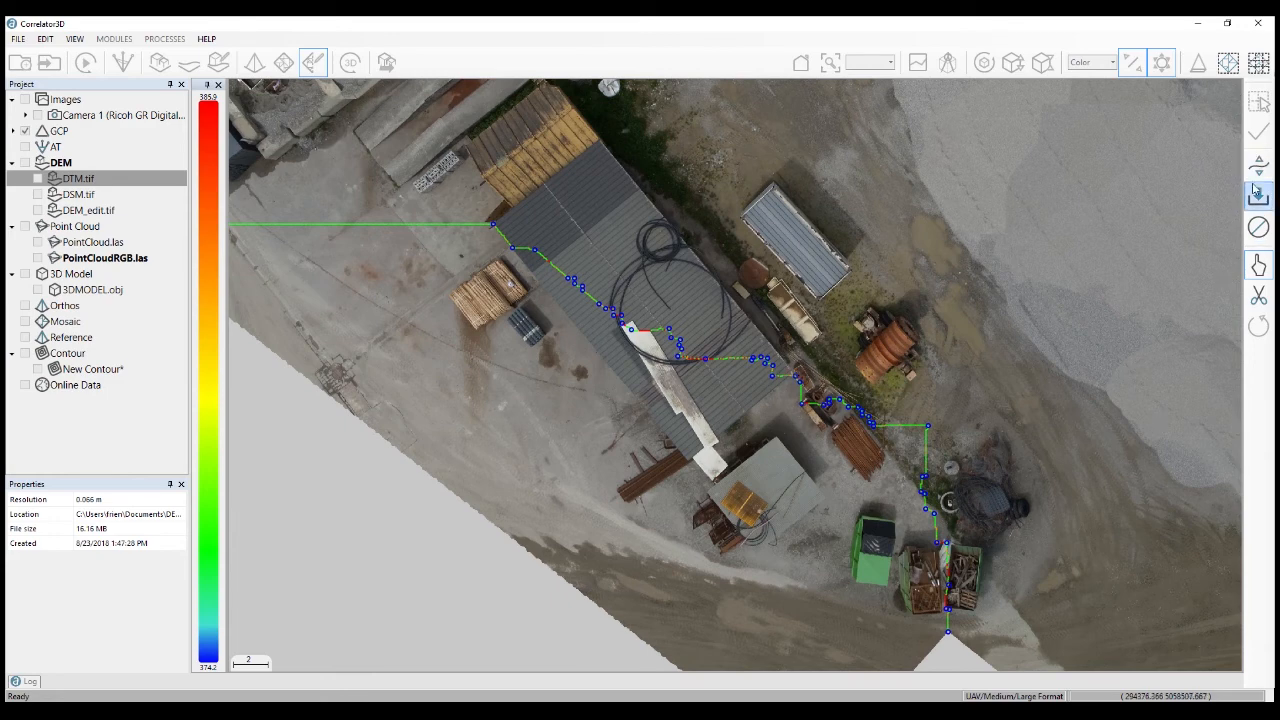
{"action": "left_click", "coordinate": [1258, 296]}
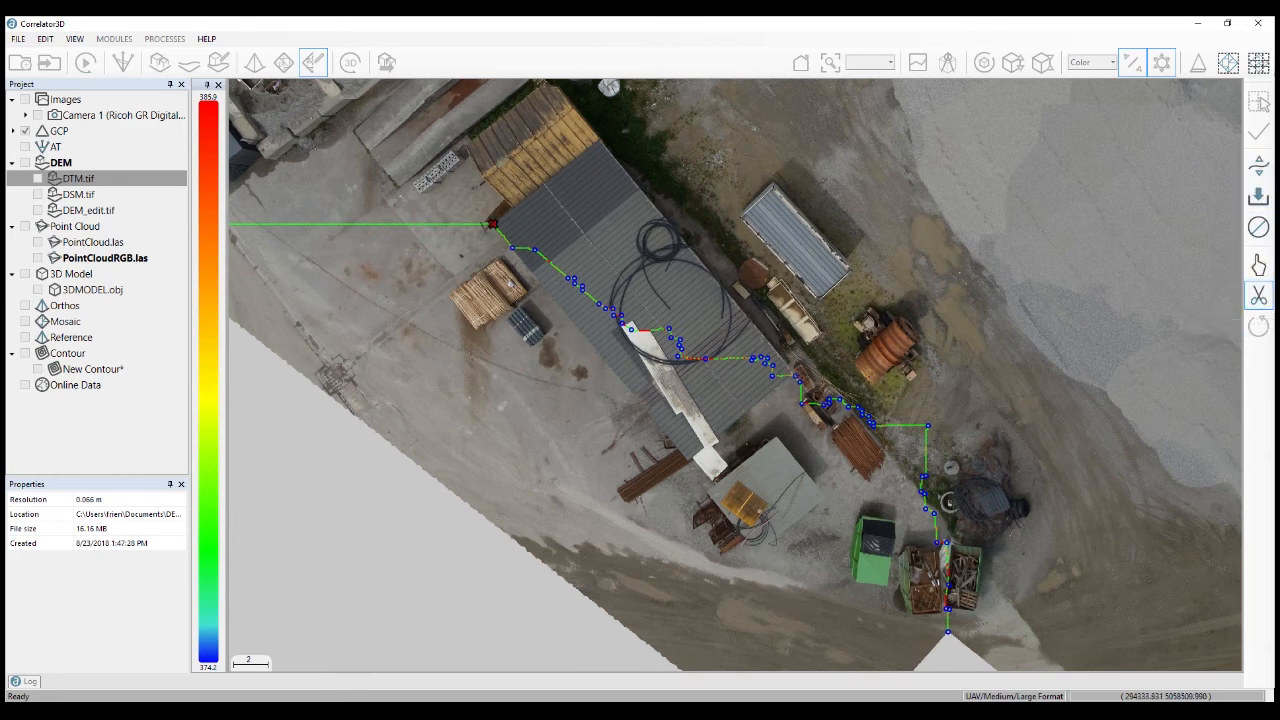
{"action": "left_click", "coordinate": [493, 224]}
{"action": "left_click", "coordinate": [802, 403]}
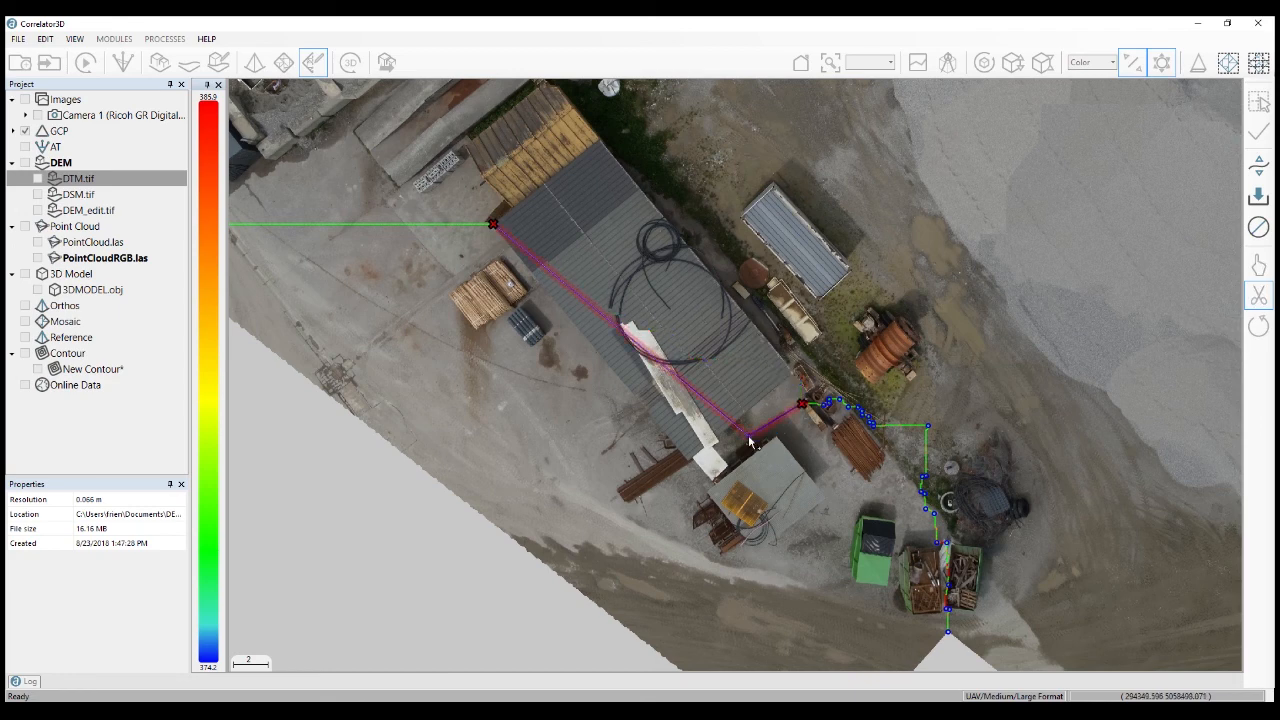
Redraw the cut seamline section around the building's southeast and southwest sides, and apply the change to the mosaic
{"action": "left_click", "coordinate": [713, 444]}
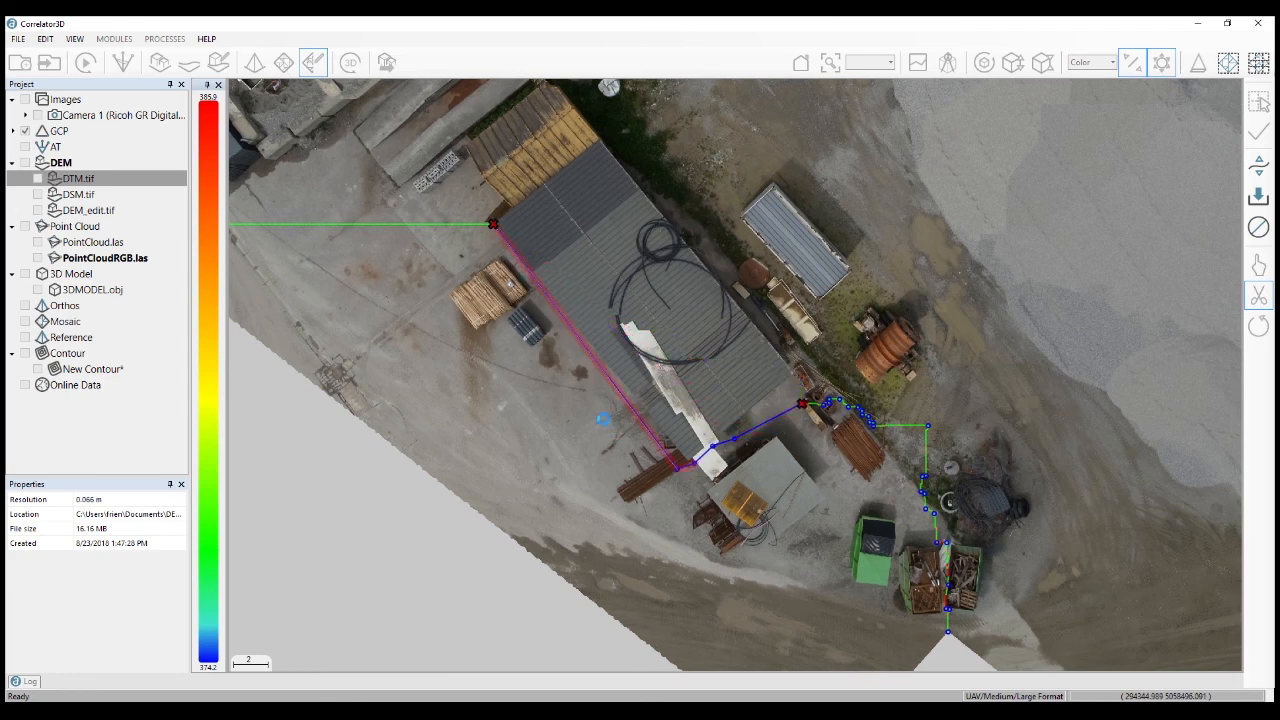
{"action": "left_click", "coordinate": [596, 408]}
{"action": "left_click", "coordinate": [553, 318]}
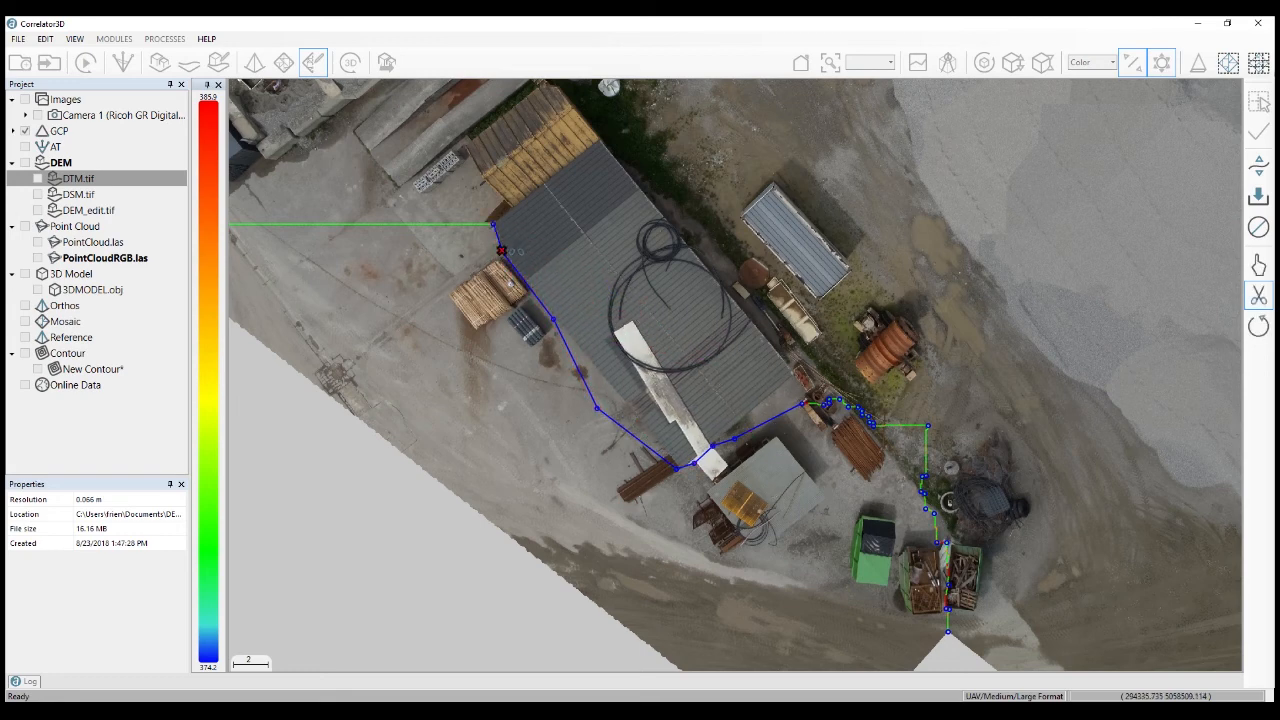
{"action": "left_click", "coordinate": [493, 224]}
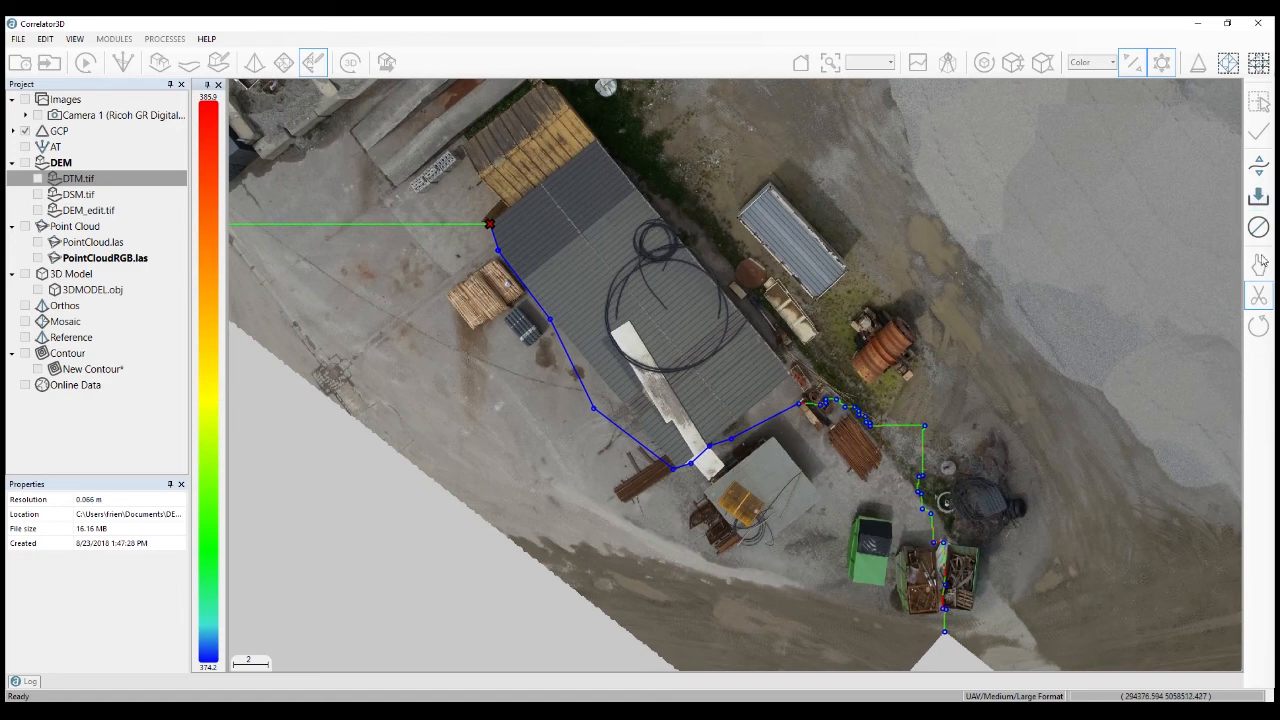
{"action": "left_click", "coordinate": [1258, 197]}
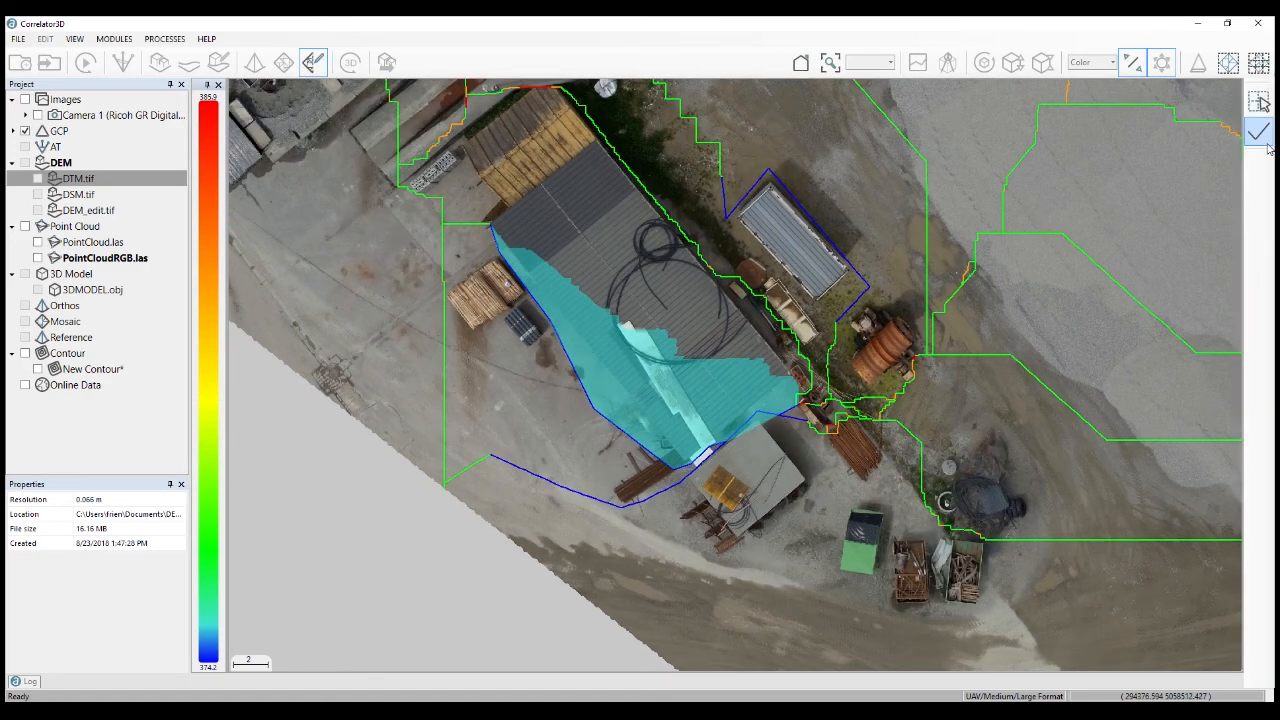
{"action": "left_click", "coordinate": [1258, 136]}
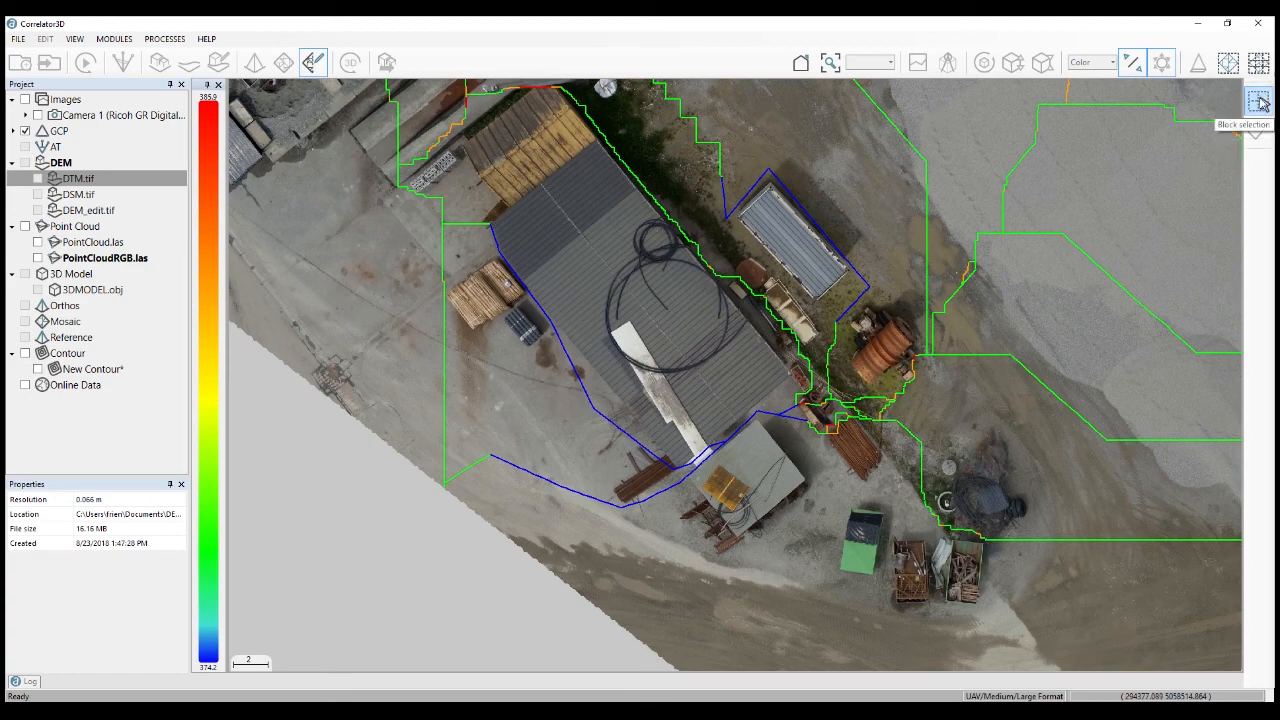
Select the seamline along the large grey-roofed building's southwest side and move its vertex at the west corner outward
{"action": "left_click", "coordinate": [577, 368]}
{"action": "left_click_drag", "start_coordinate": [487, 227], "coordinate": [491, 257]}
{"action": "scroll", "coordinate": [546, 304], "scroll_direction": "down", "scroll_amount": 1}
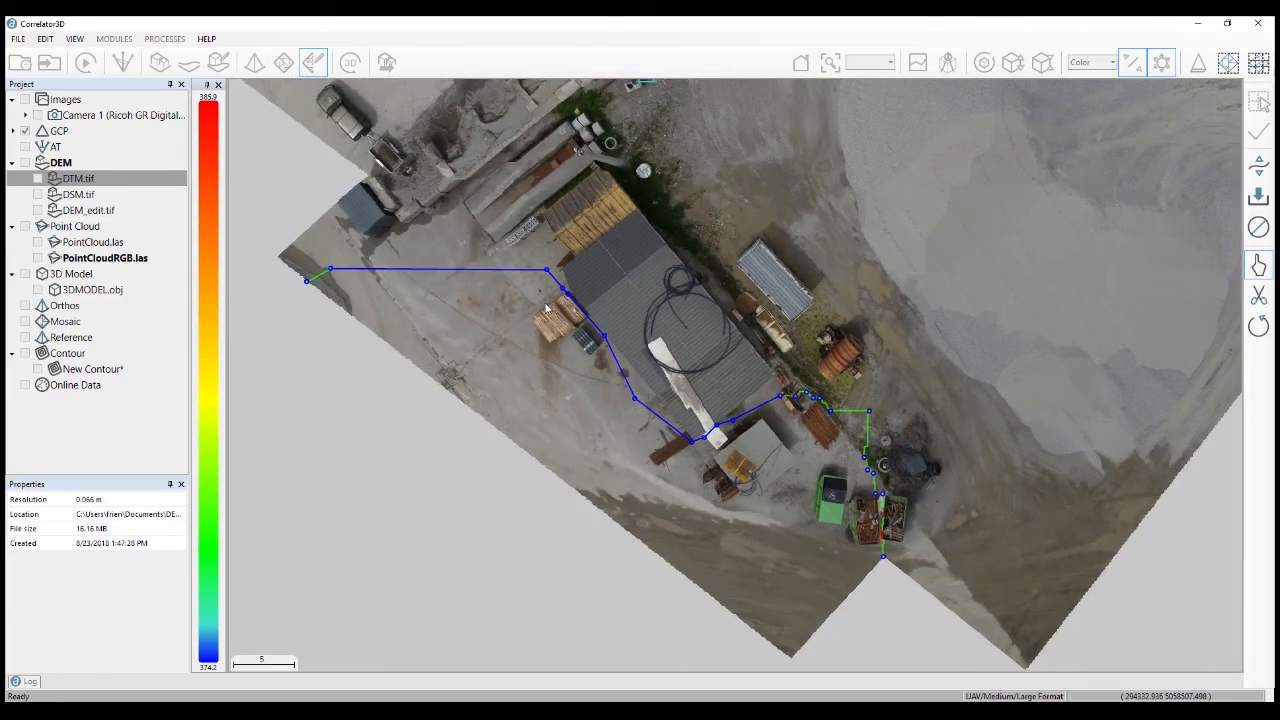
{"action": "scroll", "coordinate": [545, 302], "scroll_direction": "up", "scroll_amount": 3}
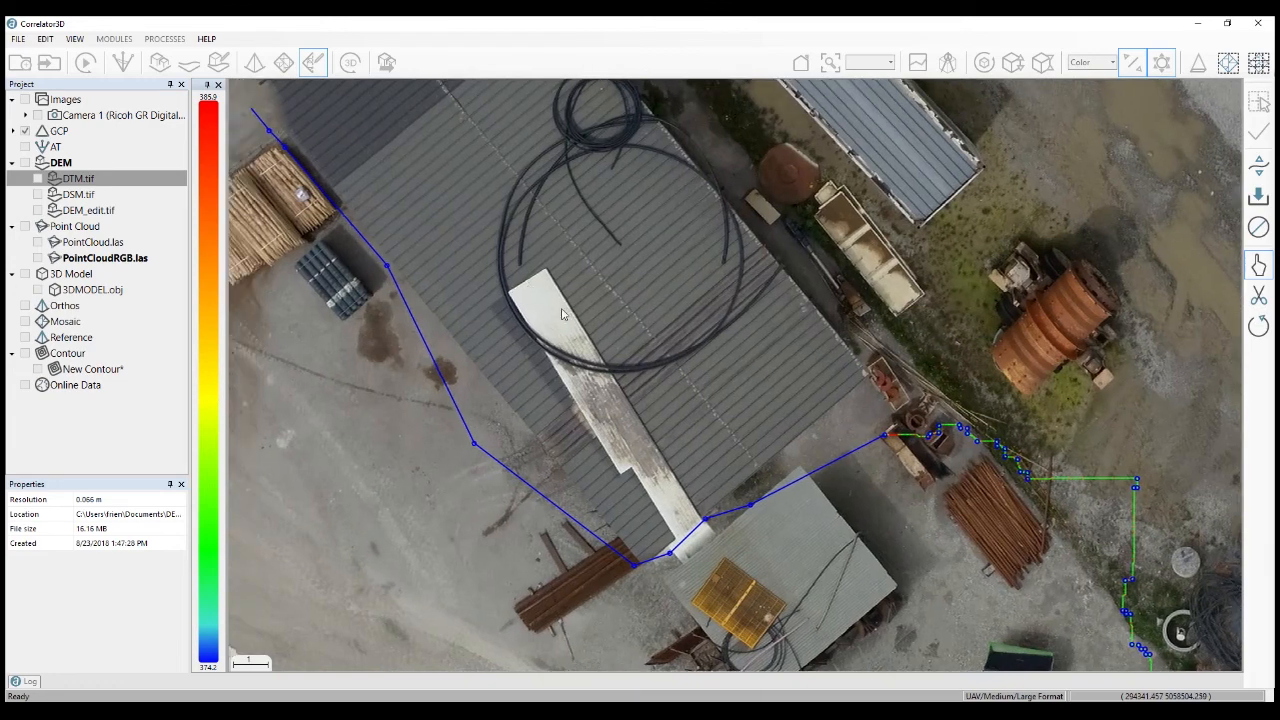
{"action": "middle_click_drag", "start_coordinate": [561, 314], "coordinate": [575, 328]}
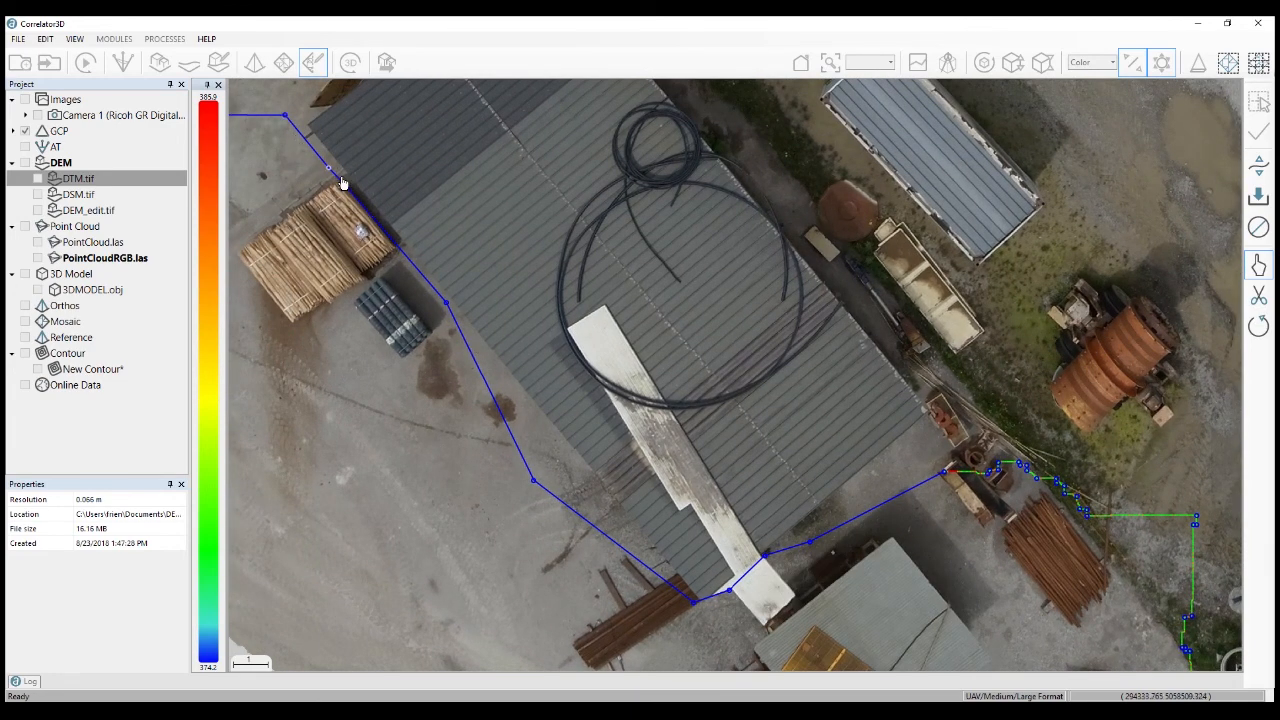
Adjust the seamline vertices around the building's south corner, save the edit, and apply the seamline modifications to the mosaic
{"action": "left_click_drag", "start_coordinate": [693, 605], "coordinate": [696, 611]}
{"action": "left_click_drag", "start_coordinate": [765, 560], "coordinate": [767, 555]}
{"action": "left_click", "coordinate": [1259, 199]}
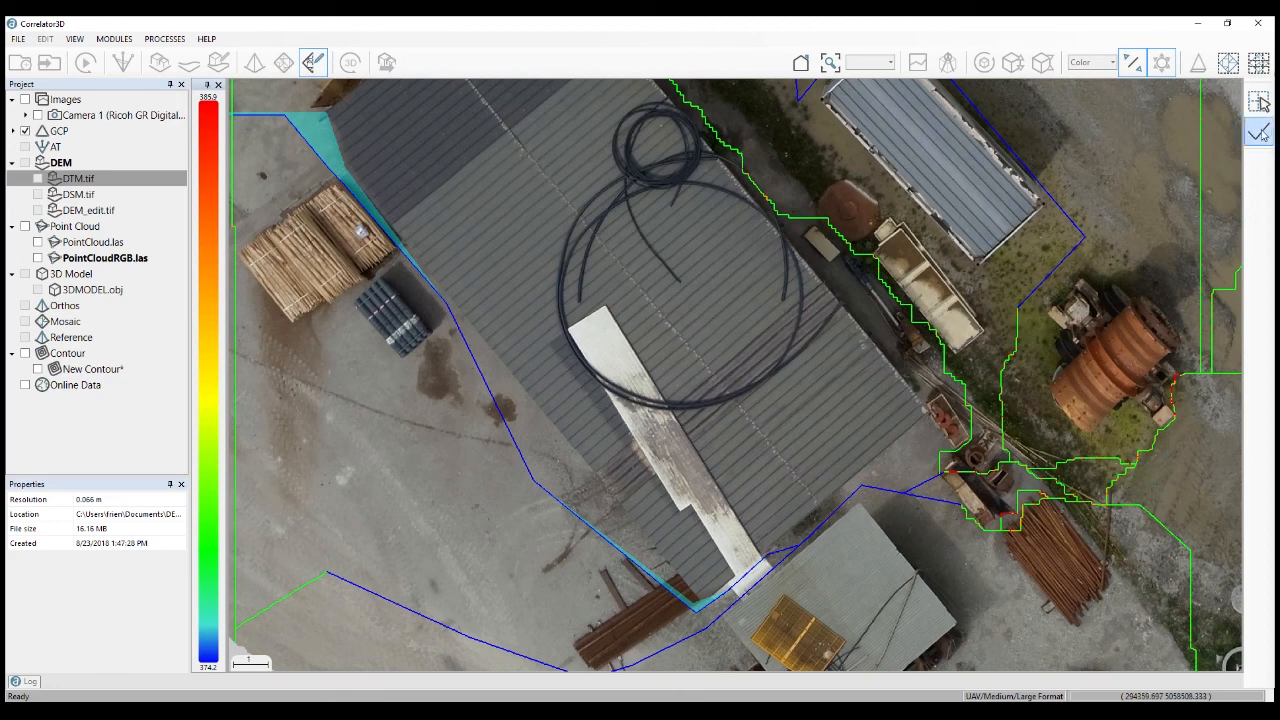
{"action": "left_click", "coordinate": [1258, 133]}
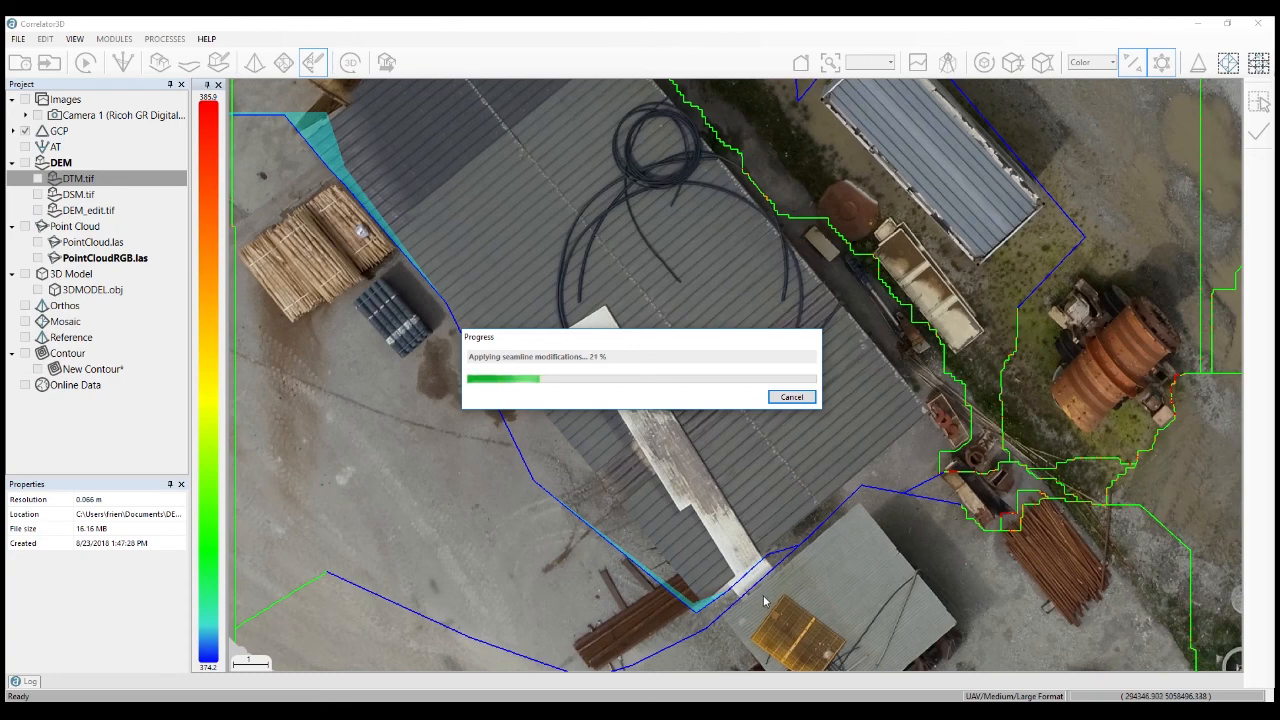
{"action": "scroll", "coordinate": [789, 549], "scroll_direction": "down", "scroll_amount": 2}
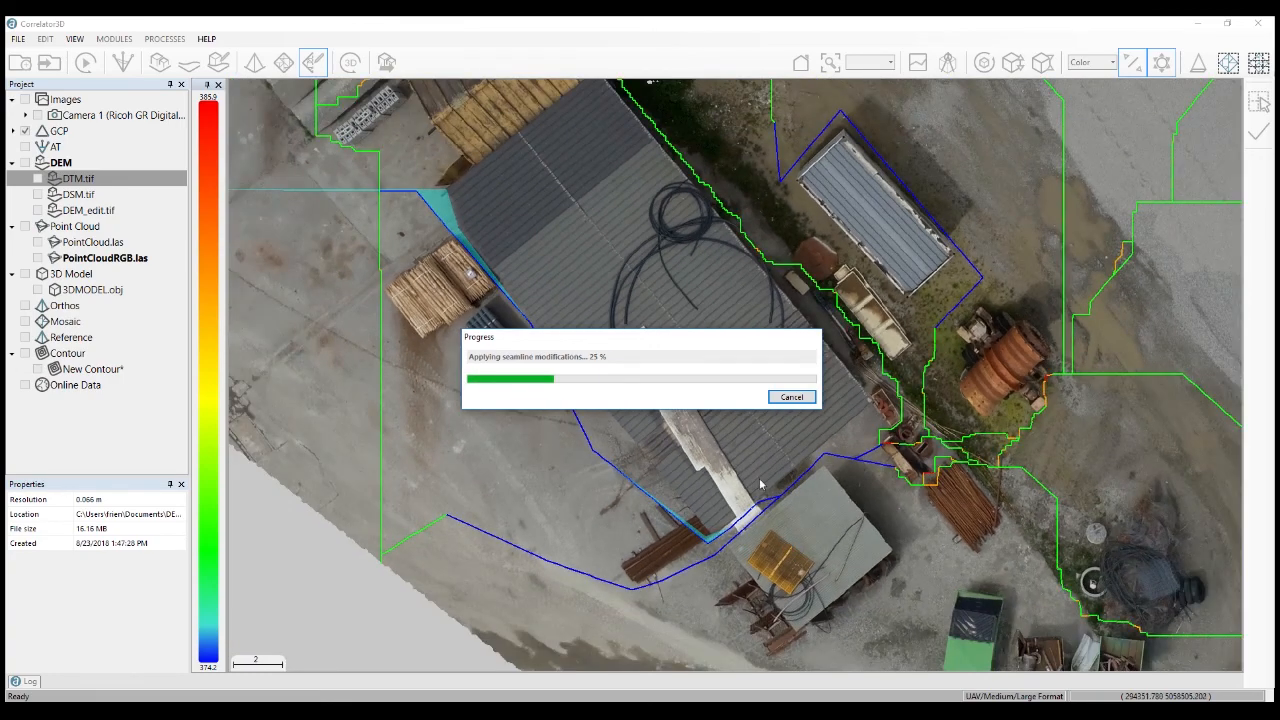
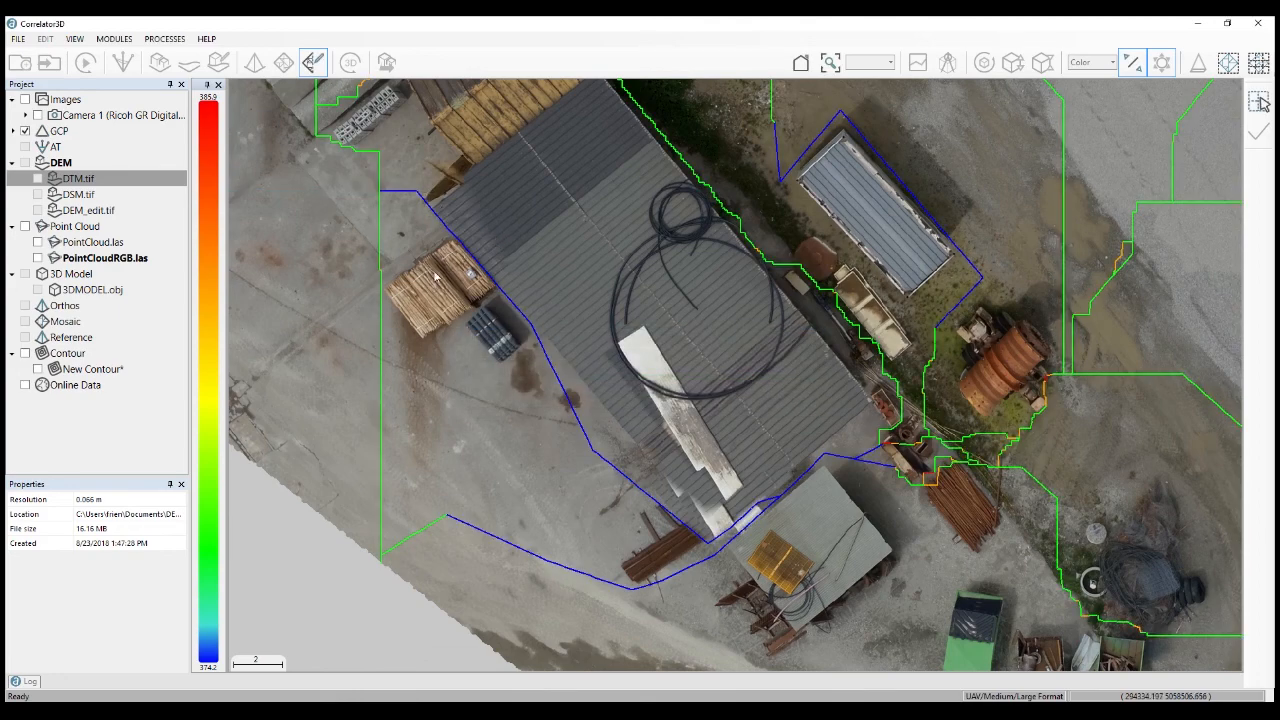
Leave seamline editing and accept unloading the current blocks
{"action": "scroll", "coordinate": [689, 362], "scroll_direction": "down", "scroll_amount": 3}
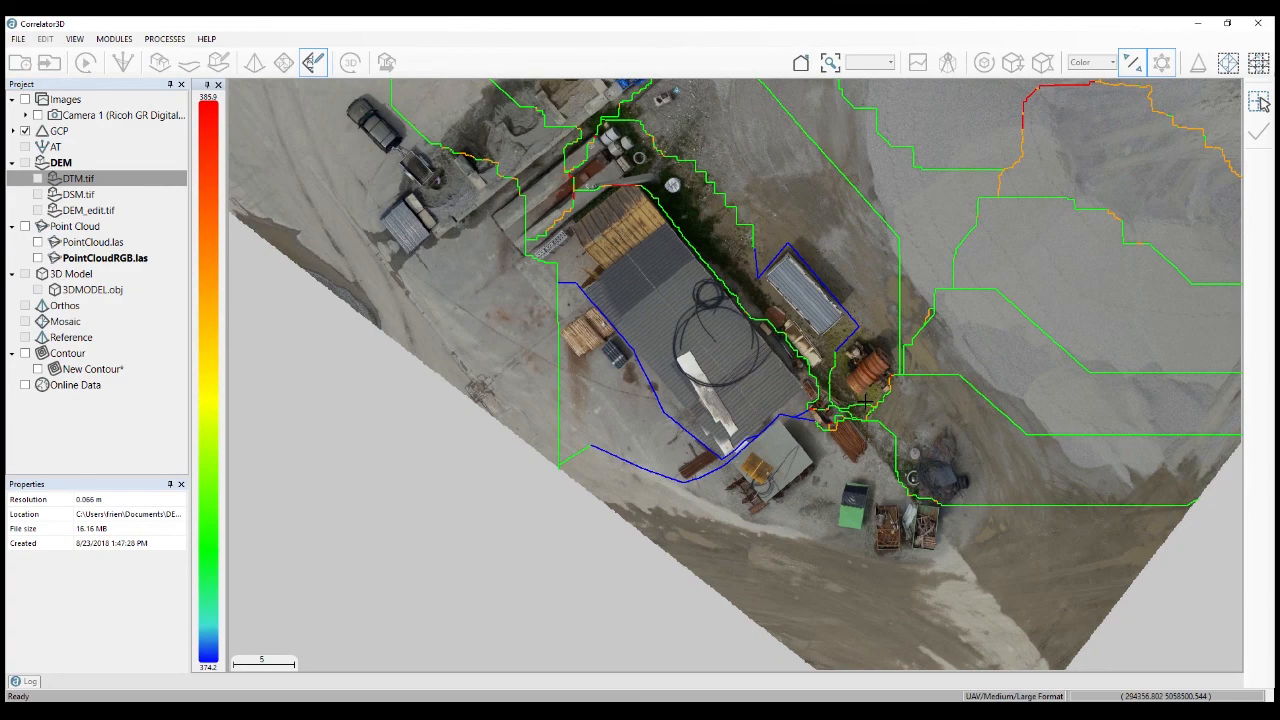
{"action": "scroll", "coordinate": [865, 402], "scroll_direction": "down", "scroll_amount": 2}
{"action": "left_click_drag", "start_coordinate": [1022, 208], "coordinate": [886, 334]}
{"action": "scroll", "coordinate": [886, 334], "scroll_direction": "down", "scroll_amount": 2}
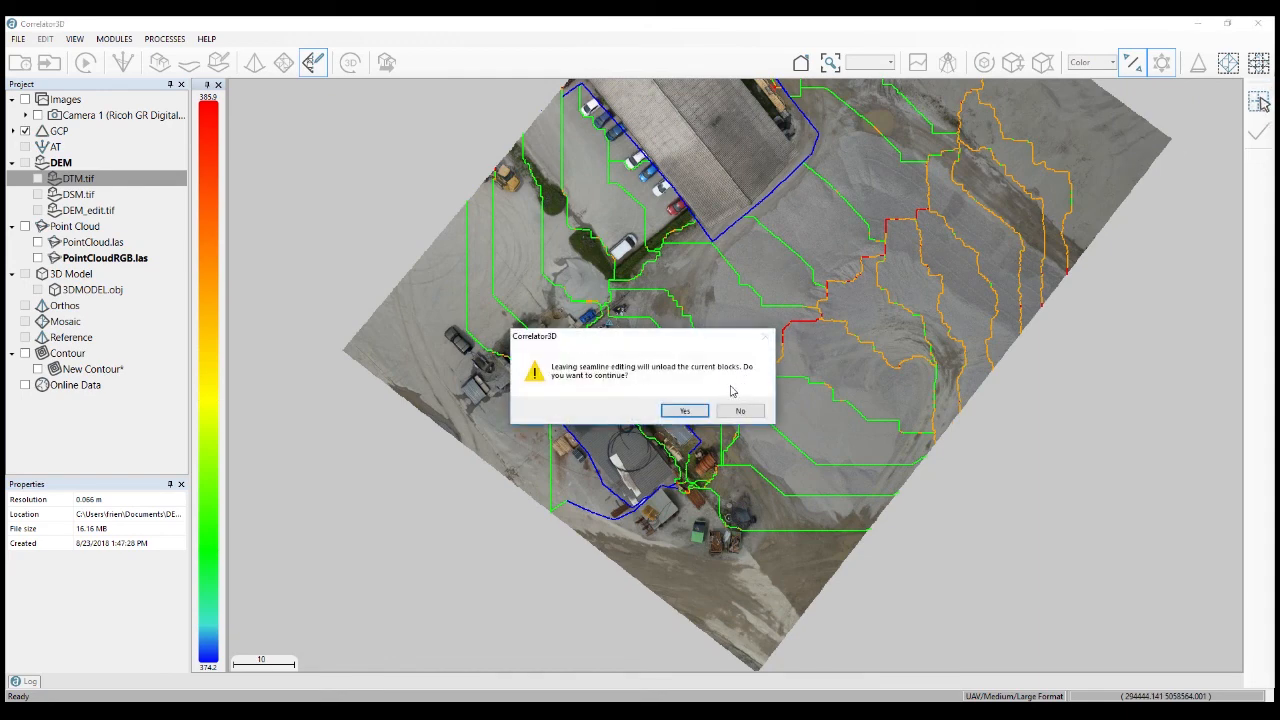
{"action": "left_click", "coordinate": [685, 411]}
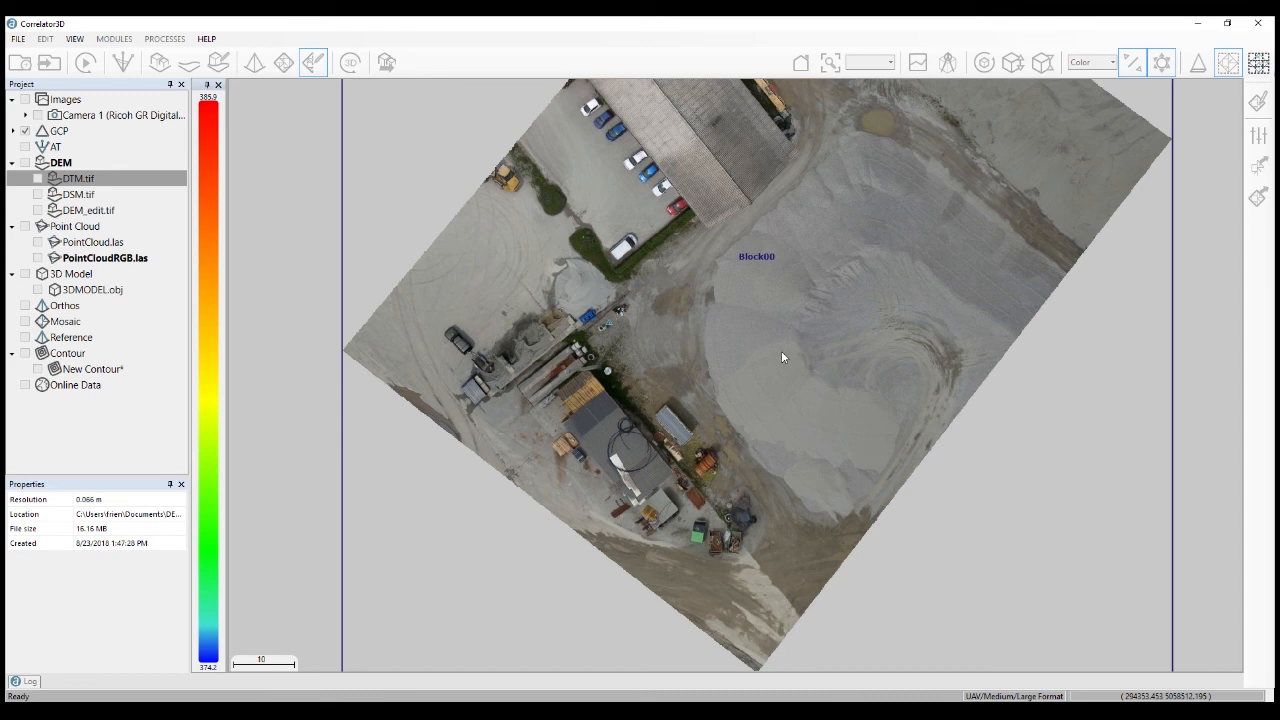
Select Block00, open Color Adjustment for it, and move the dialog clear of the mosaic
{"action": "scroll", "coordinate": [781, 356], "scroll_direction": "down", "scroll_amount": 5}
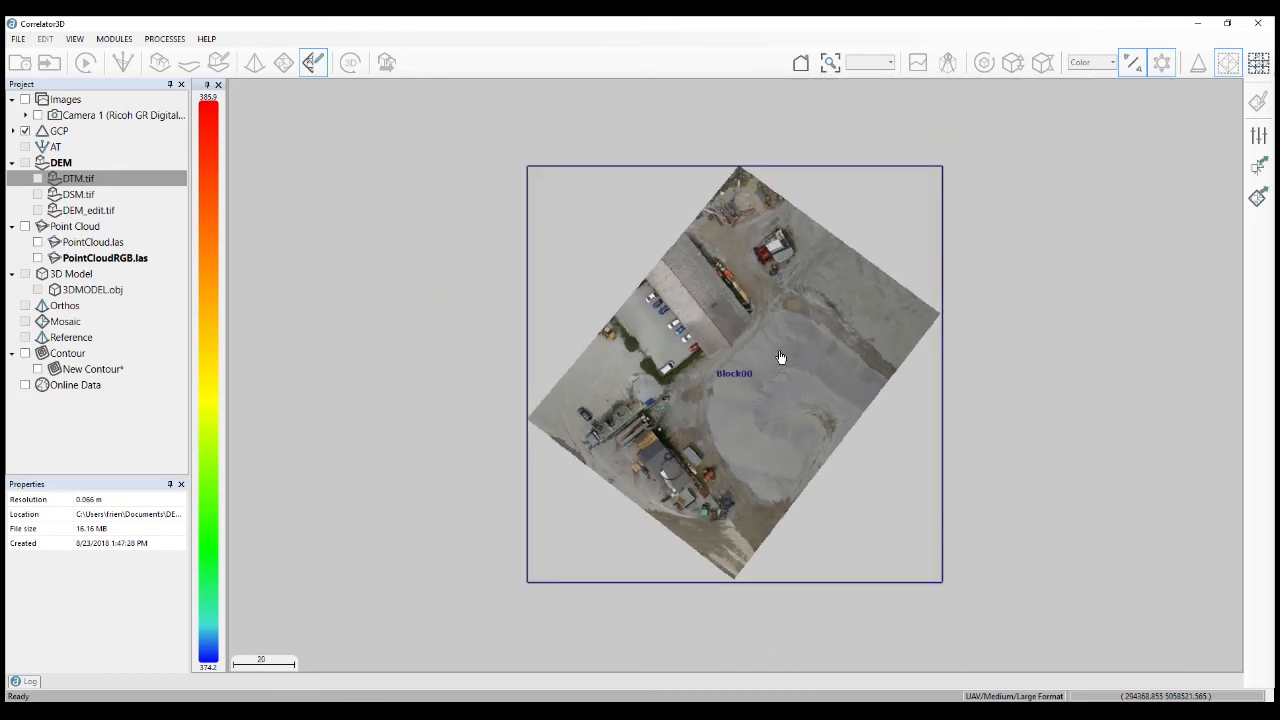
{"action": "scroll", "coordinate": [779, 358], "scroll_direction": "up", "scroll_amount": 1}
{"action": "left_click", "coordinate": [772, 364]}
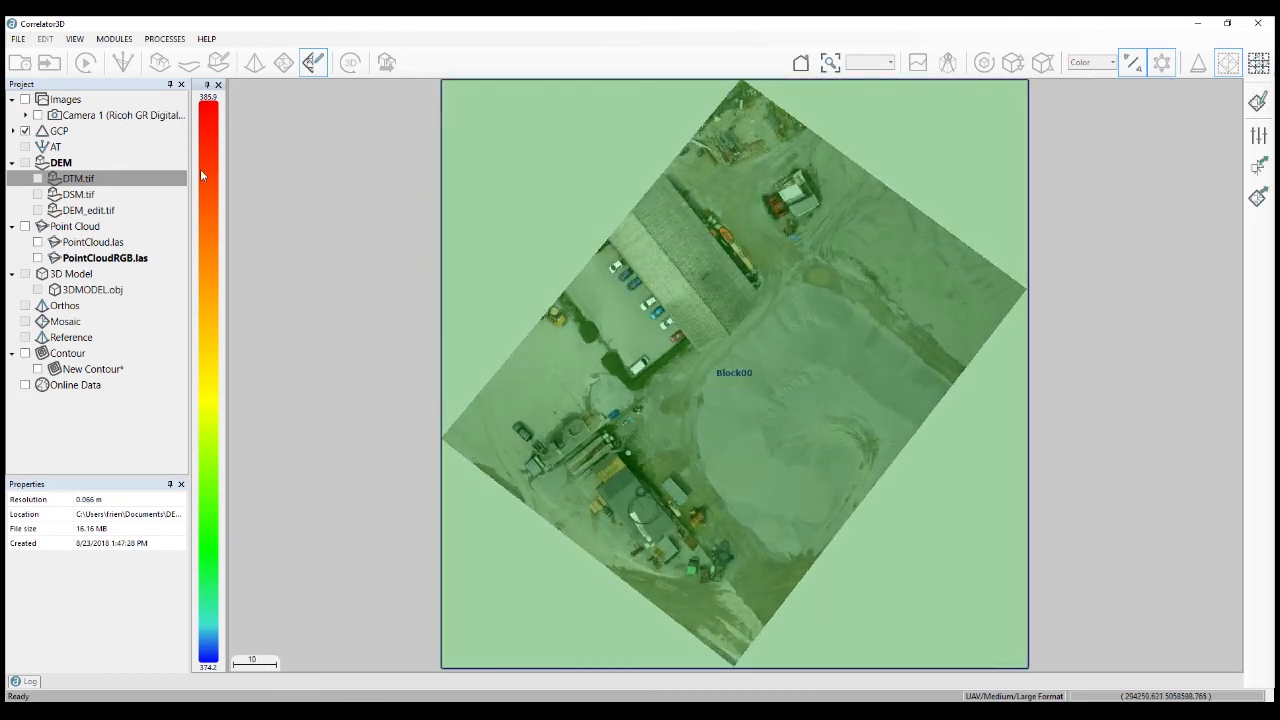
{"action": "left_click", "coordinate": [166, 40]}
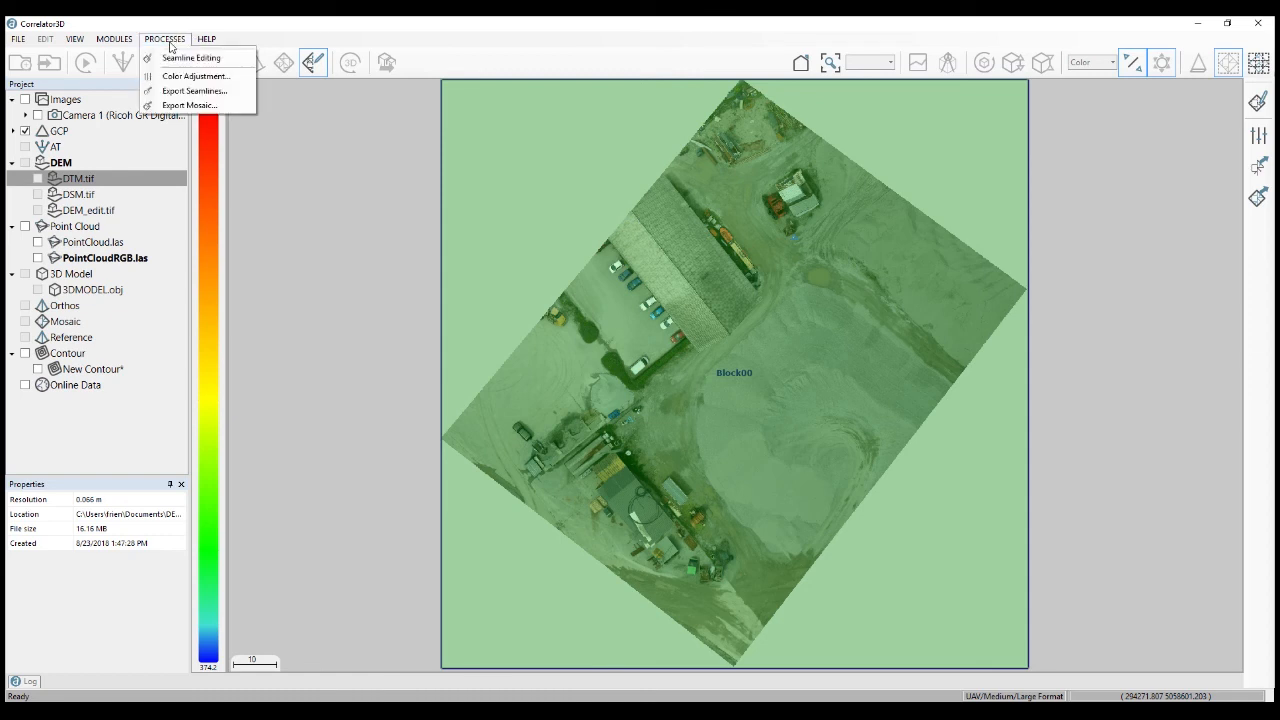
{"action": "left_click", "coordinate": [192, 77]}
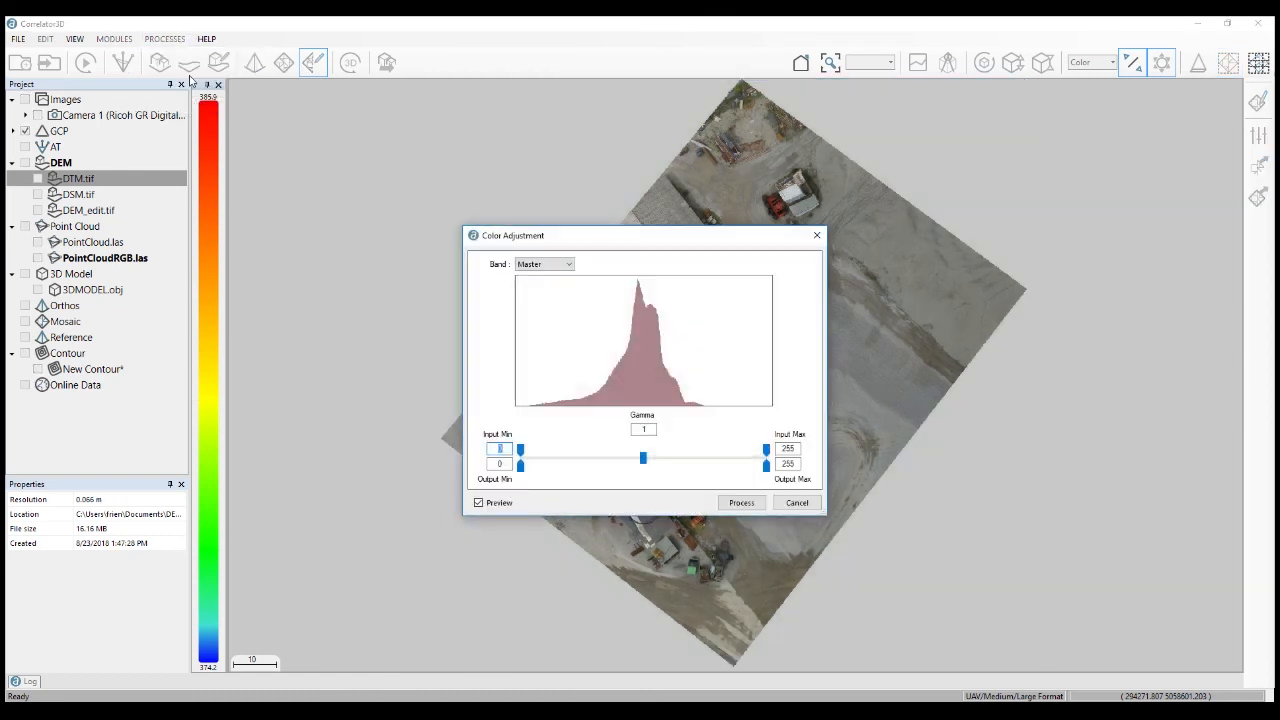
{"action": "left_click_drag", "start_coordinate": [617, 235], "coordinate": [283, 217]}
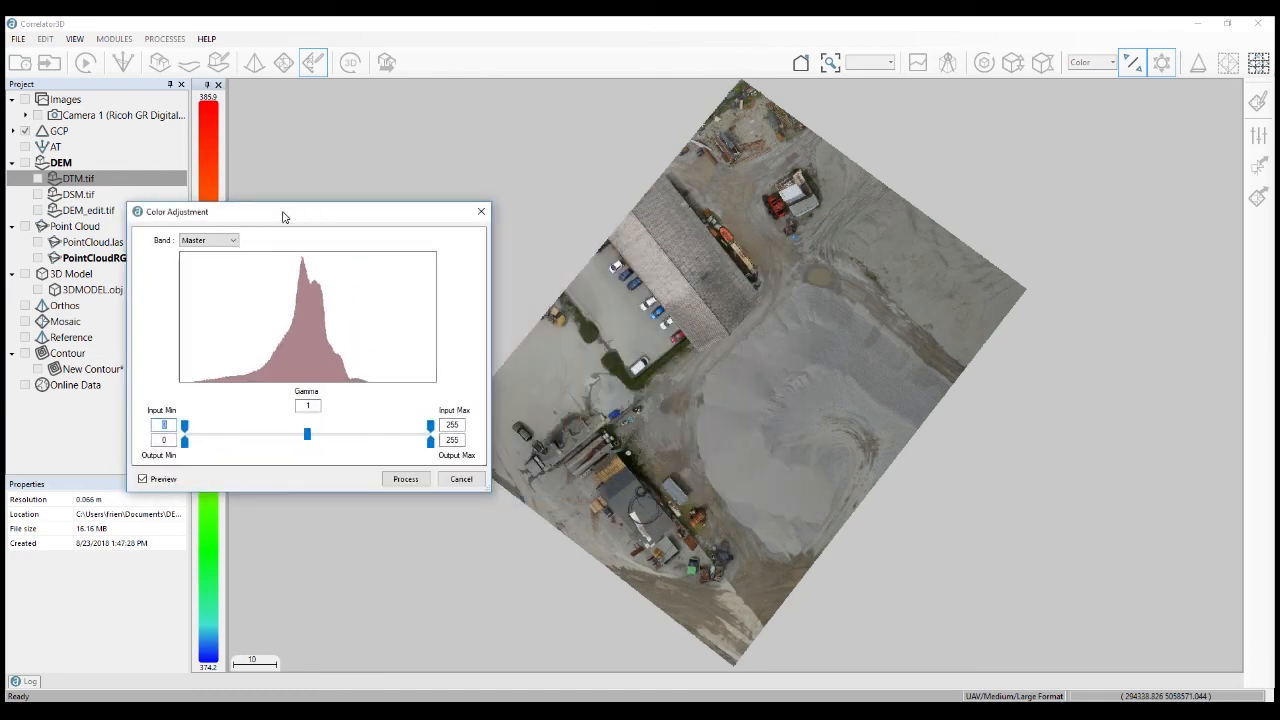
Try a Master band adjustment with gamma 1.3797, input minimum 46 and input maximum 214, and compare the mosaic with and without preview
{"action": "mouse_move", "coordinate": [308, 434]}
{"action": "left_mouse_down"}
{"action": "mouse_move", "coordinate": [322, 437]}
{"action": "mouse_move", "coordinate": [293, 438]}
{"action": "left_mouse_up"}
{"action": "left_click_drag", "start_coordinate": [184, 426], "coordinate": [199, 426]}
{"action": "left_click_drag", "start_coordinate": [426, 430], "coordinate": [386, 431]}
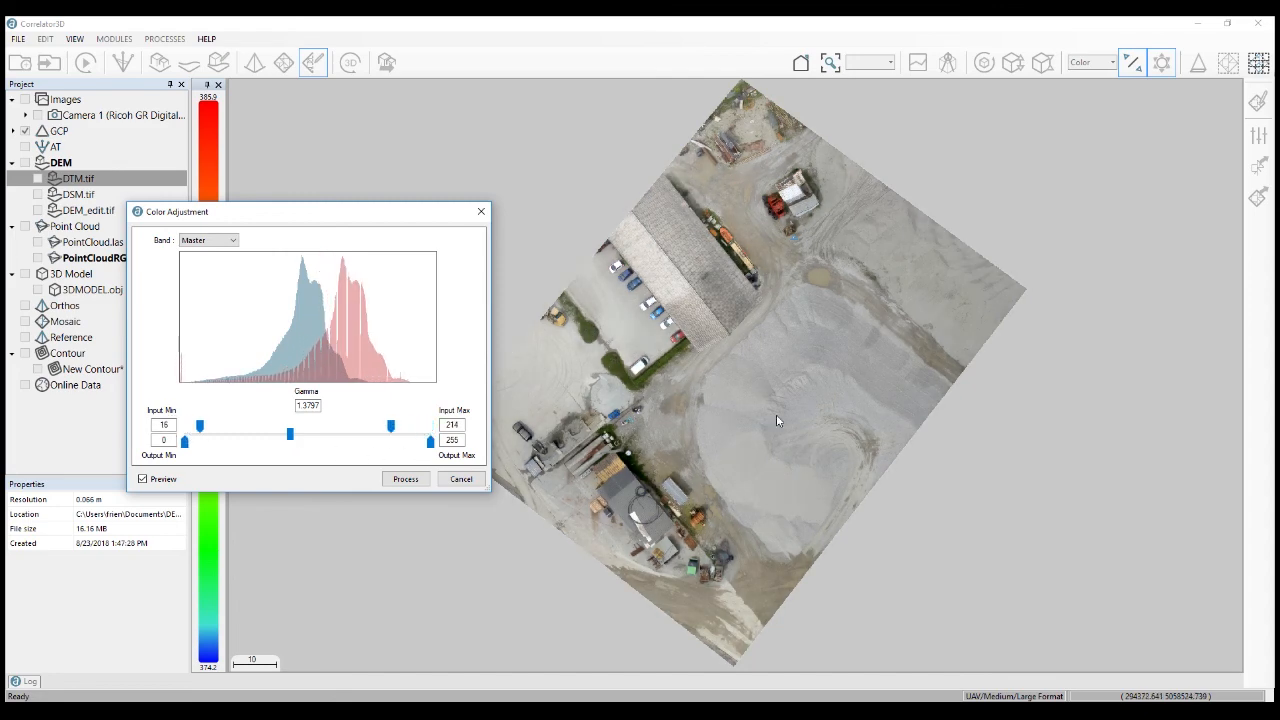
{"action": "left_click_drag", "start_coordinate": [200, 427], "coordinate": [230, 427]}
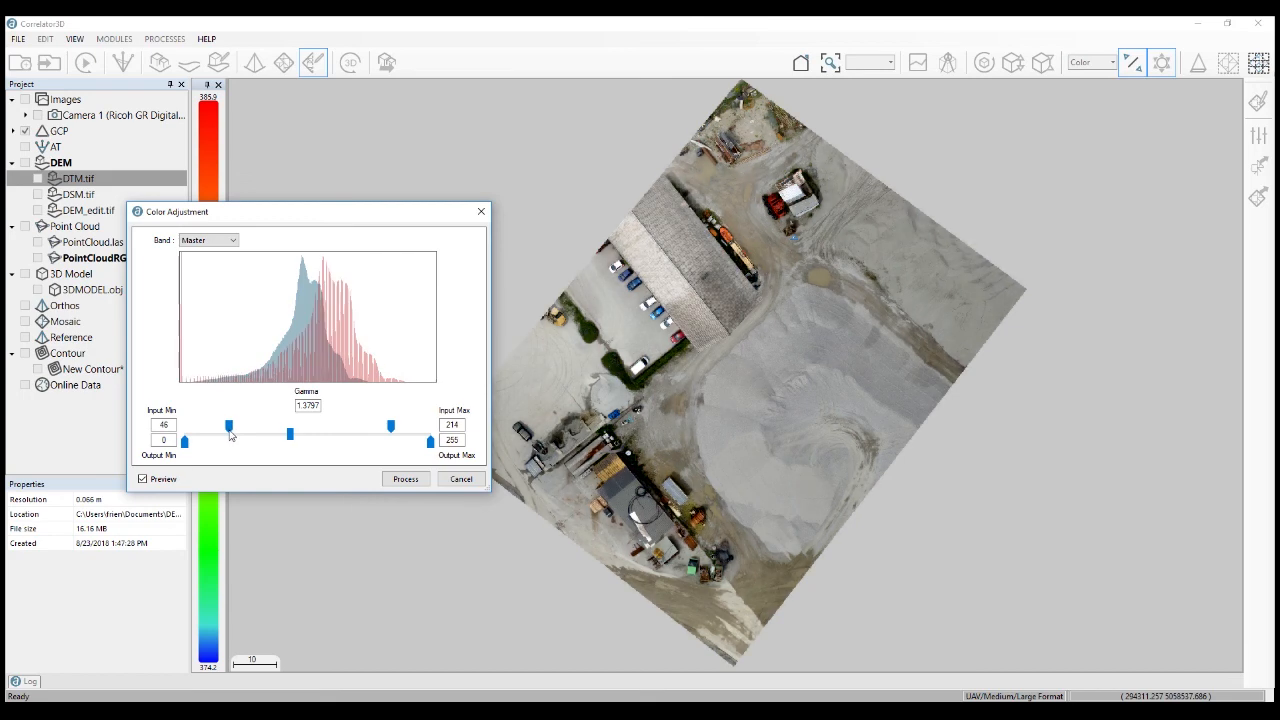
{"action": "left_click", "coordinate": [157, 484]}
{"action": "left_click", "coordinate": [157, 484]}
{"action": "left_click", "coordinate": [157, 484]}
{"action": "left_click", "coordinate": [403, 482]}
Examine the Red and Green band histograms and return to the Master band
{"action": "left_click", "coordinate": [208, 240]}
{"action": "left_click", "coordinate": [198, 252]}
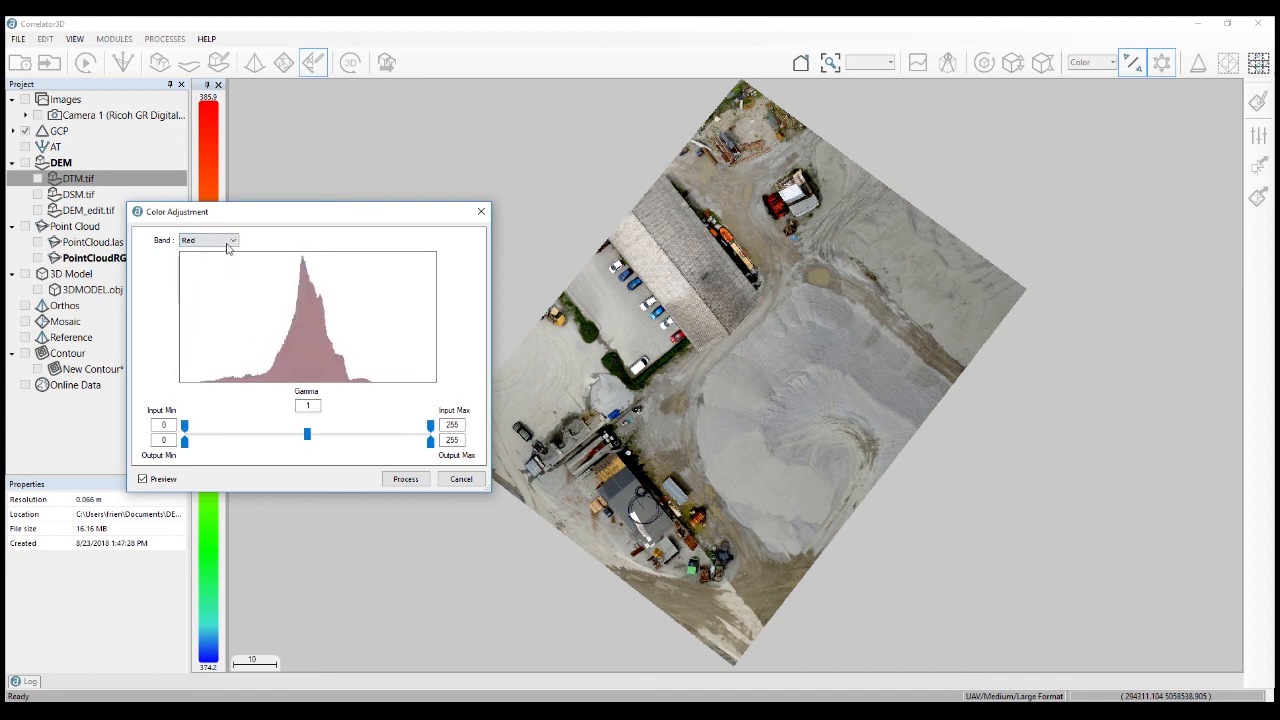
{"action": "left_click", "coordinate": [230, 240]}
{"action": "left_click", "coordinate": [195, 261]}
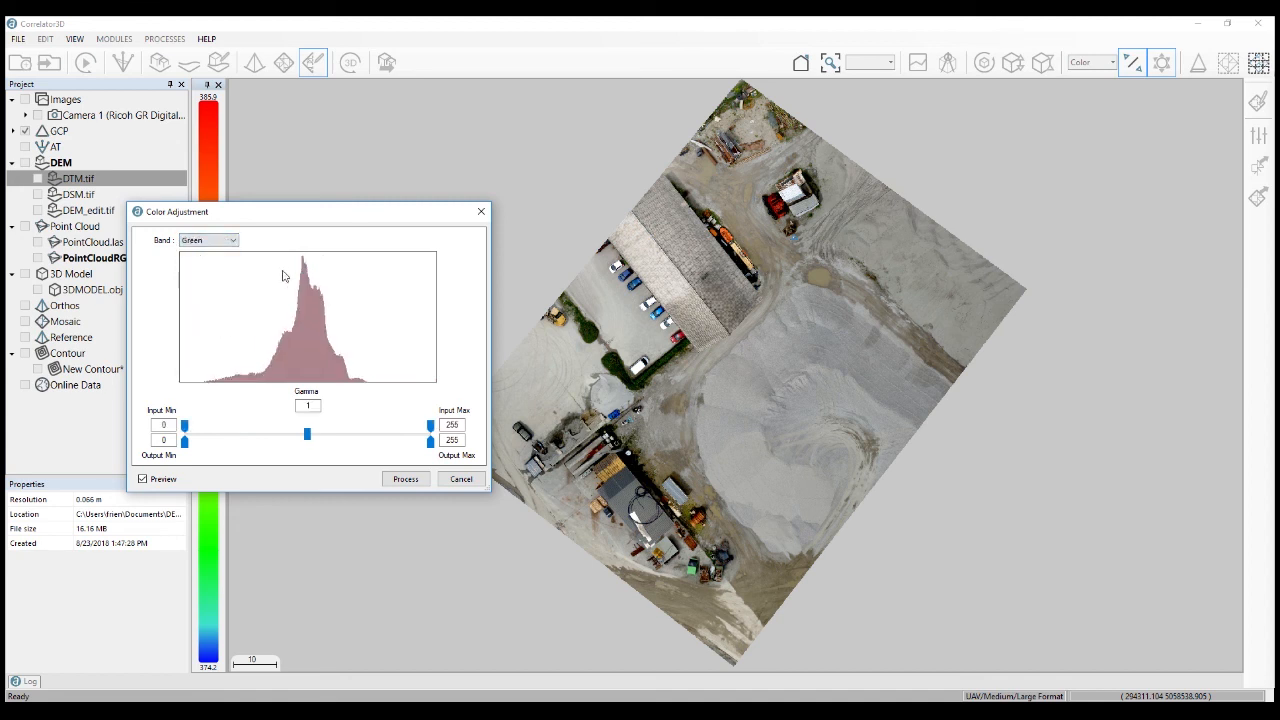
{"action": "left_click", "coordinate": [233, 242]}
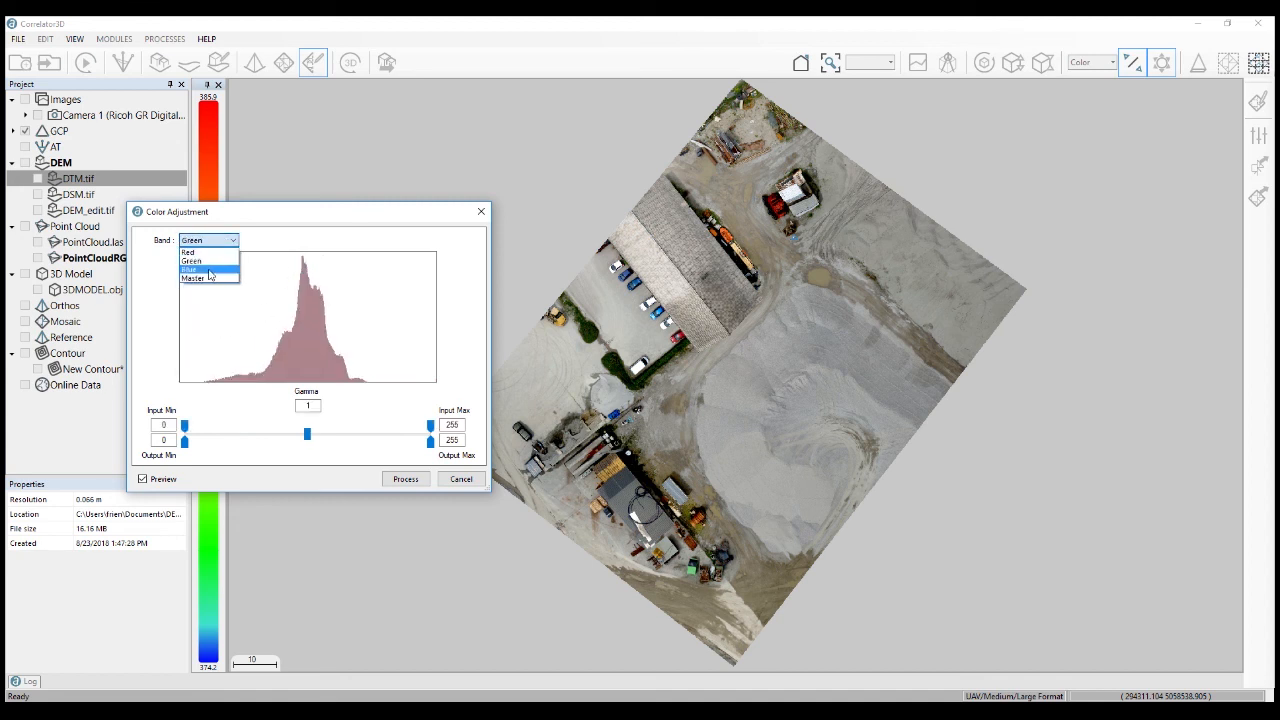
{"action": "left_click", "coordinate": [208, 280]}
{"action": "left_click", "coordinate": [218, 240]}
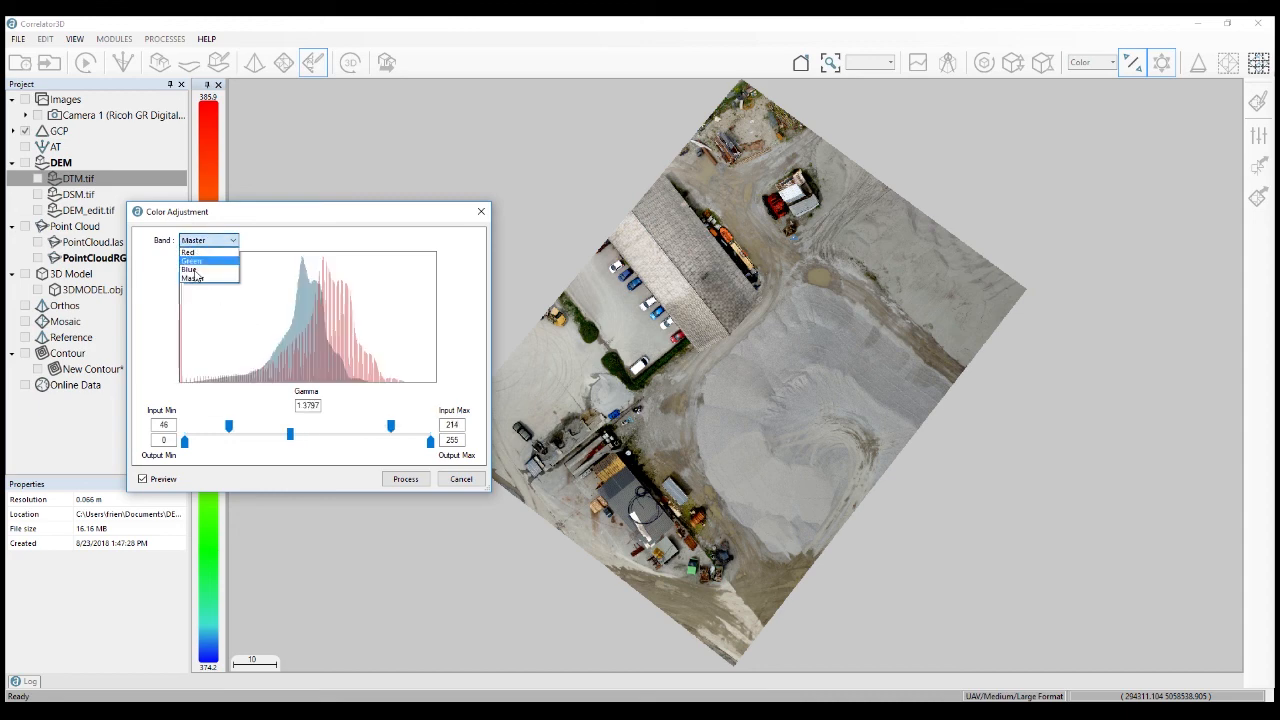
{"action": "left_click", "coordinate": [194, 281]}
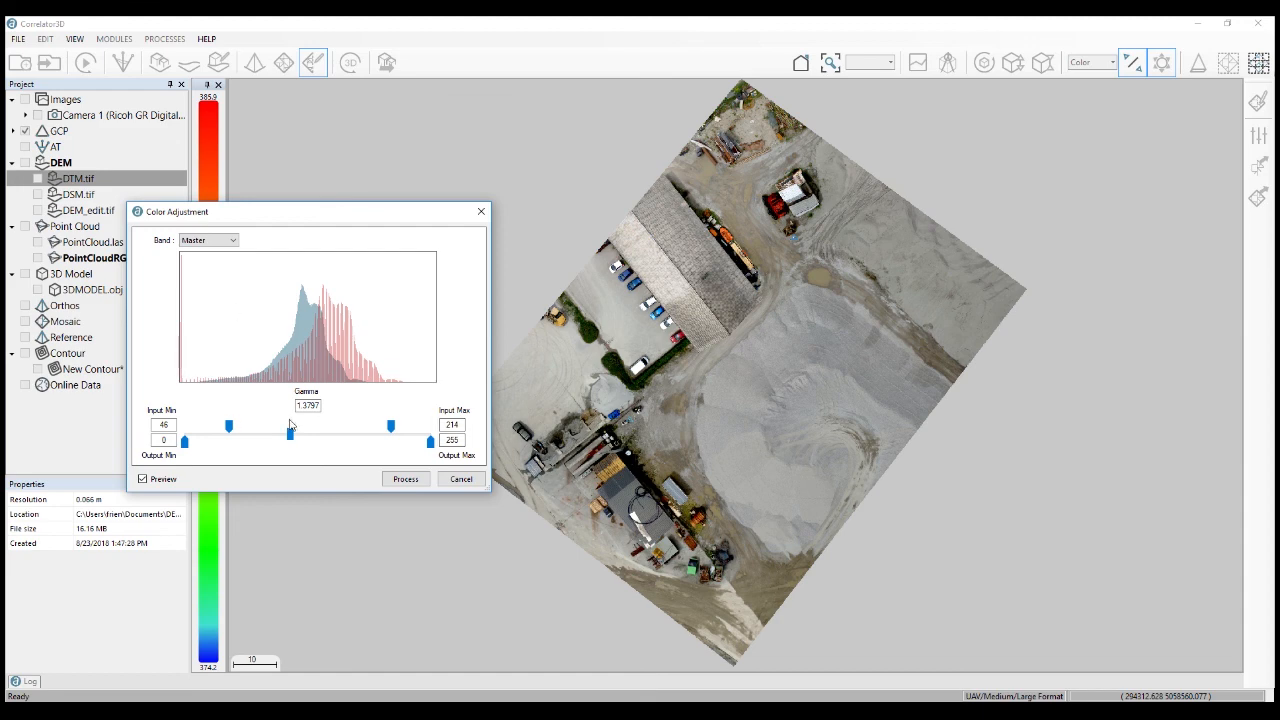
Set the Master band's gamma to 1.0771 and cancel the color adjustment
{"action": "left_click_drag", "start_coordinate": [290, 437], "coordinate": [303, 437]}
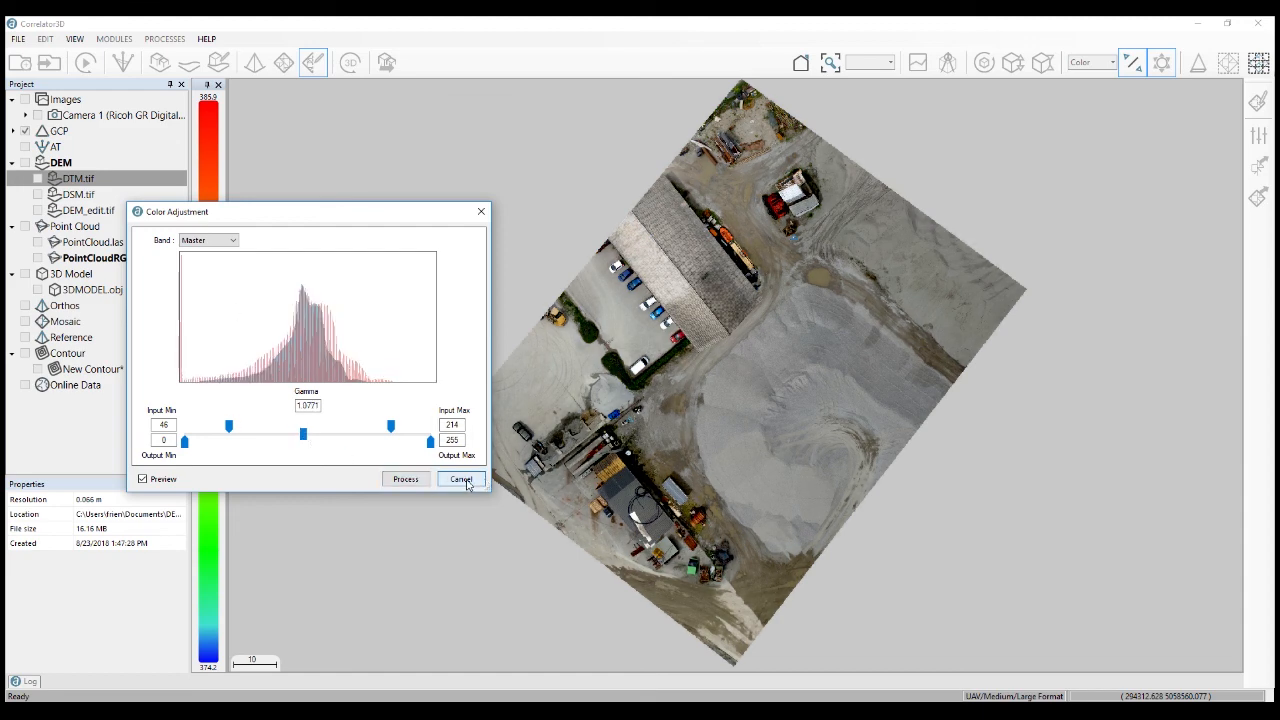
{"action": "left_click", "coordinate": [463, 480]}
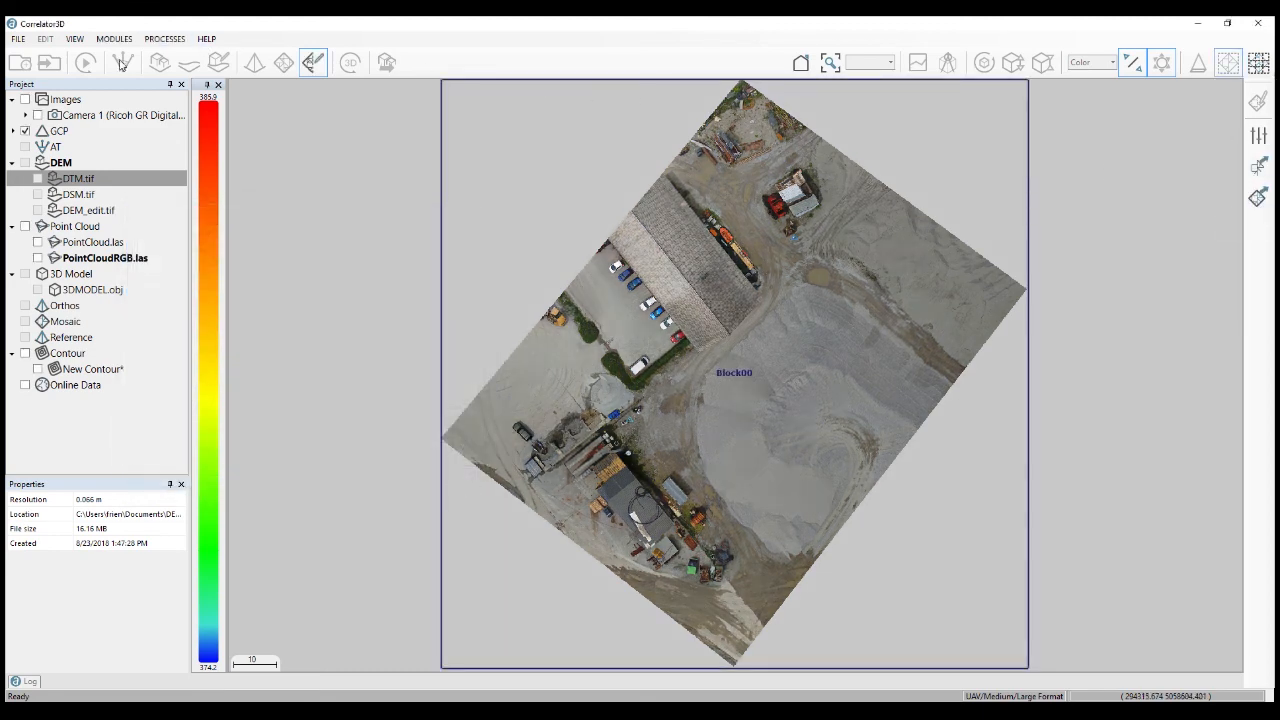
Leave mosaic editing, accept unloading the project, and display the mosaic in the main view
{"action": "left_click", "coordinate": [313, 62]}
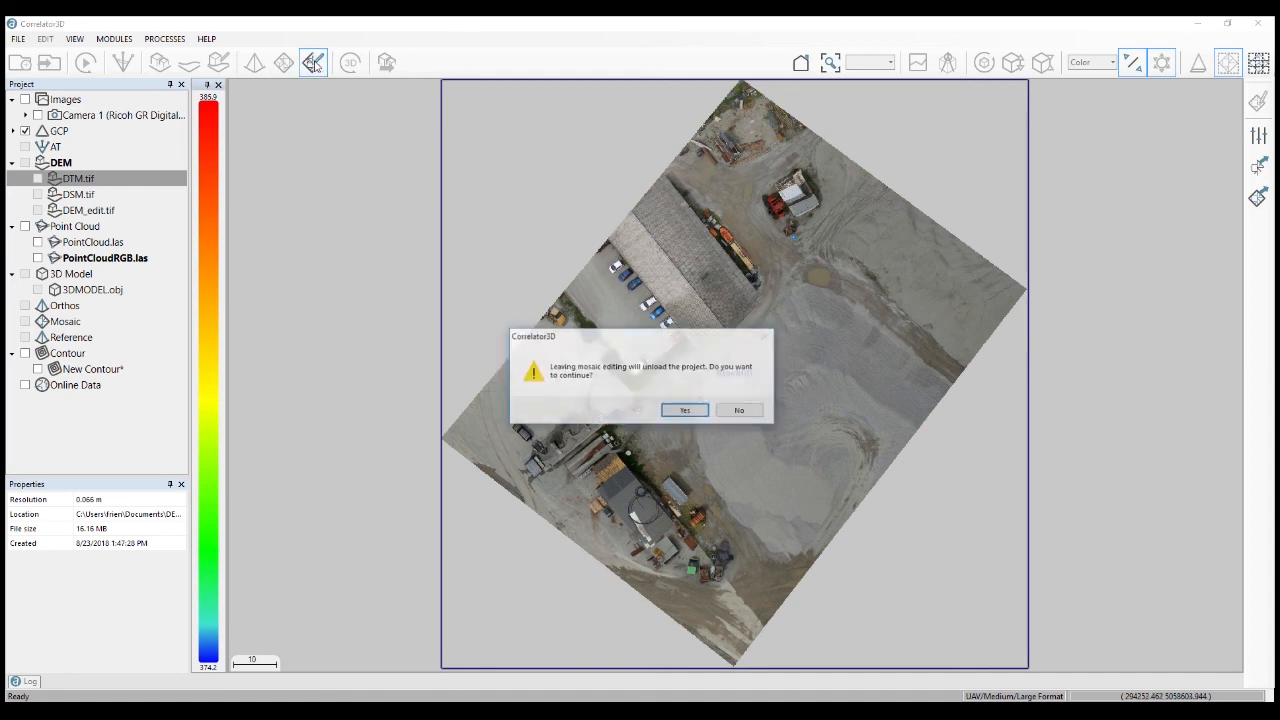
{"action": "left_click", "coordinate": [685, 410]}
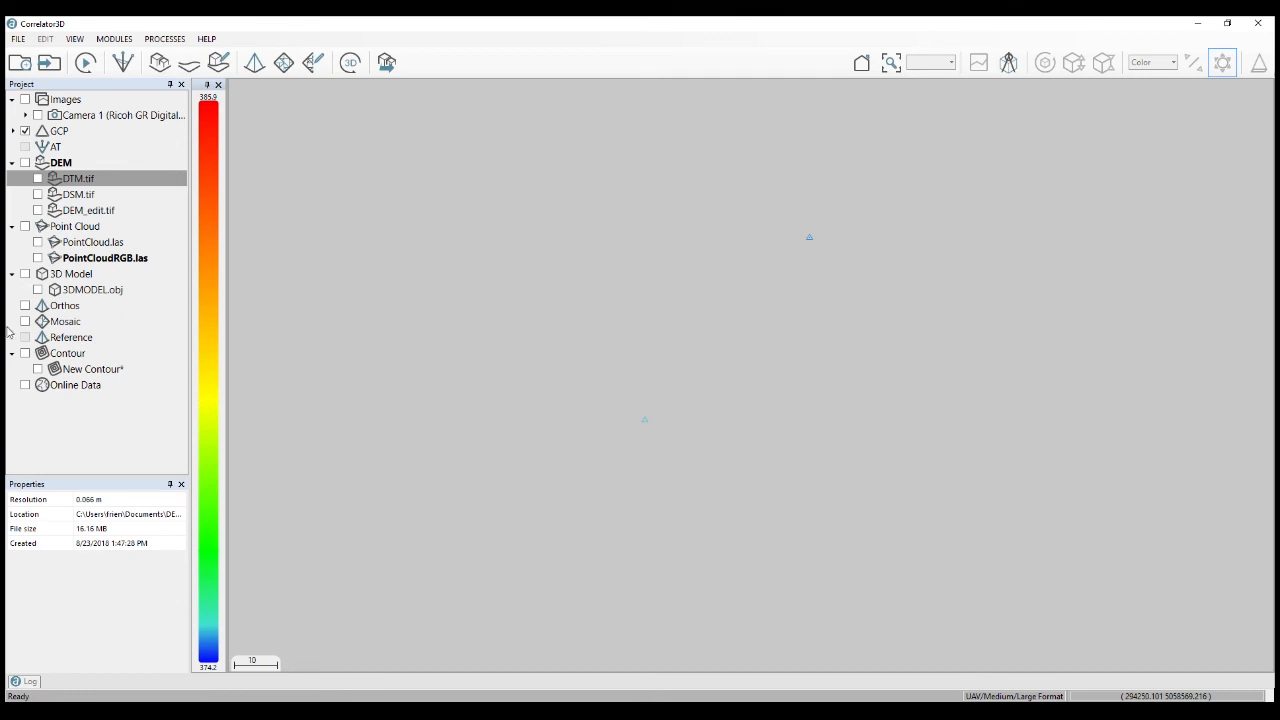
{"action": "left_click", "coordinate": [25, 321]}
{"action": "left_click", "coordinate": [686, 413]}
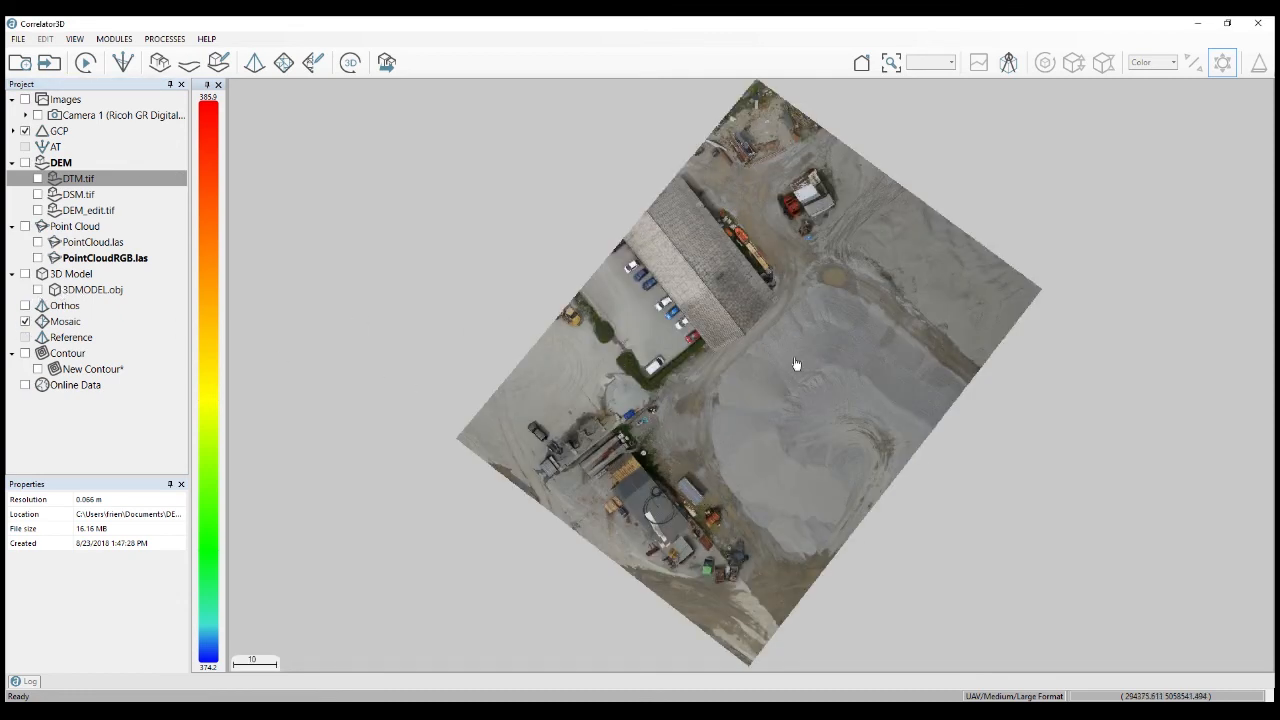
{"action": "left_click_drag", "start_coordinate": [796, 366], "coordinate": [766, 370]}
{"action": "scroll", "coordinate": [737, 419], "scroll_direction": "down", "scroll_amount": 2}
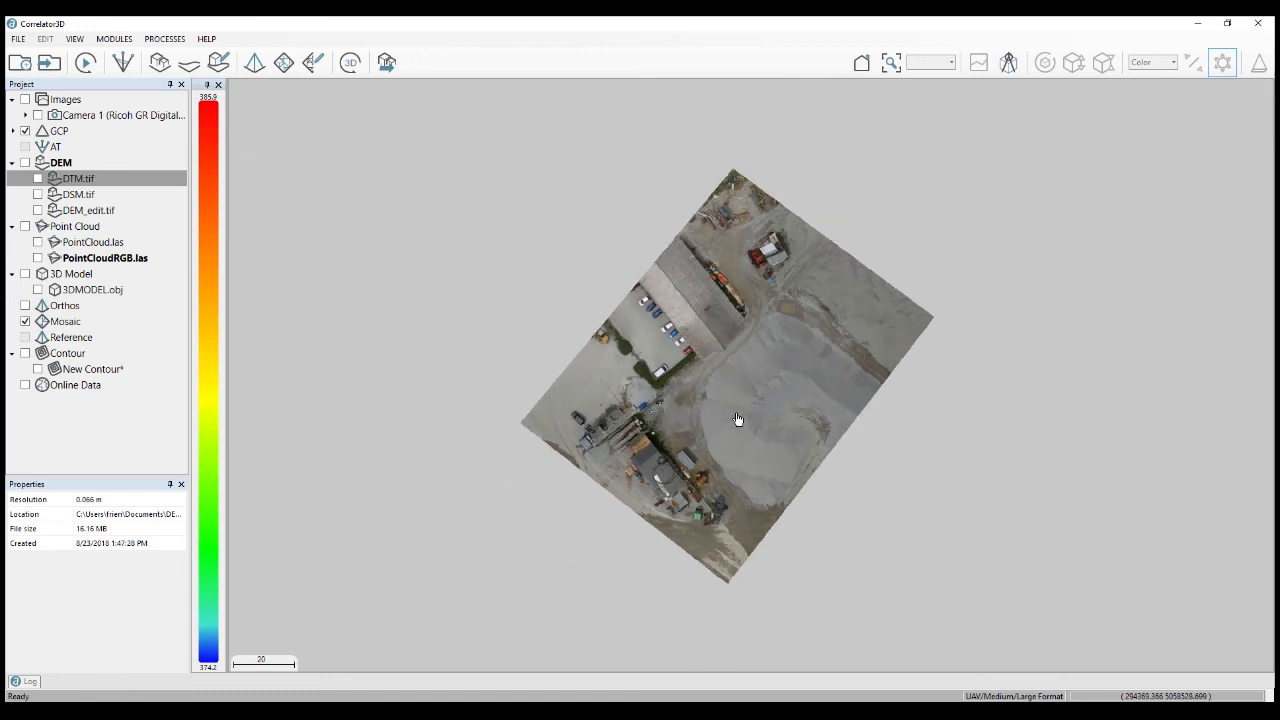